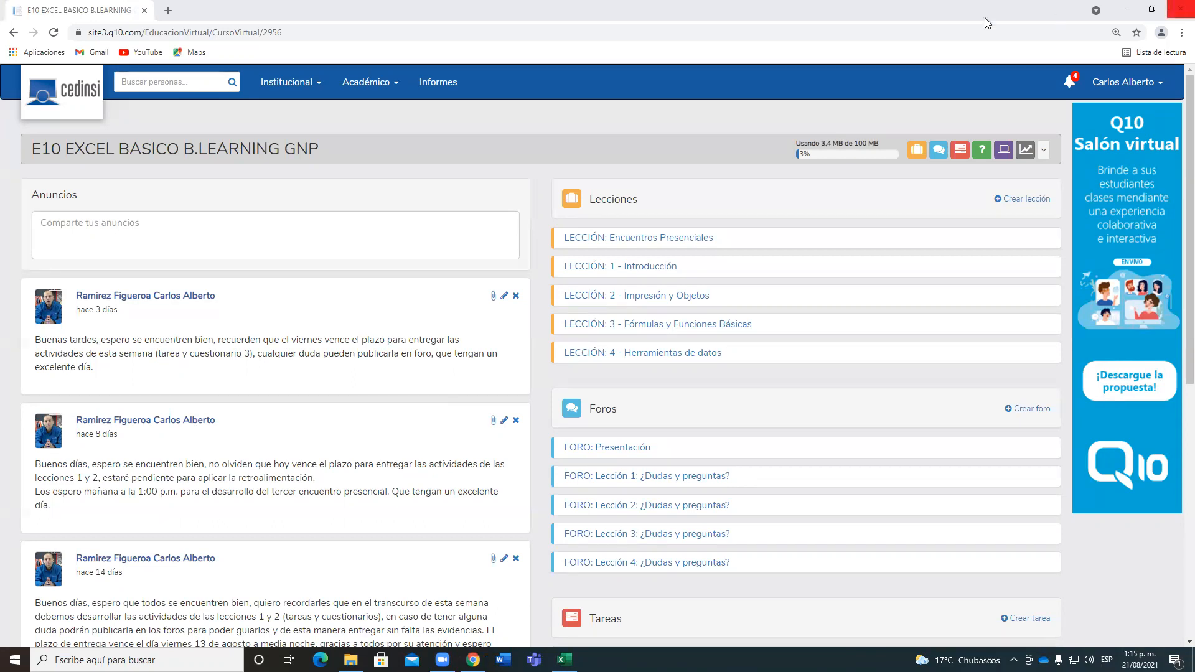
- Switch to the Guia Excel básico workbook in Excel and clear the active filter from the Autofiltros practice table
click(1130, 6)
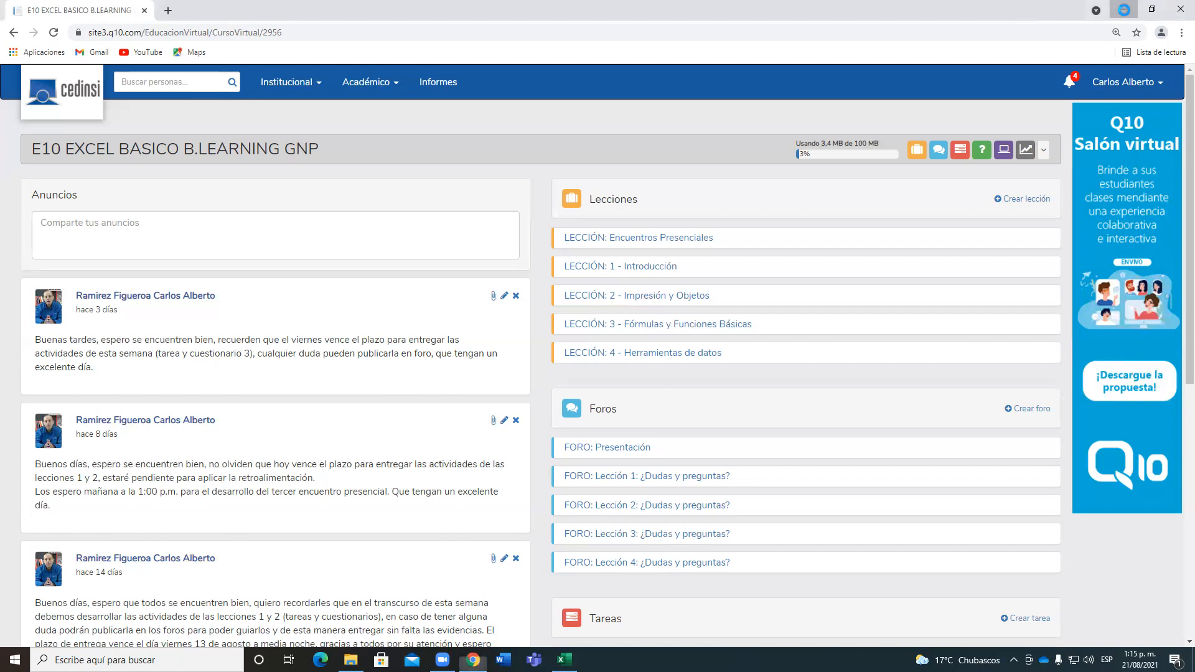
click(586, 221)
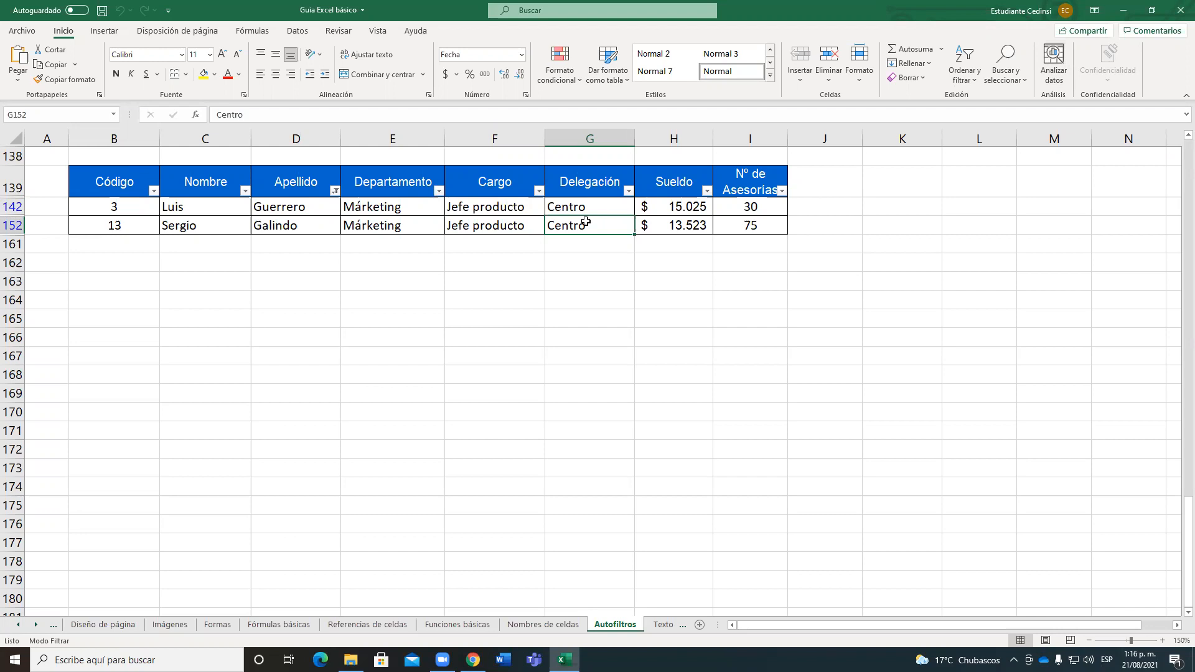
click(781, 190)
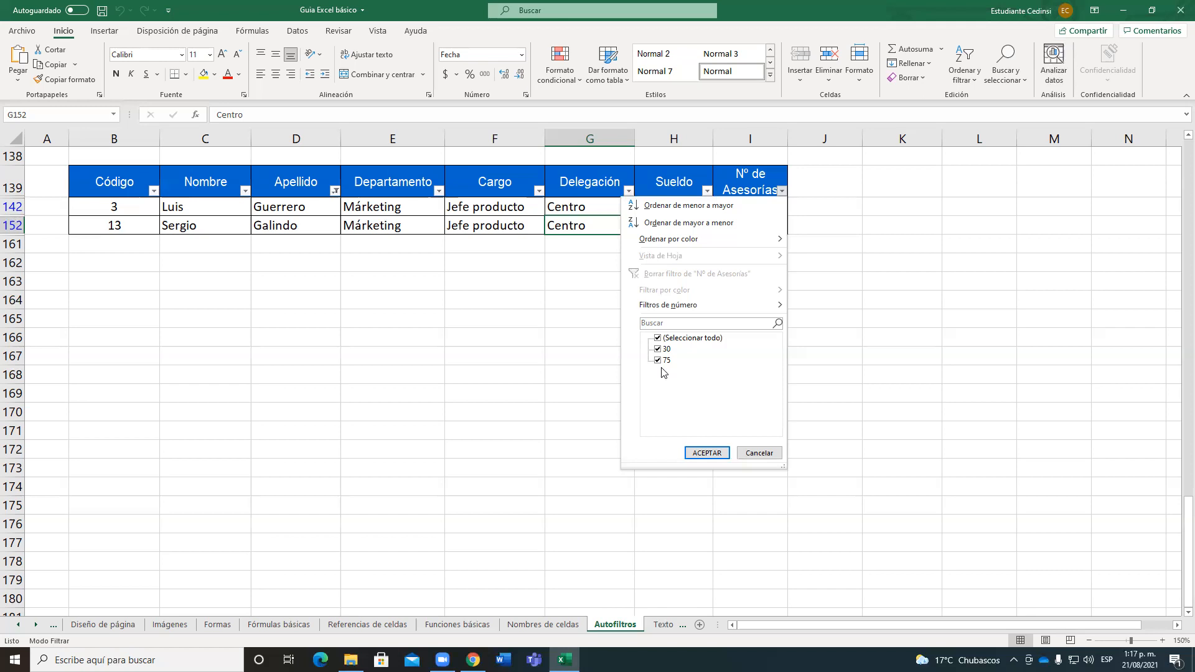
click(486, 227)
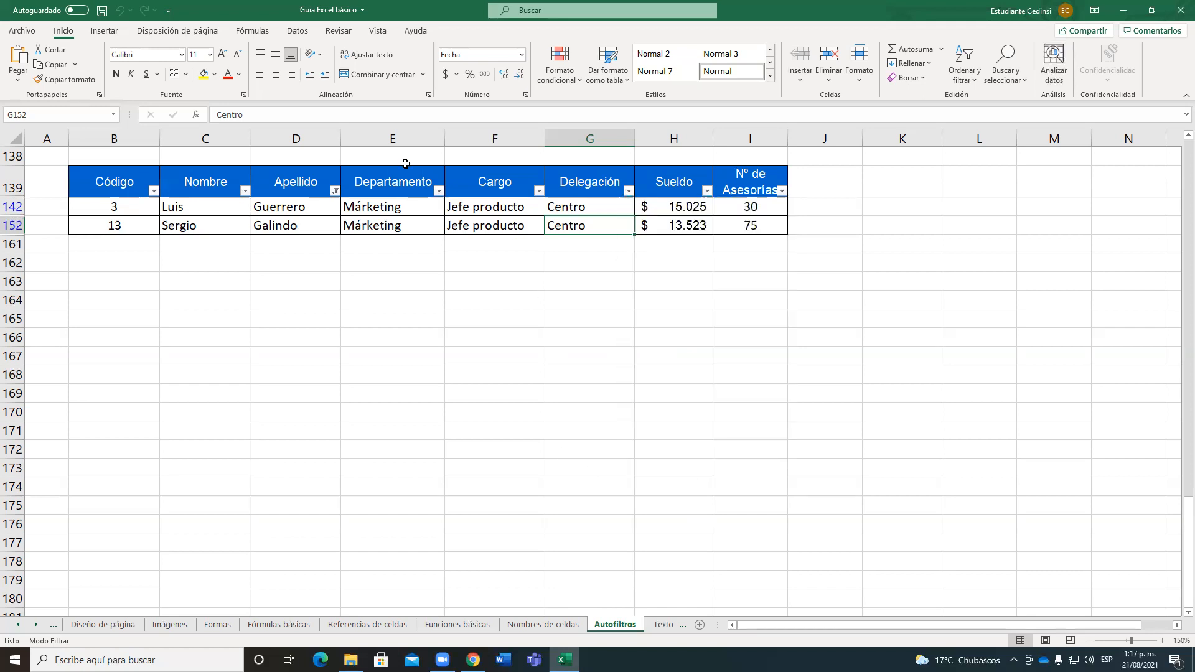
click(295, 32)
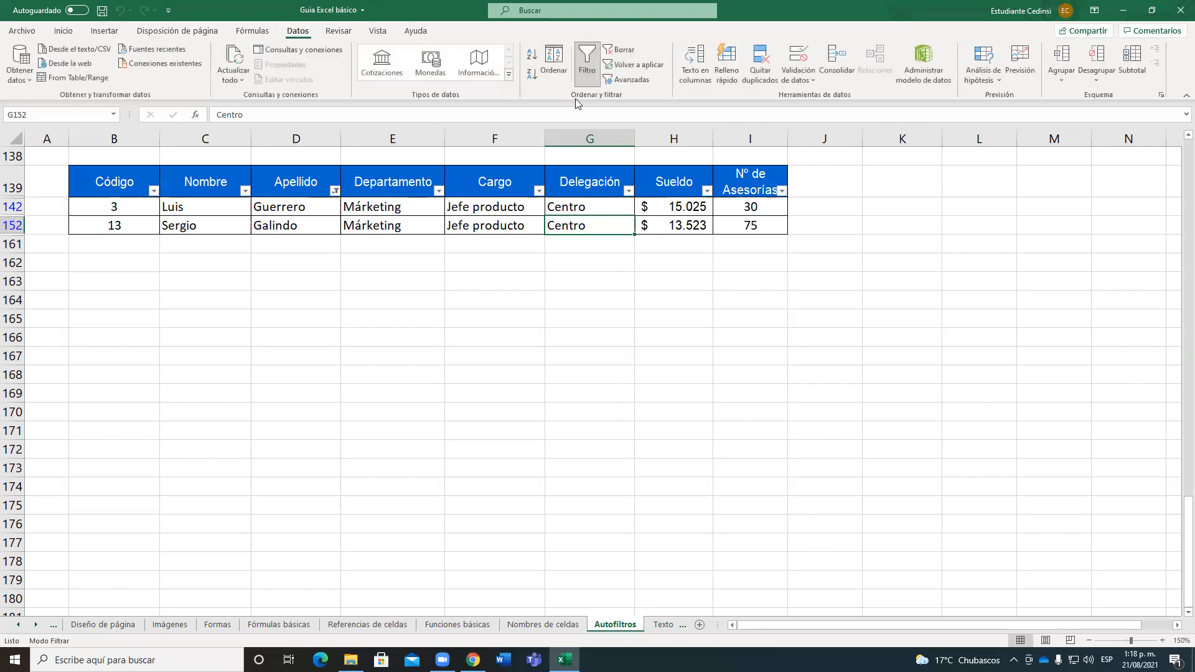
click(622, 53)
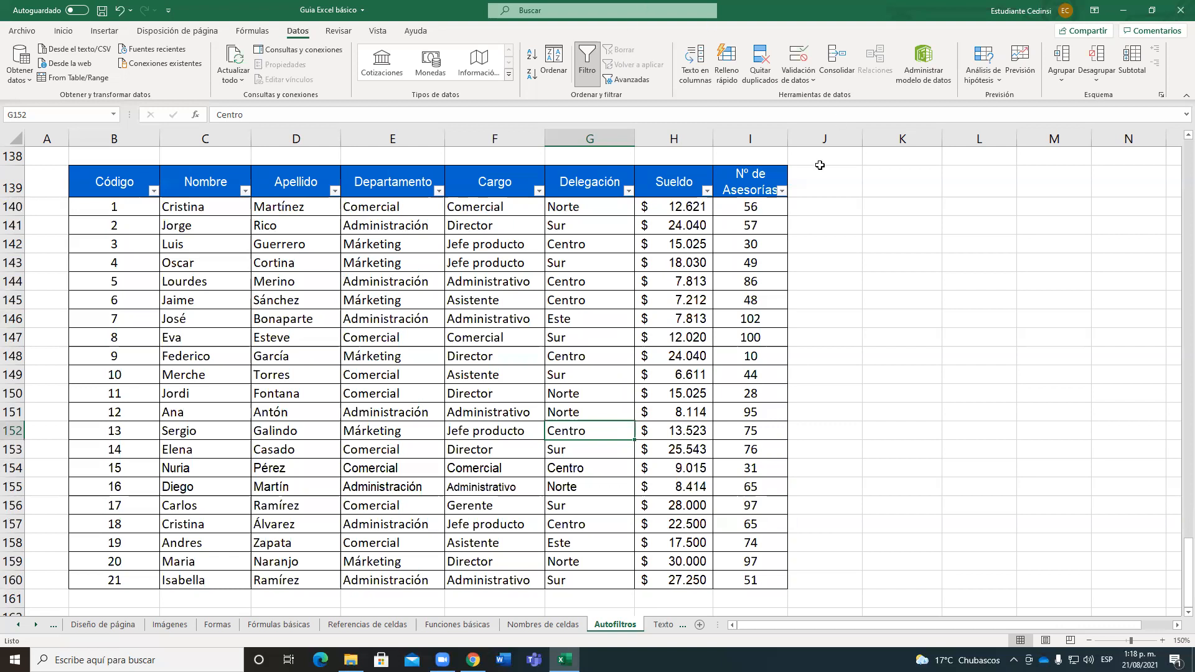
- Enter "Personas cuya segunda letra del nombre es "E", sin importar cuantas letras tiene." in cell B163 below the table
scroll(274, 310, down, 3)
click(139, 451)
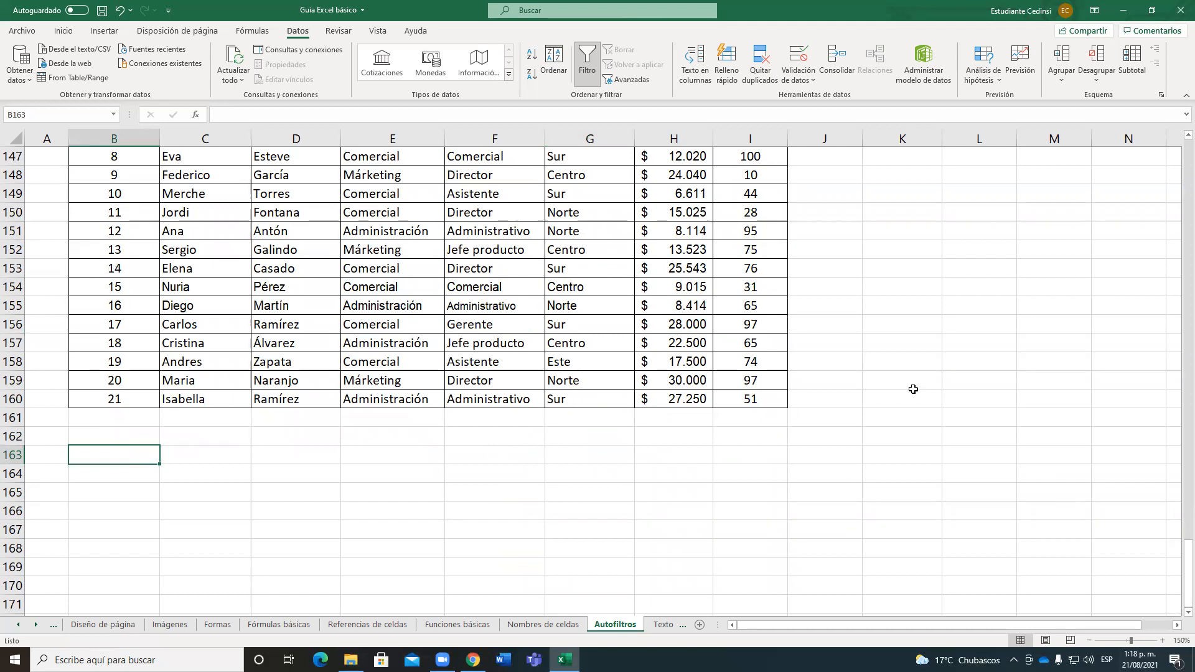
text(Per)
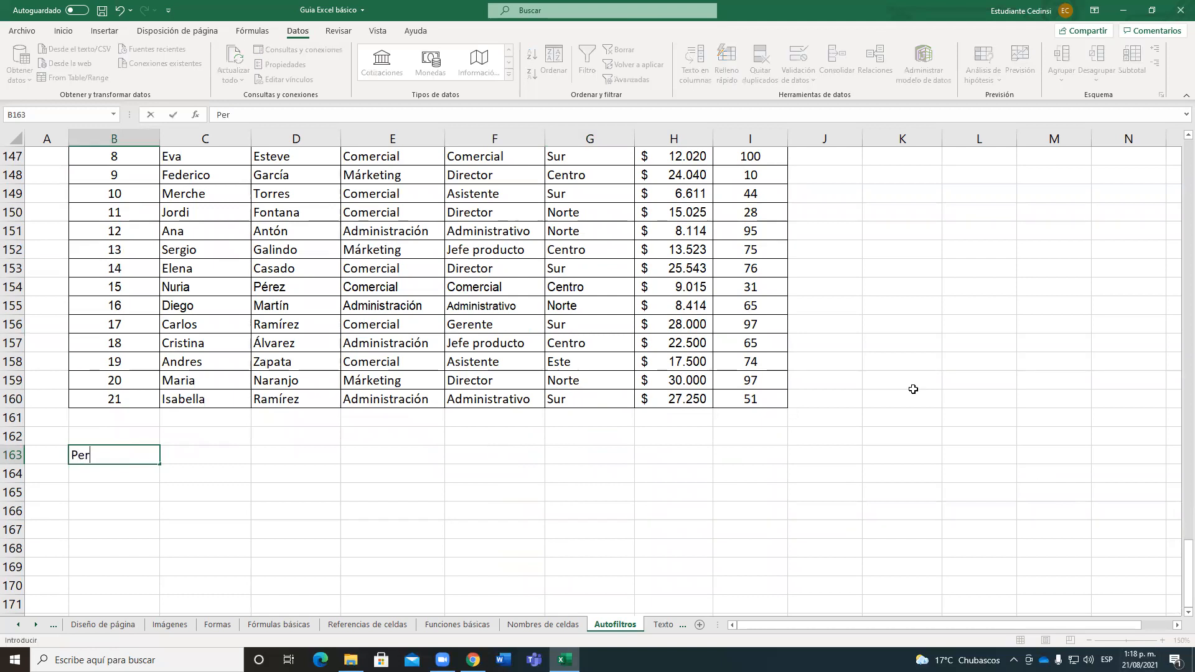
text(sonas cuya segunda letra de)
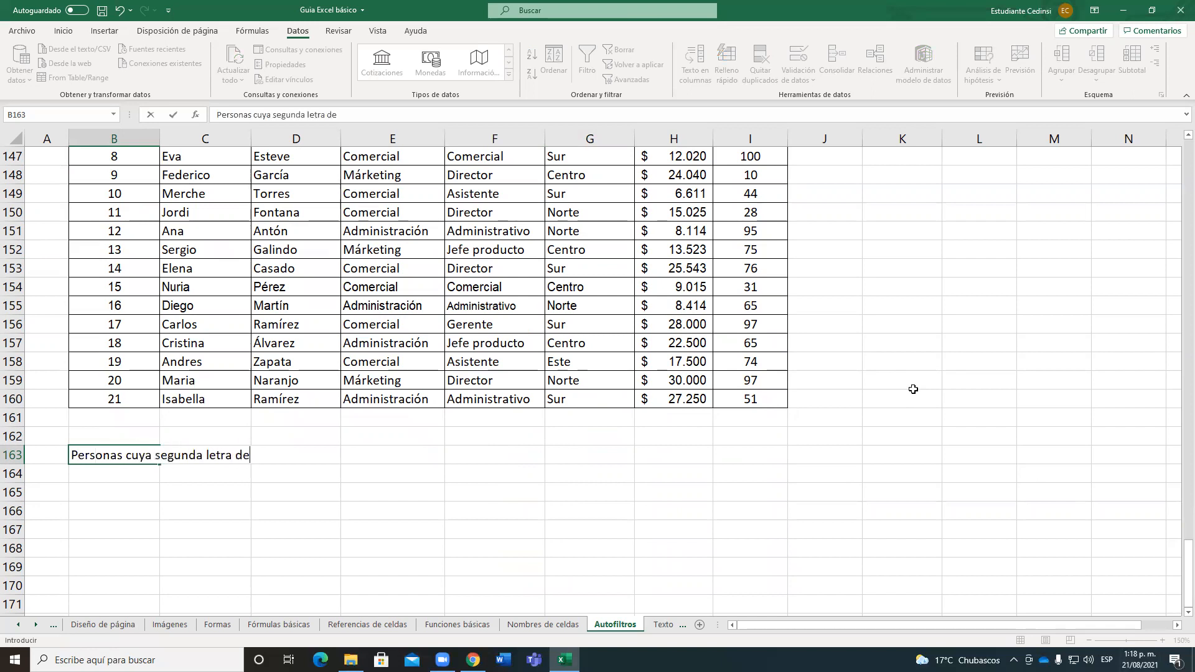
text(l nombre es "E", sin importar cuantas letras tiene.)
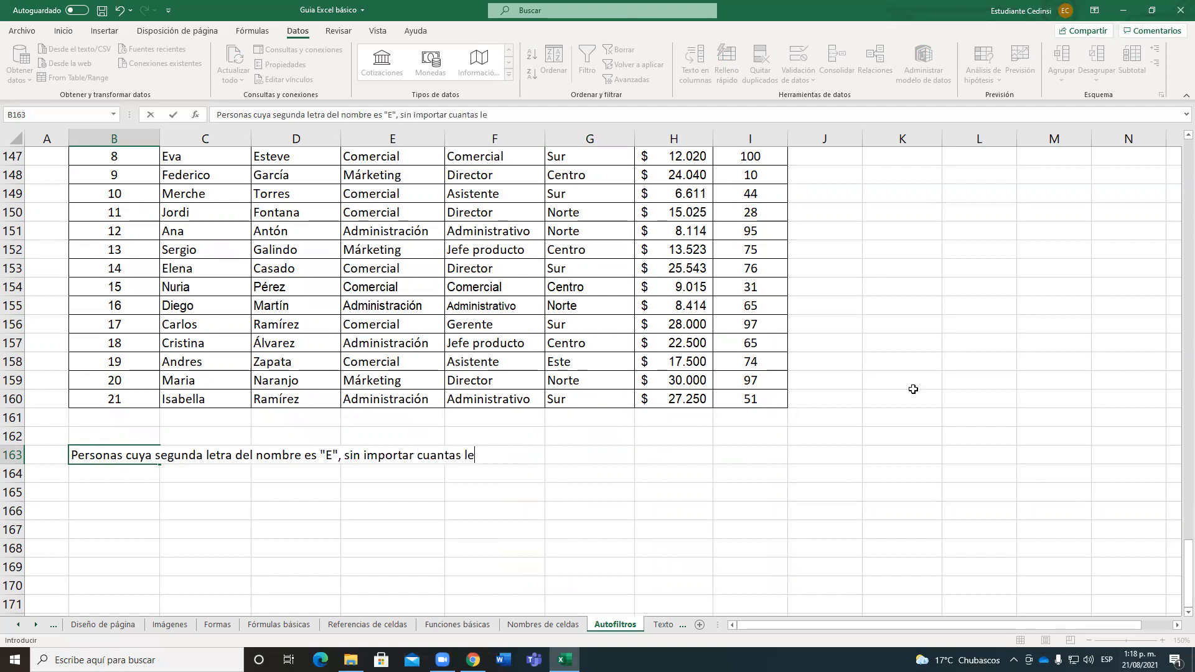
key(Return)
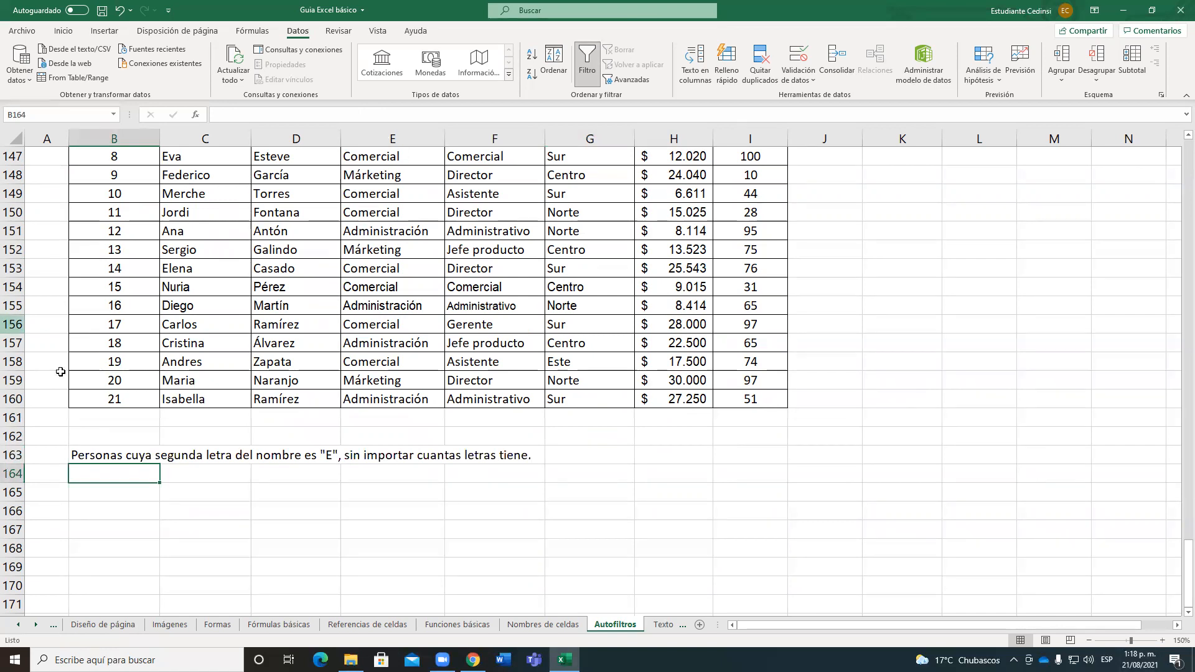
- Enlarge the font of the exercise statement in cell B163 by three size increments
click(102, 455)
click(63, 31)
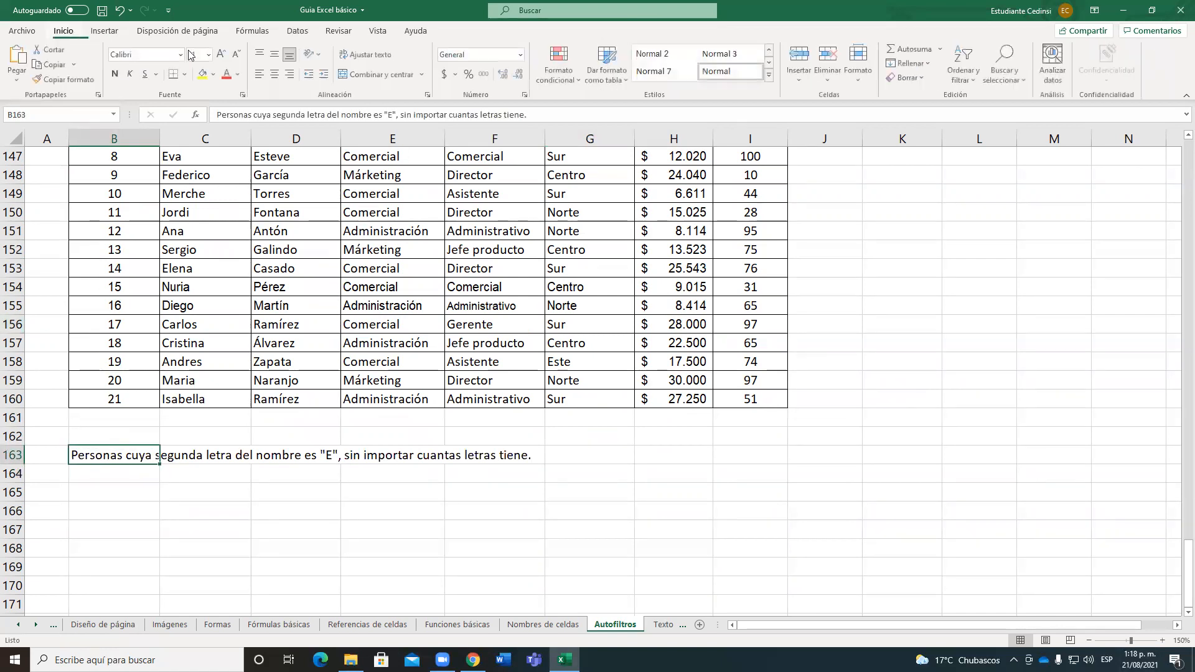
click(221, 54)
click(221, 55)
click(221, 55)
click(969, 275)
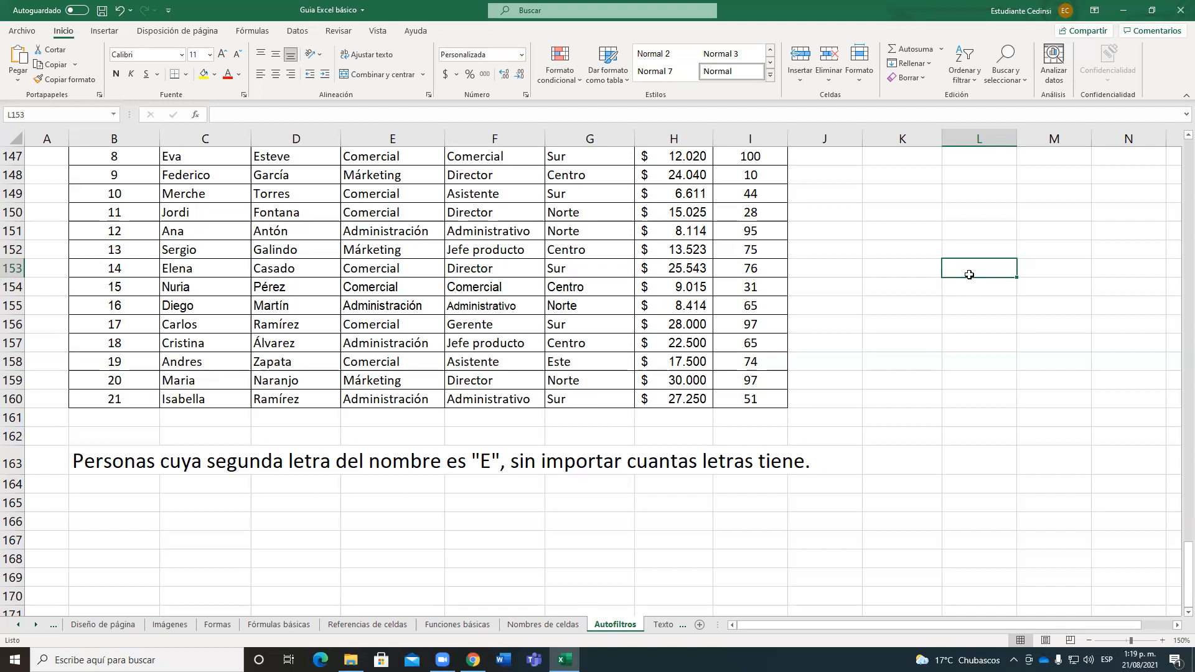
- Filter the Nombre column with a text filter for values equal to "?e*"
scroll(311, 355, up, 2)
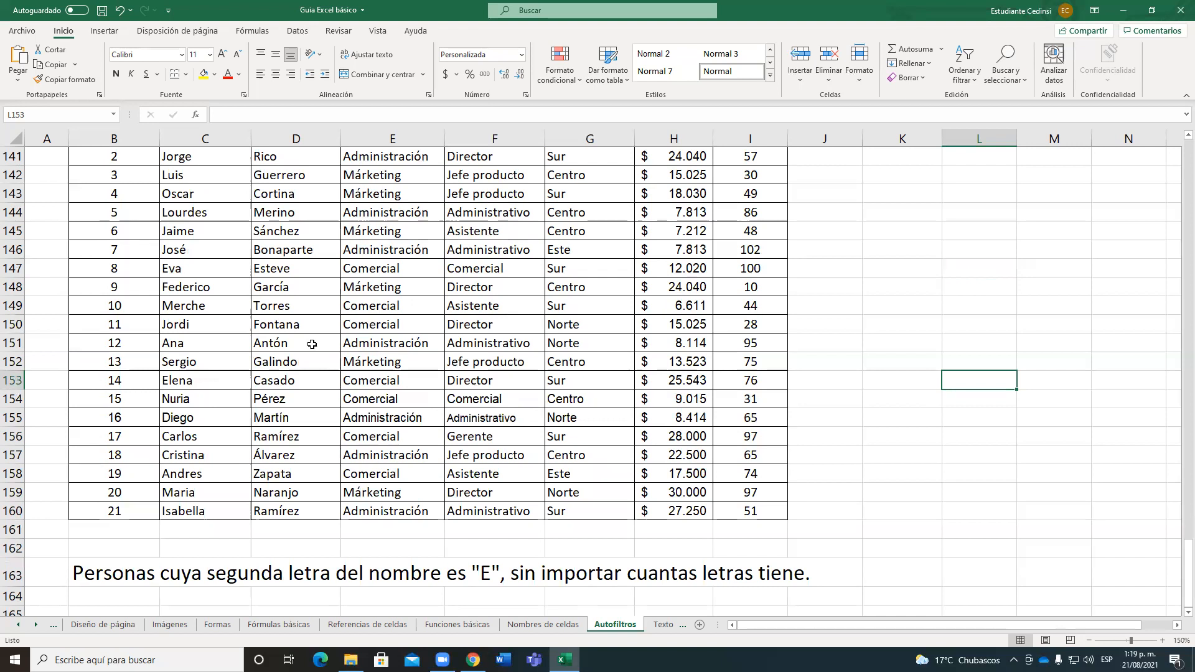
scroll(312, 343, up, 2)
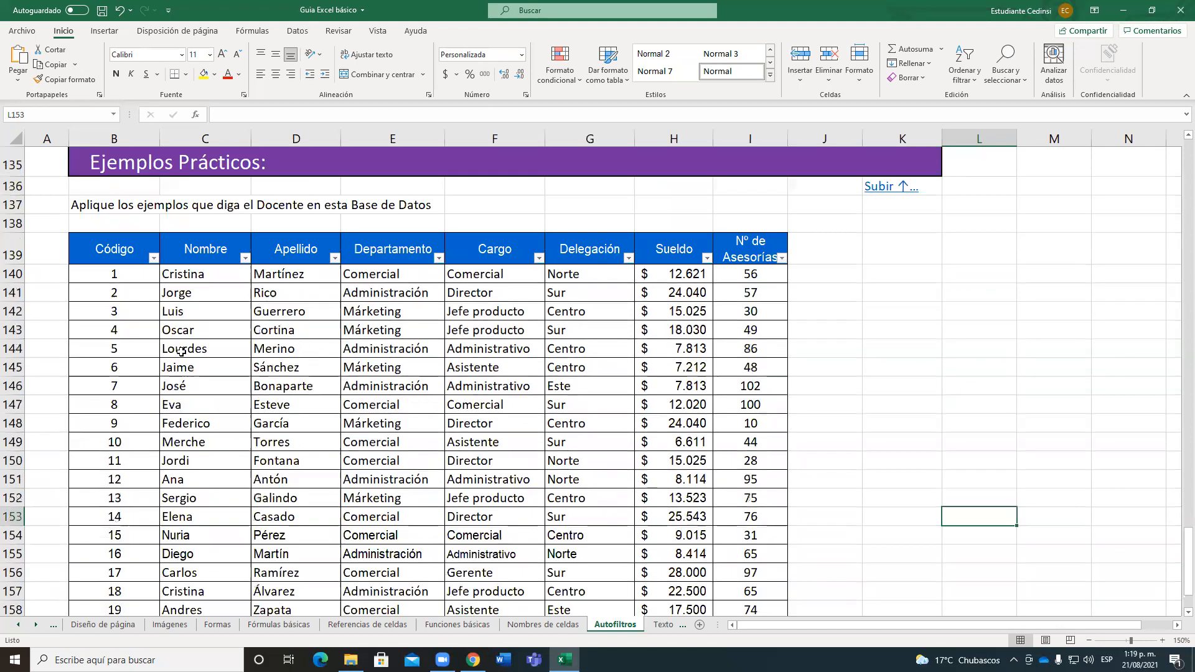
click(207, 322)
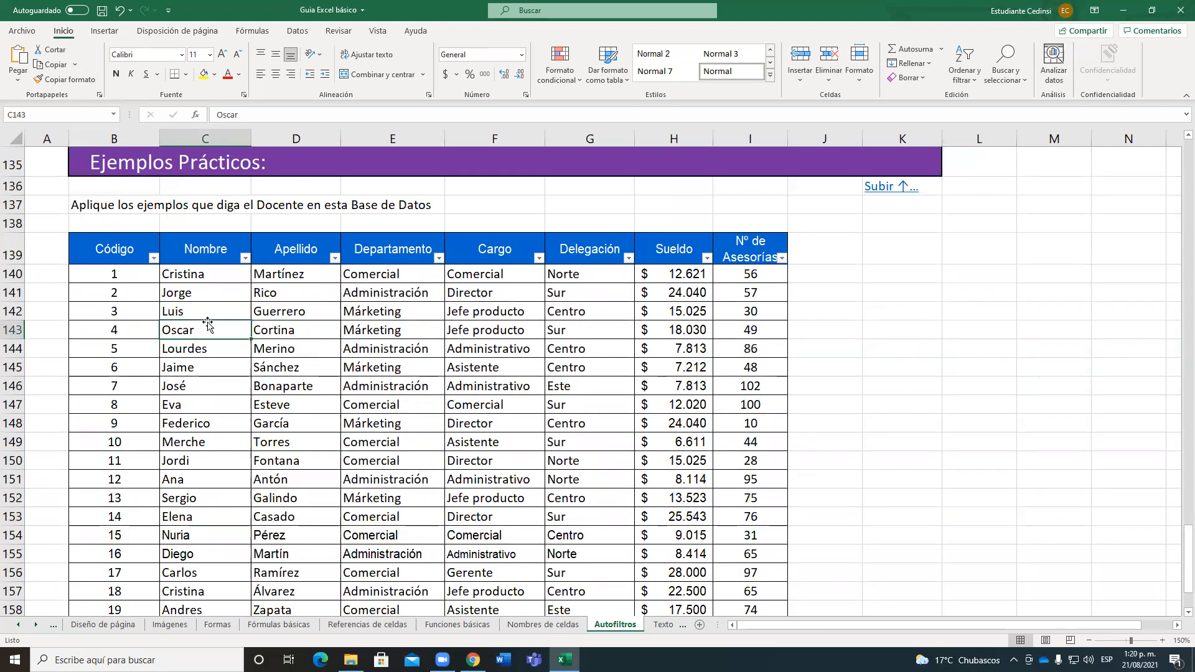
click(356, 325)
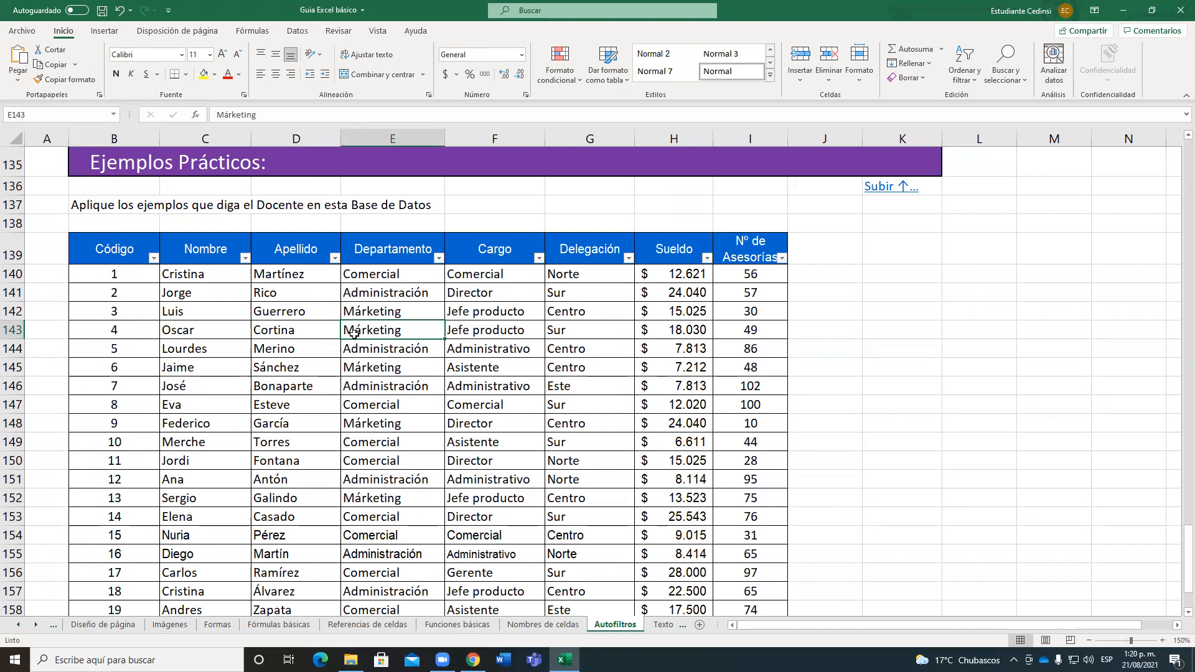
click(293, 382)
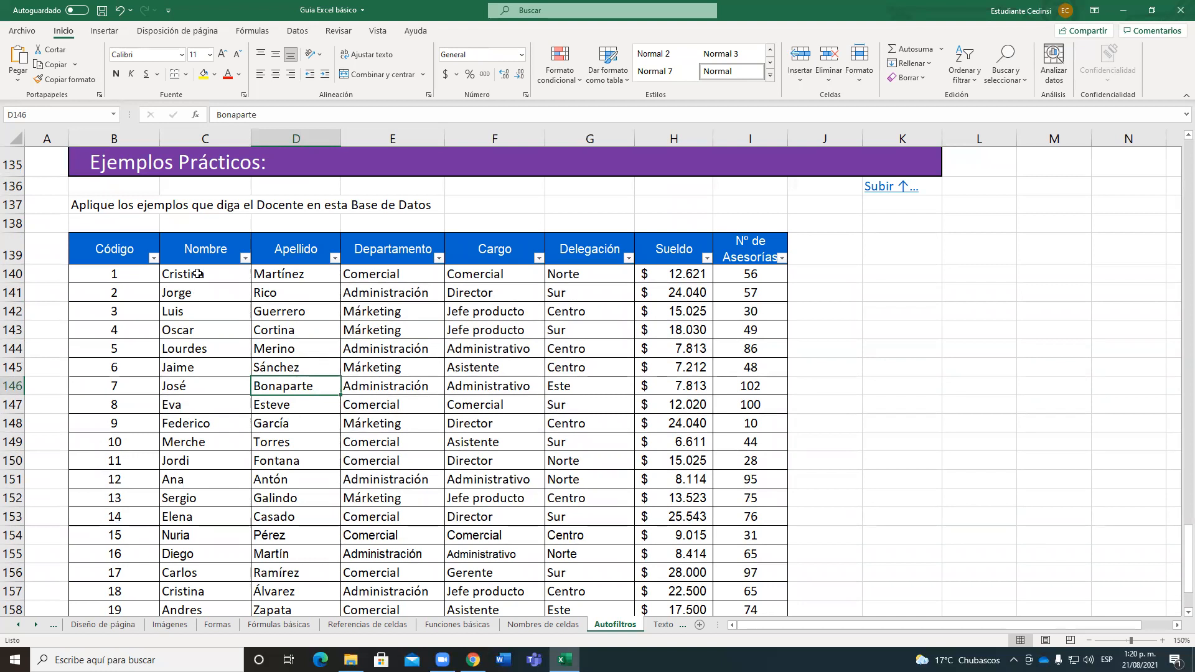
click(245, 261)
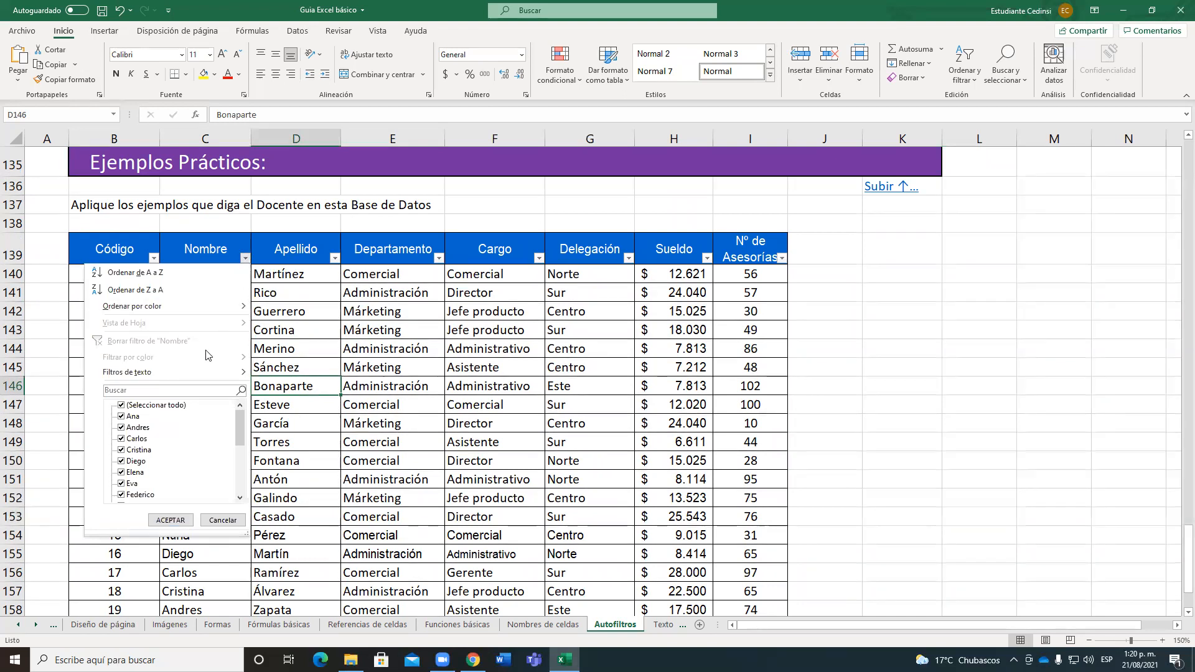
mouse_move(160, 373)
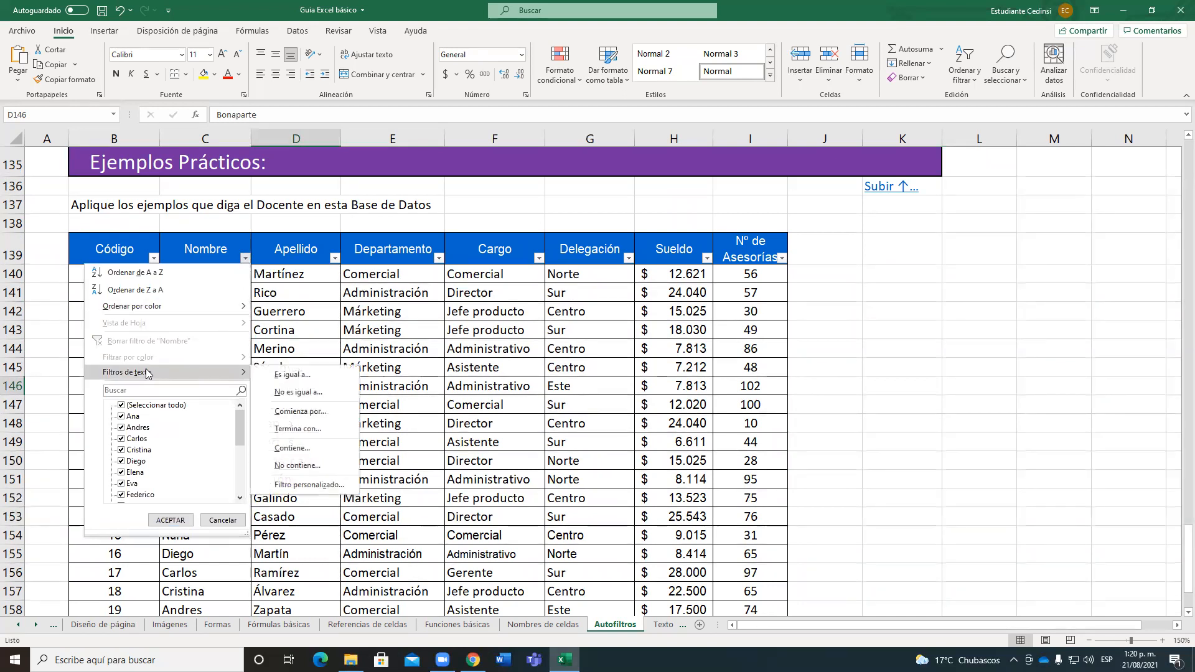
click(292, 375)
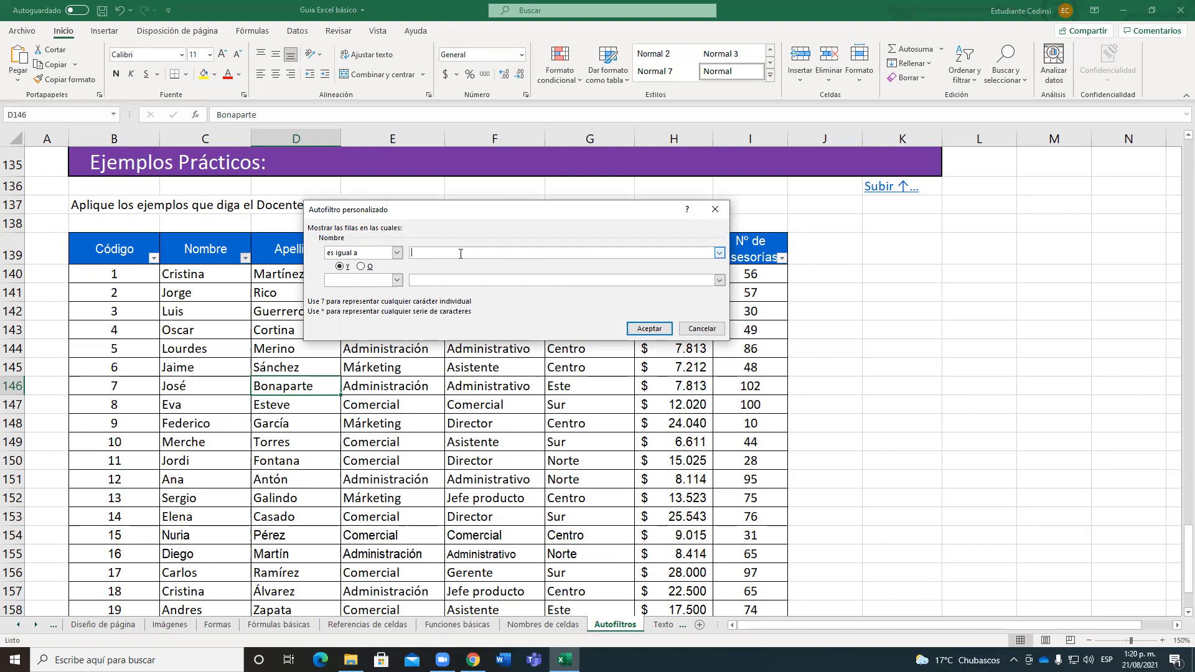
text(?e*)
click(670, 333)
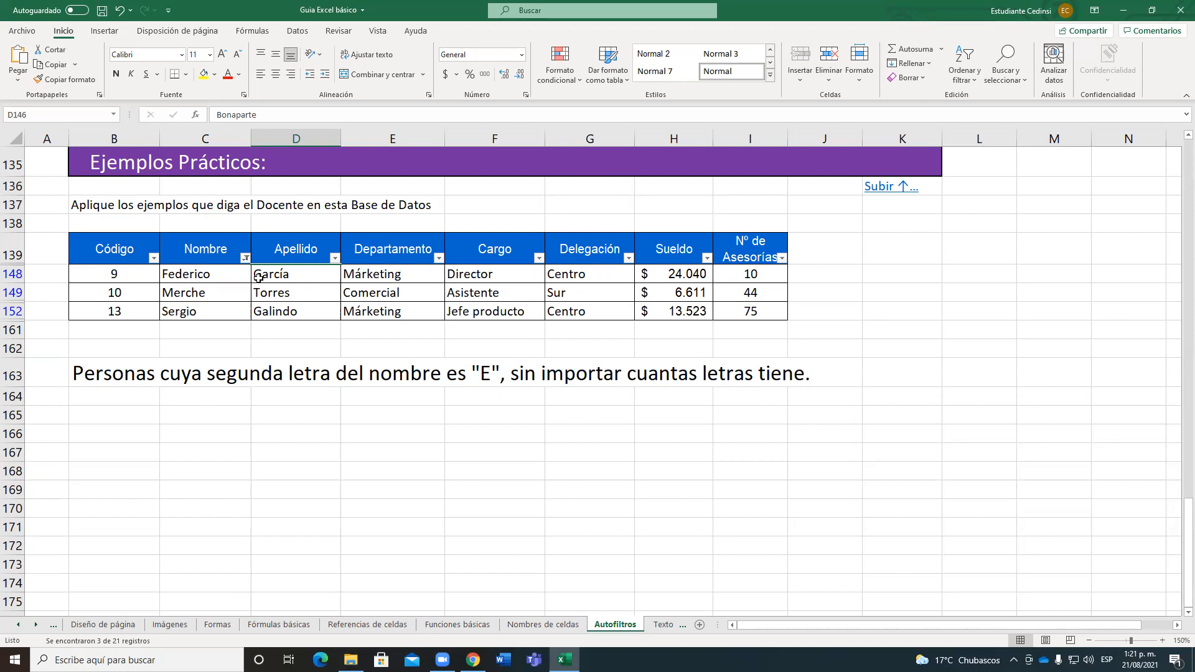
- Clear the text filter on the Nombre column so all table rows show again
click(245, 257)
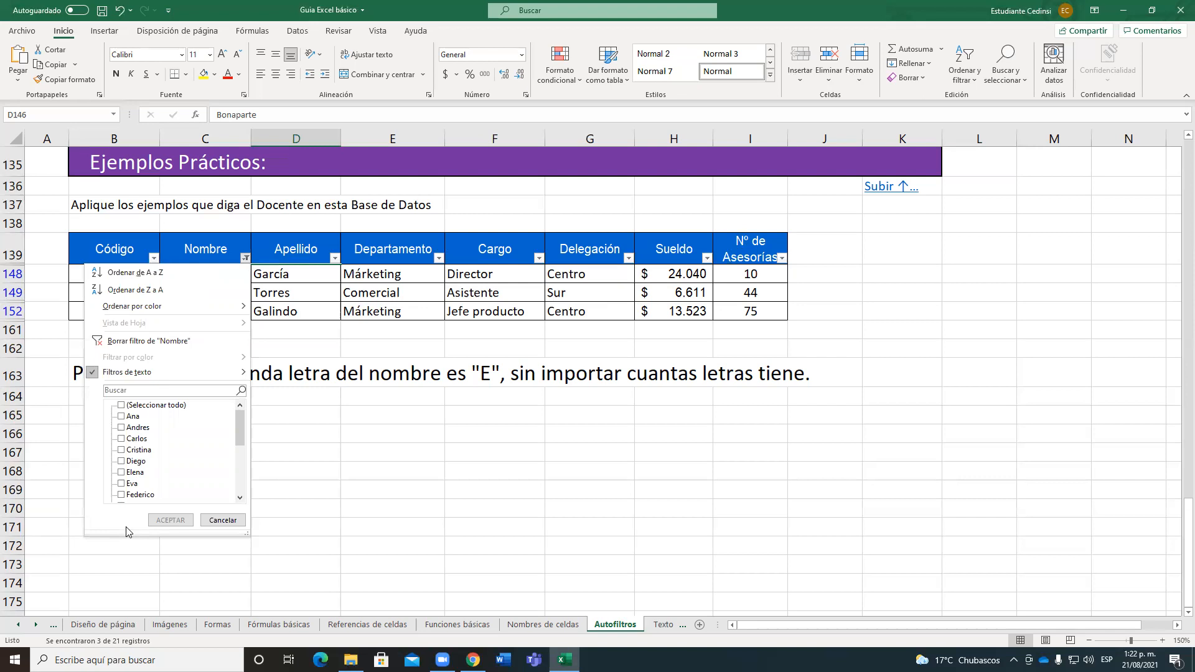
click(394, 295)
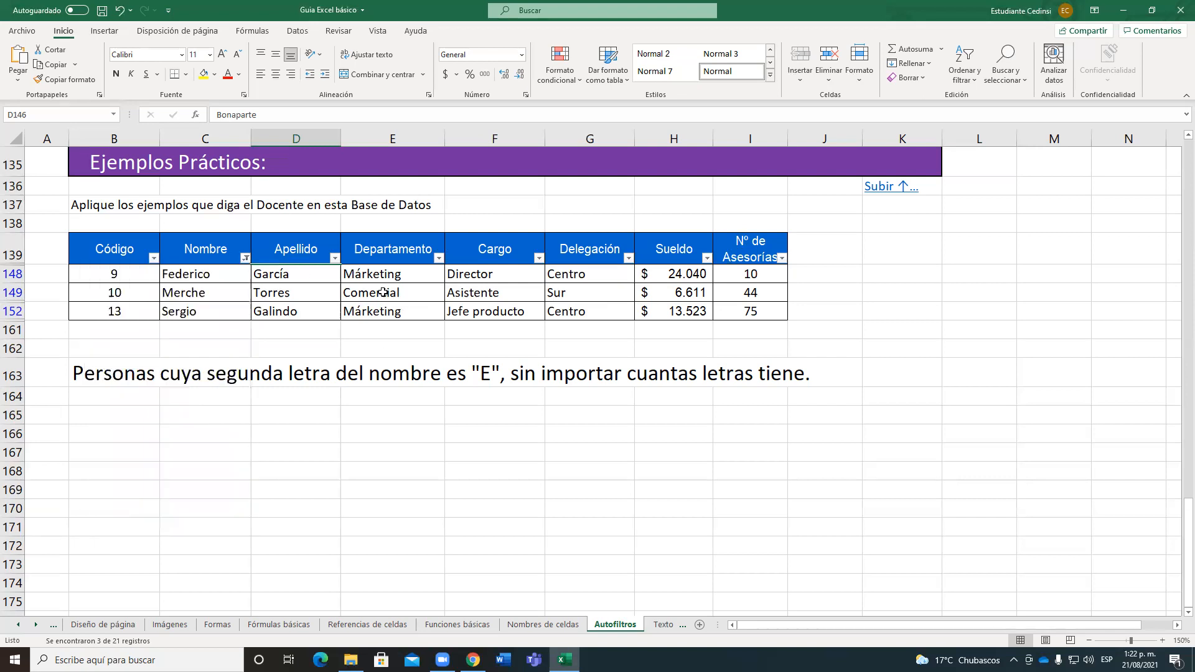
click(379, 289)
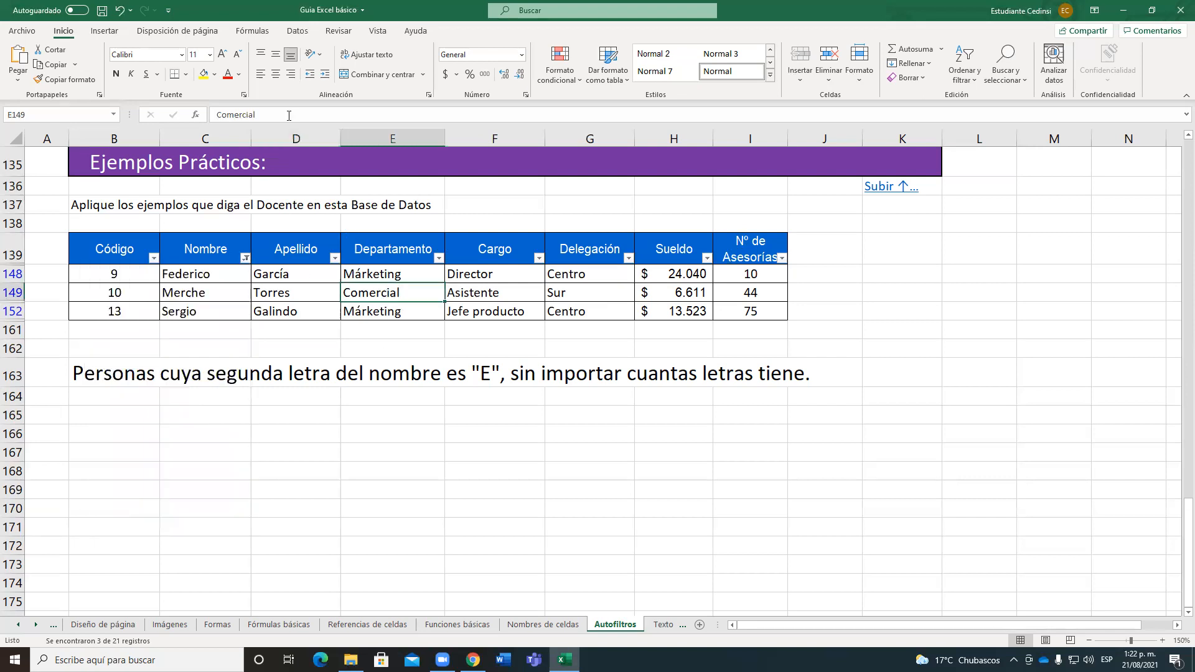
click(296, 32)
click(622, 49)
- Delete the exercise statement from cell B163 below the table
scroll(118, 435, down, 5)
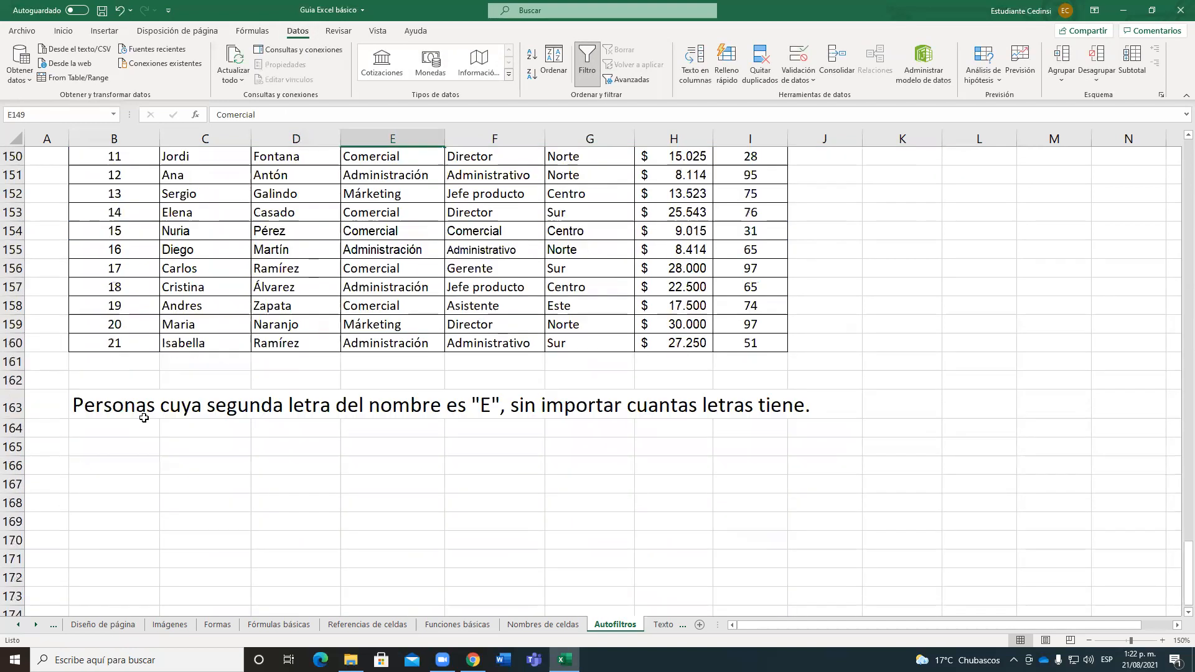
click(107, 421)
click(111, 398)
key(Delete)
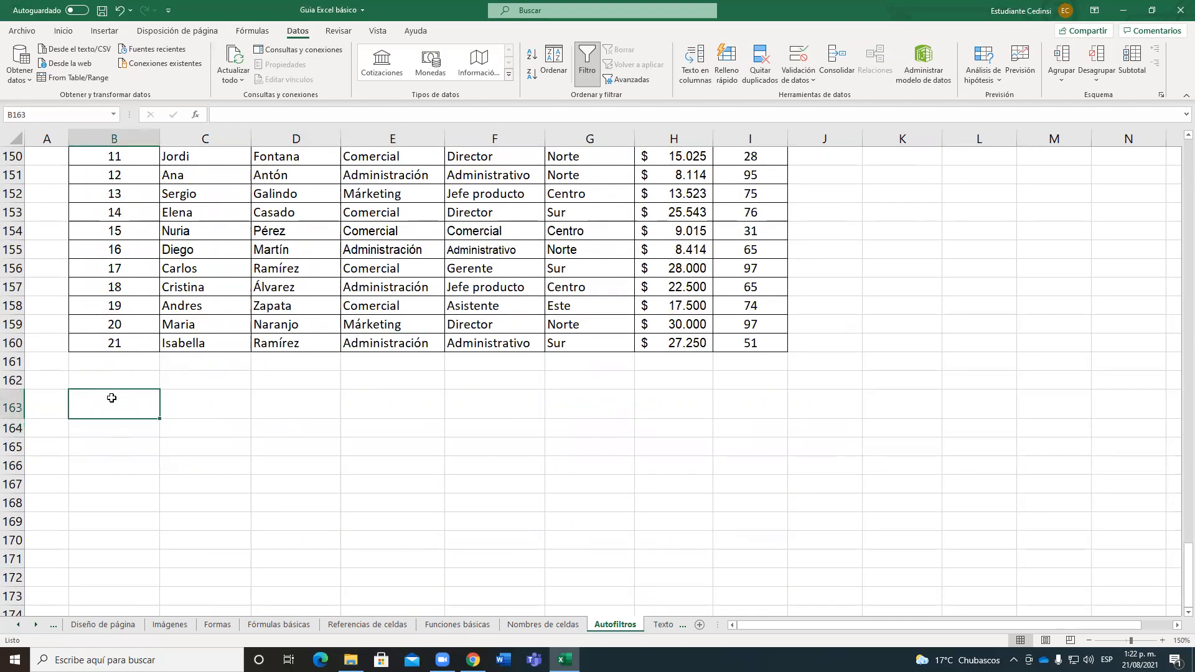
- Fill the name cells C143, C151 and C158 in the Nombre column with green
click(242, 347)
scroll(239, 349, up, 5)
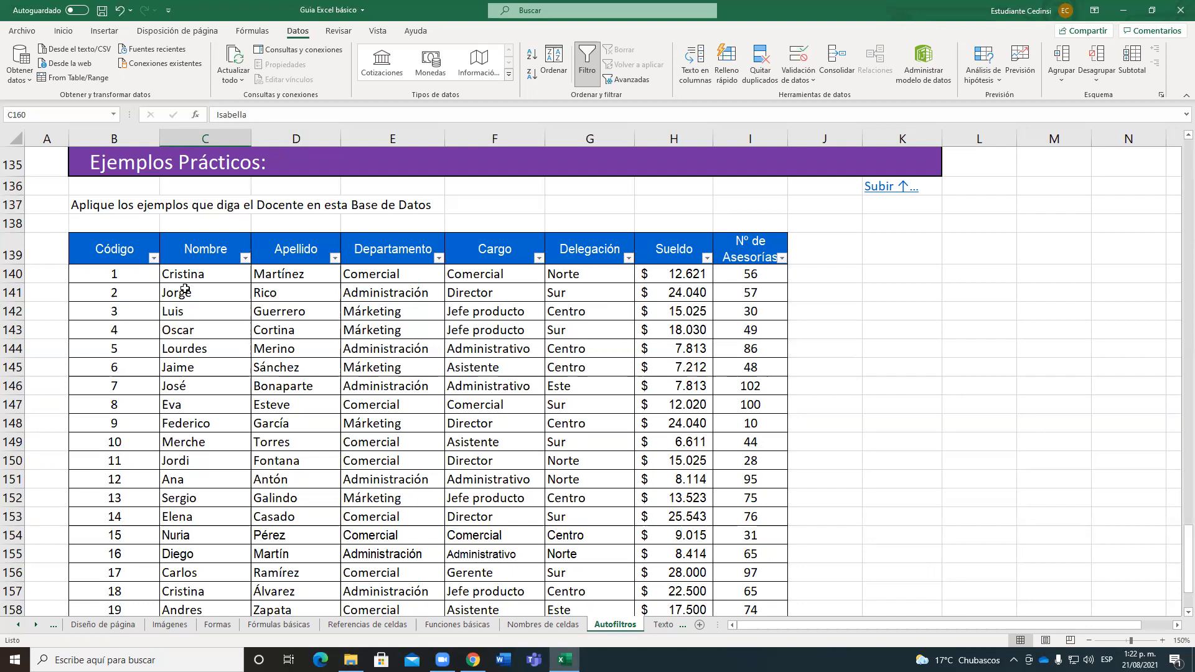
click(202, 329)
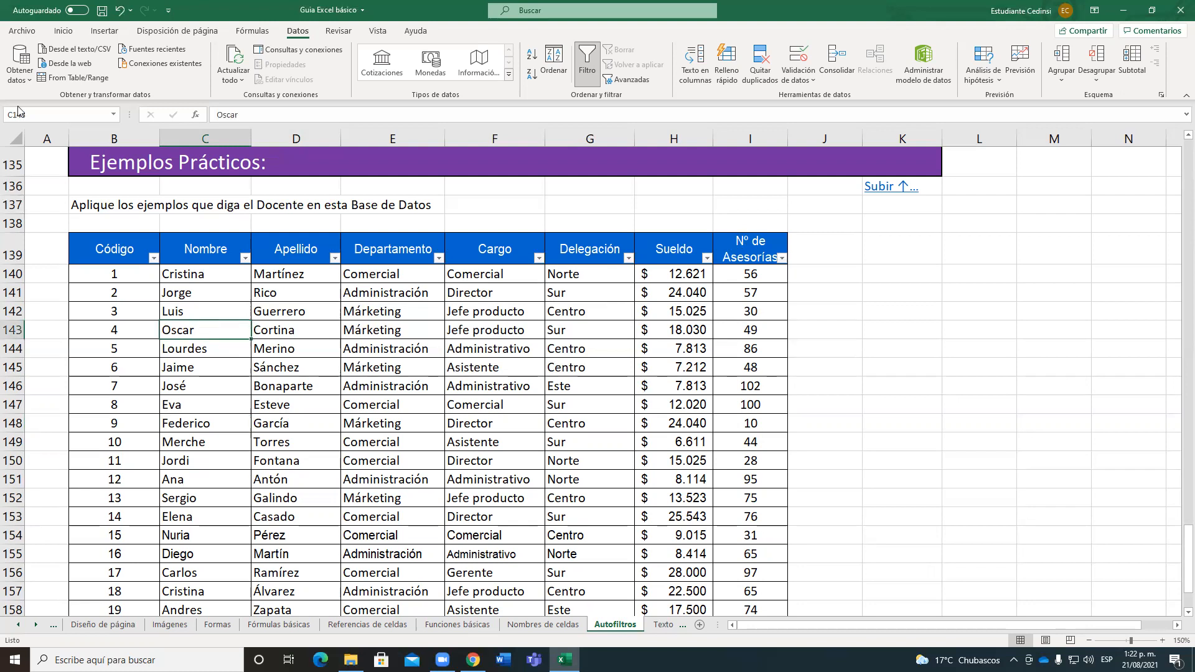
click(63, 31)
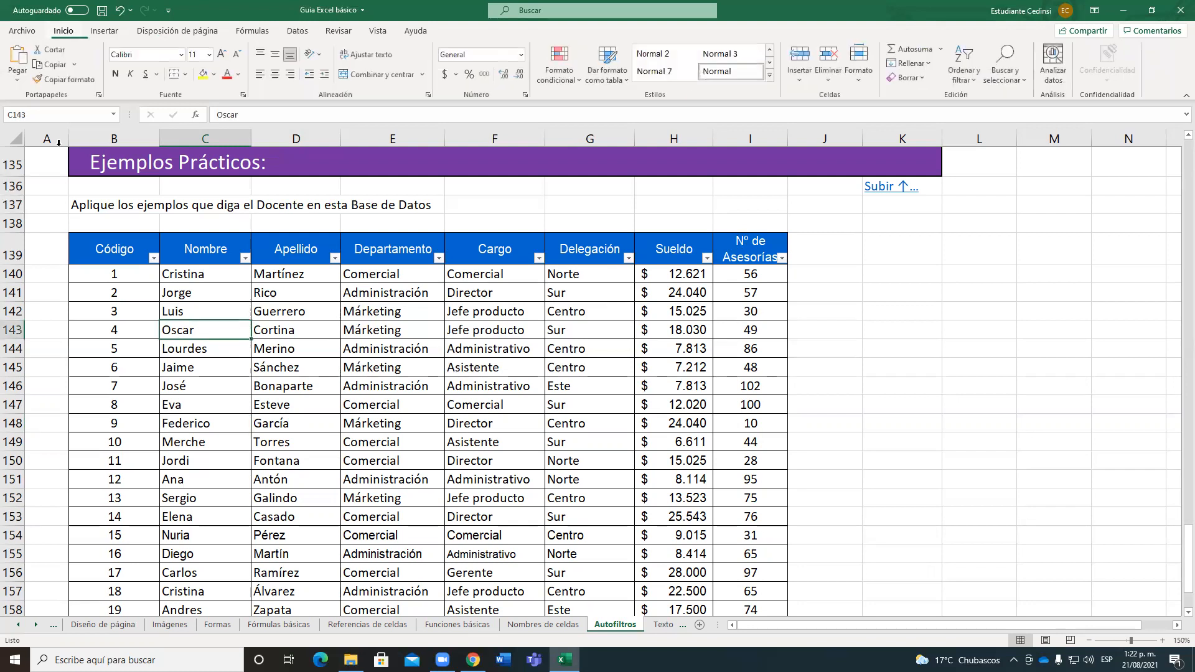
click(215, 77)
click(257, 189)
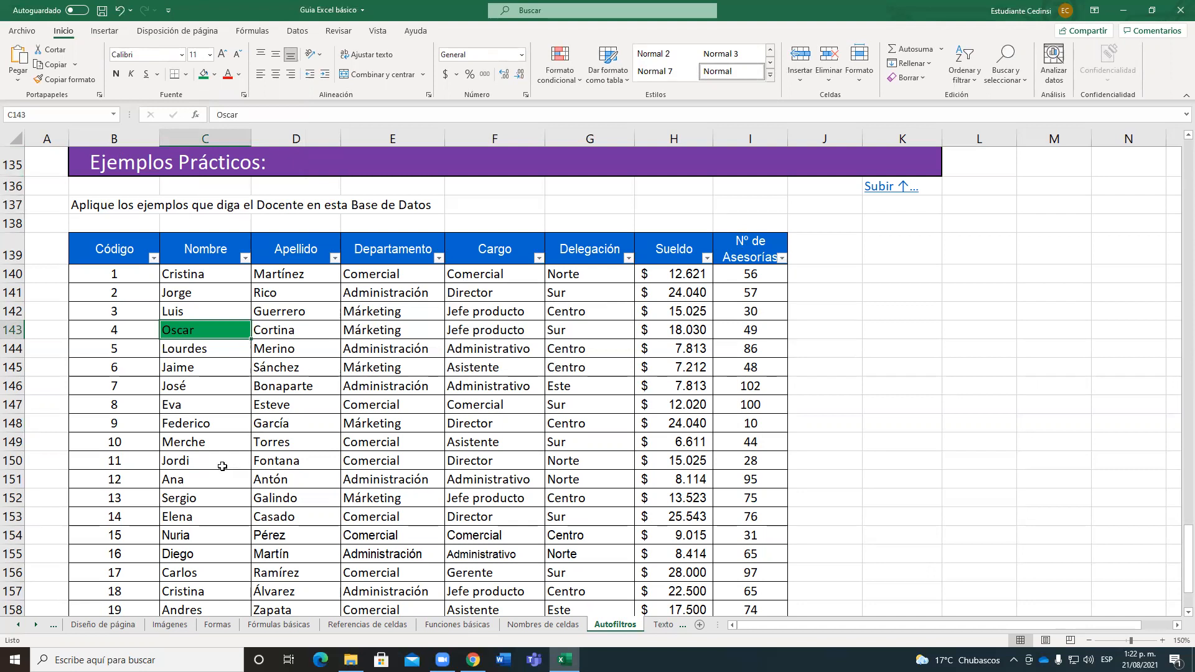
click(194, 478)
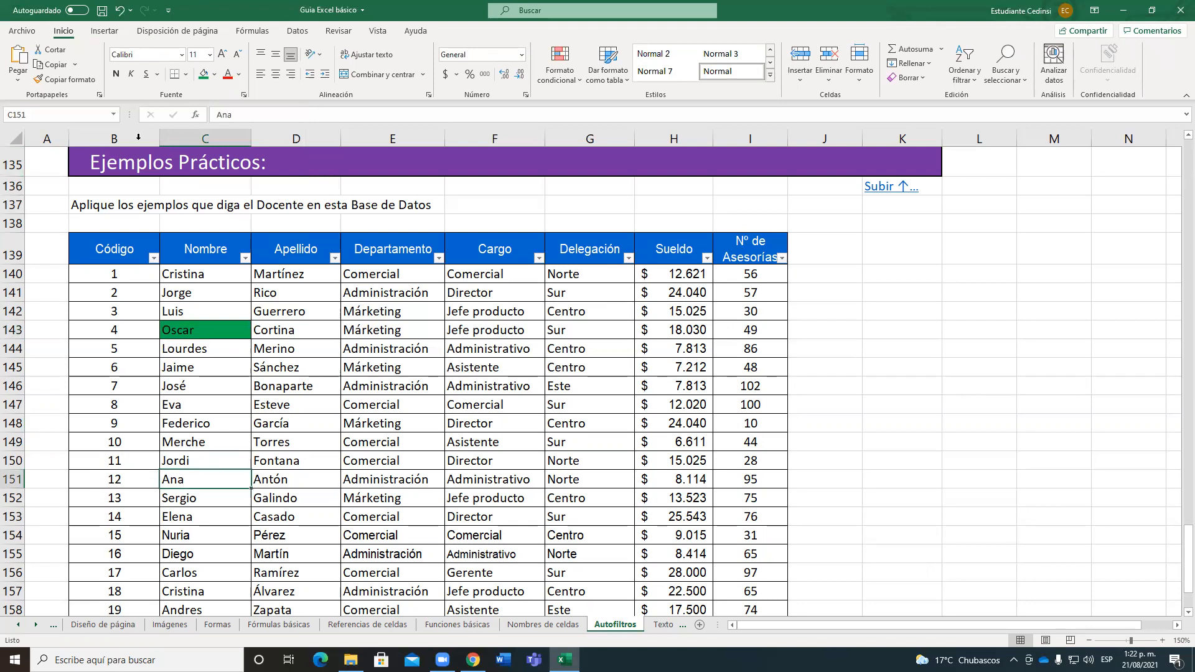
click(203, 74)
scroll(237, 497, down, 2)
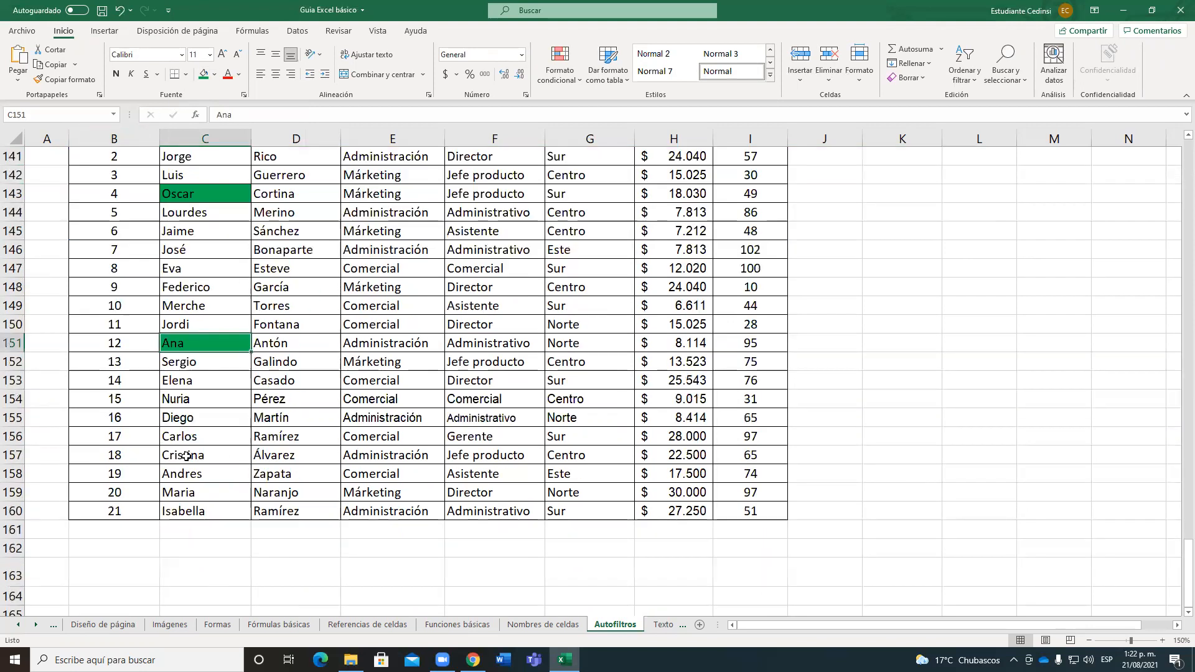
click(194, 479)
click(204, 74)
- Filter the Nombre column by the green cell colour
scroll(567, 359, up, 1)
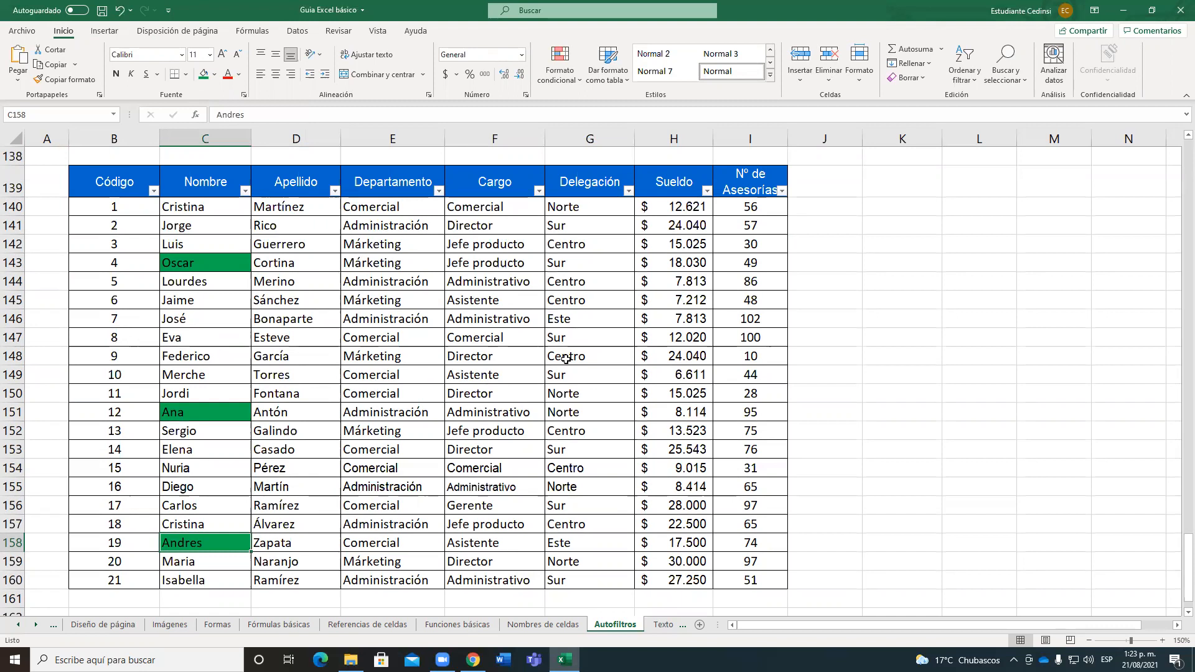
click(246, 191)
mouse_move(179, 288)
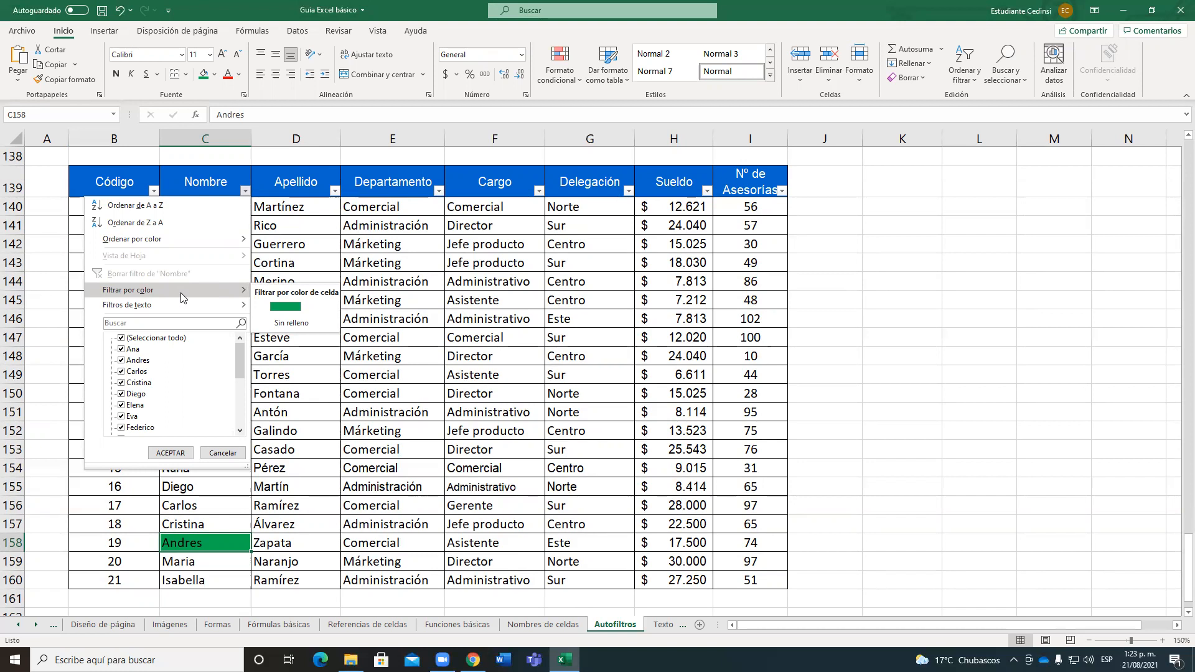
click(285, 307)
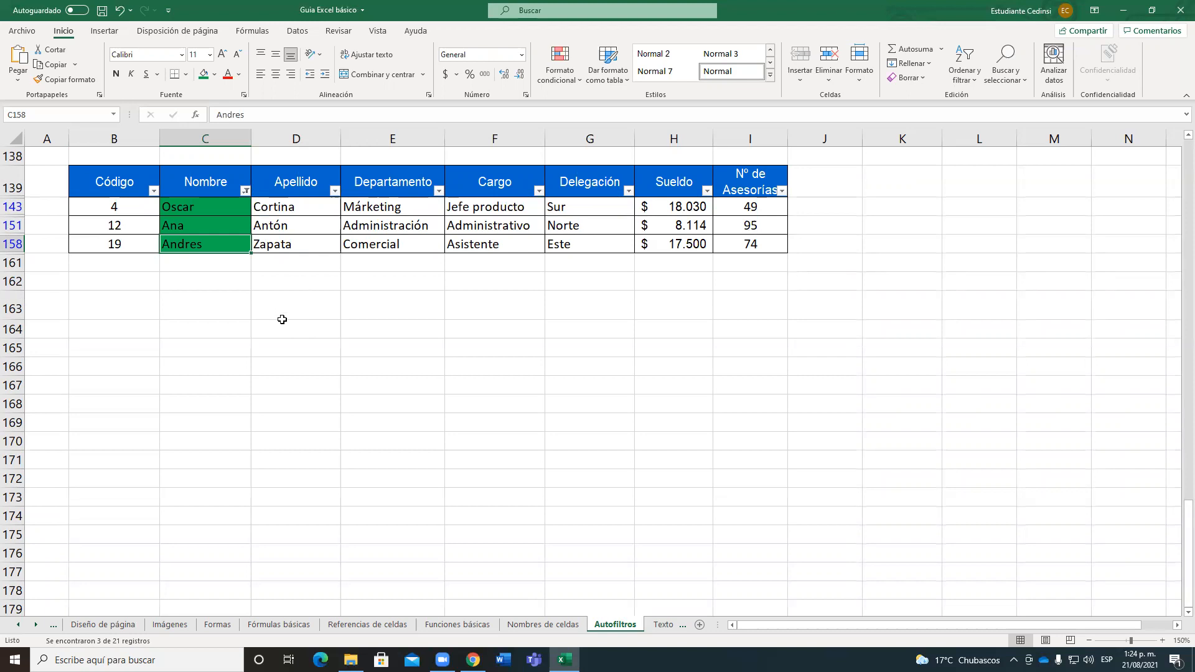
- Remove the green fill from cell C151 in the filtered Nombre column
click(198, 225)
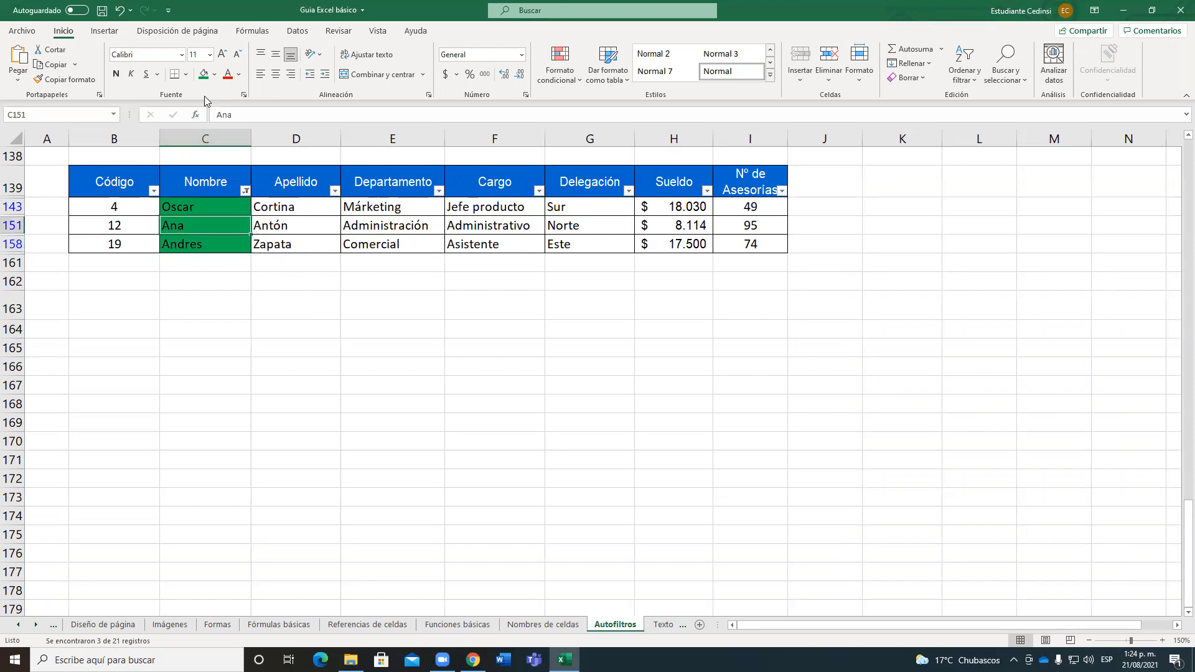
click(214, 74)
click(254, 211)
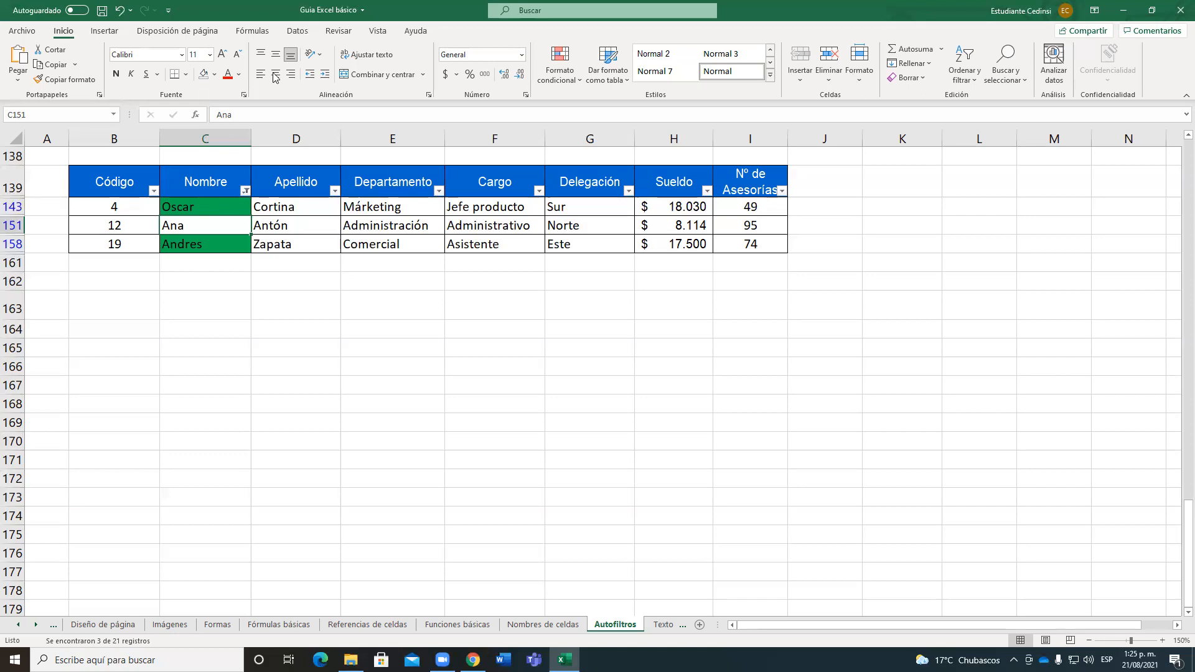
- Reapply the colour filter to the employee table, and clear it so all rows show again
click(299, 33)
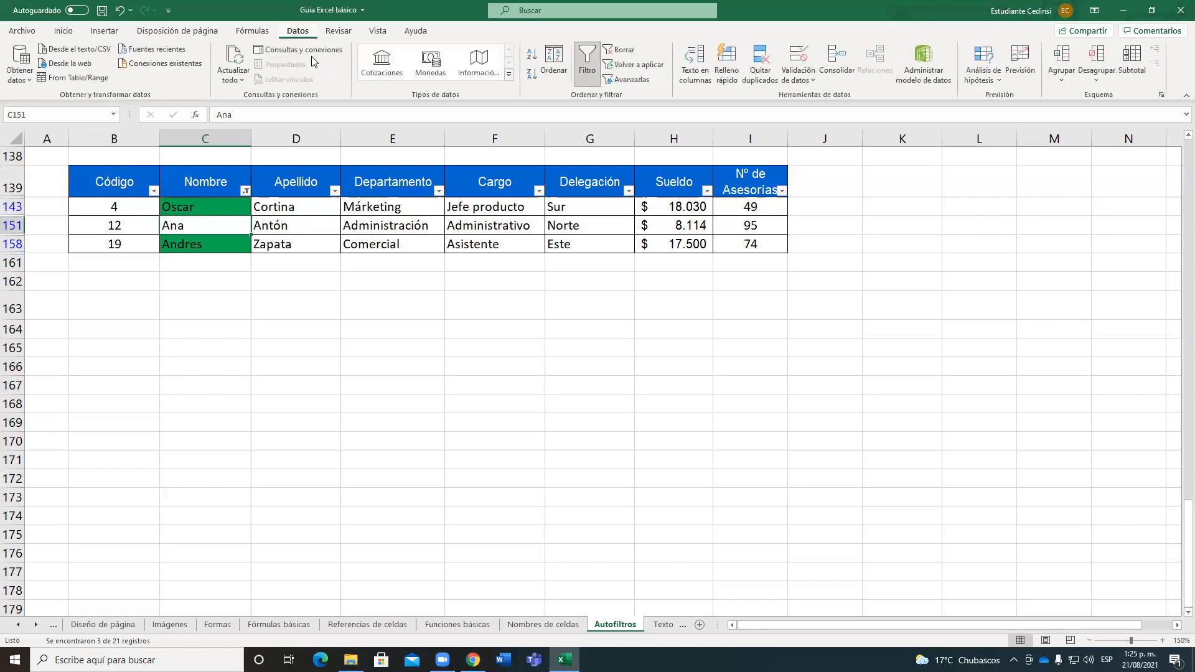
click(642, 66)
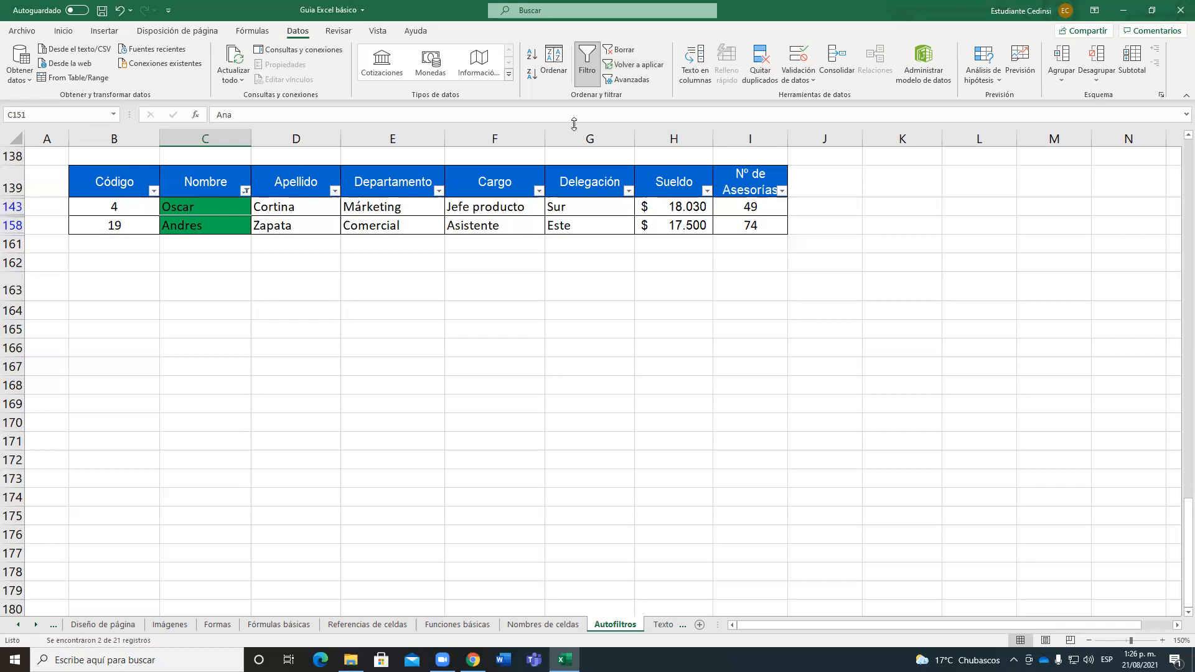
click(620, 49)
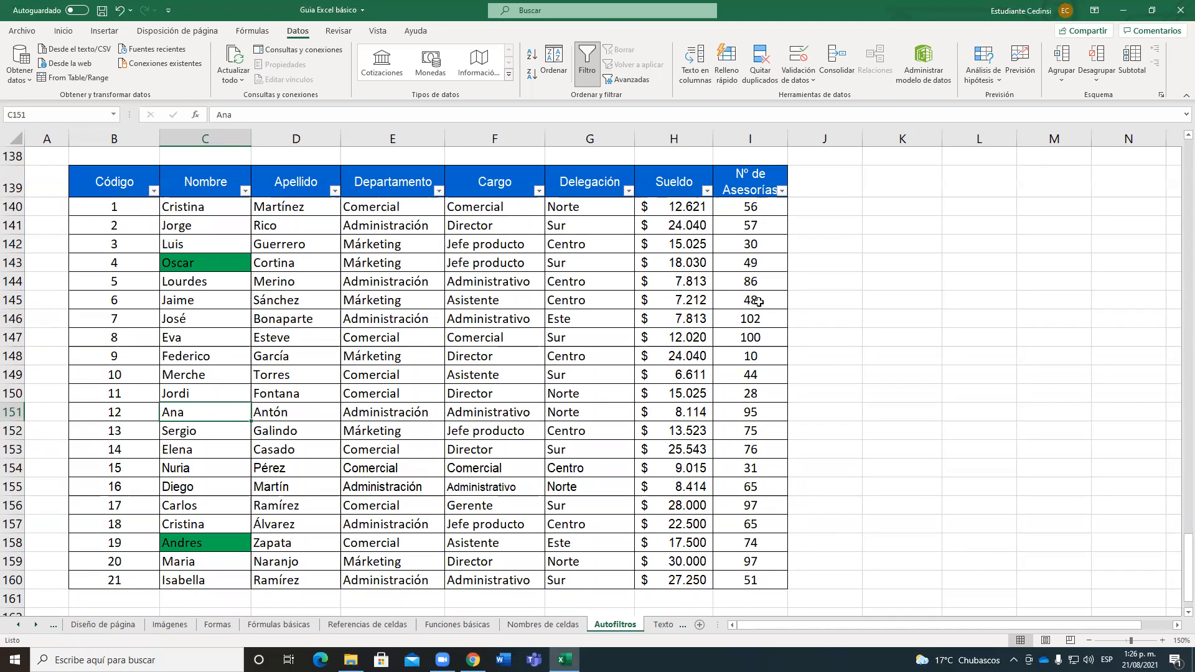
- Open the Texto en columnas topic from the table of contents and enlarge the sheet to 150%
scroll(747, 330, up, 2)
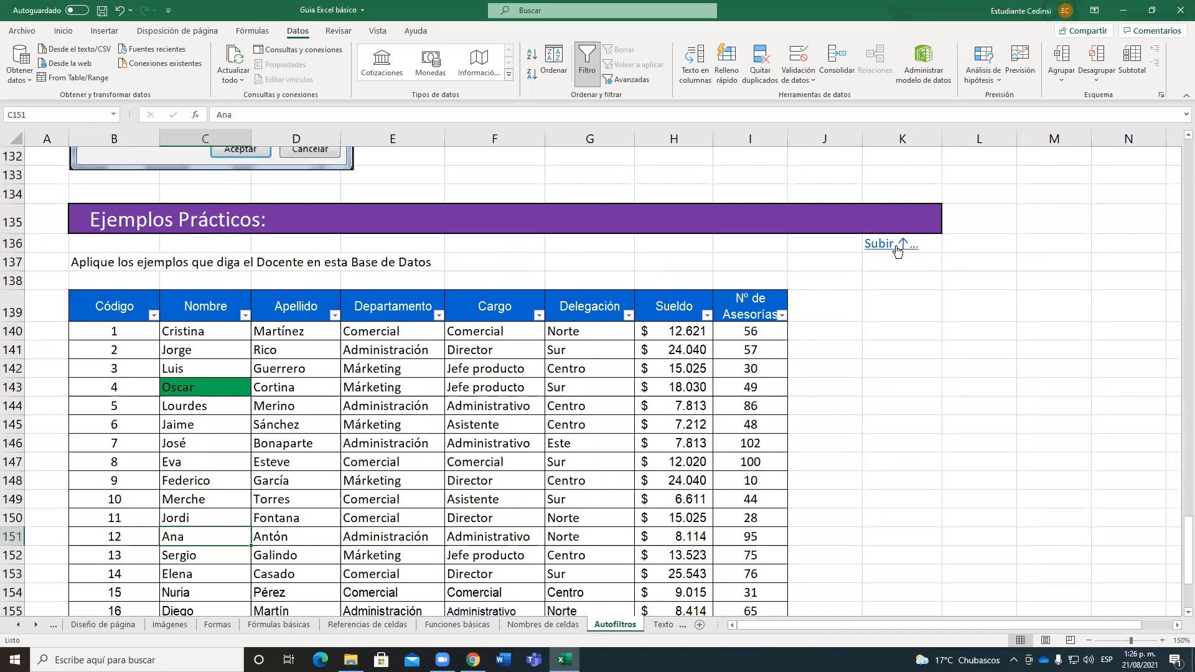
click(897, 249)
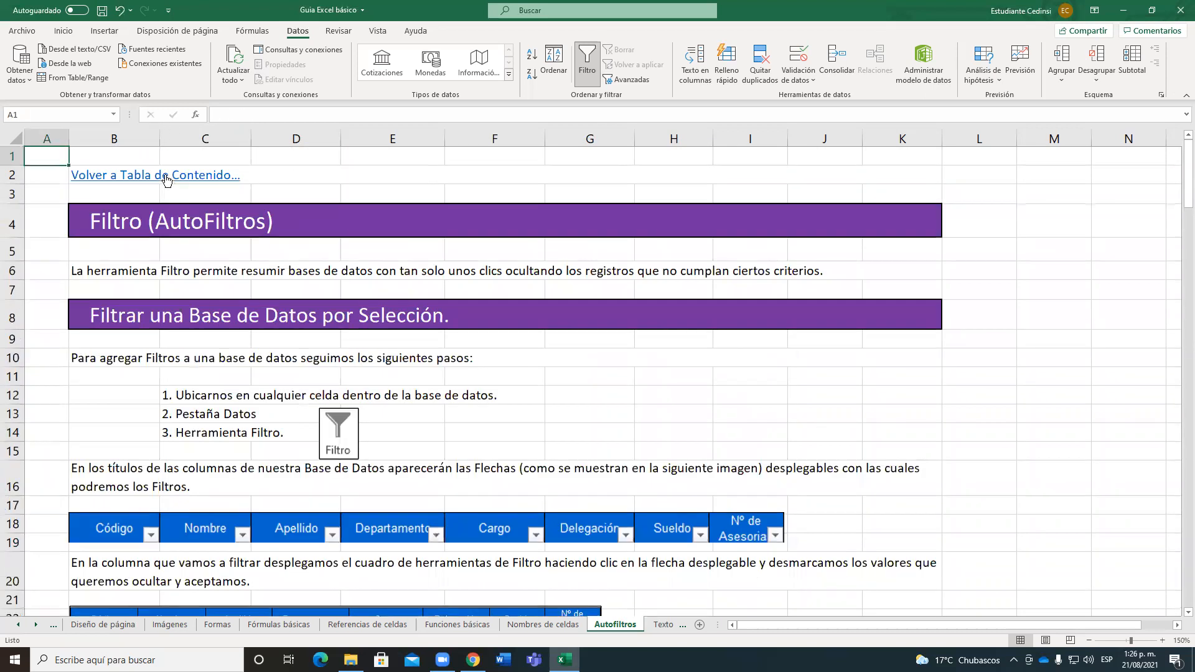
click(166, 180)
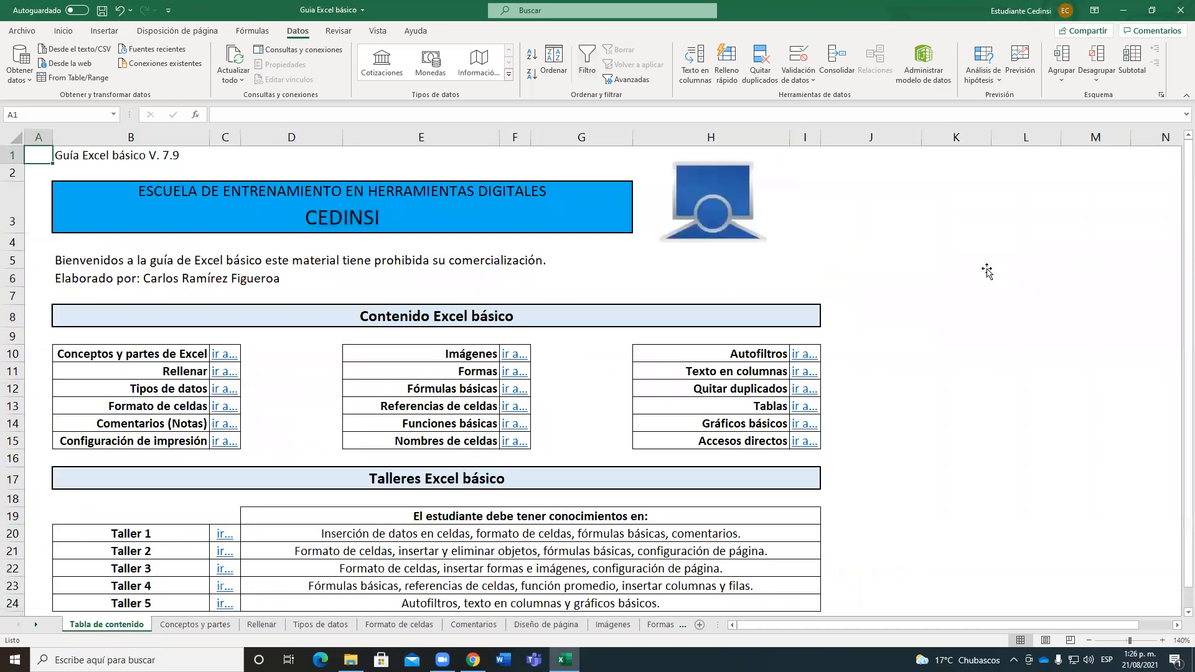
click(987, 272)
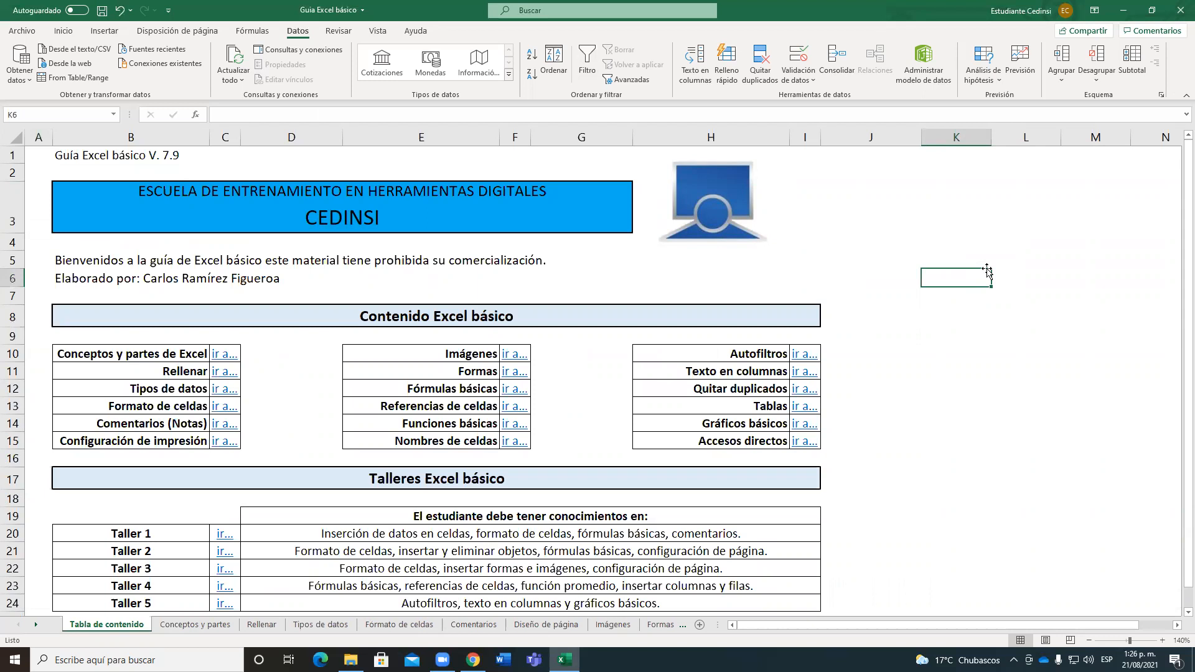
click(806, 375)
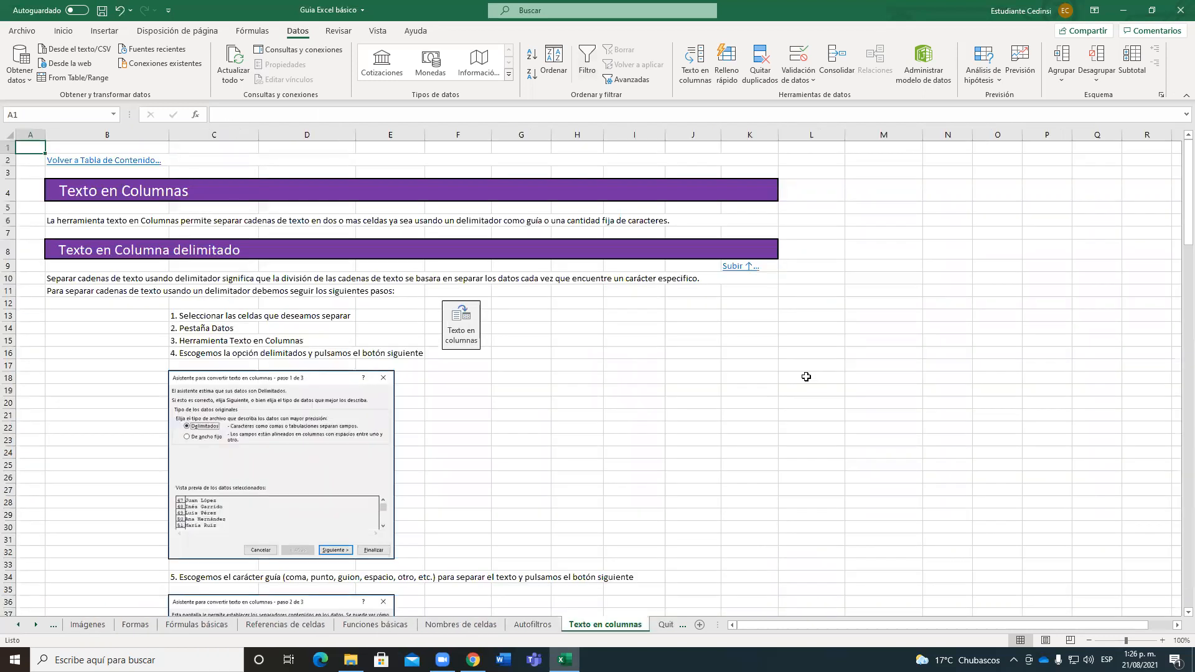
click(1161, 641)
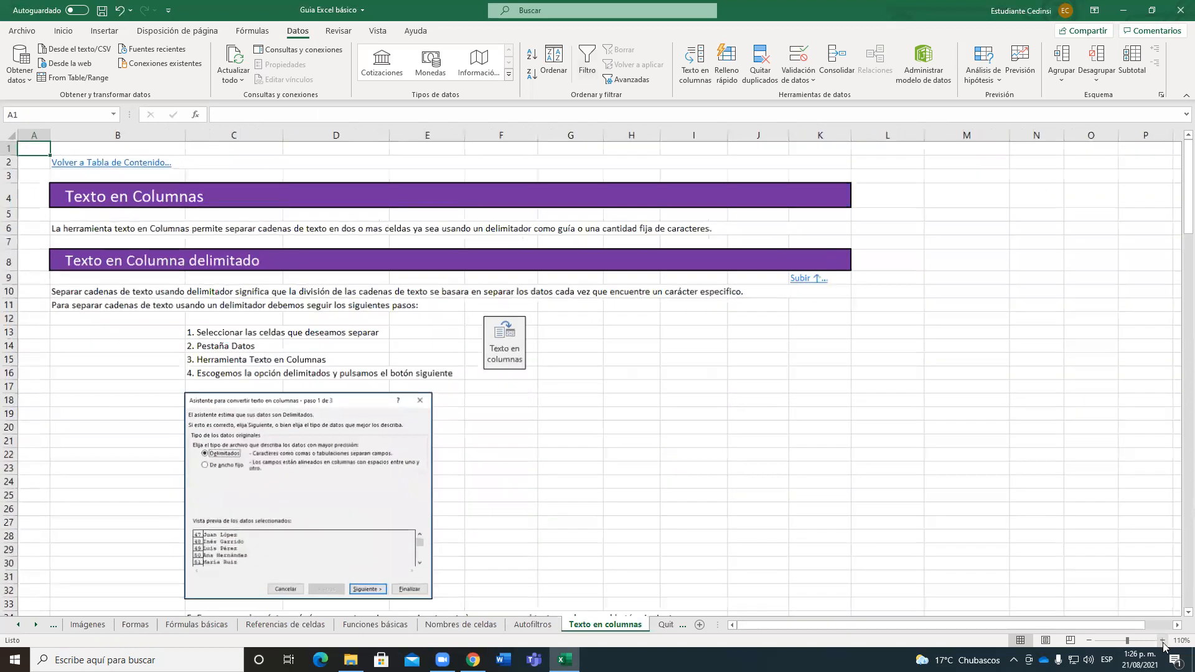
click(1161, 641)
click(1161, 641)
click(1162, 641)
click(1162, 641)
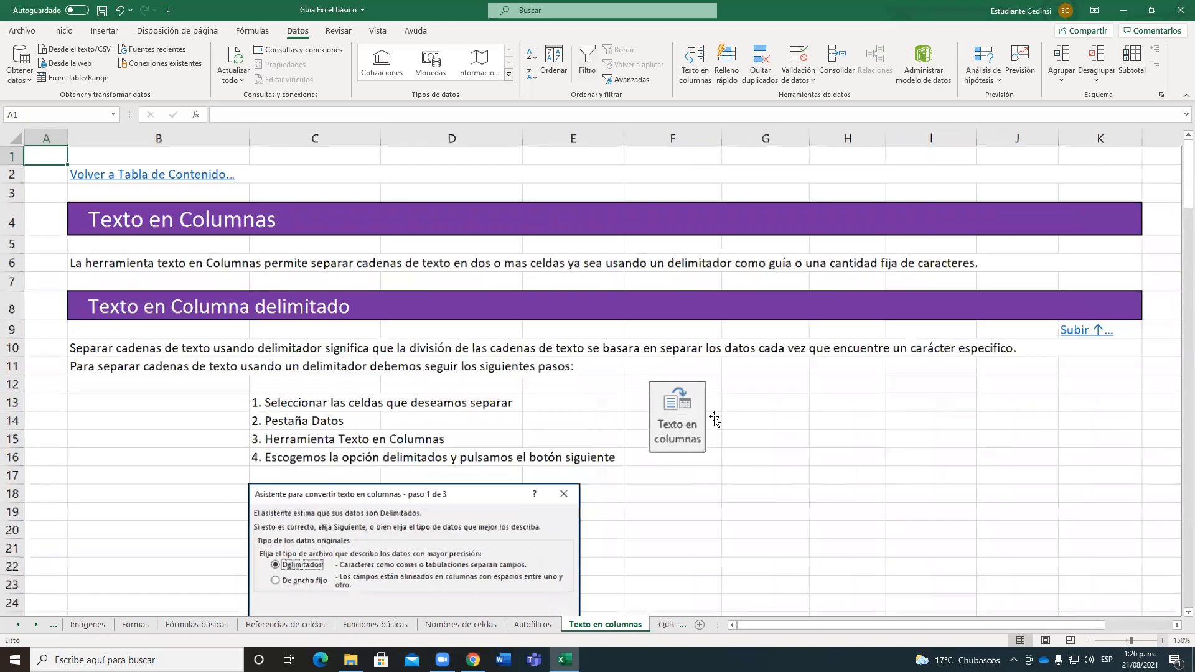
- Start Text to Columns on the names in B142:B163 of the practice table, treating the data as delimited
click(564, 268)
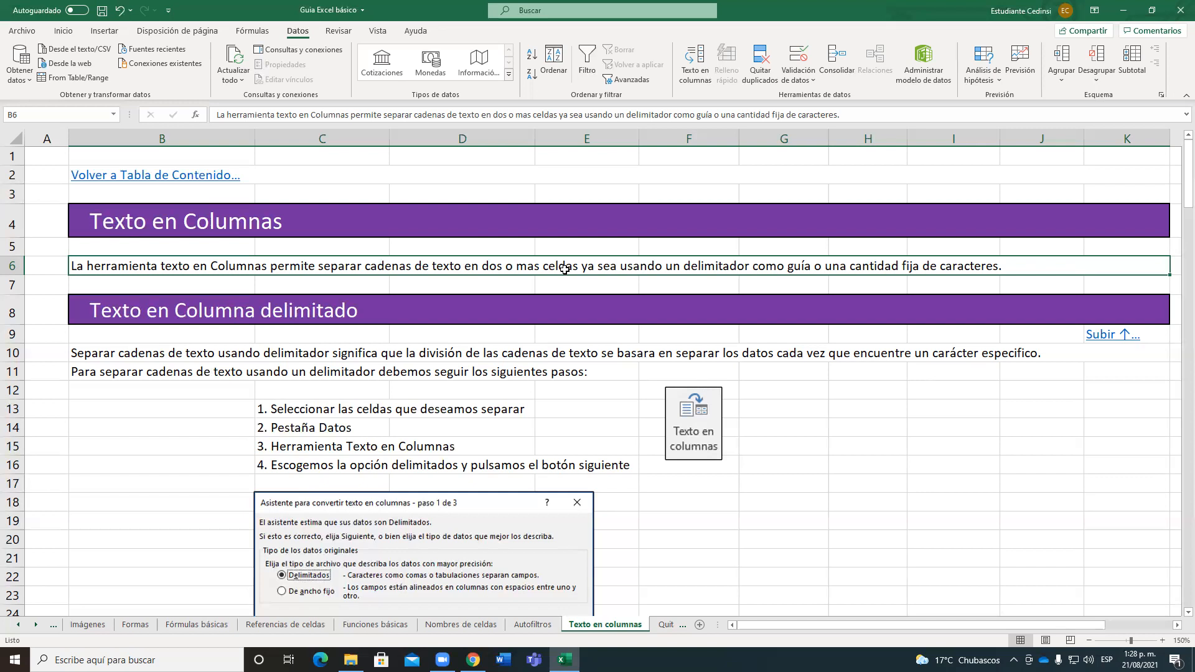
scroll(382, 348, down, 20)
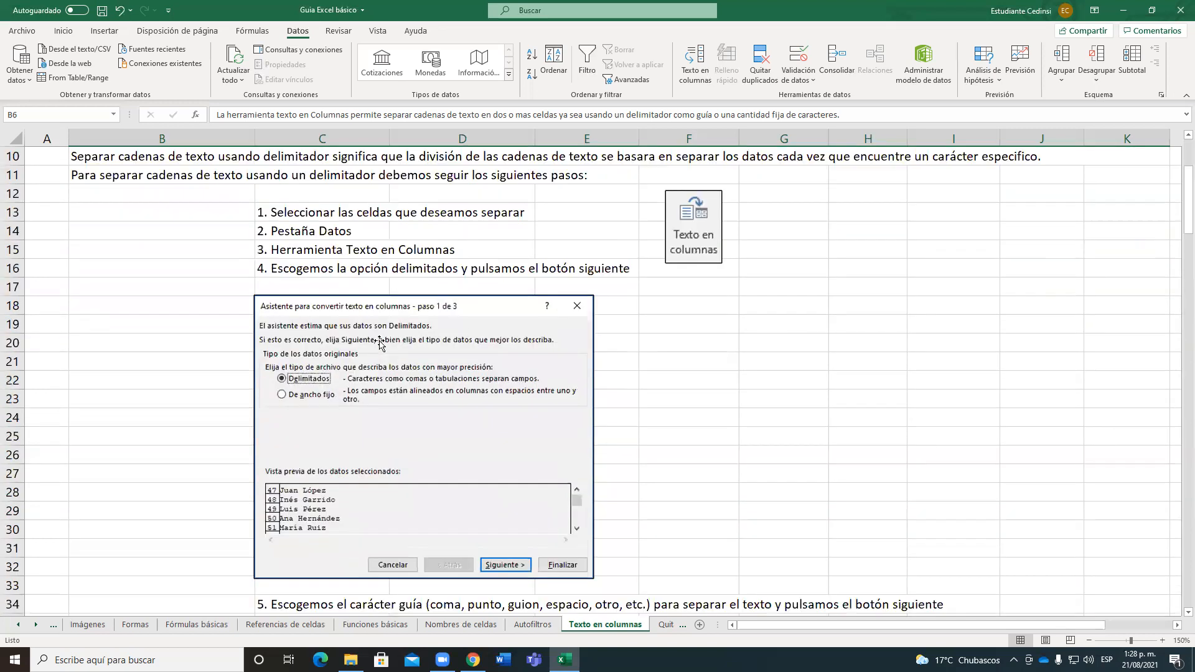
scroll(372, 344, down, 13)
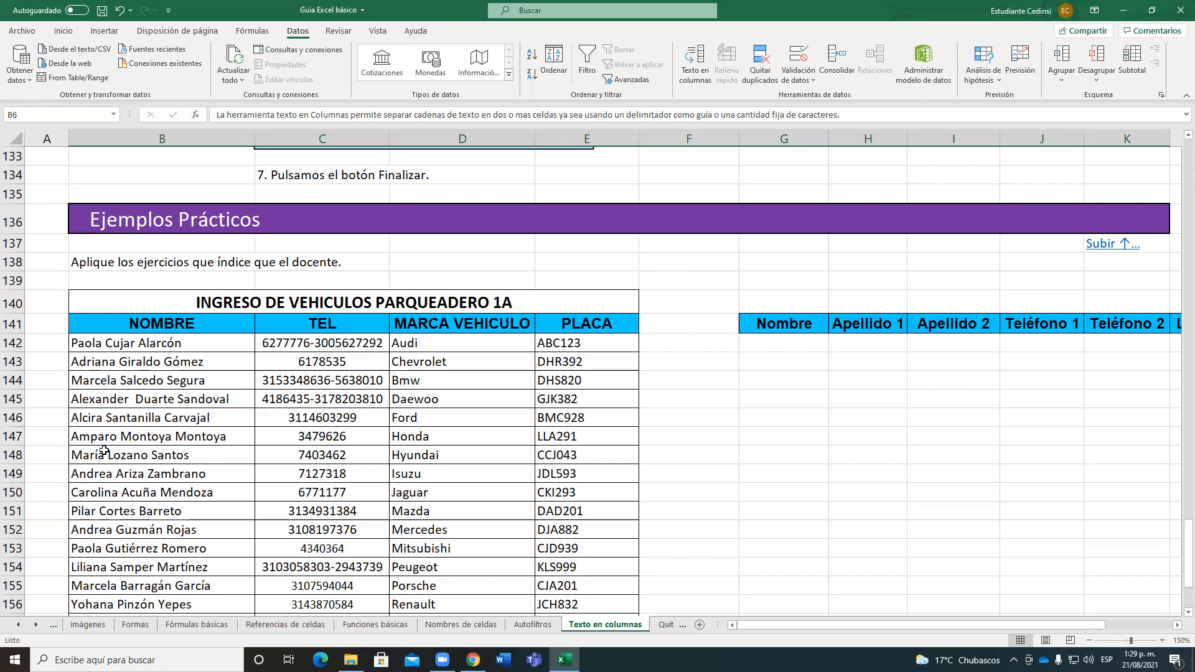
scroll(258, 460, down, 1)
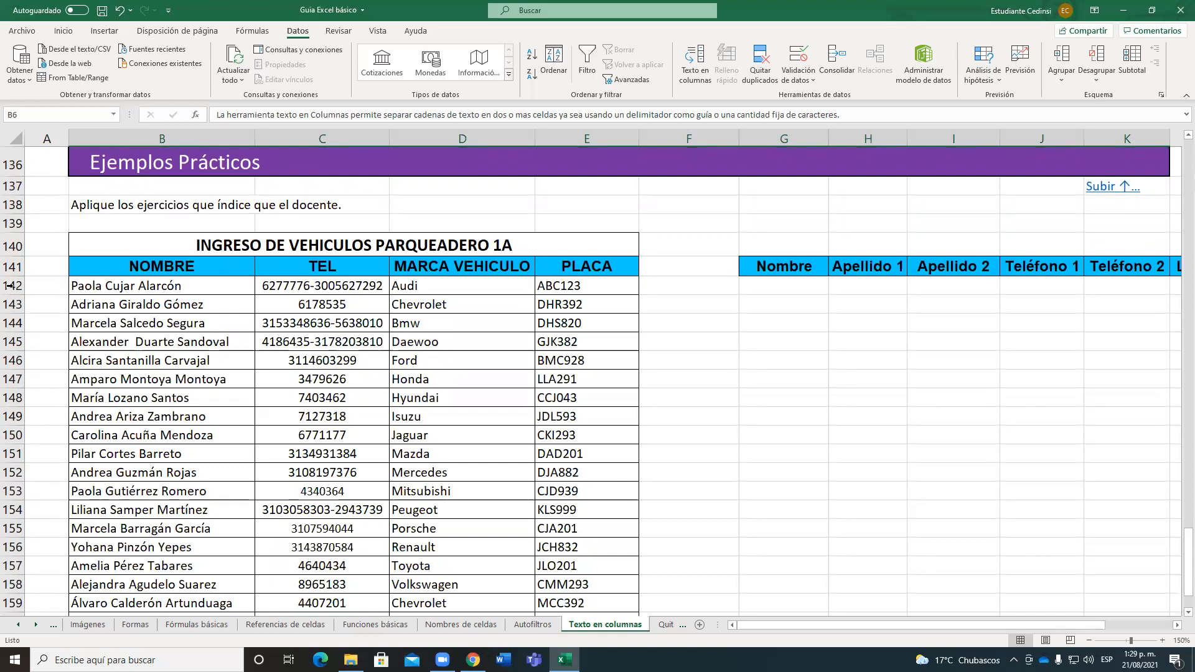
click(111, 288)
drag(140, 400, 170, 565)
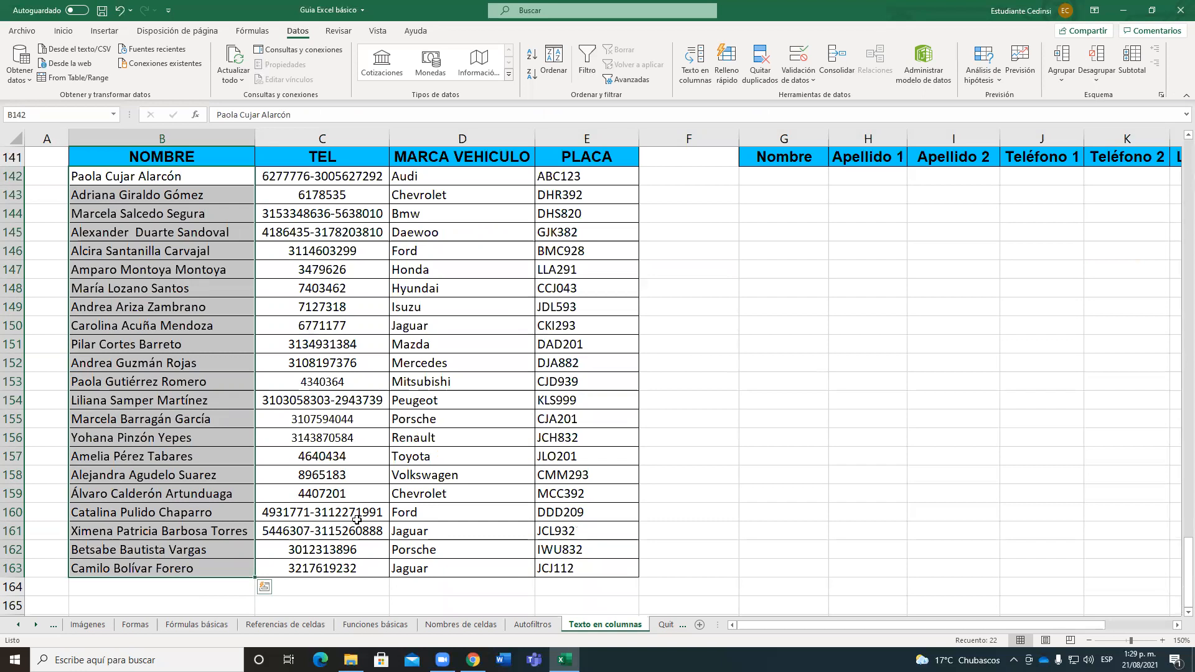
click(293, 44)
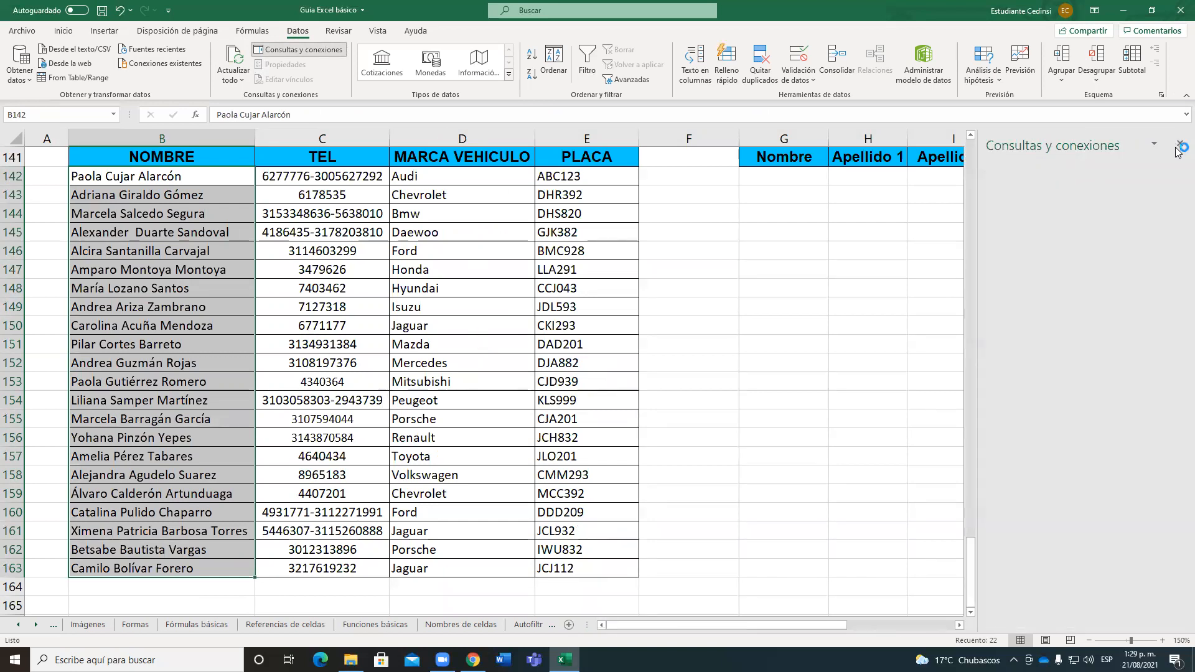
click(1180, 145)
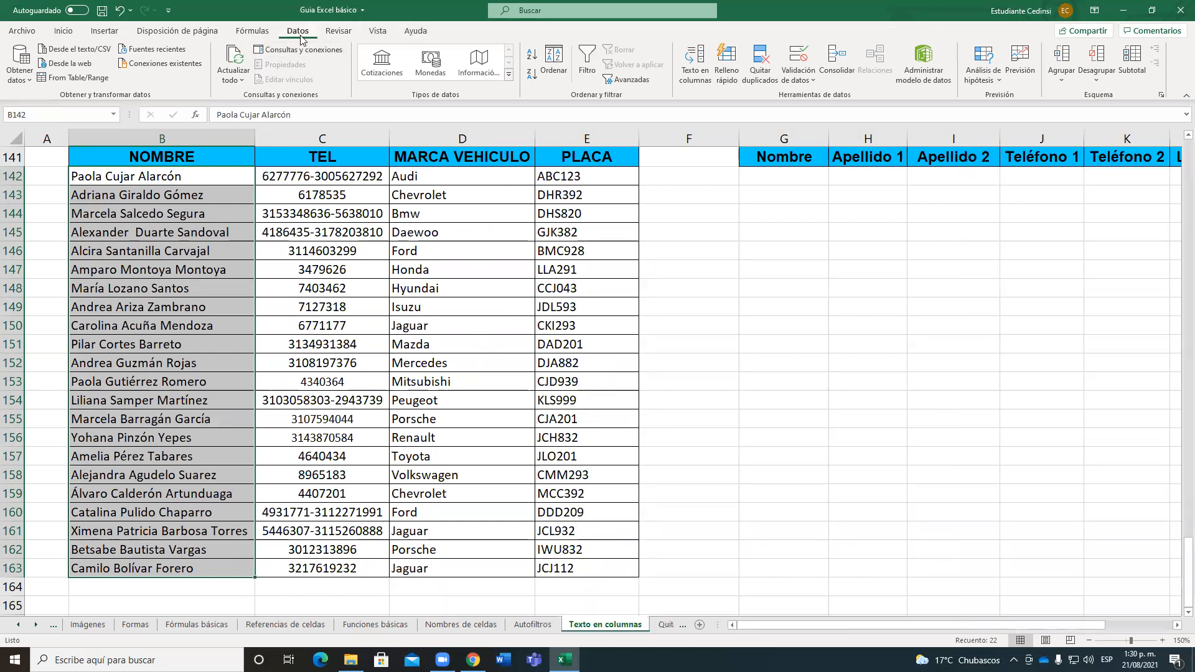
click(689, 74)
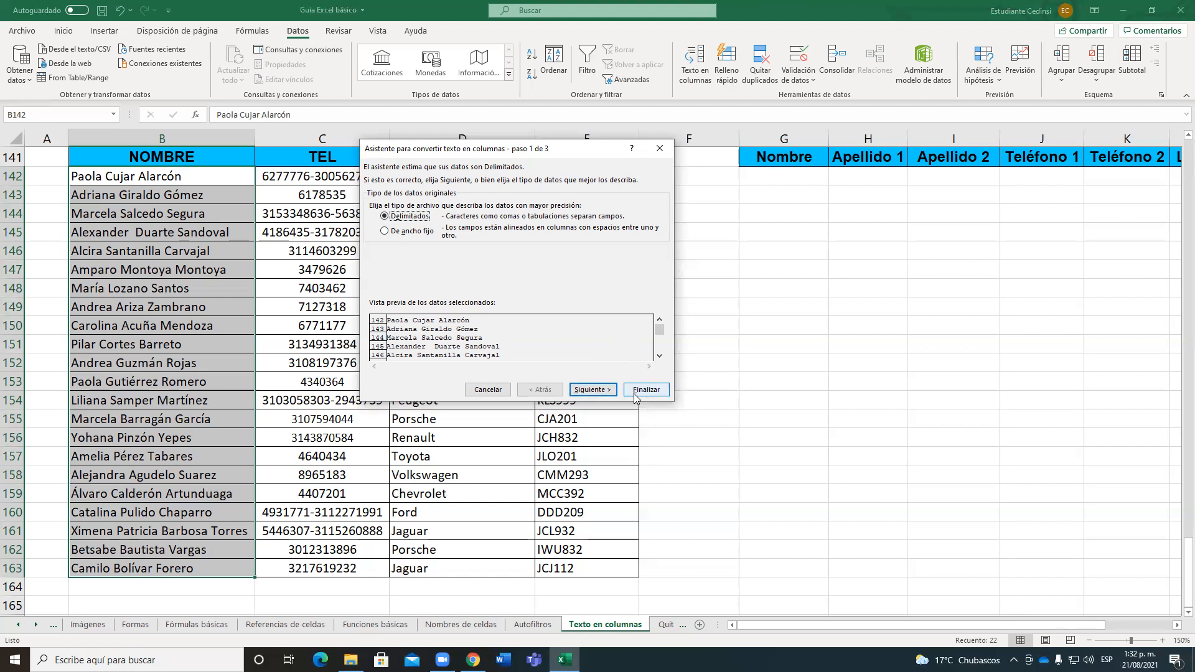
click(601, 391)
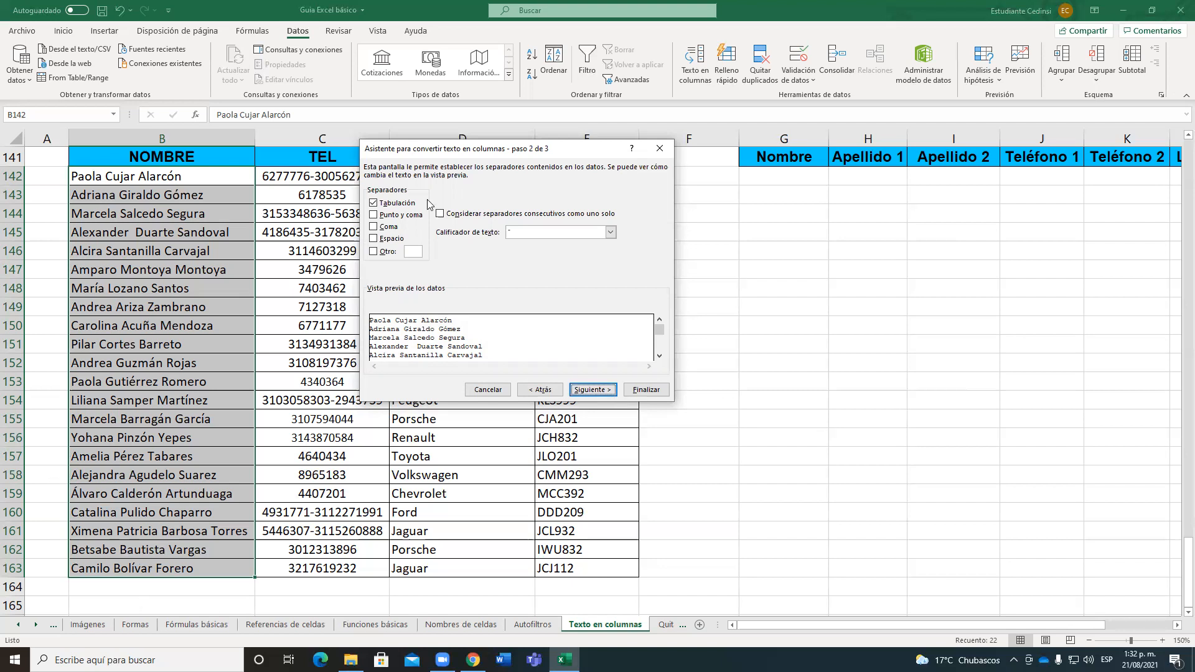
- Set space as the only delimiter, with tab turned off, and continue to the column format settings
click(392, 239)
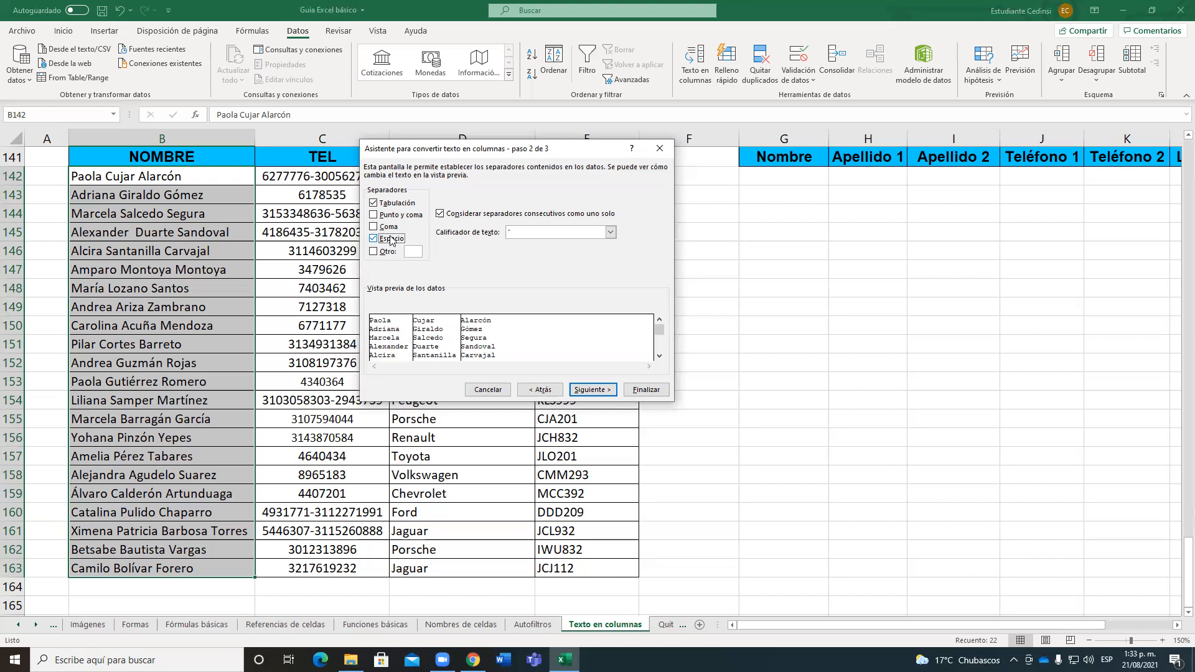
click(402, 205)
click(594, 390)
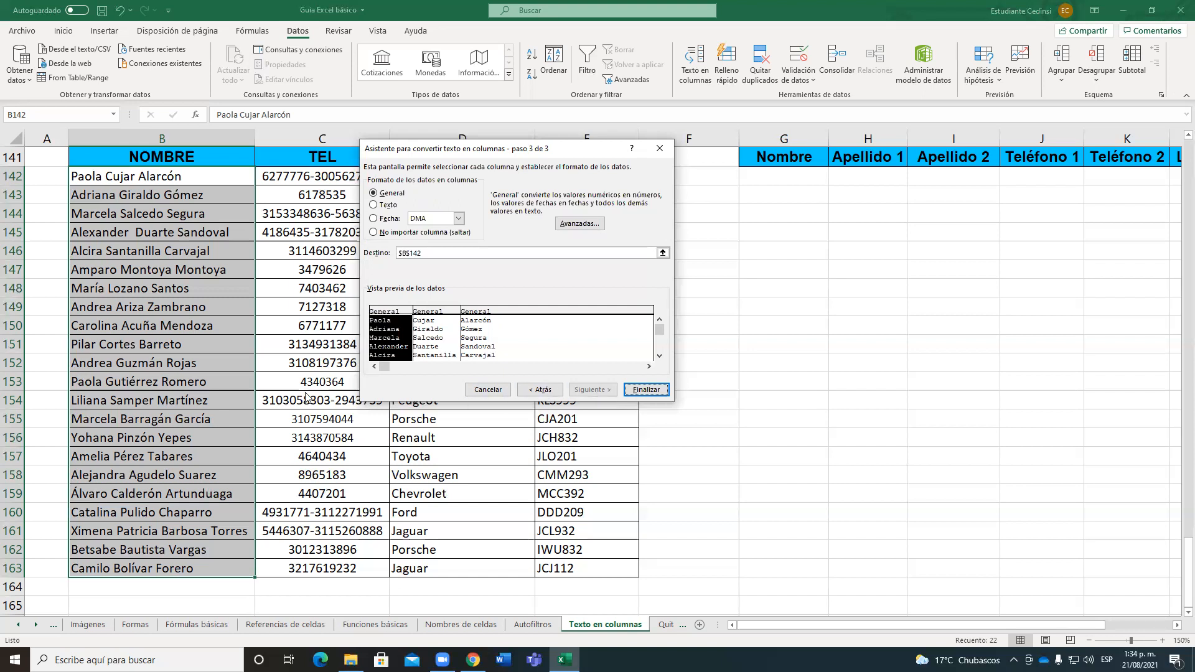
- Set the destination of the split names to cell G142, under the Nombre header
drag(430, 253, 392, 252)
key(BackSpace)
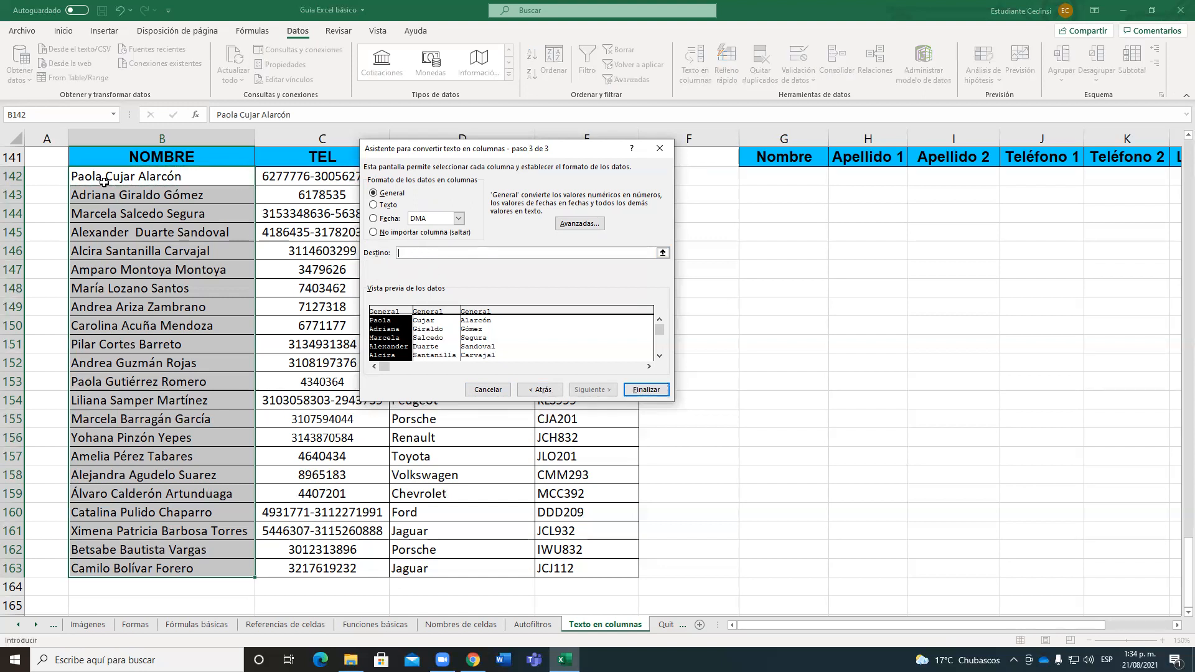
click(788, 174)
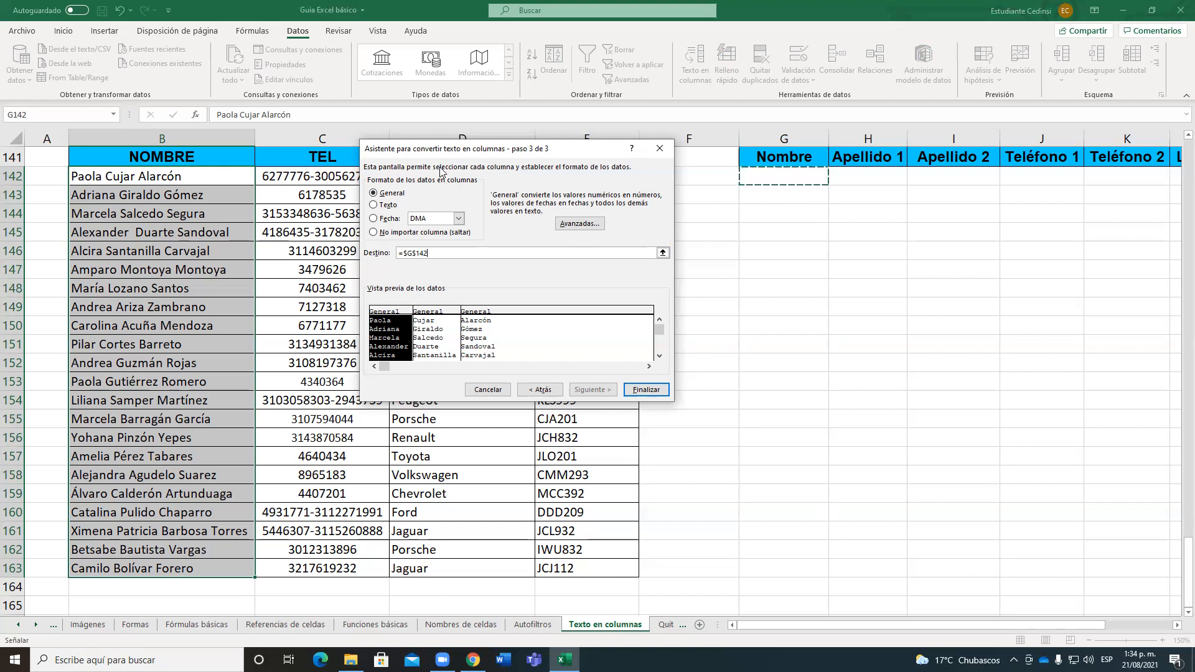
- Examine each of the three split columns in the data preview
click(449, 322)
click(470, 330)
click(435, 342)
click(402, 347)
click(438, 345)
click(466, 336)
click(417, 347)
click(400, 343)
click(433, 346)
click(471, 331)
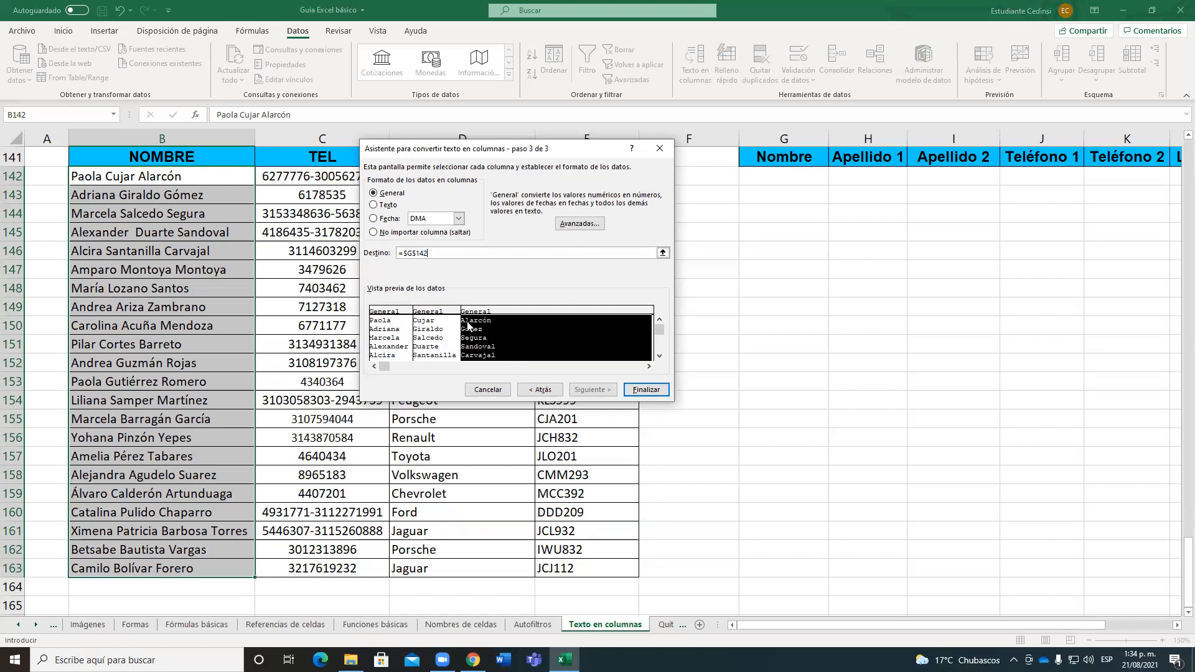
- Set the data format of all three preview columns to Texto
click(401, 330)
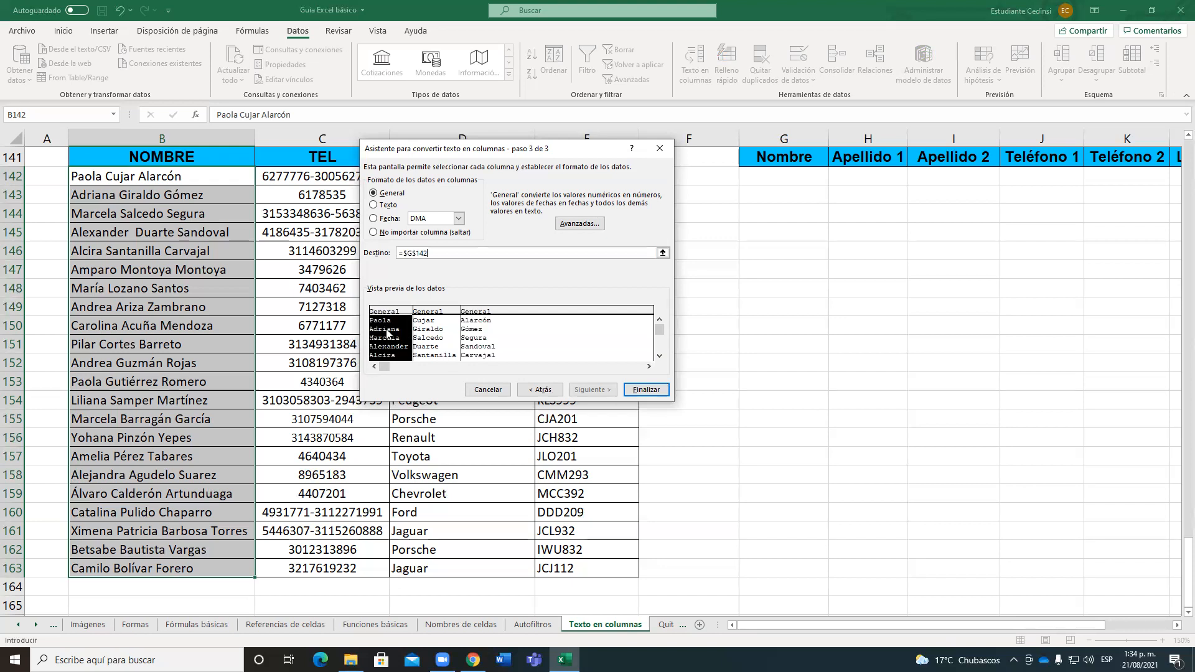
click(377, 207)
click(442, 343)
click(385, 205)
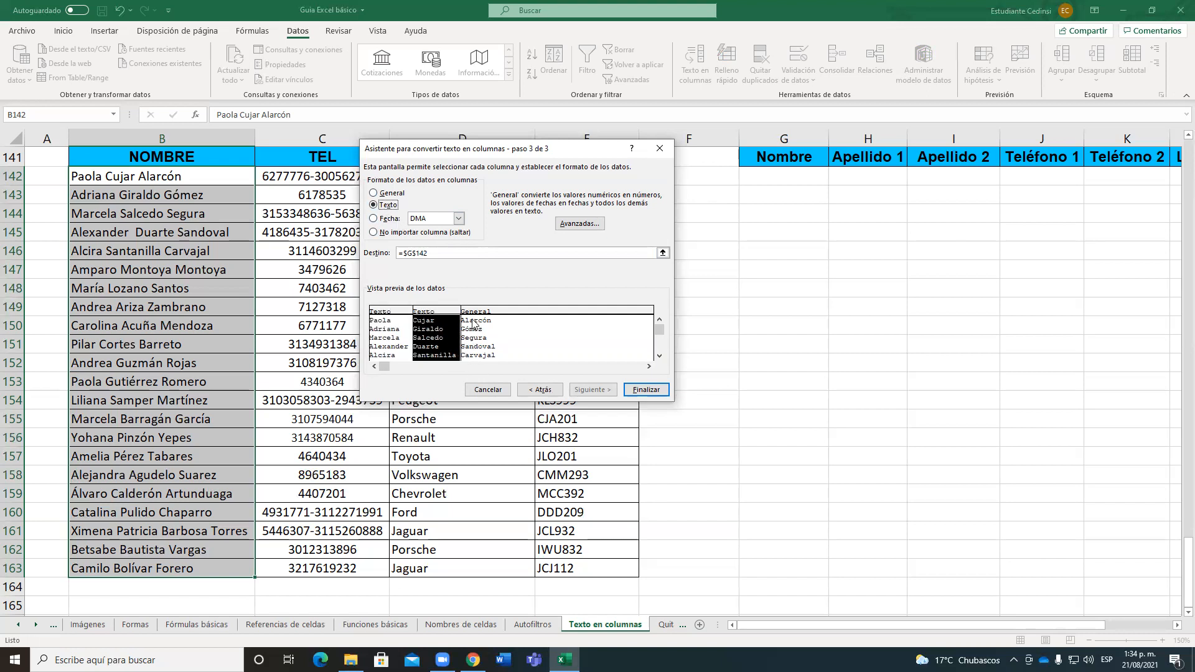
click(476, 333)
click(373, 205)
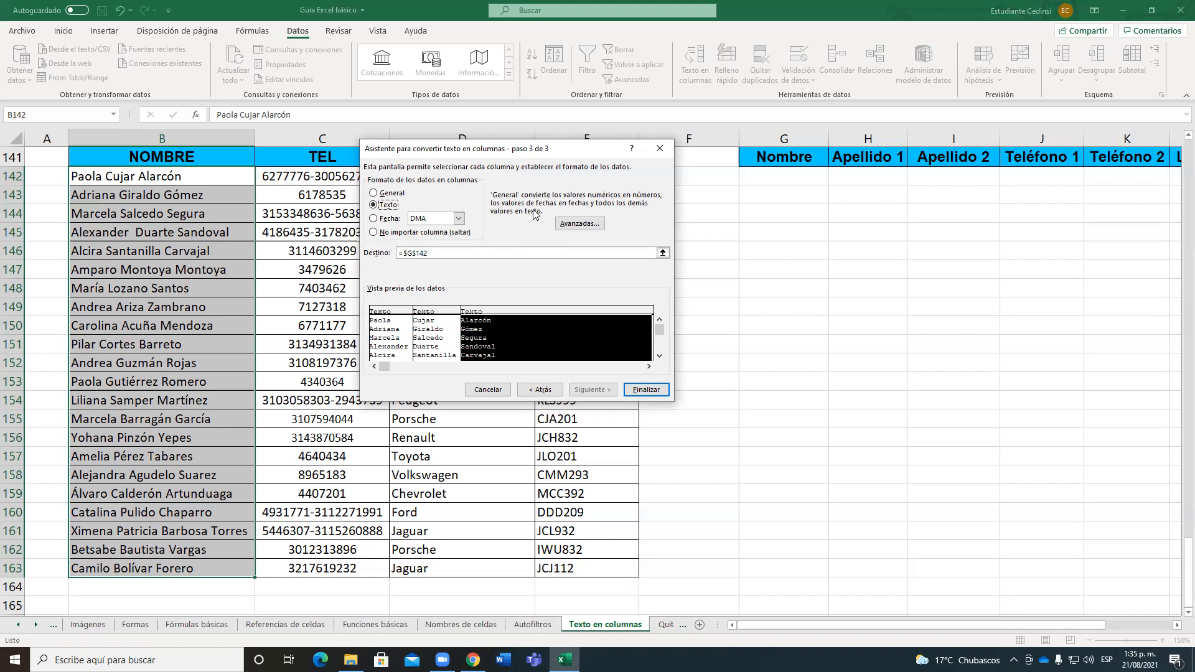
- Finish the Text to Columns conversion and review the split names from cell G142 onward
click(646, 390)
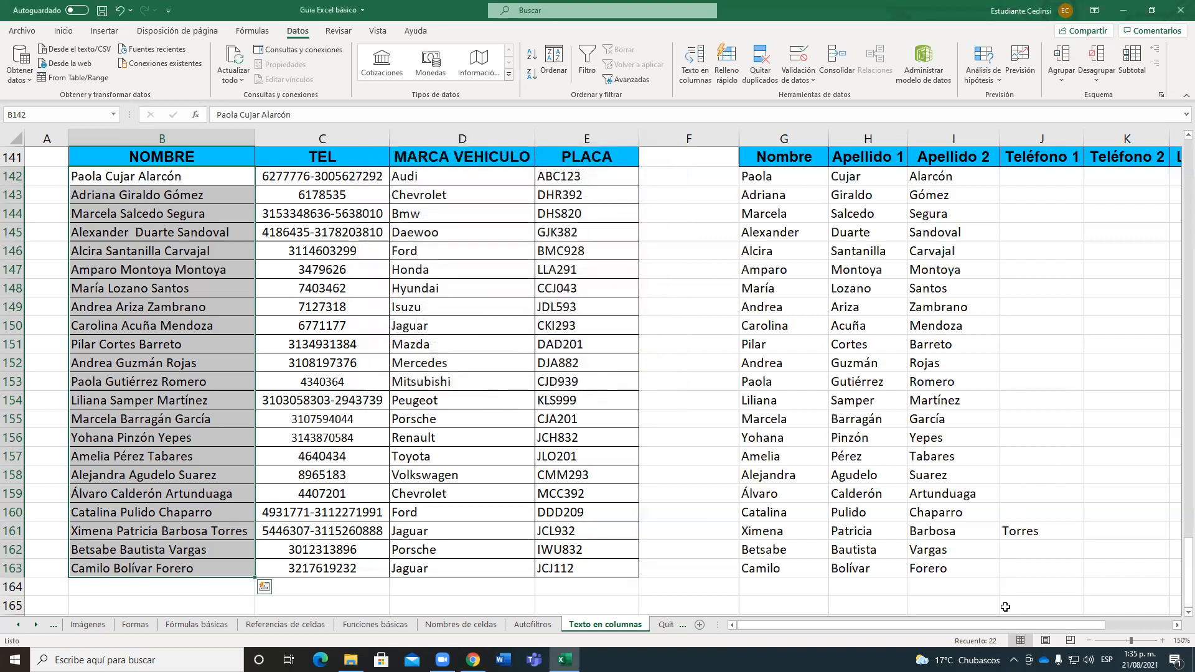
drag(1020, 626, 1090, 627)
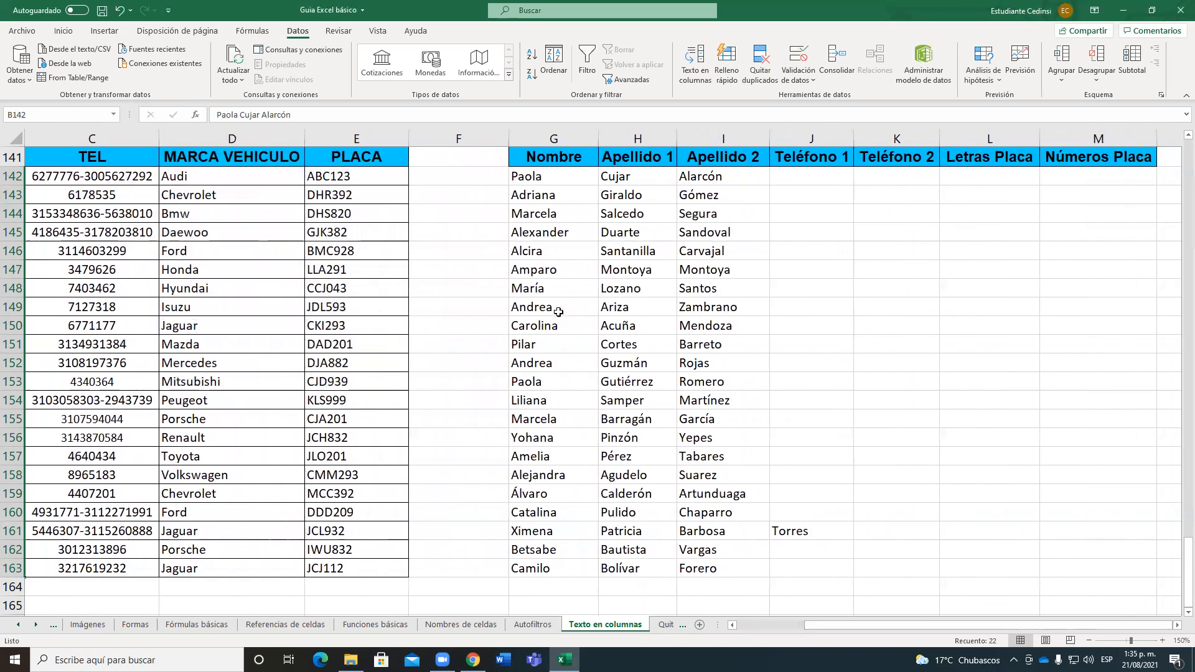
click(579, 176)
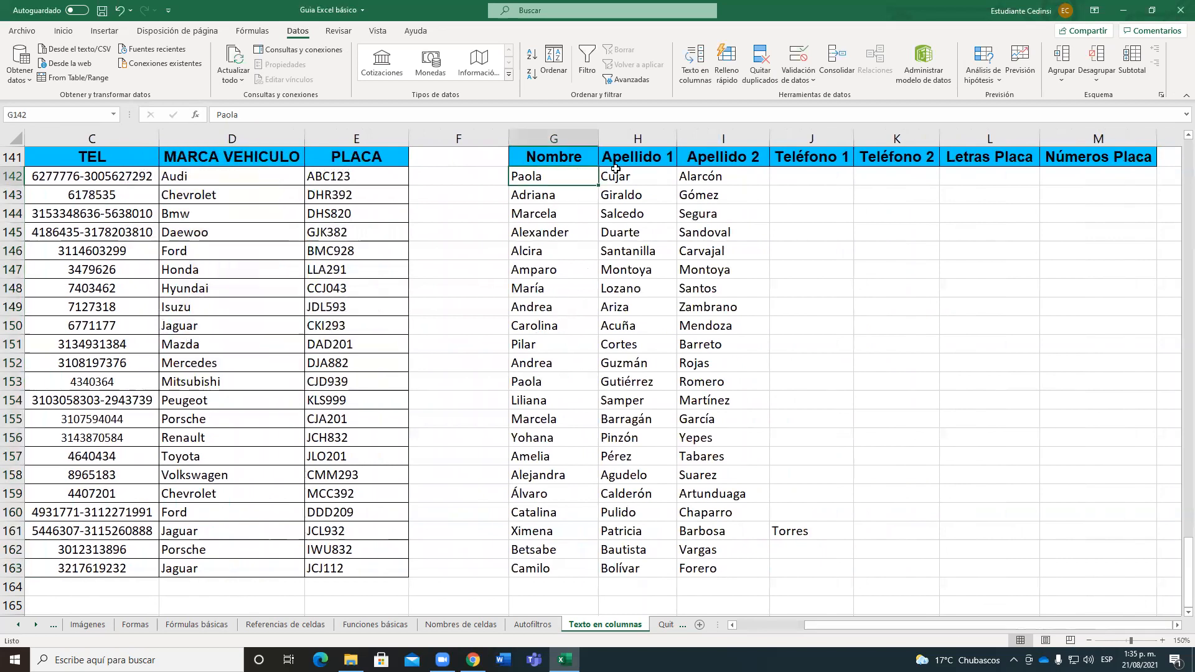
- In row 161, clear the first name in G161 and move the contents of H161:J161 one column back, starting at G161
click(709, 175)
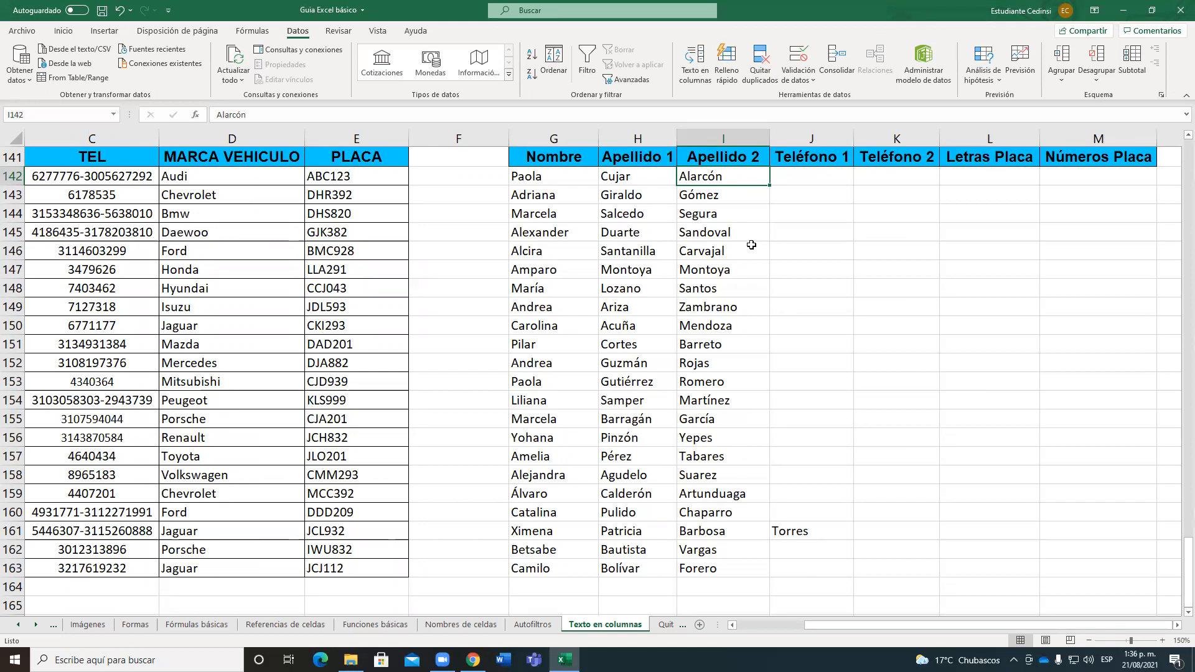
click(567, 528)
key(Delete)
key(Return)
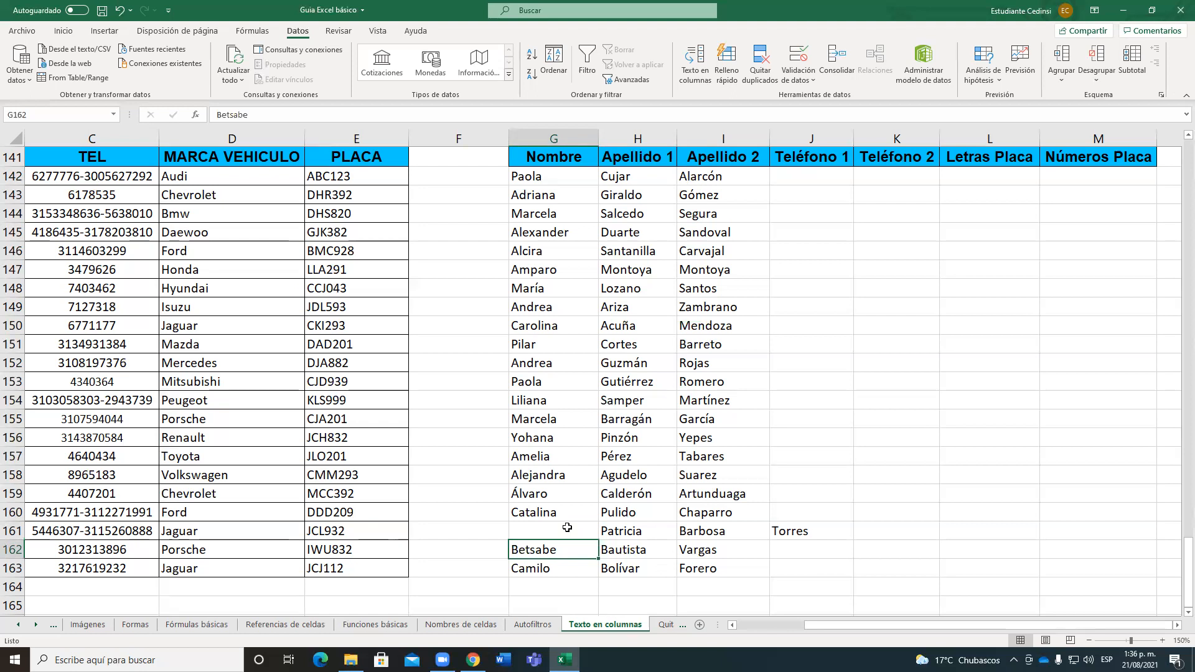
drag(642, 532, 834, 533)
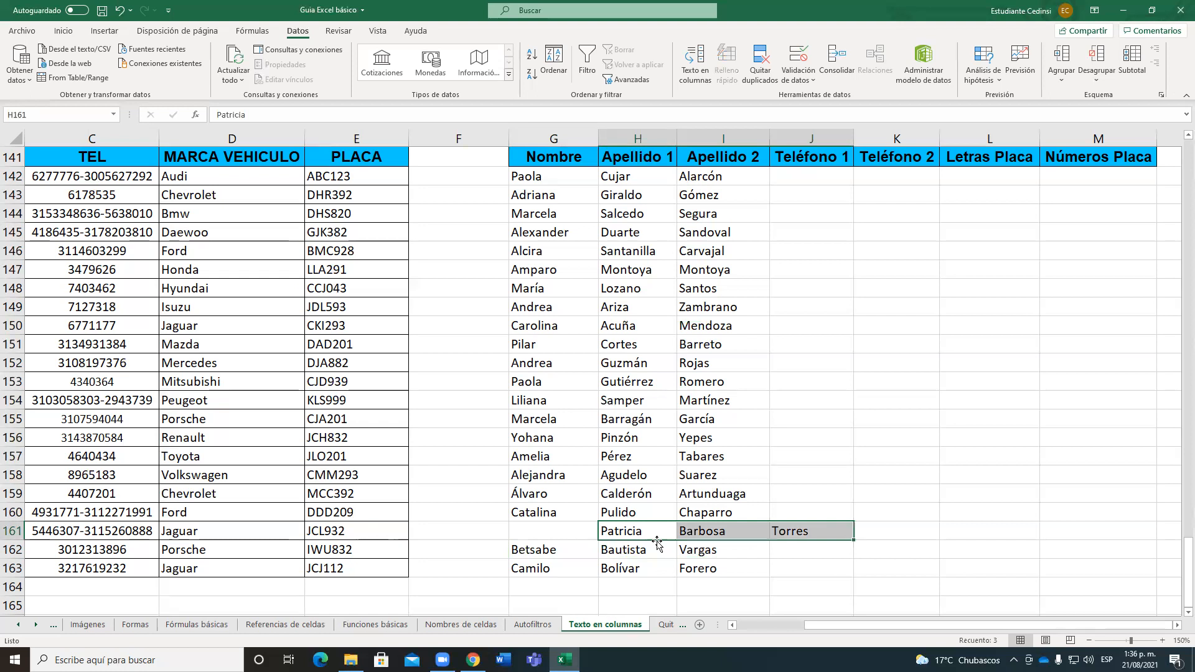
key(ctrl+x)
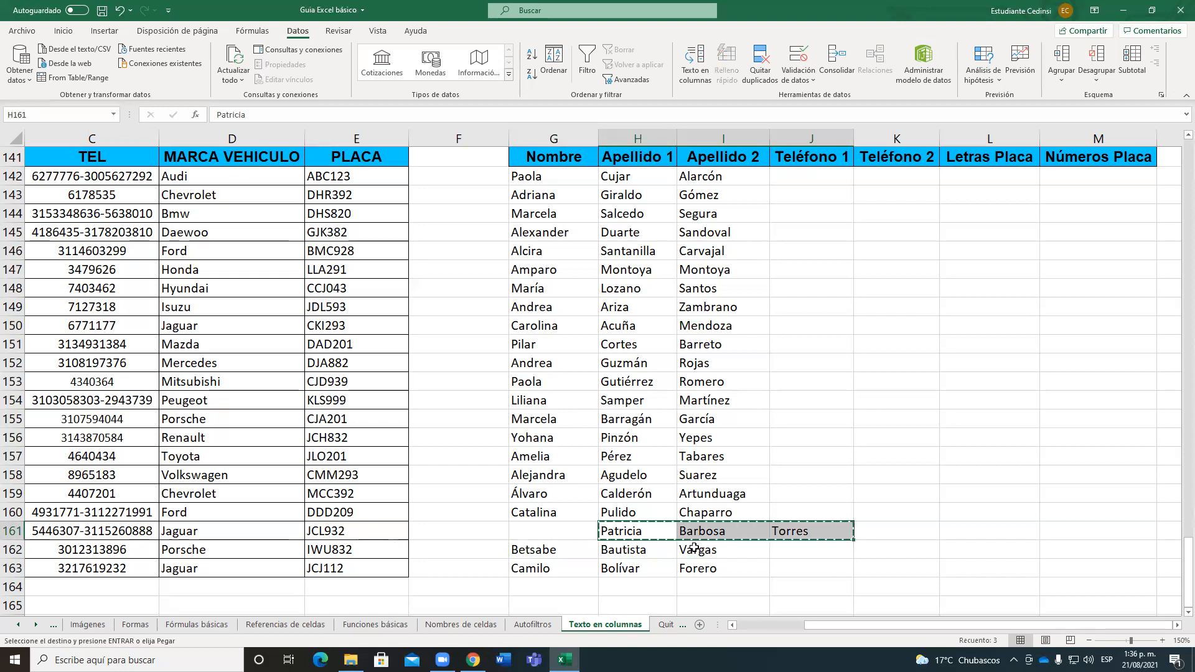
click(559, 529)
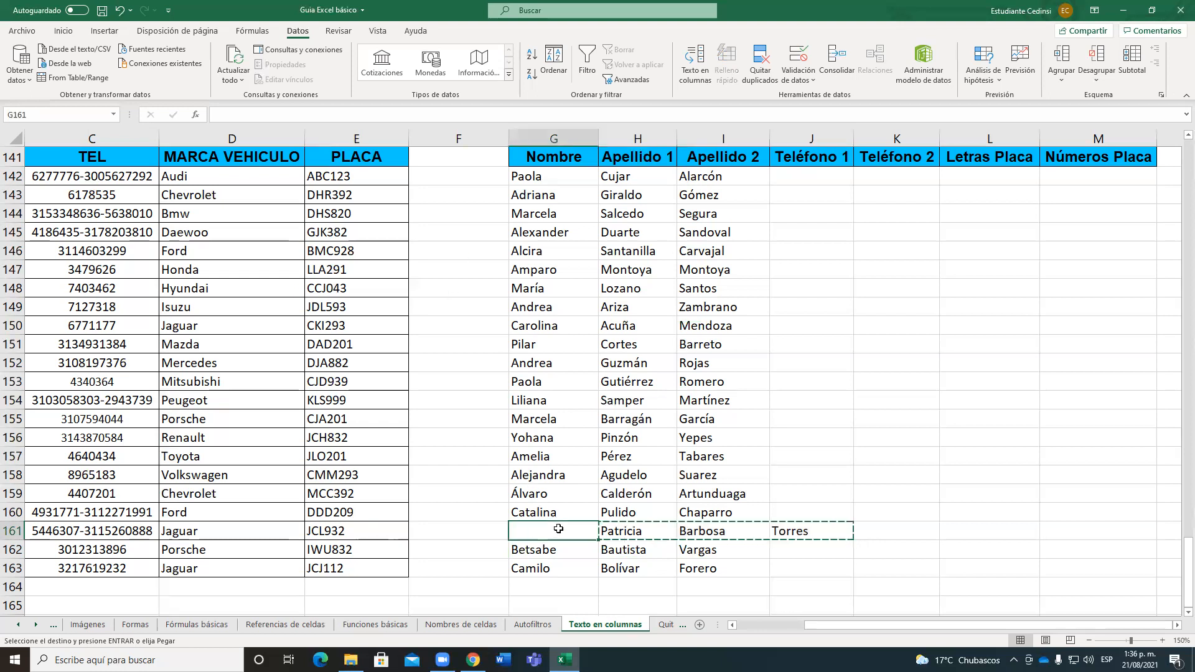
key(ctrl+v)
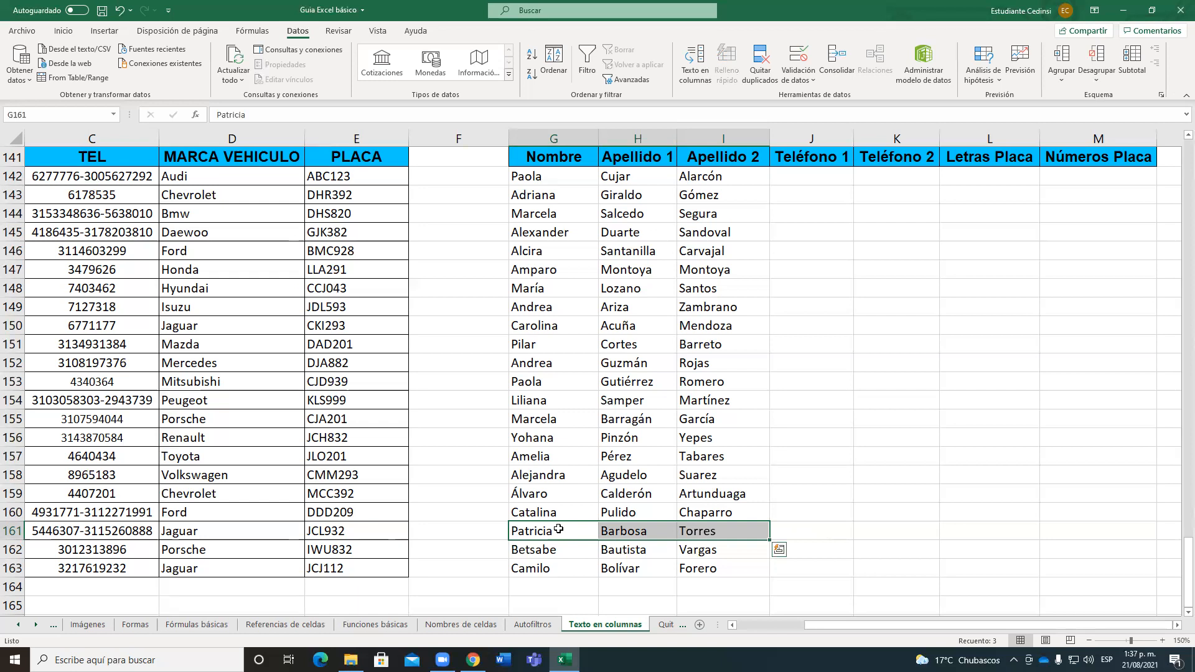
- Start a Text to Columns conversion of the TEL cells C142:C163, treating the data as Delimitados
drag(827, 624, 759, 621)
click(315, 178)
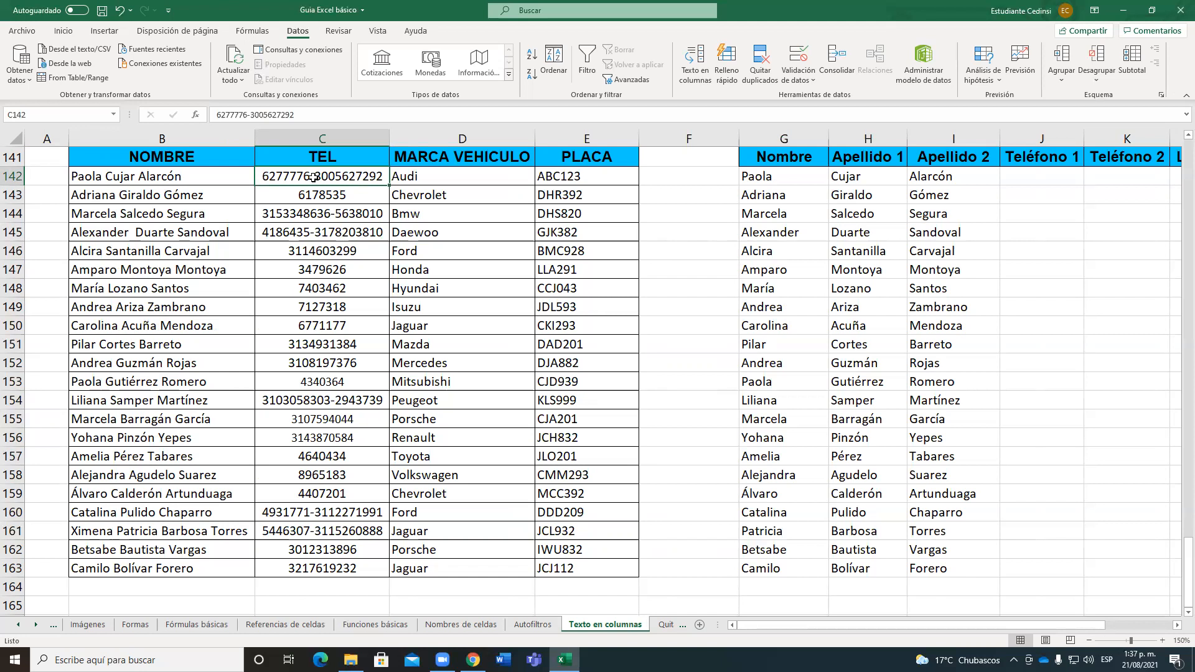
drag(313, 177, 324, 568)
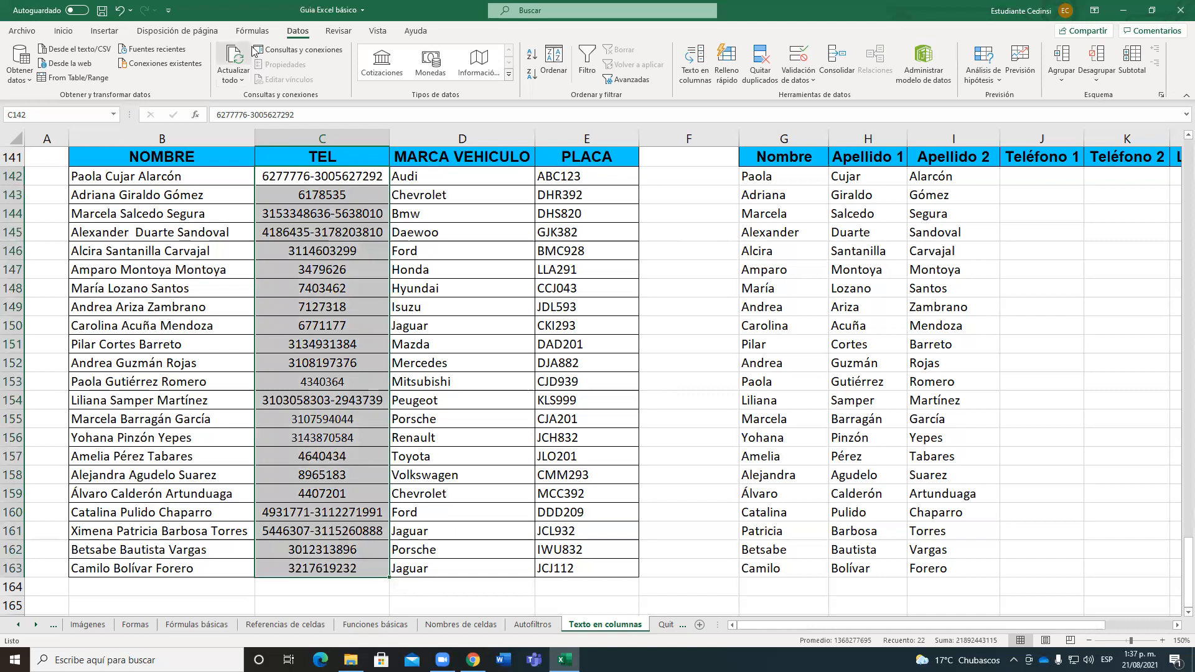
click(692, 66)
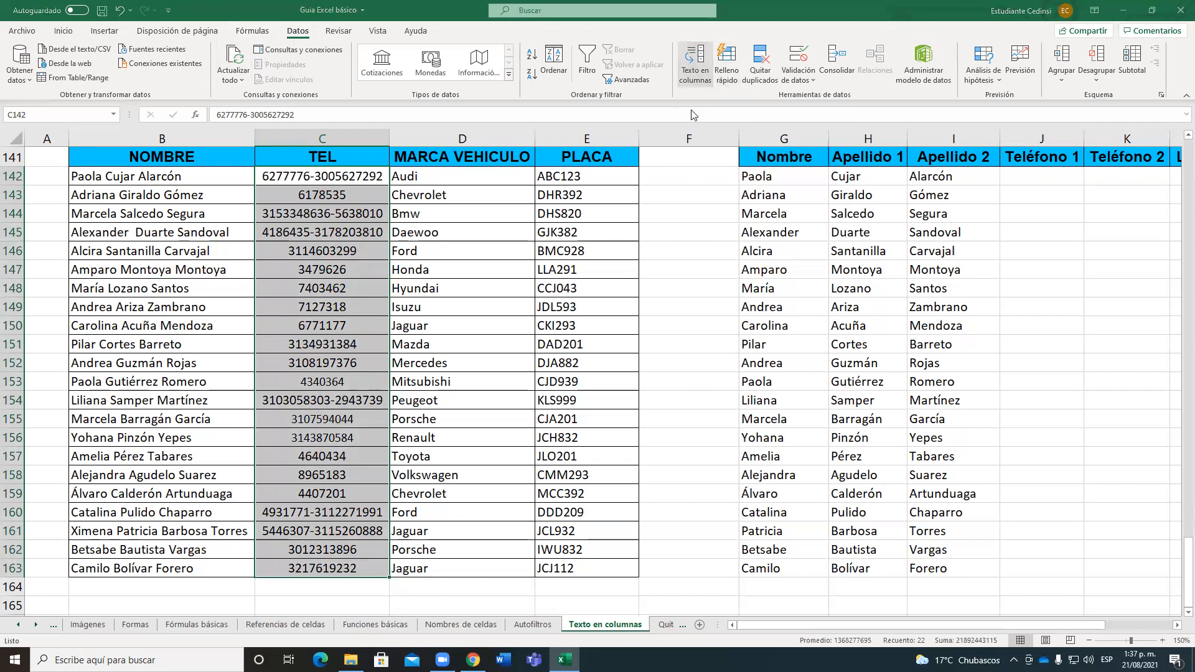
drag(457, 156, 605, 213)
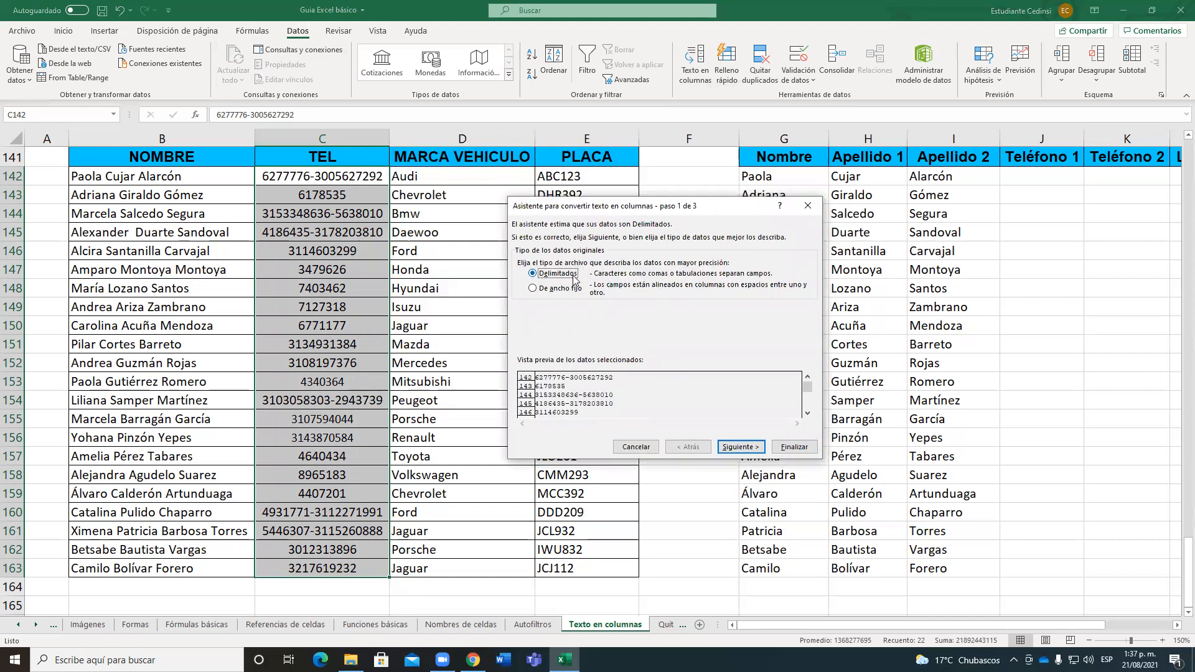
click(743, 448)
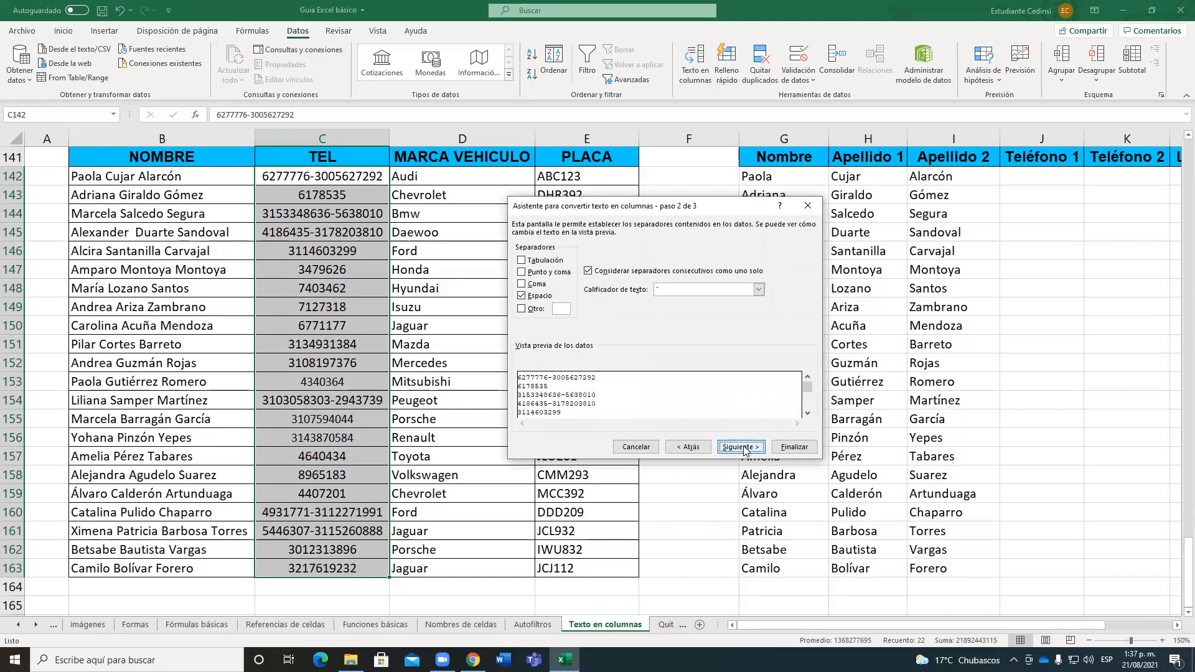
- Replace the Espacio separator with a custom Otro separator, a hyphen (-), and proceed to the column format stage
click(522, 297)
click(527, 310)
text(-)
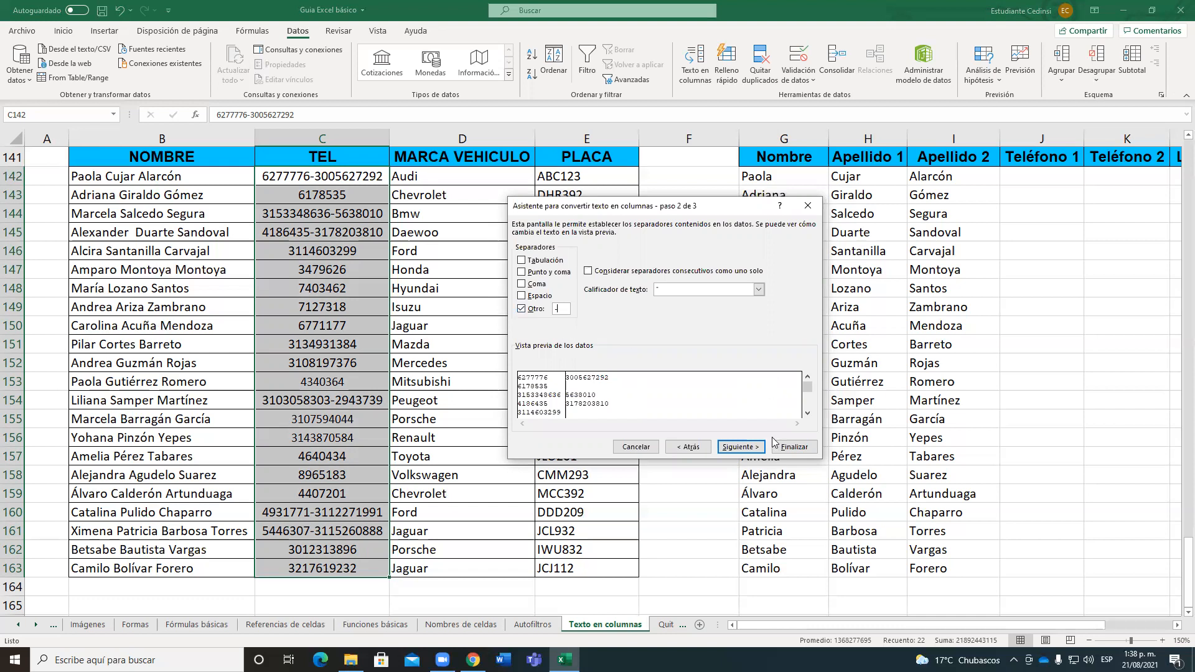
click(750, 447)
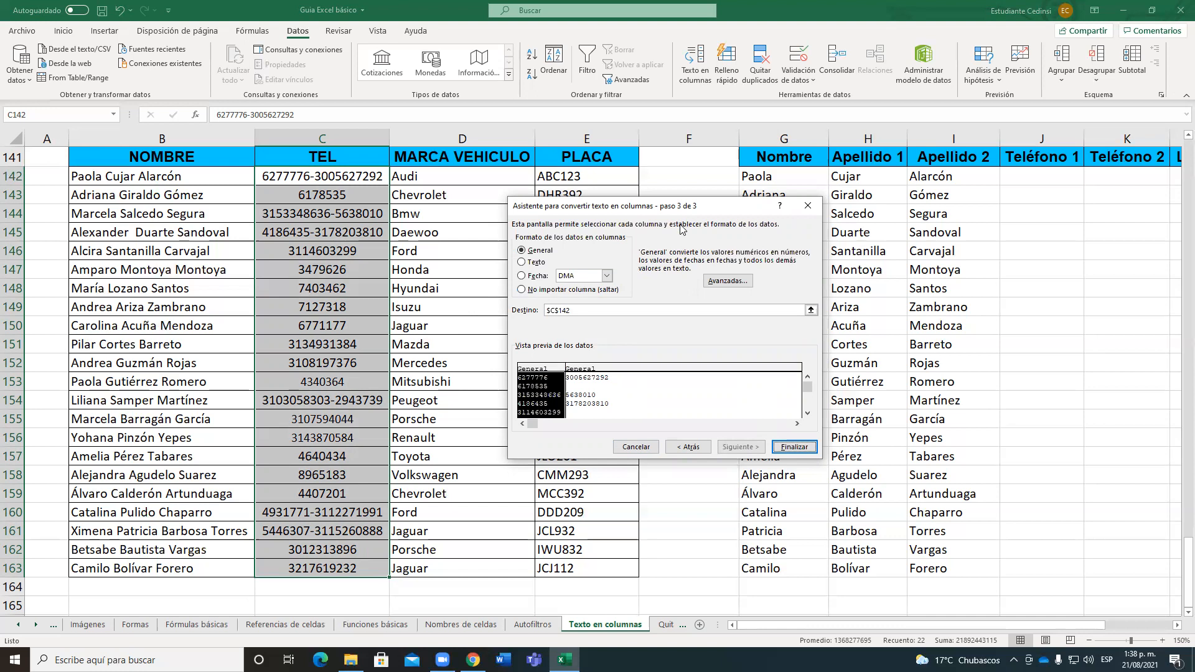
- Set the destination of the split phone numbers to cell J142, under the Teléfono 1 header
double_click(557, 310)
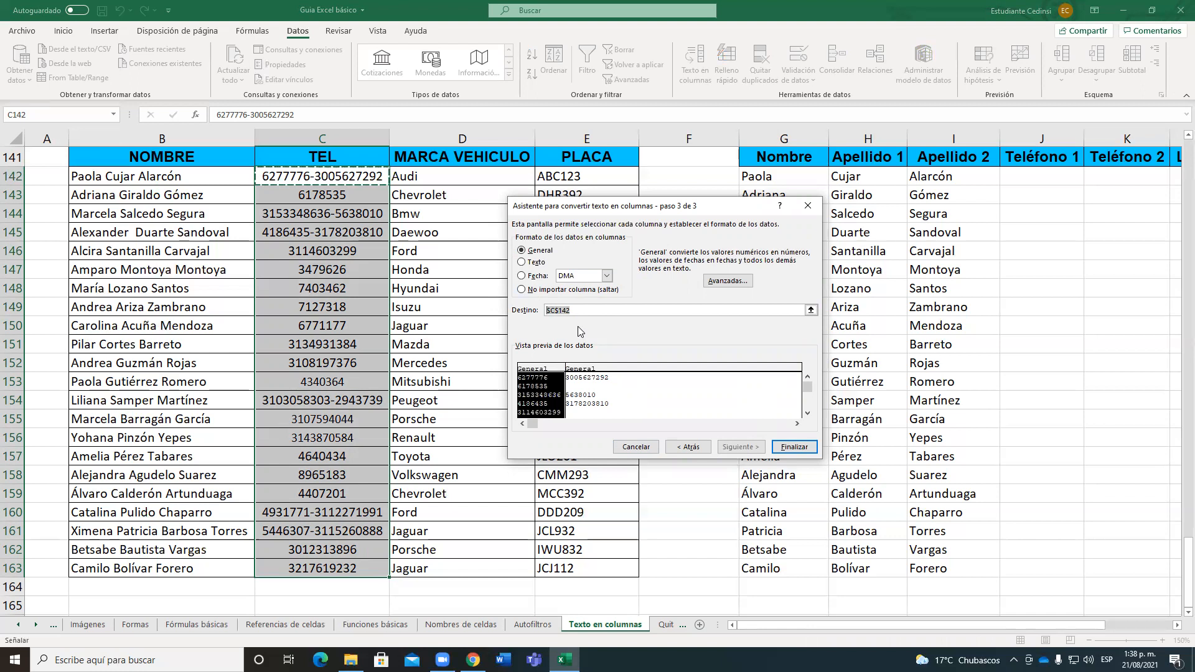
key(BackSpace)
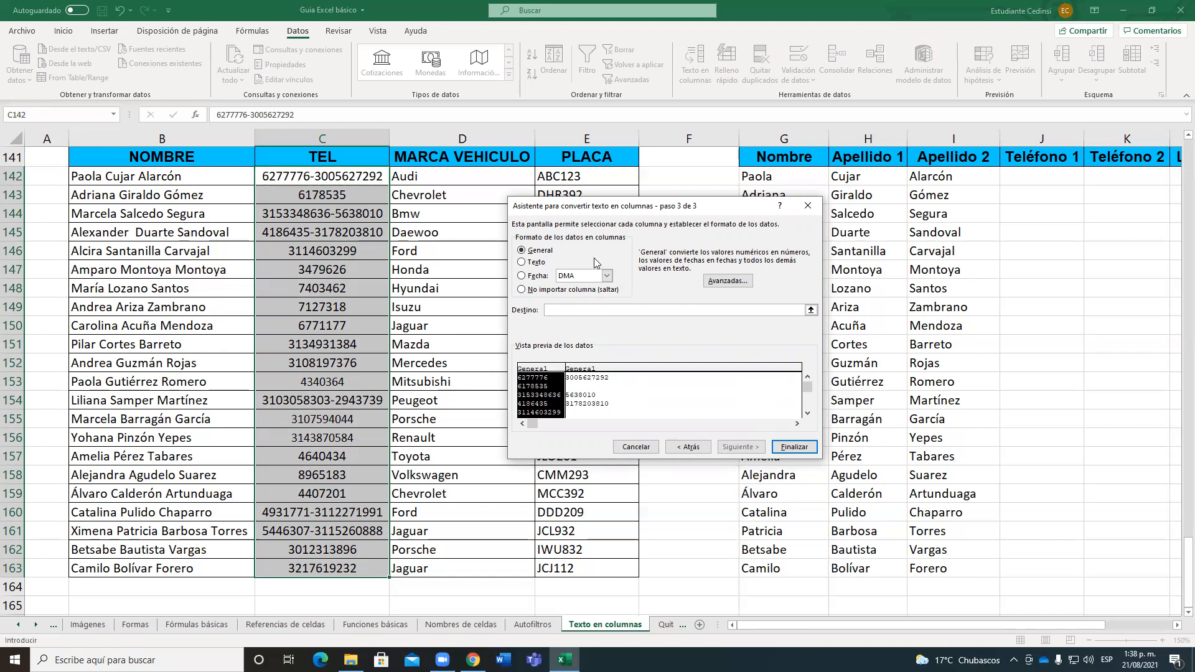
click(1035, 175)
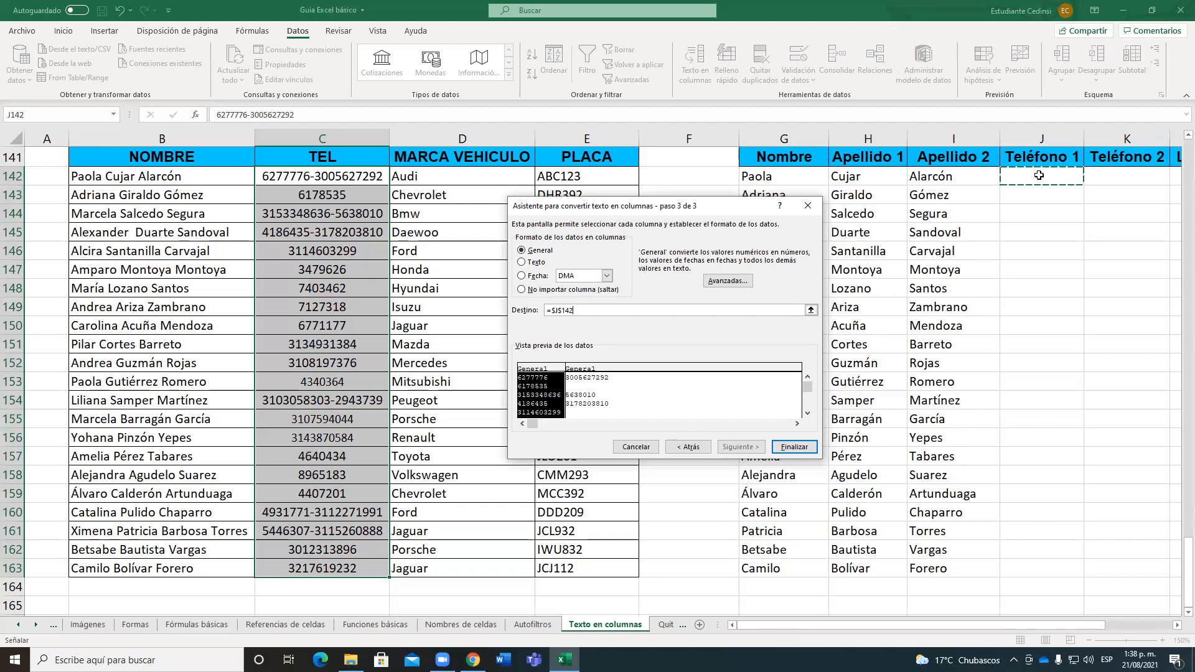
- Examine both split phone number columns in the data preview
click(585, 381)
click(548, 387)
click(594, 391)
click(542, 396)
click(594, 397)
click(538, 403)
click(585, 398)
click(546, 398)
click(582, 384)
click(559, 395)
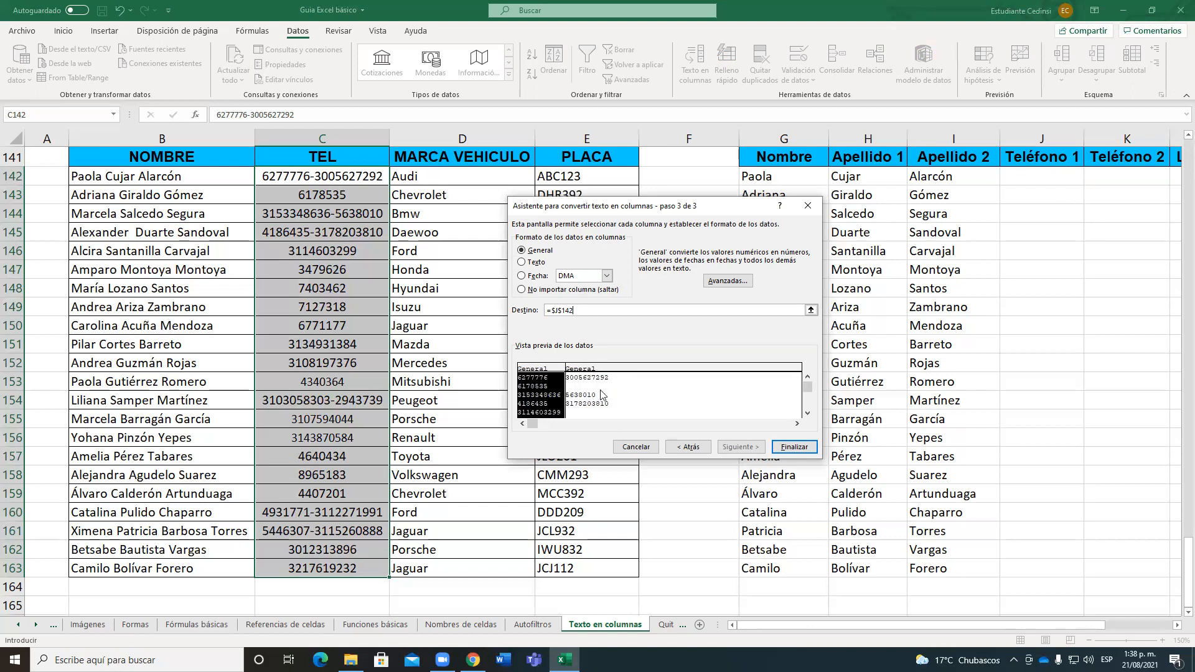
click(602, 396)
click(557, 391)
click(589, 392)
click(541, 393)
- Finish the phone number conversion and review the split numbers under Teléfono 1 and Teléfono 2
click(794, 447)
click(1060, 172)
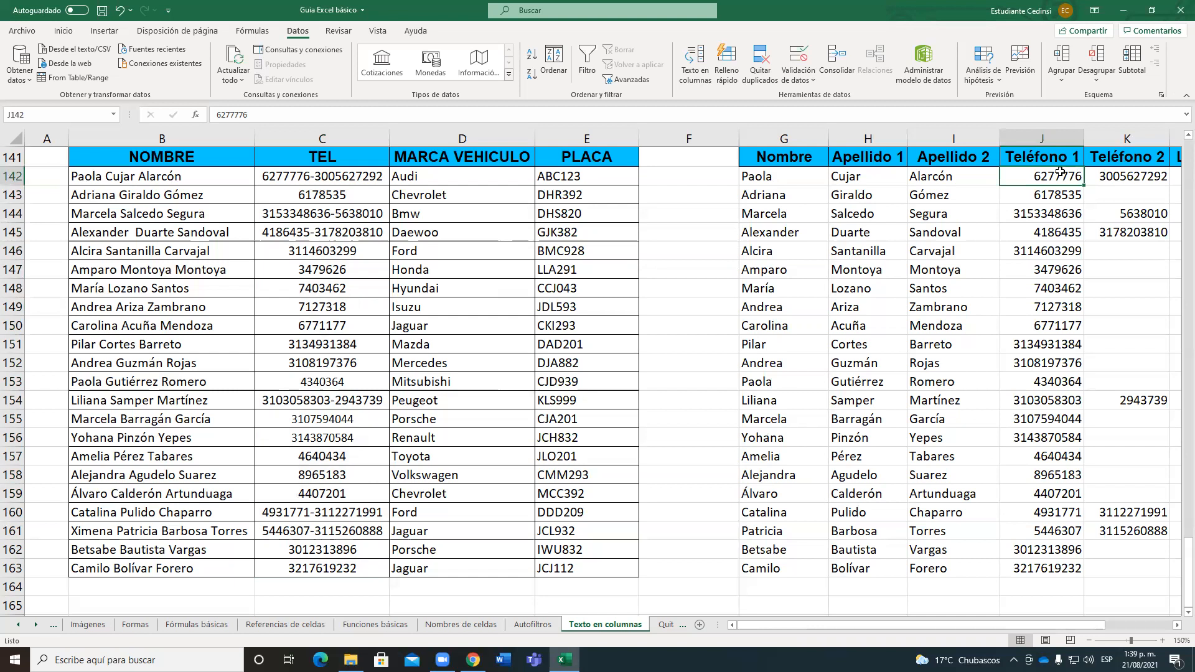
key(Down)
key(Right)
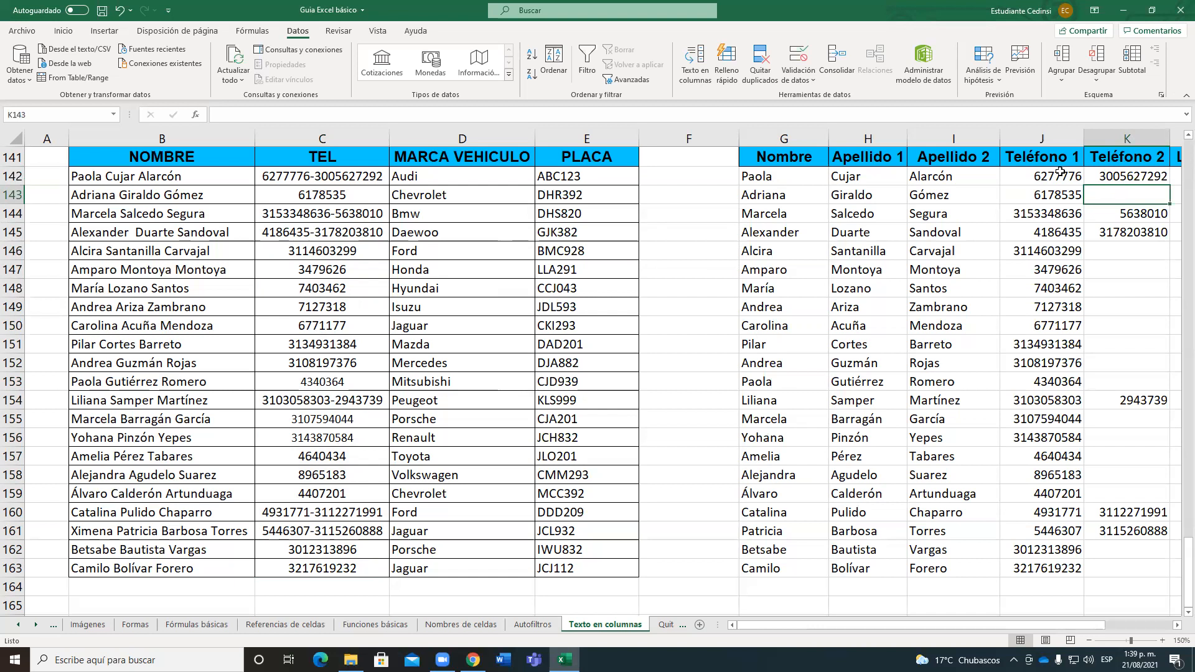
key(Up)
key(Right)
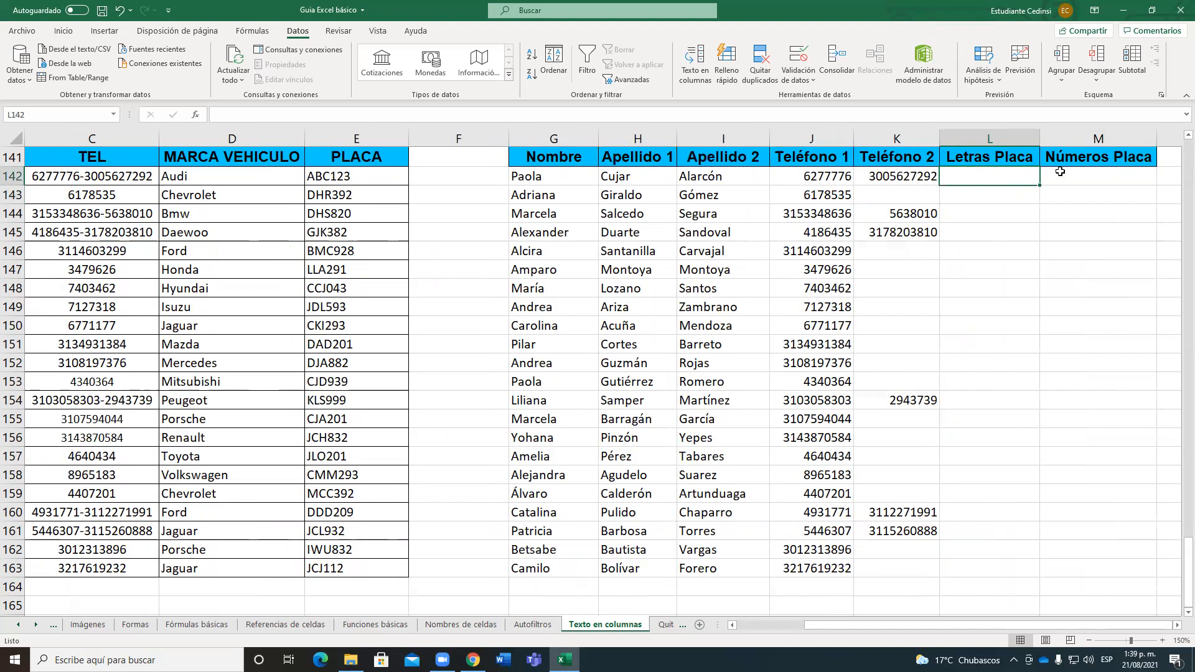
- Start a Text to Columns conversion of the PLACA cells E142:E163 using the De ancho fijo data type
drag(354, 173, 363, 565)
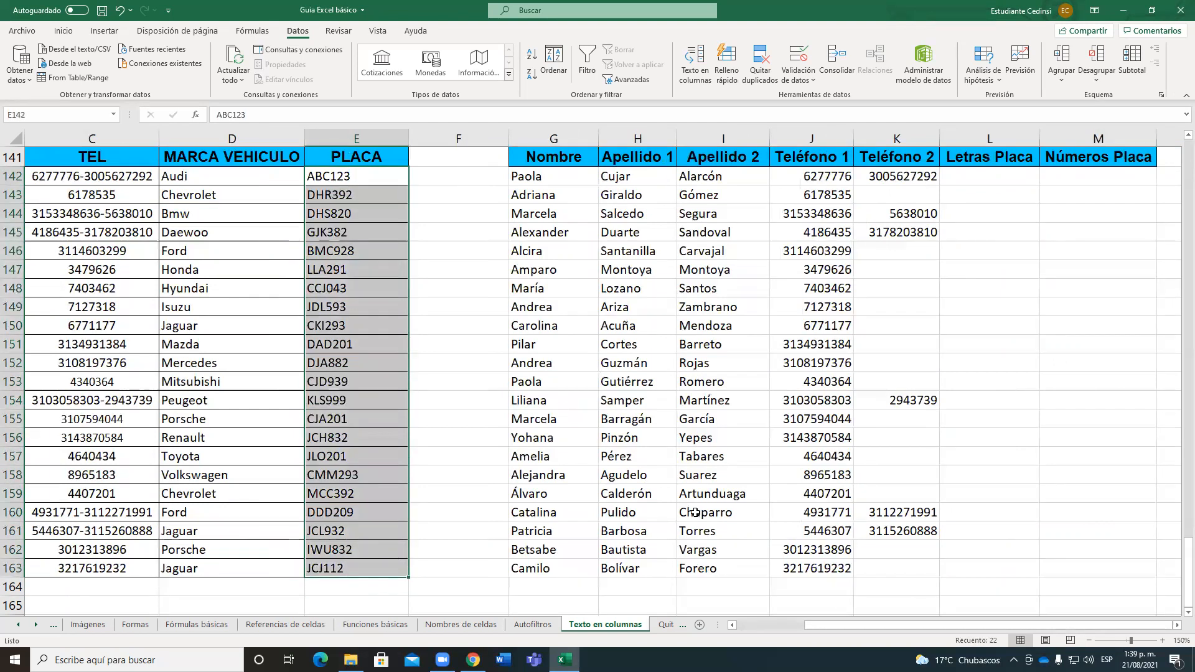
click(701, 66)
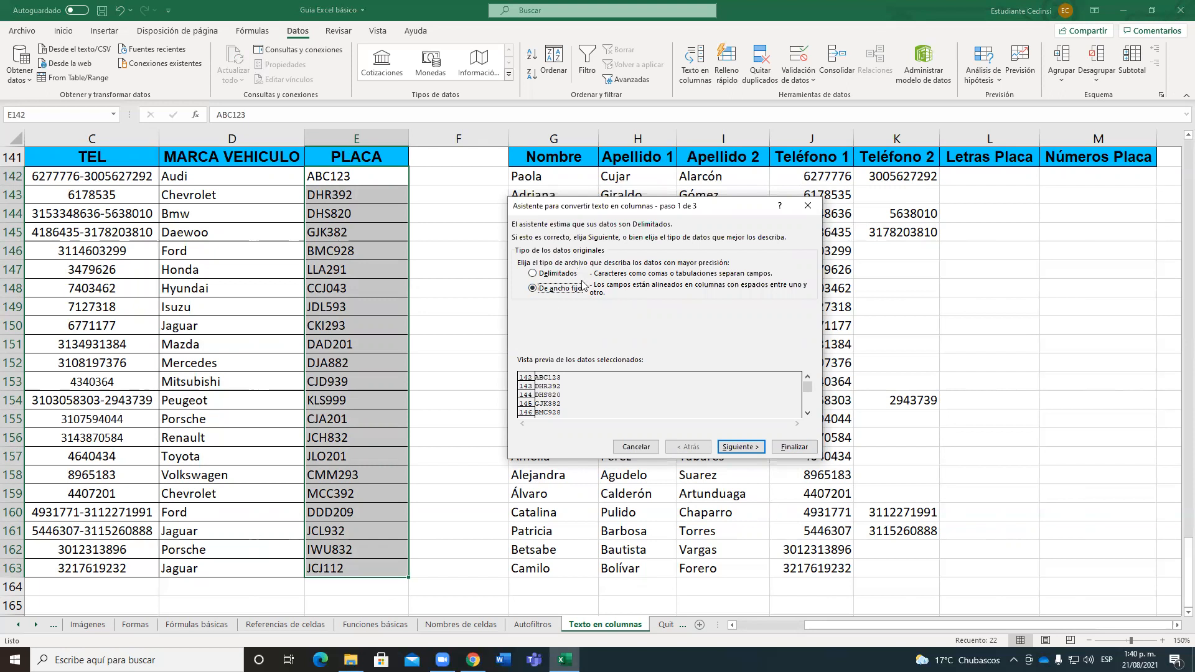
click(742, 447)
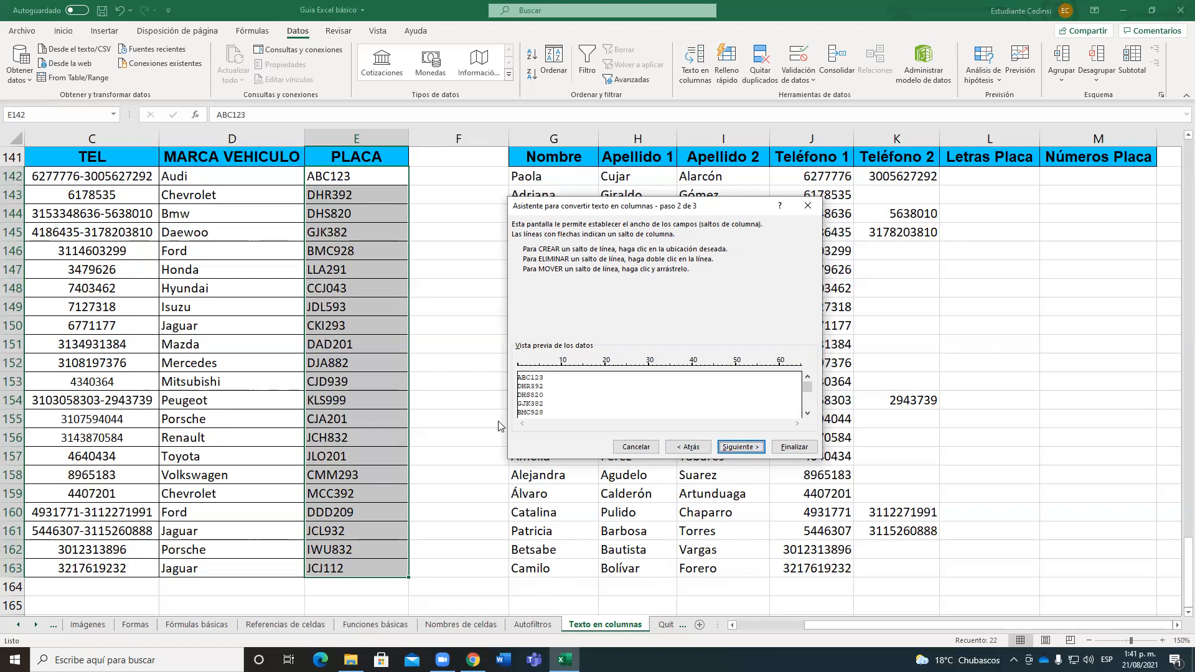
- Practise creating, deleting and moving a column break, leaving it between the three letters and three digits of the plates
click(529, 381)
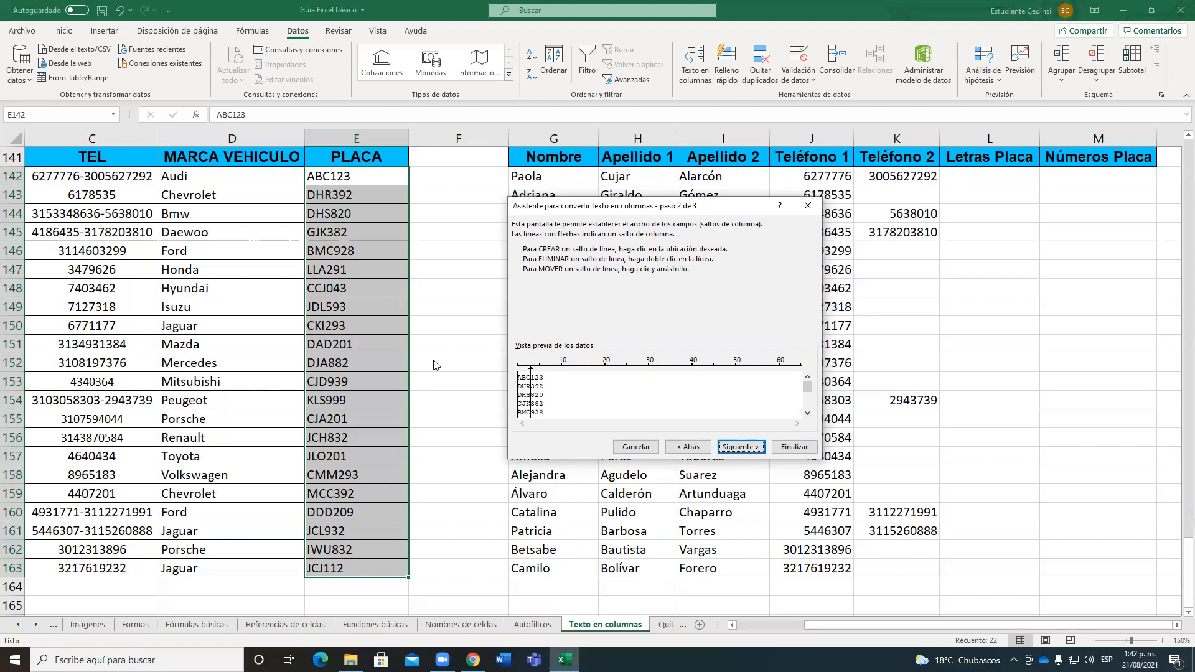
double_click(531, 374)
click(535, 389)
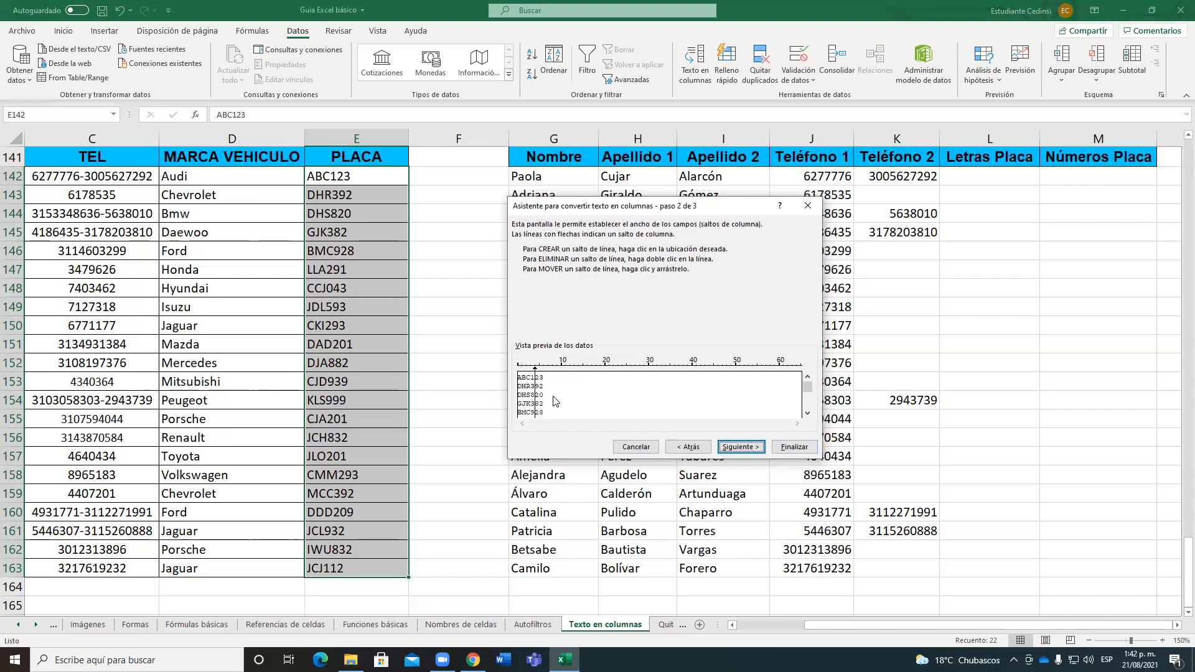
drag(533, 394, 531, 377)
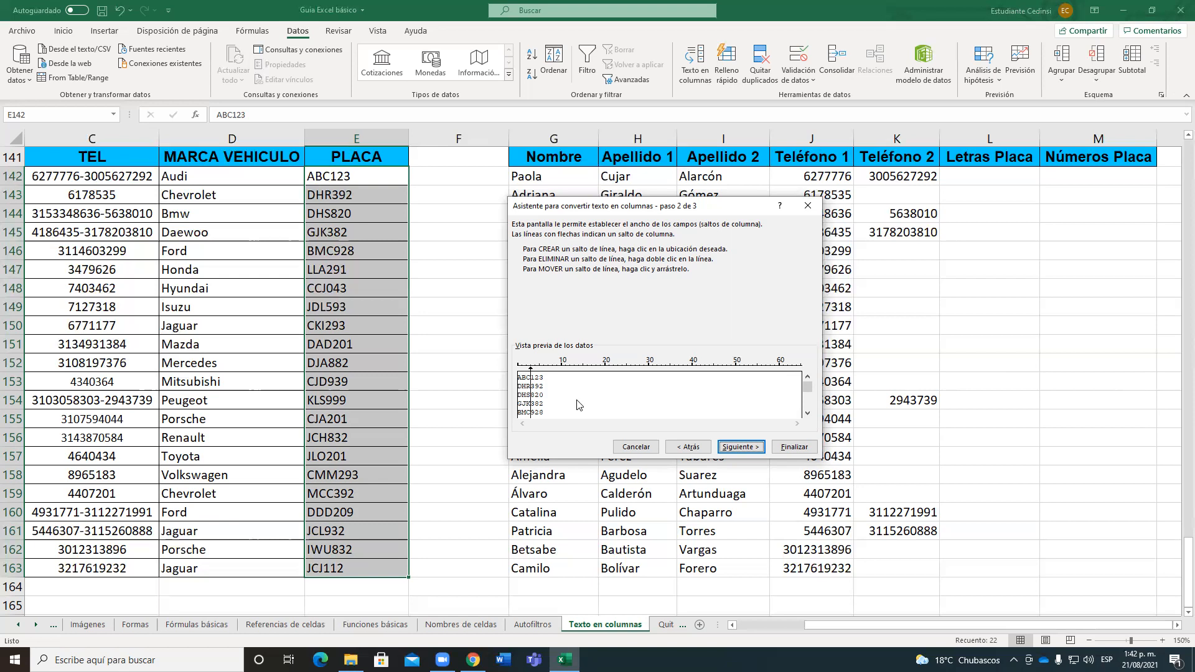
click(734, 451)
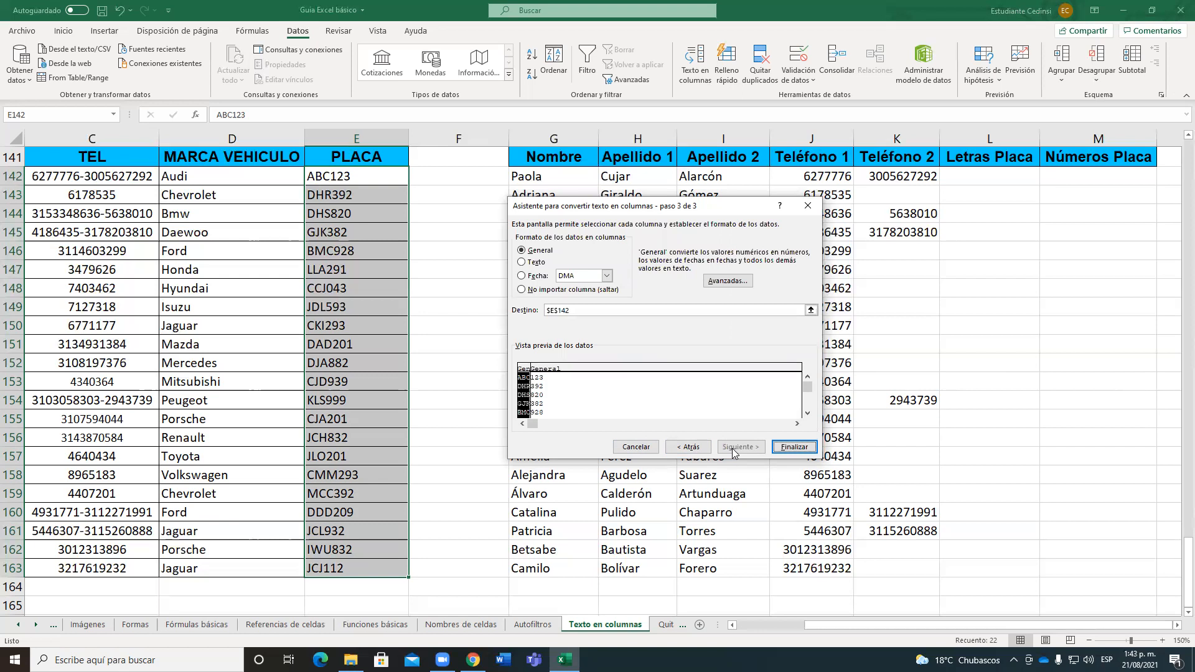
- Set the destination of the split plates to cell L142, under the Letras Placa header
click(573, 309)
key(BackSpace)
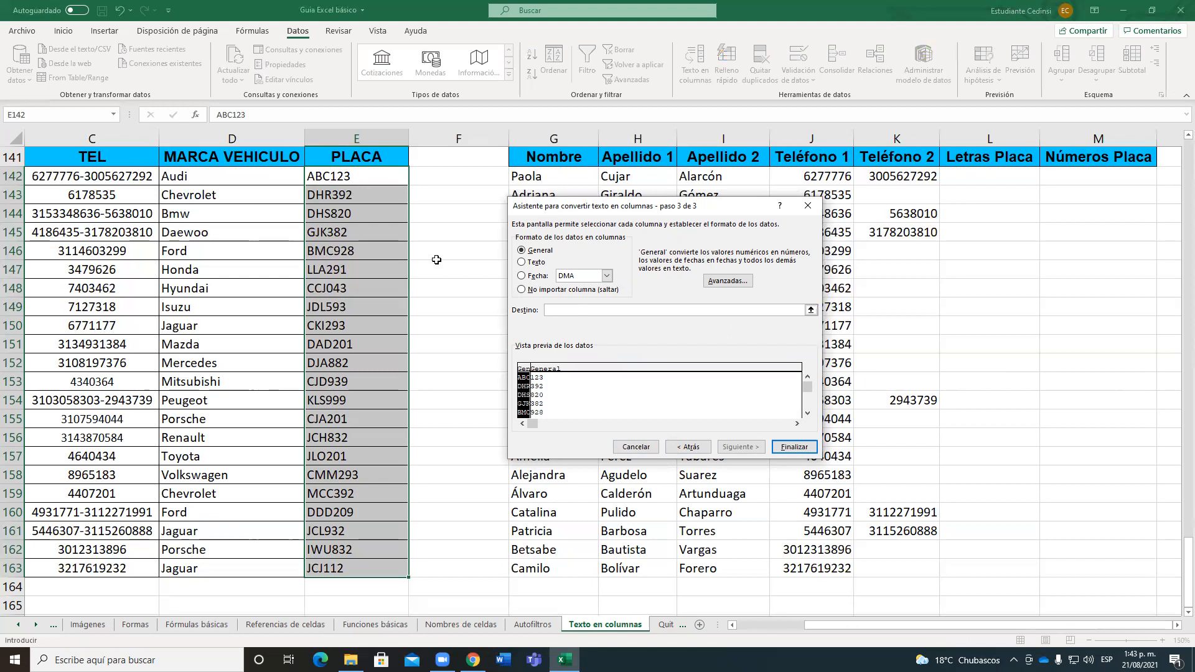
click(998, 174)
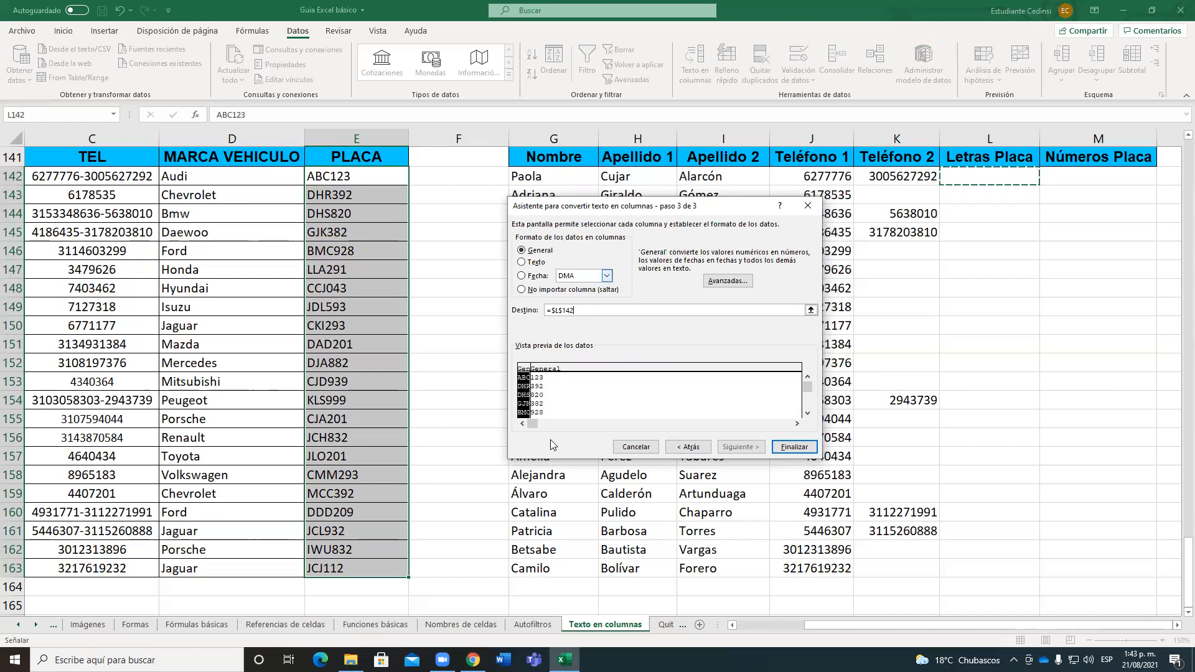
- Set the data format of both plate columns in the preview to Texto and finish the conversion
click(541, 389)
click(526, 390)
click(539, 388)
click(528, 391)
click(540, 388)
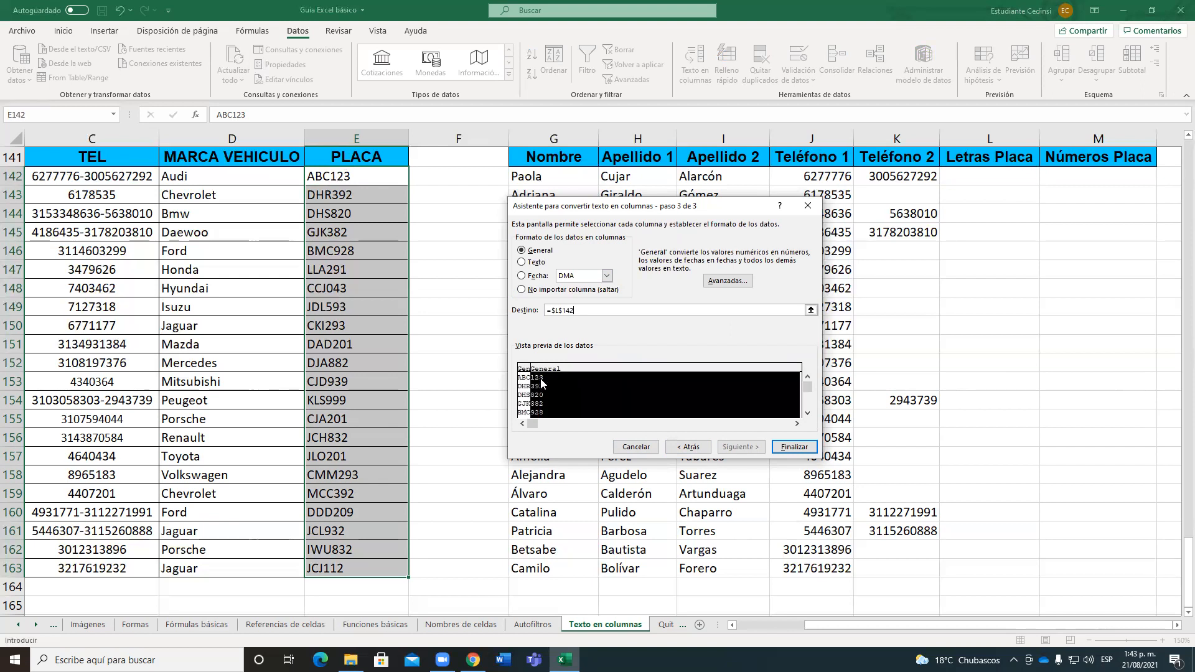
click(527, 390)
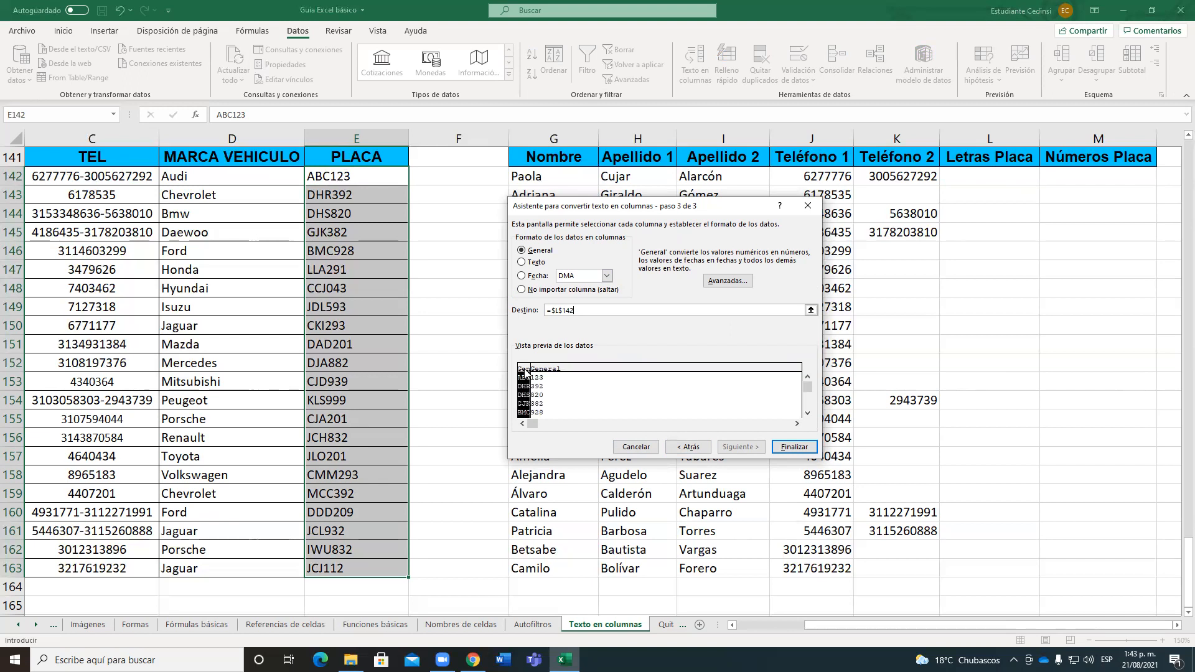
click(534, 262)
click(541, 385)
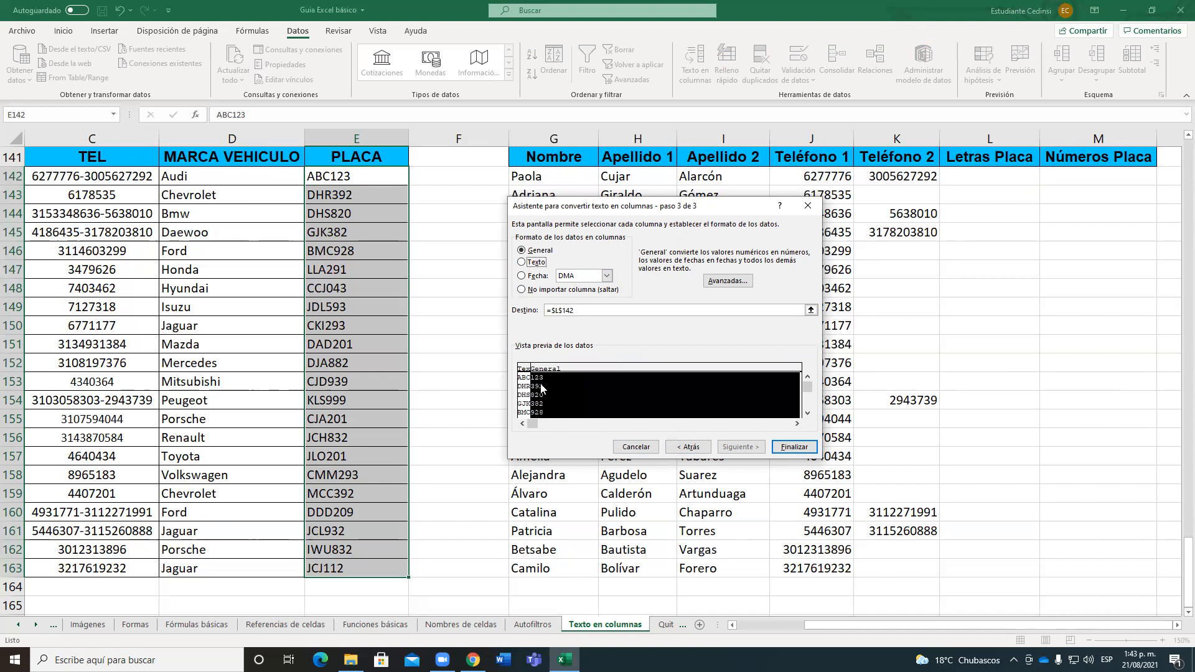
click(534, 263)
click(794, 447)
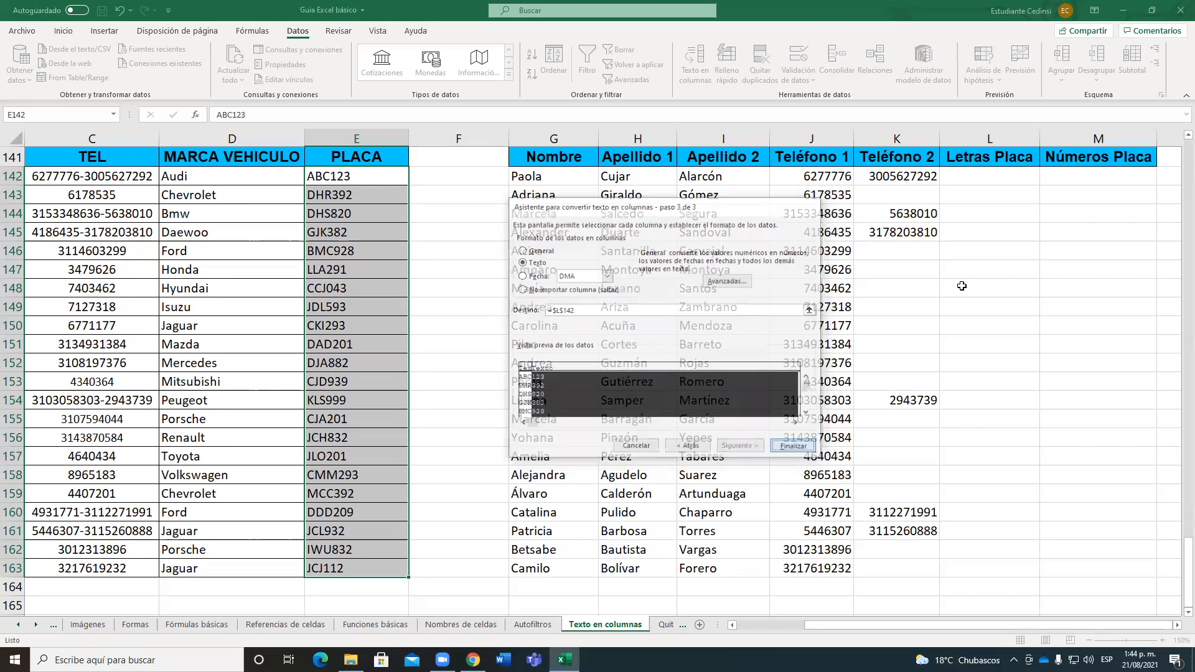
click(1058, 293)
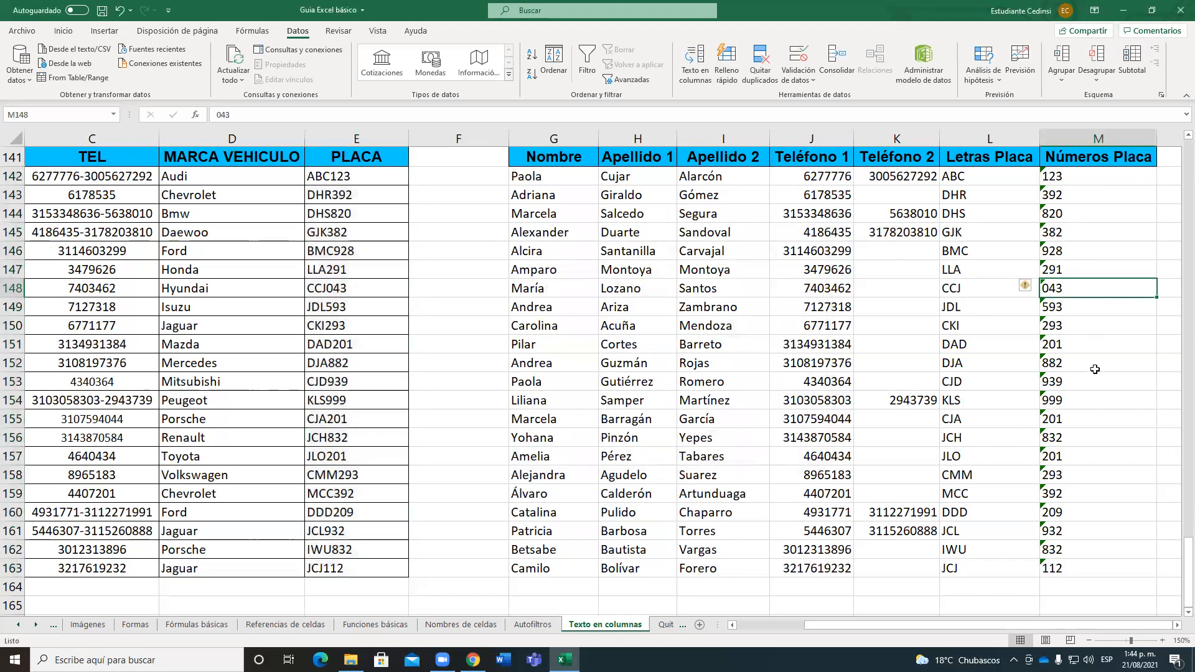
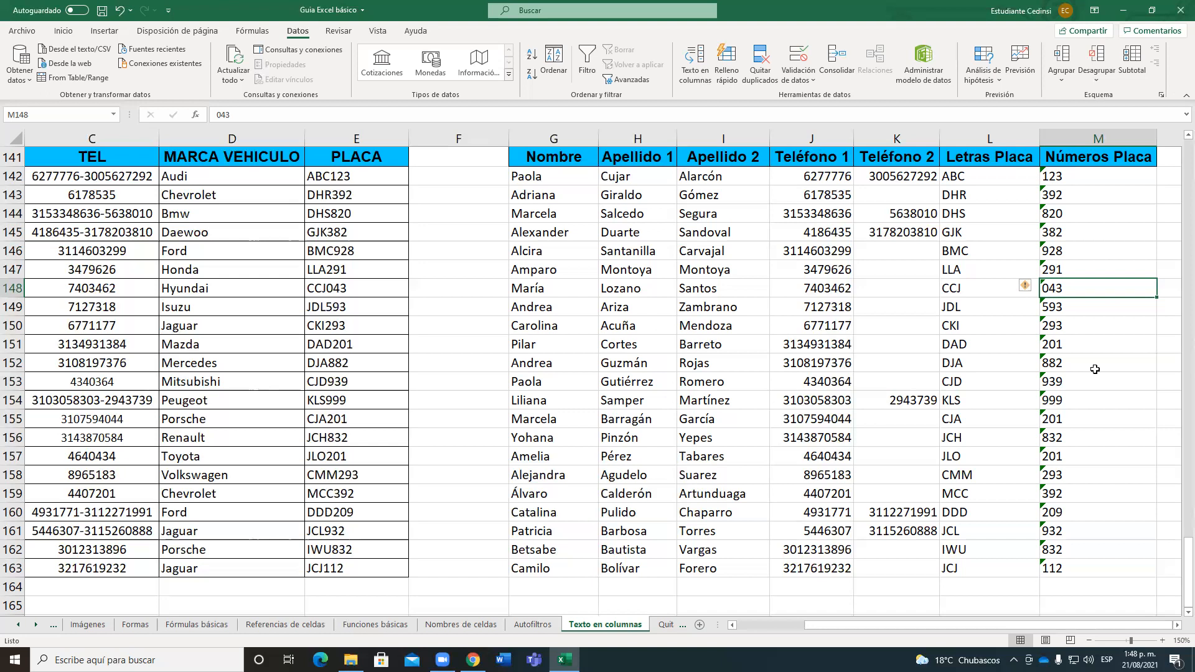
- Return to the table of contents, open the Quitar duplicados topic and enlarge its sheet to 150%
click(641, 364)
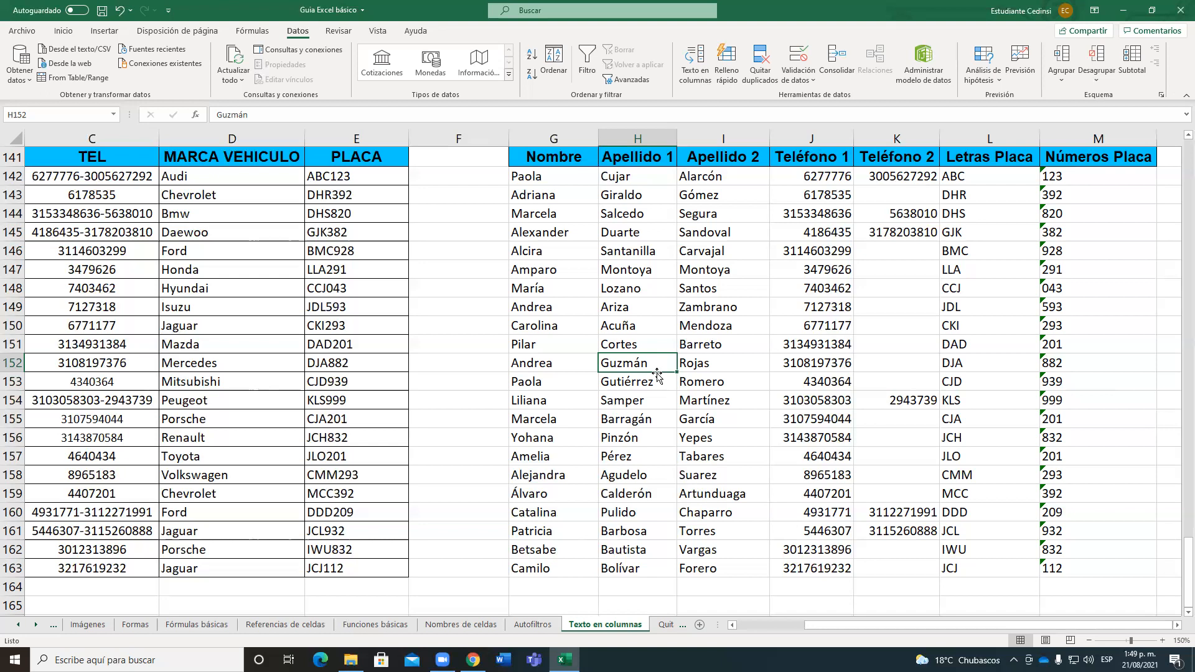
scroll(308, 392, up, 5)
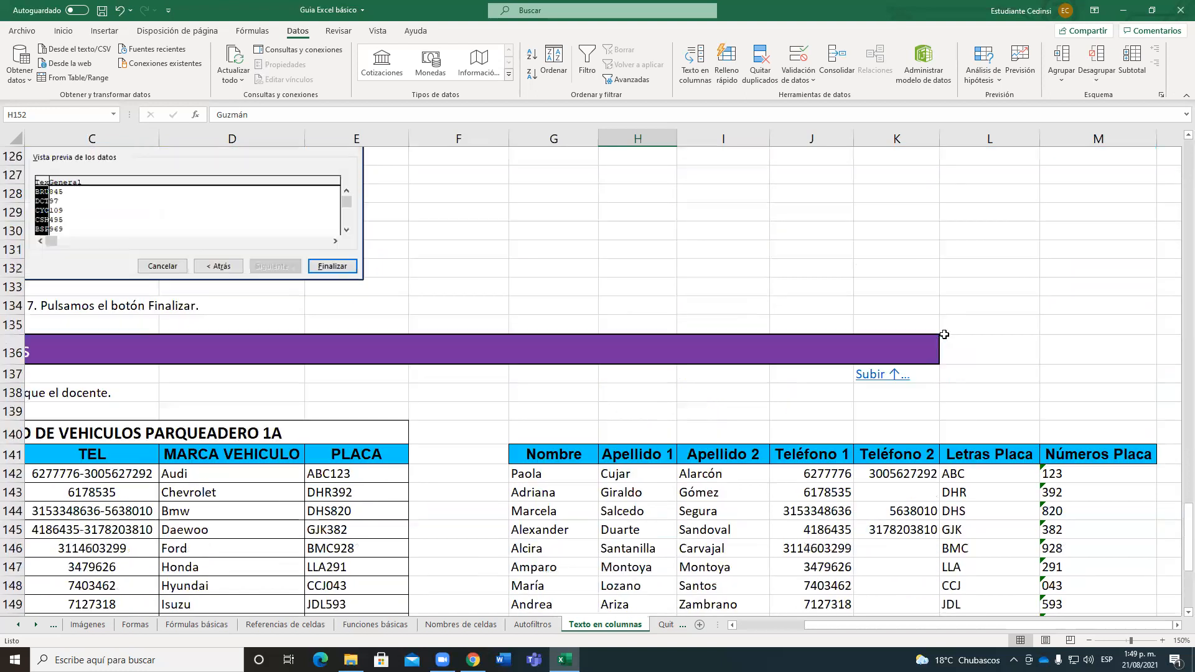
click(881, 374)
click(158, 178)
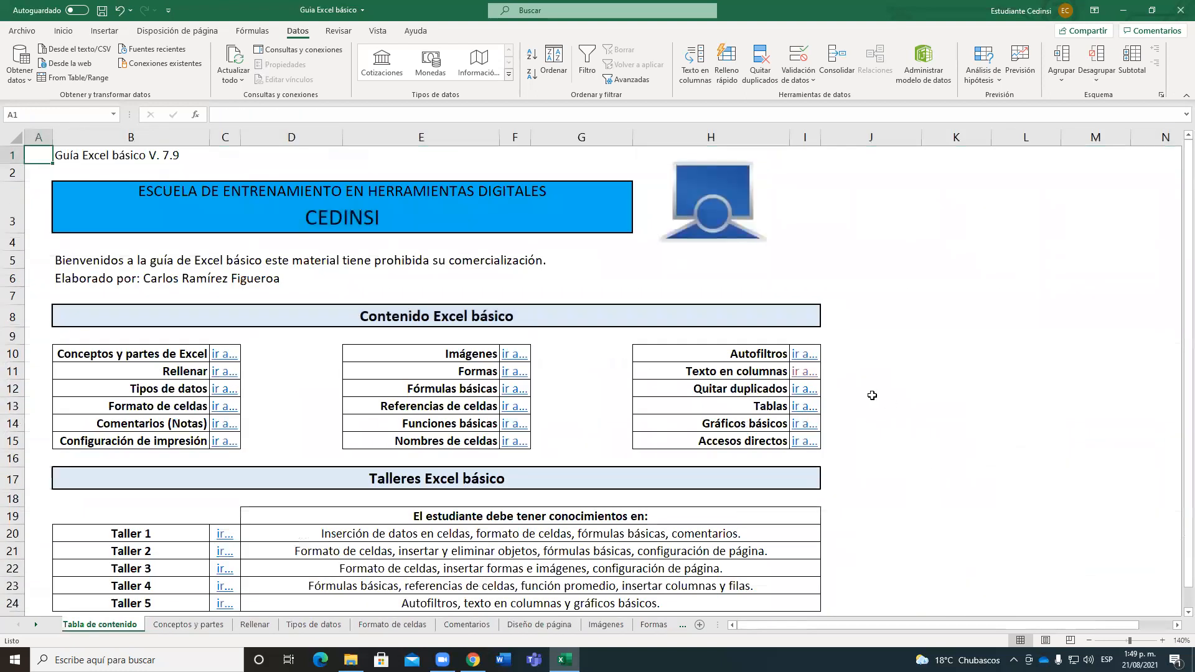
click(801, 392)
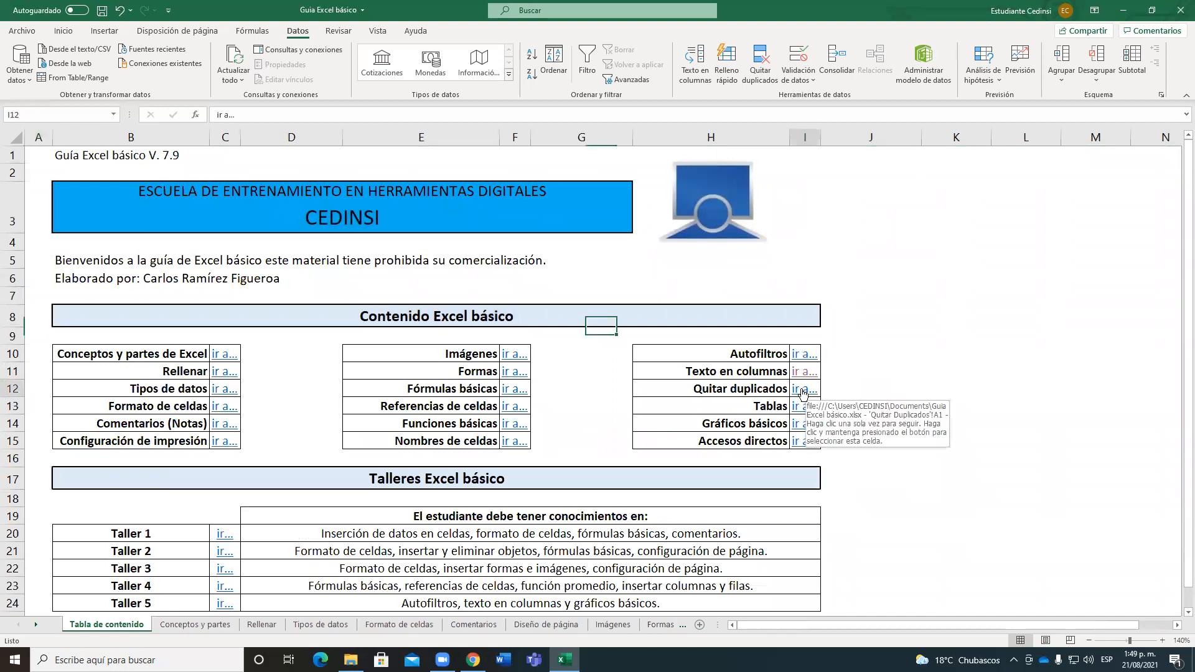
click(1162, 640)
click(1163, 641)
click(1163, 641)
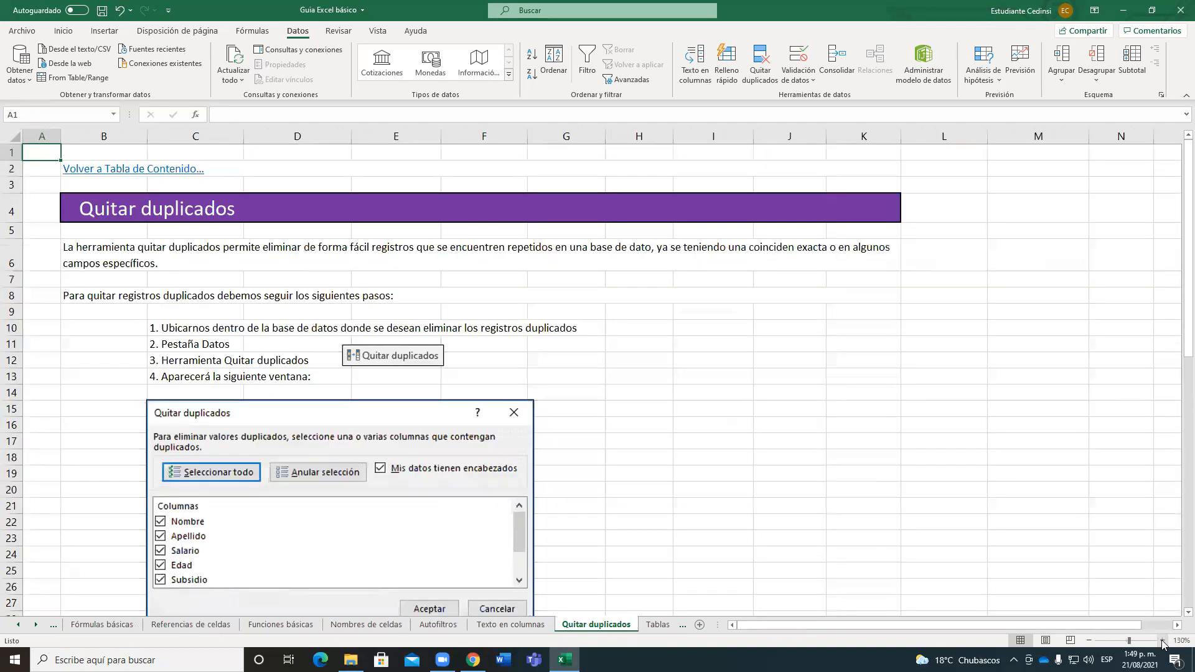
click(1162, 641)
click(1162, 641)
click(818, 448)
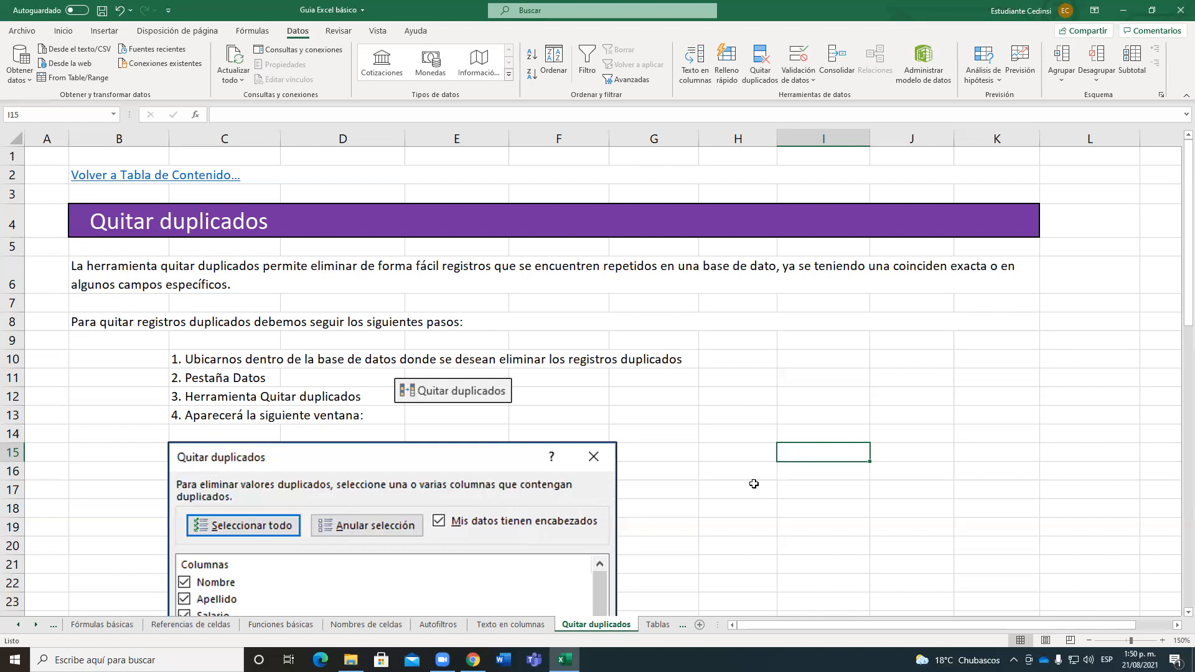
- Examine the employee table under Ejemplos Prácticos for repeated records
scroll(755, 480, down, 12)
scroll(504, 507, up, 3)
click(504, 507)
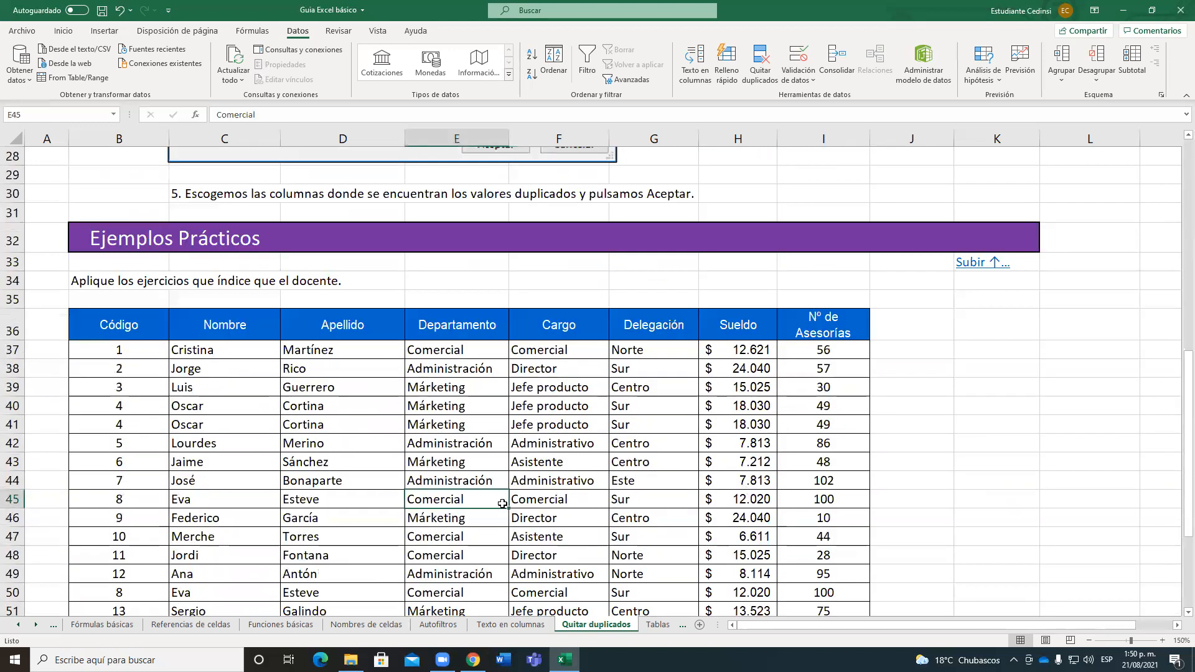
scroll(501, 505, down, 1)
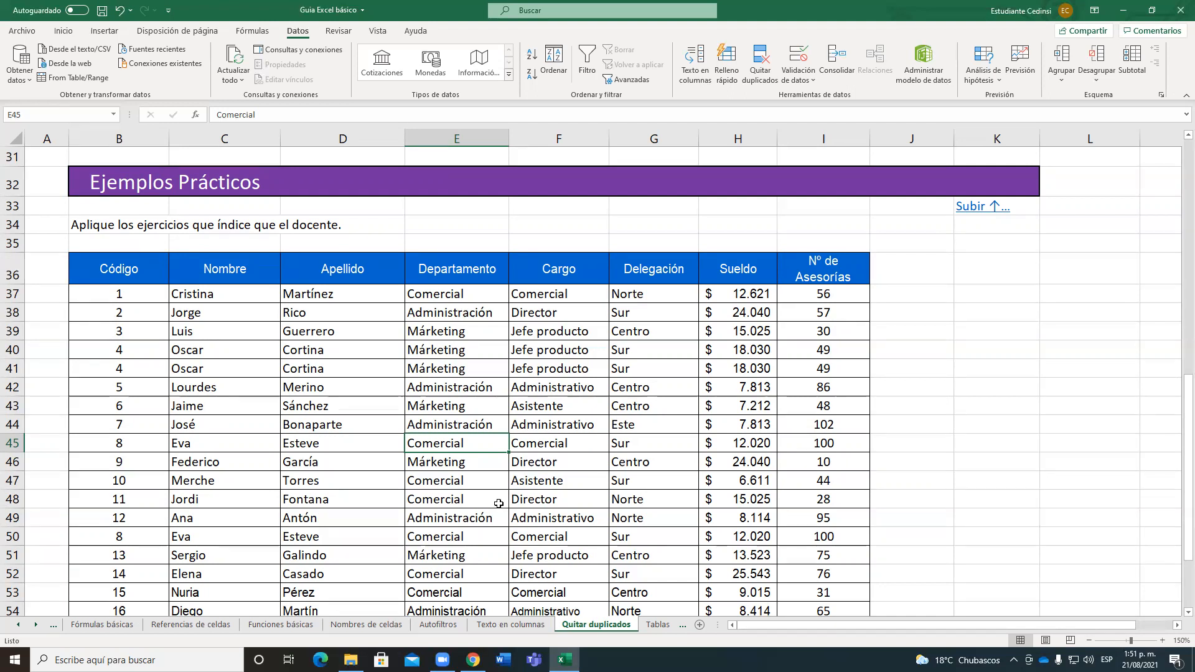
scroll(476, 439, down, 2)
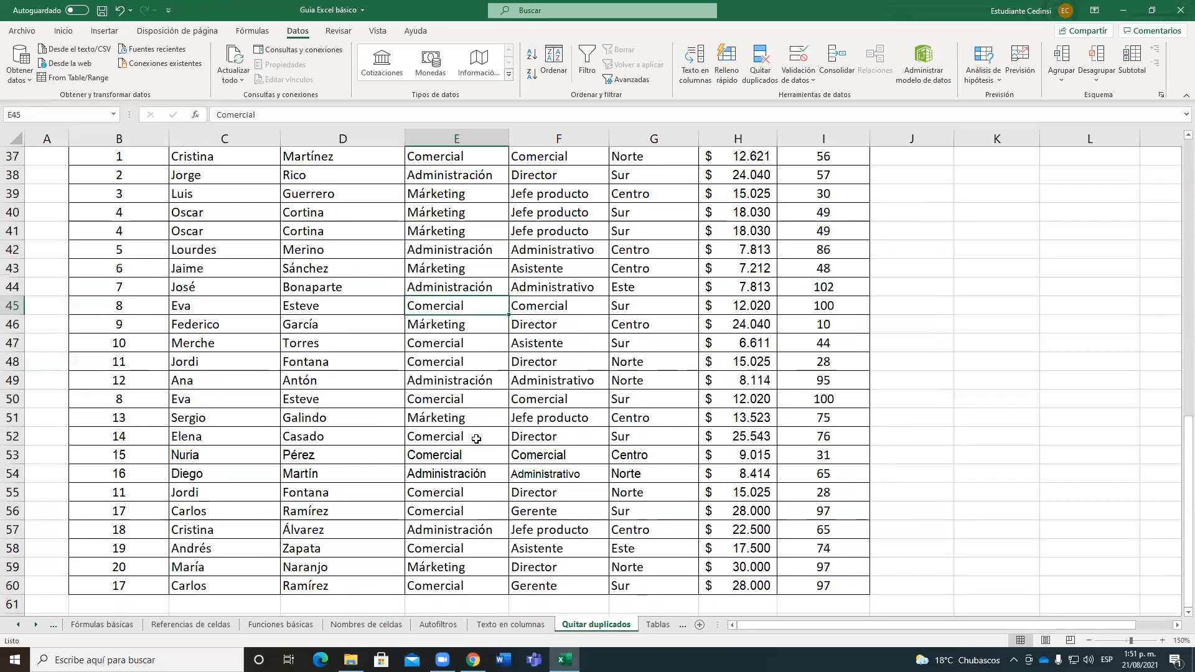
scroll(473, 437, up, 1)
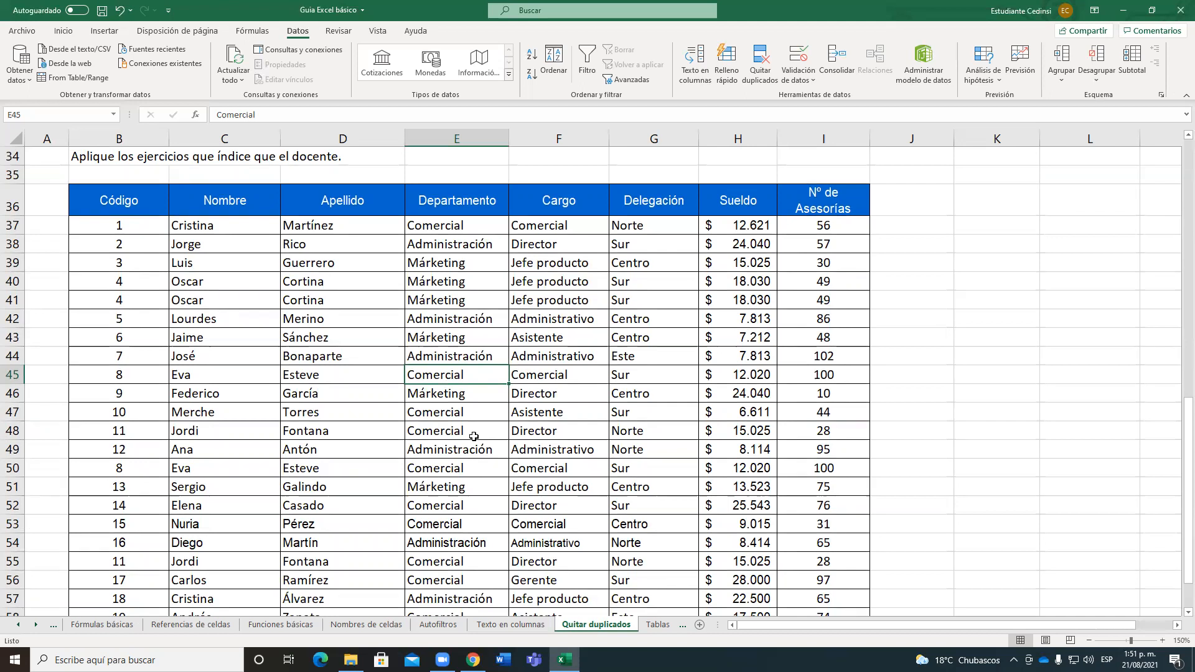
- Remove the duplicate records from the employee table, comparing all columns and treating the first row as headers
click(471, 321)
click(485, 352)
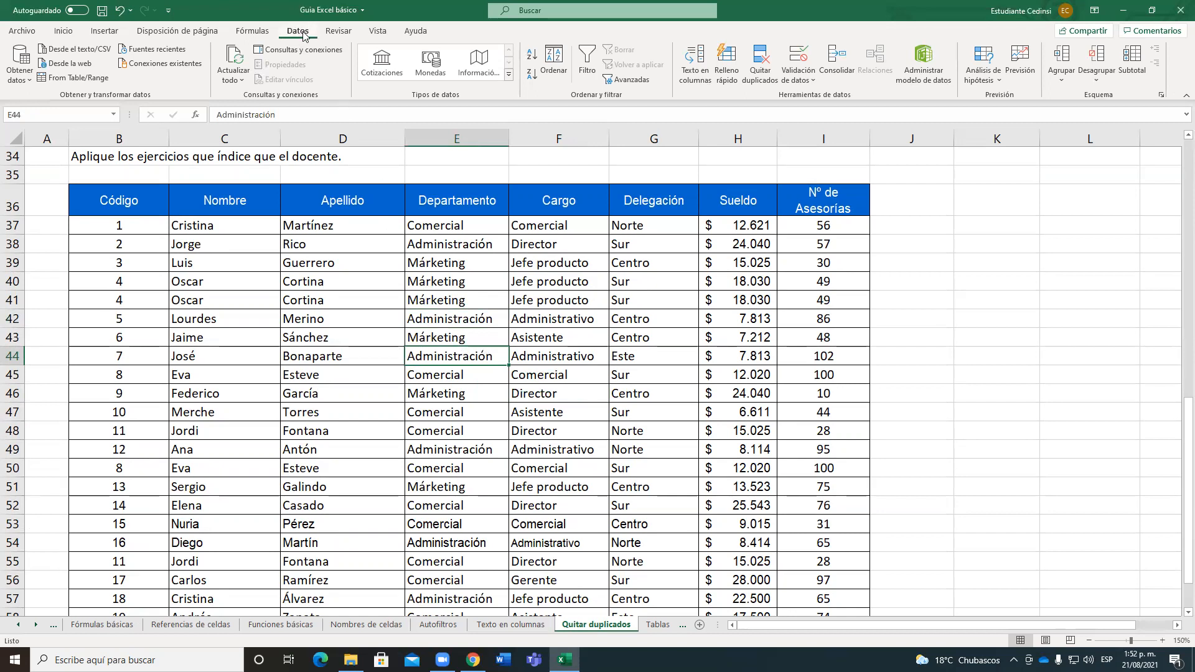
click(761, 62)
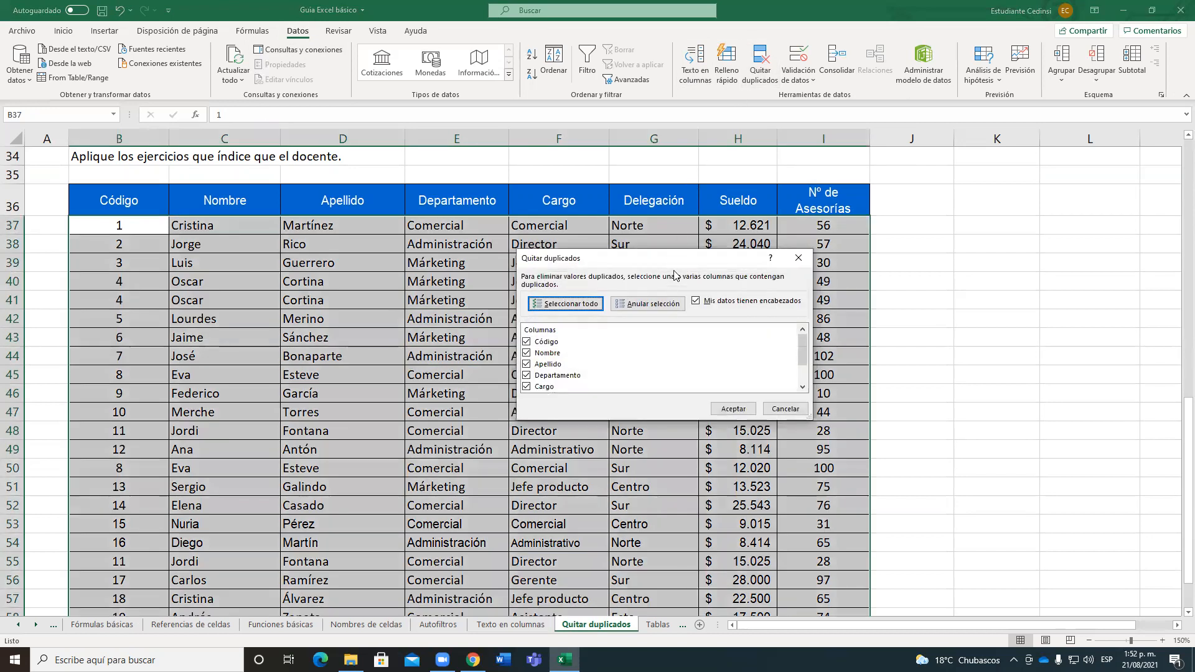
drag(672, 265, 659, 239)
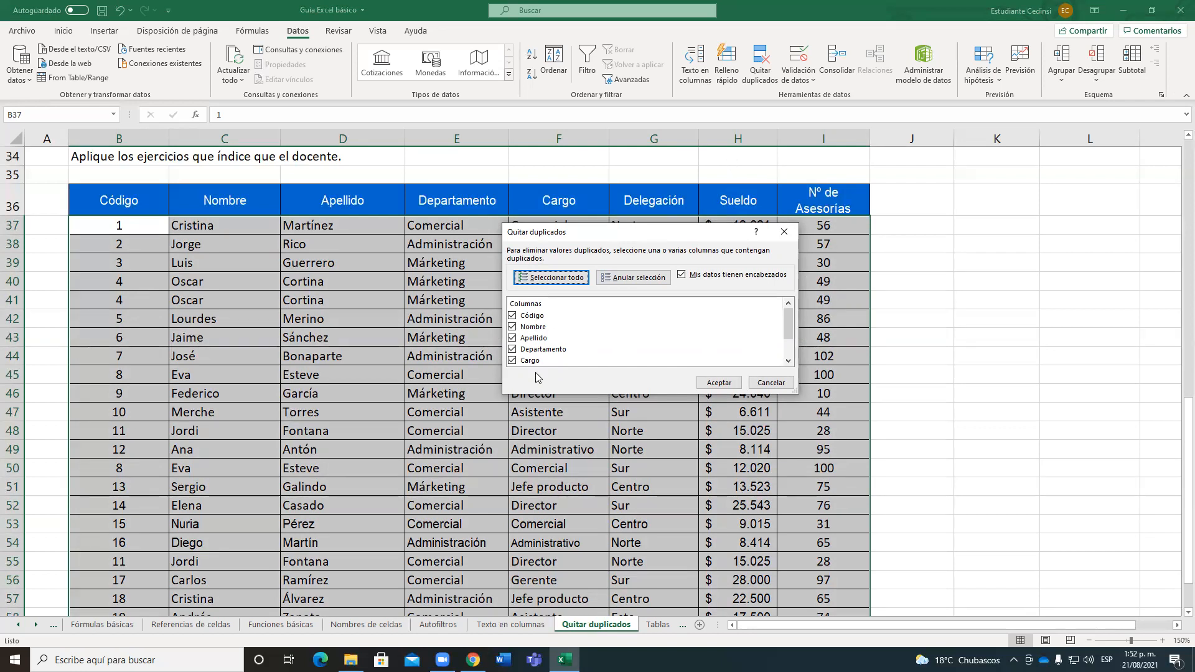
click(512, 317)
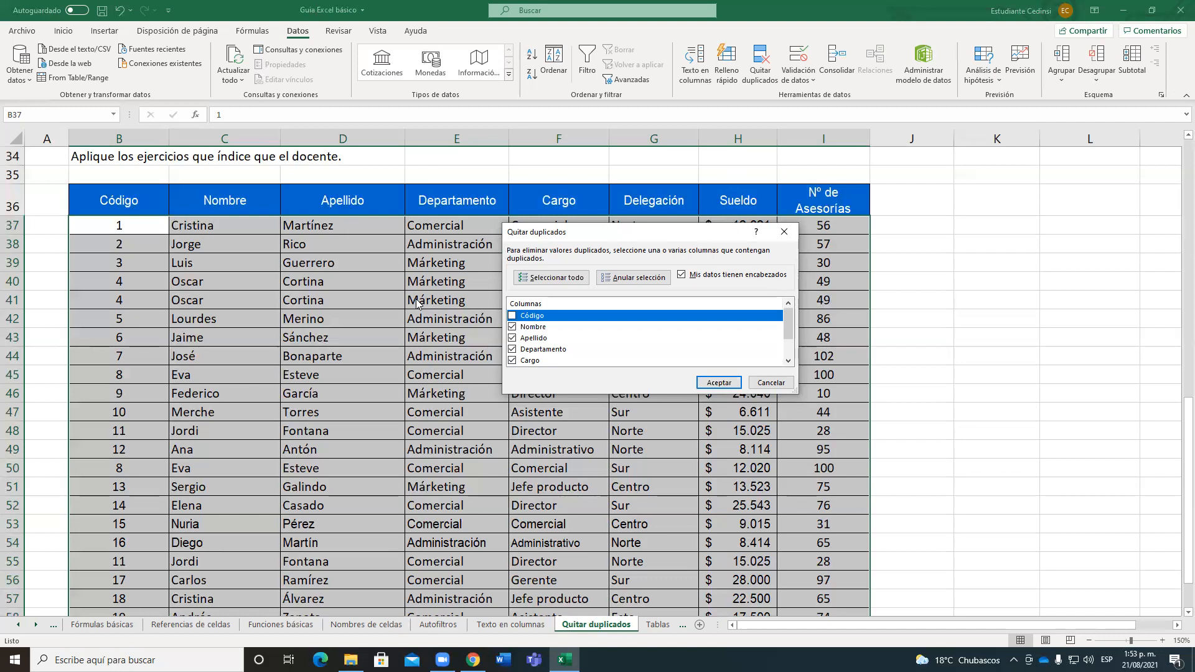
click(512, 316)
click(719, 383)
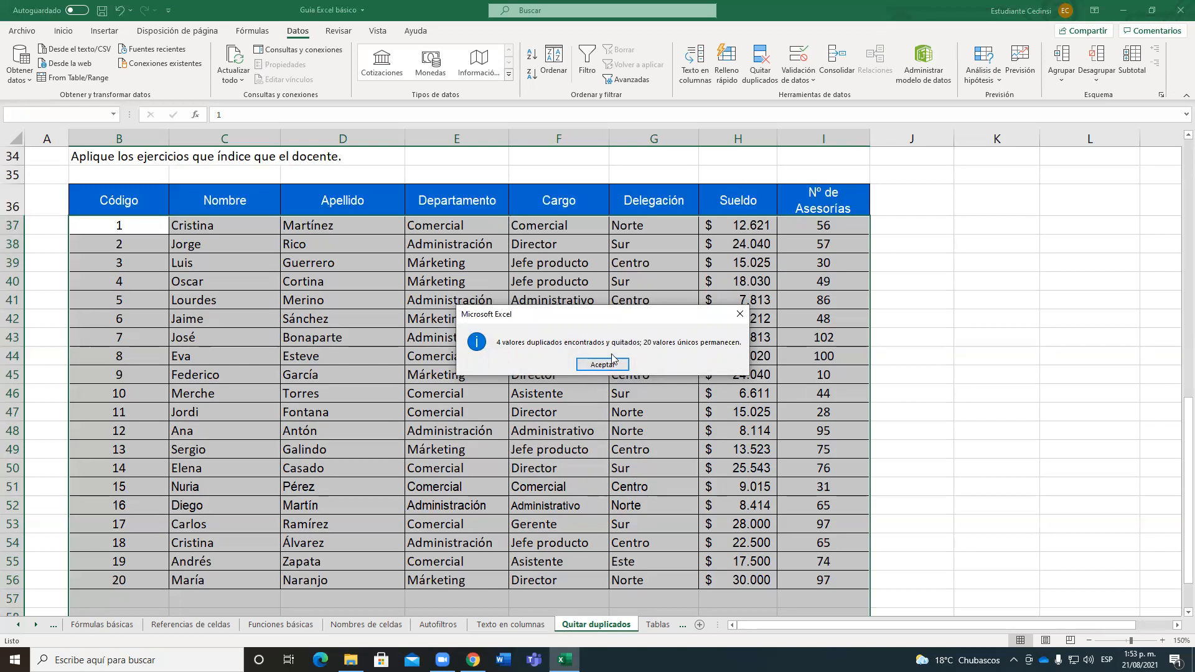
key(Return)
click(551, 337)
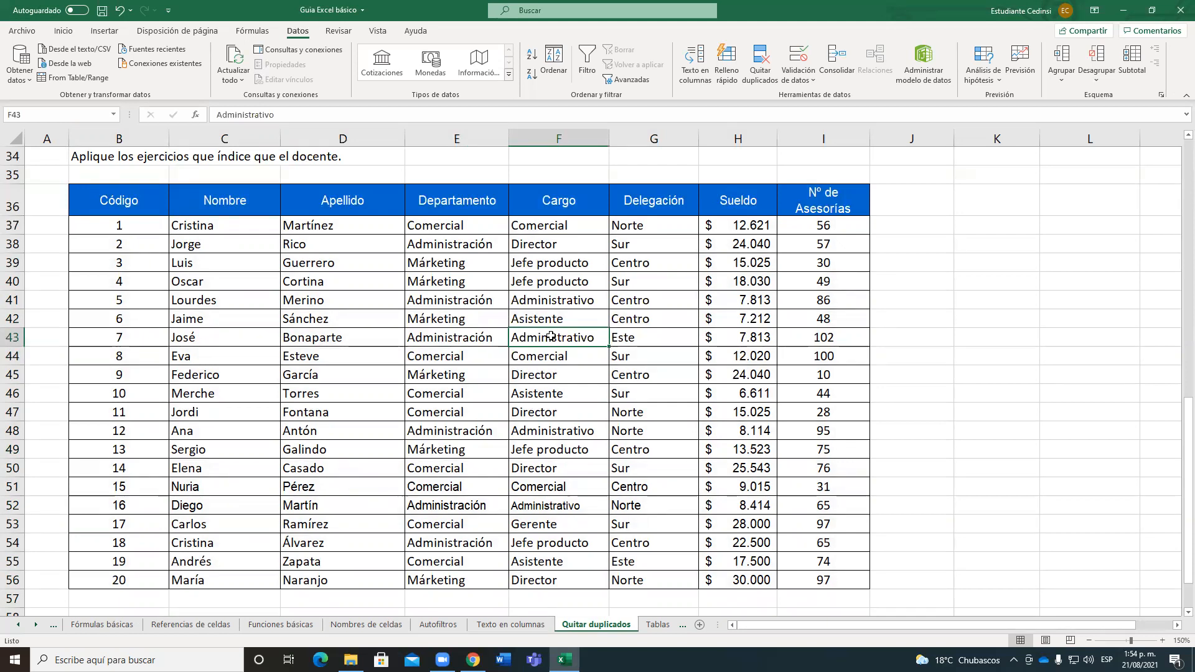
- Remove duplicates from the employee table again, comparing only the Nombre column
click(435, 327)
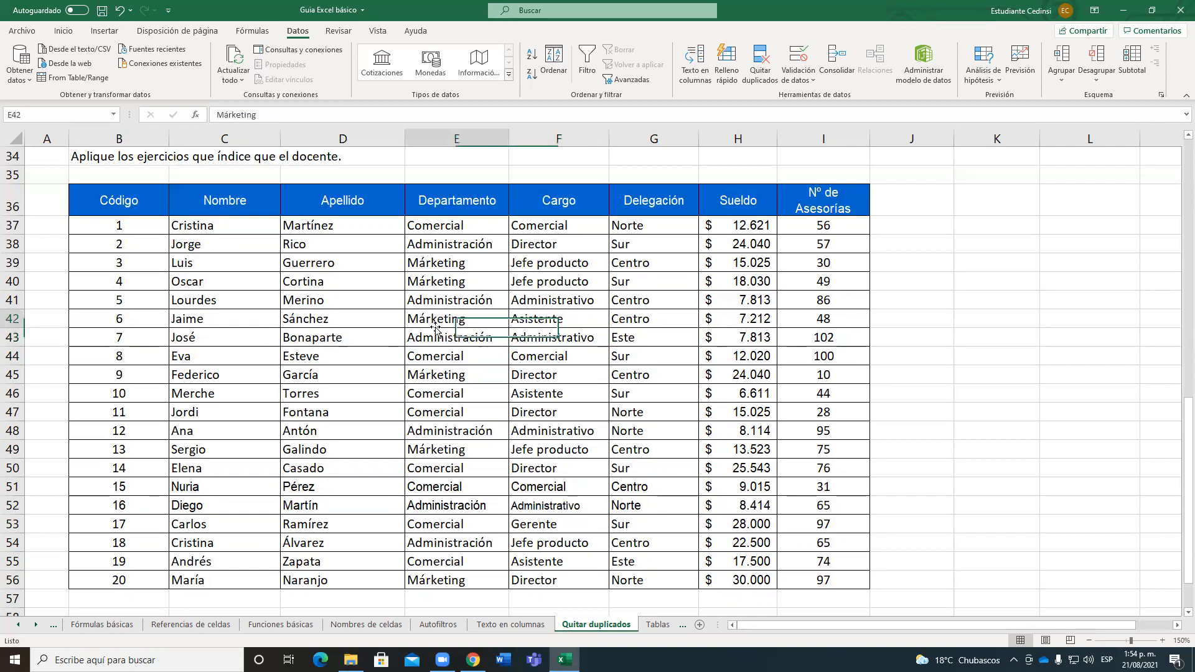
click(378, 312)
click(470, 342)
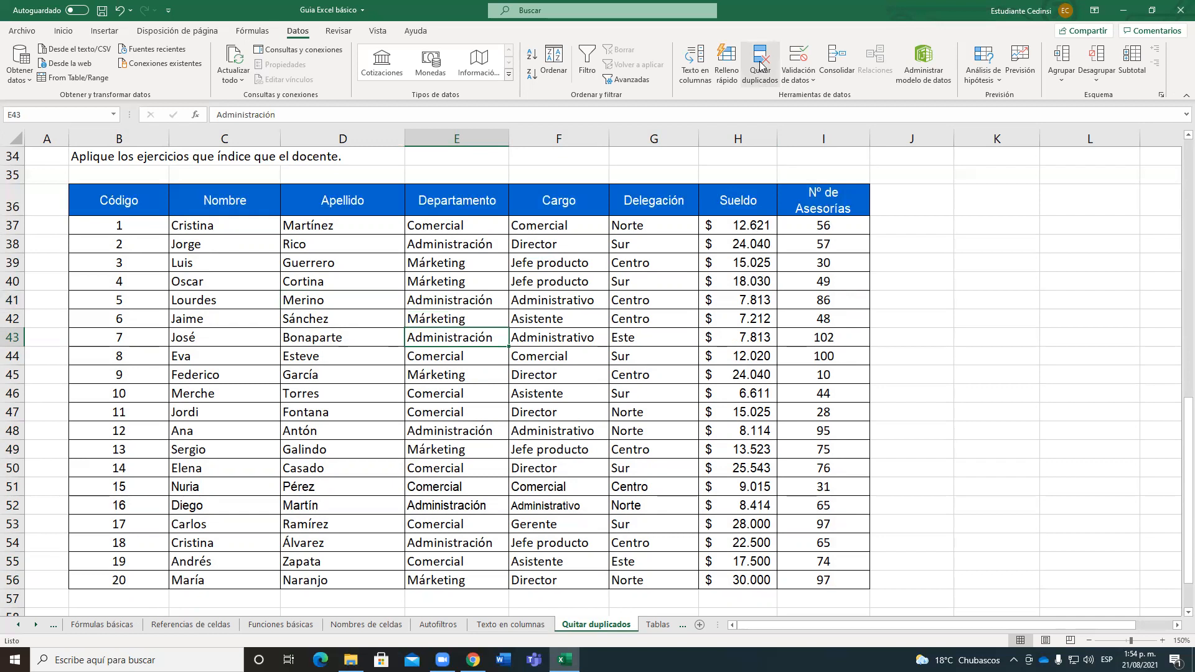
click(760, 64)
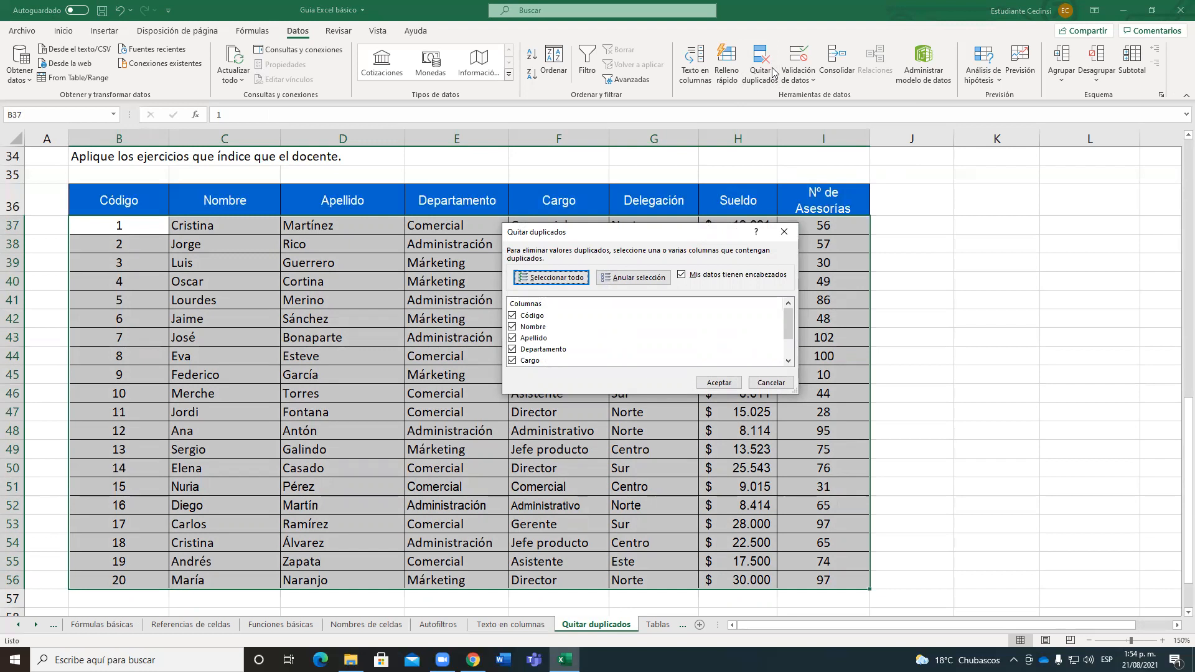
click(650, 283)
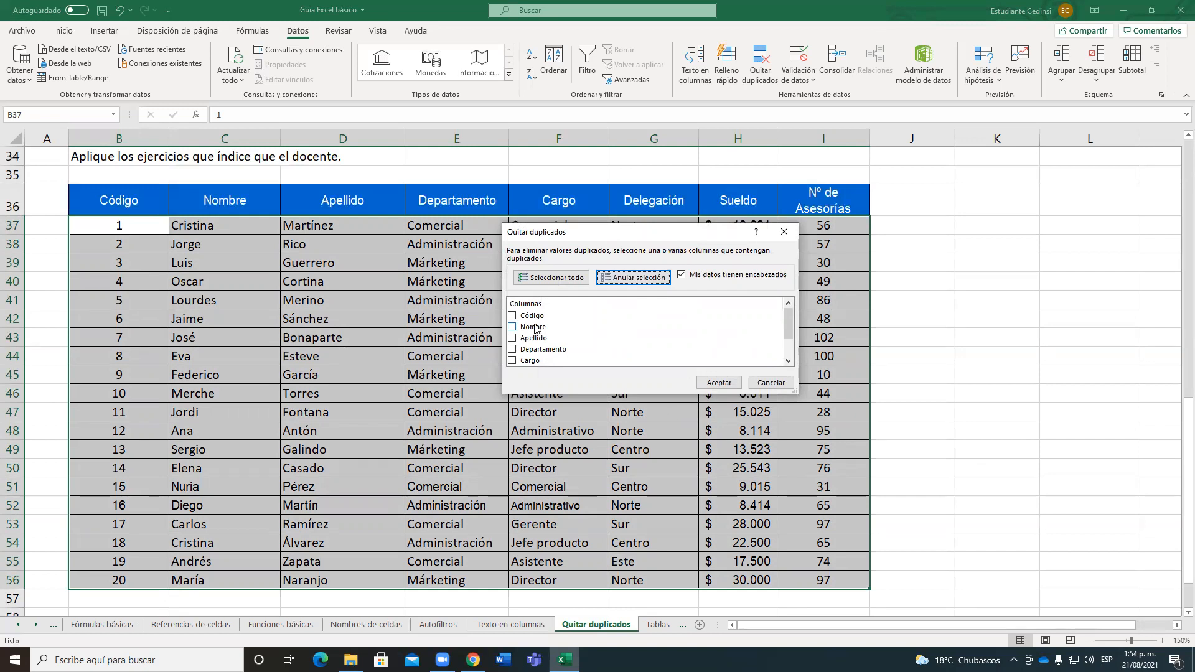
click(511, 327)
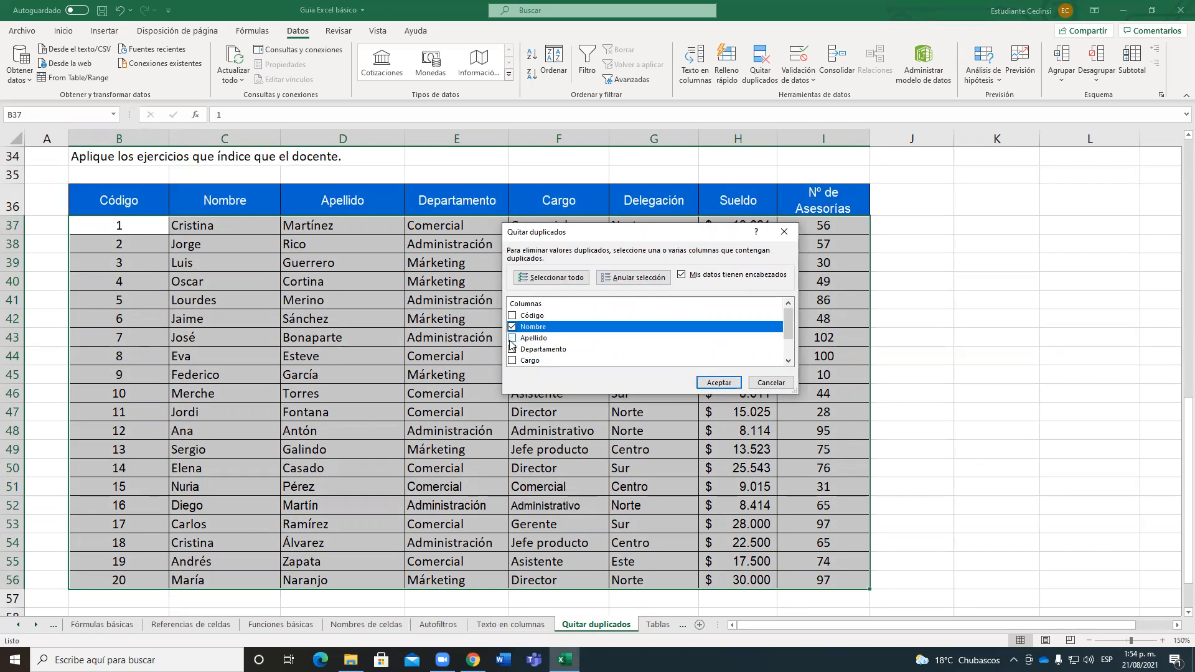
click(511, 338)
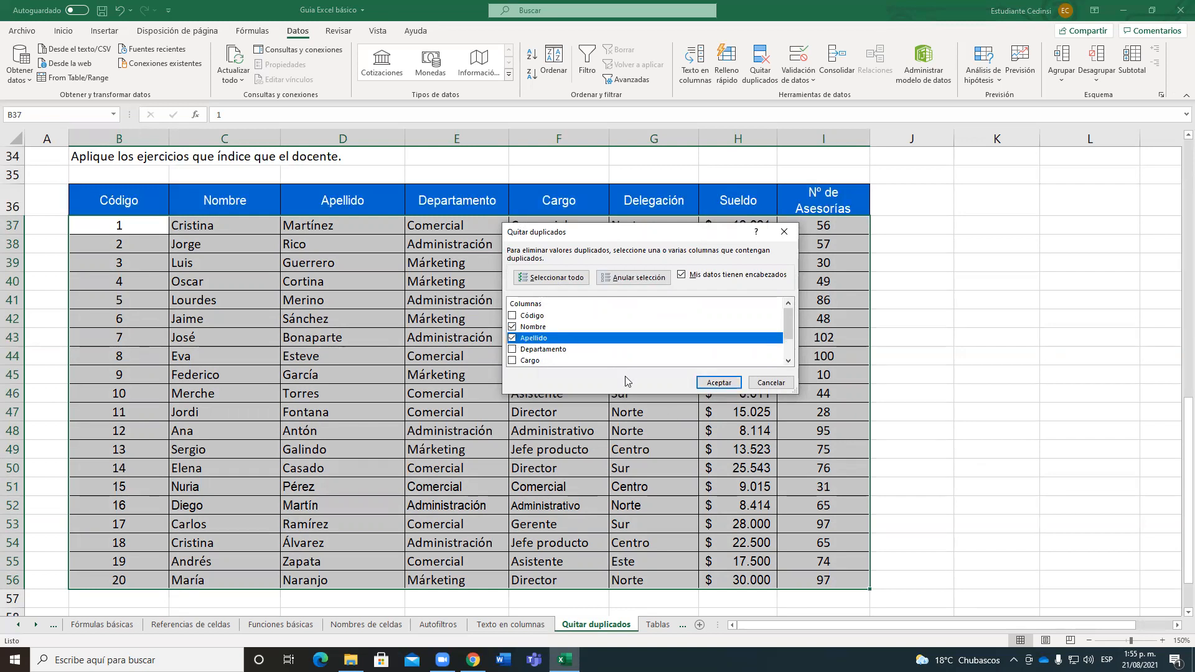
click(511, 338)
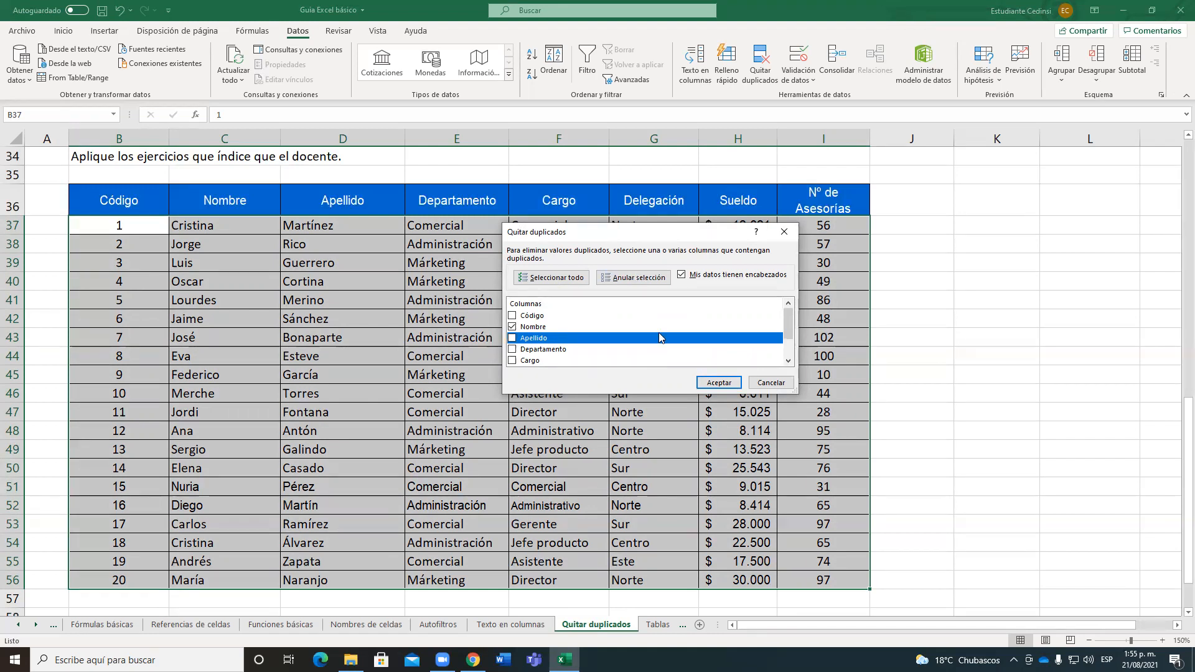
click(720, 381)
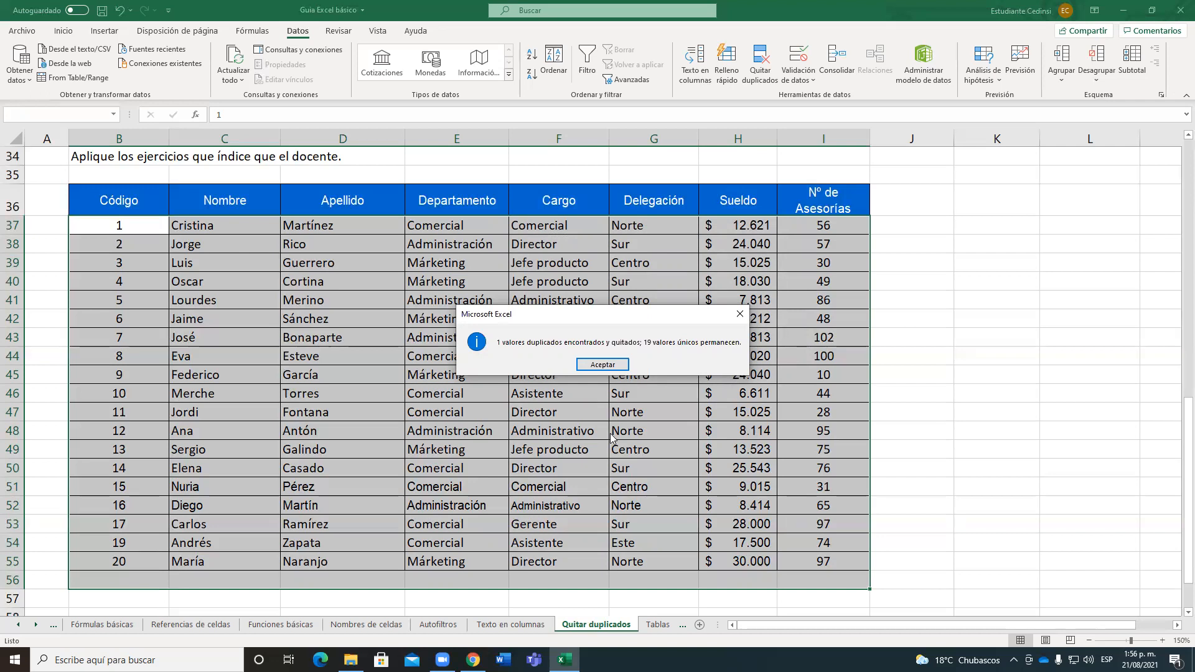
click(613, 362)
click(584, 316)
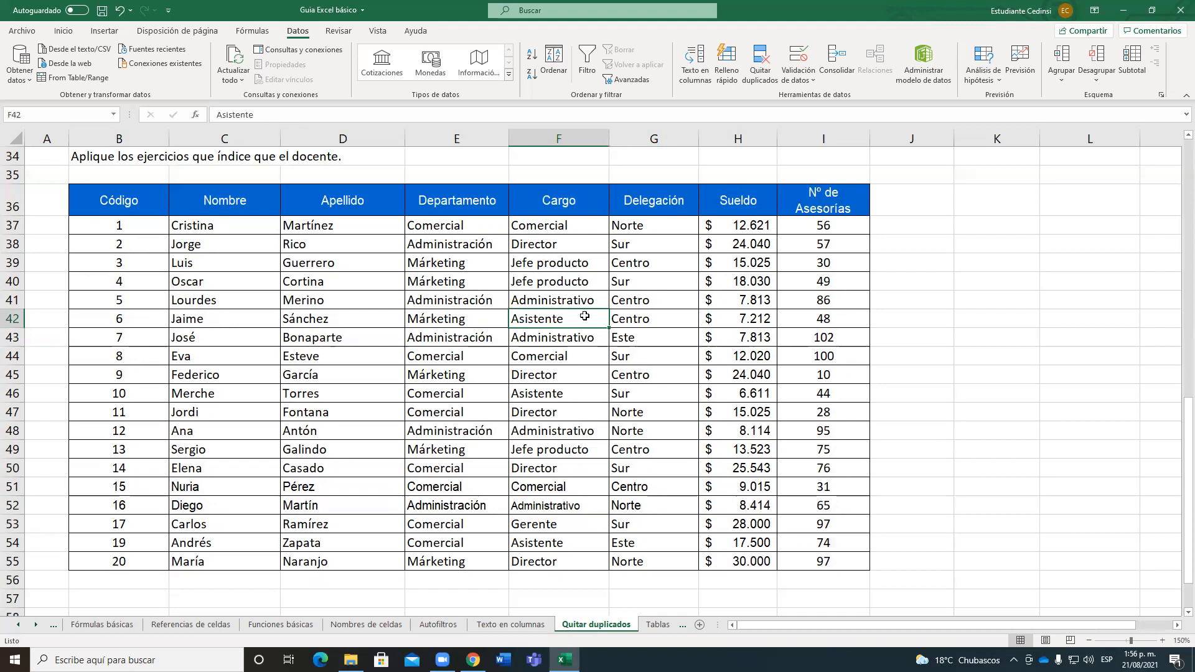
- Return to the table of contents, open the Tablas topic and enlarge its sheet to 160%
scroll(871, 413, up, 2)
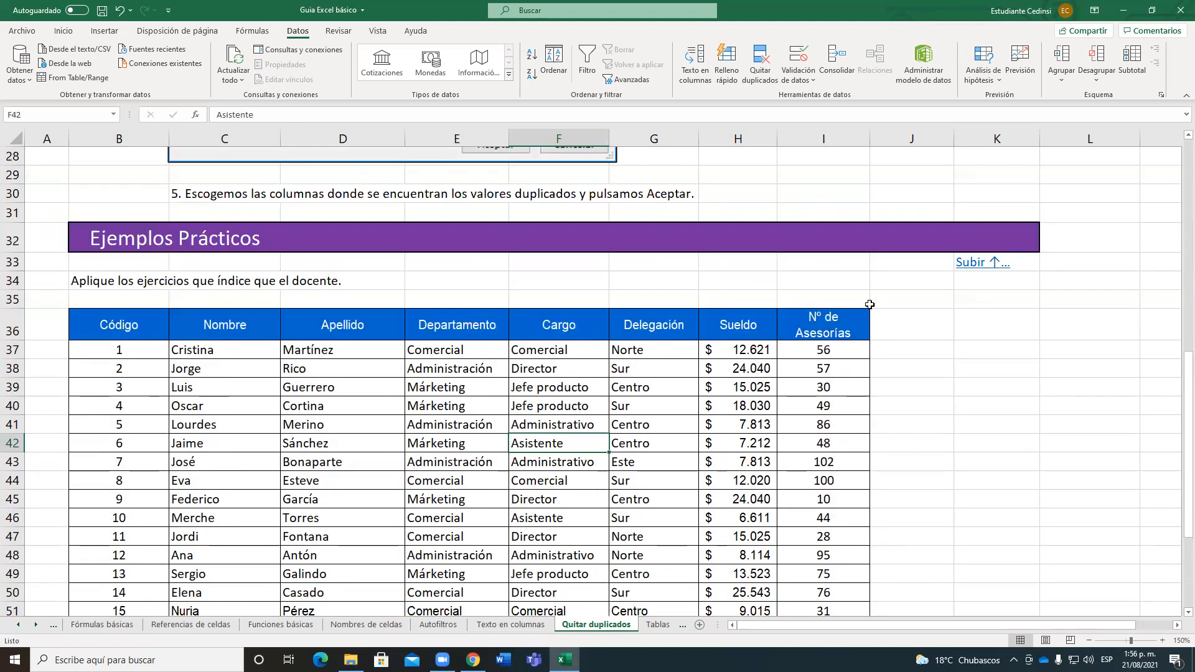
click(999, 262)
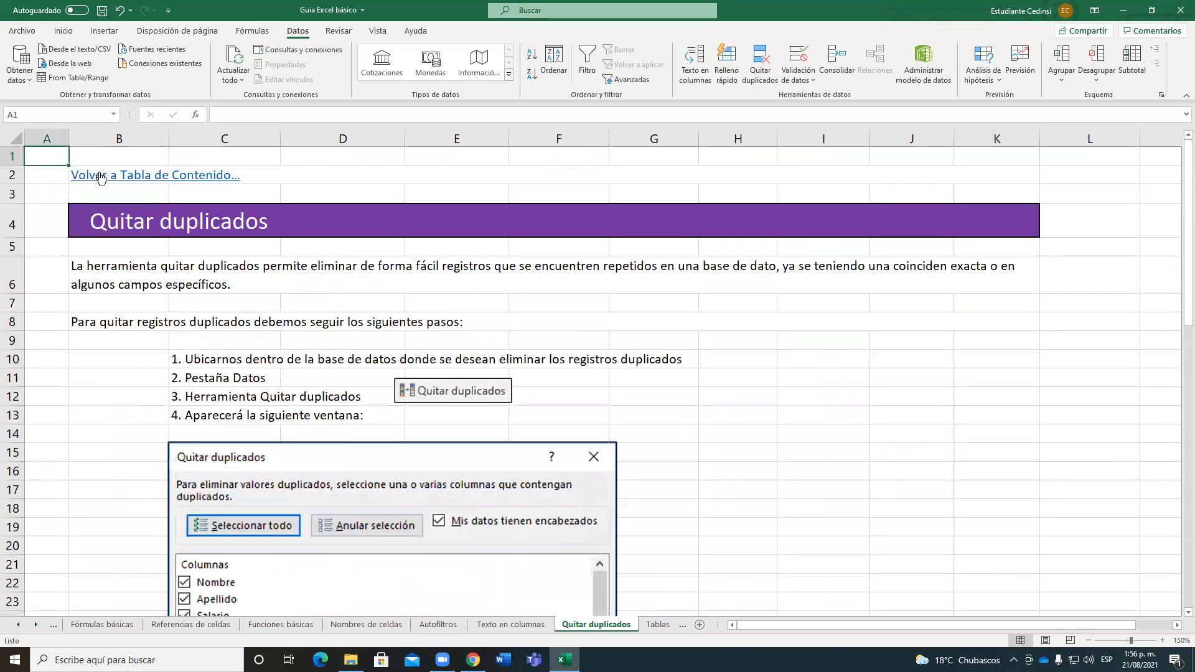
click(101, 176)
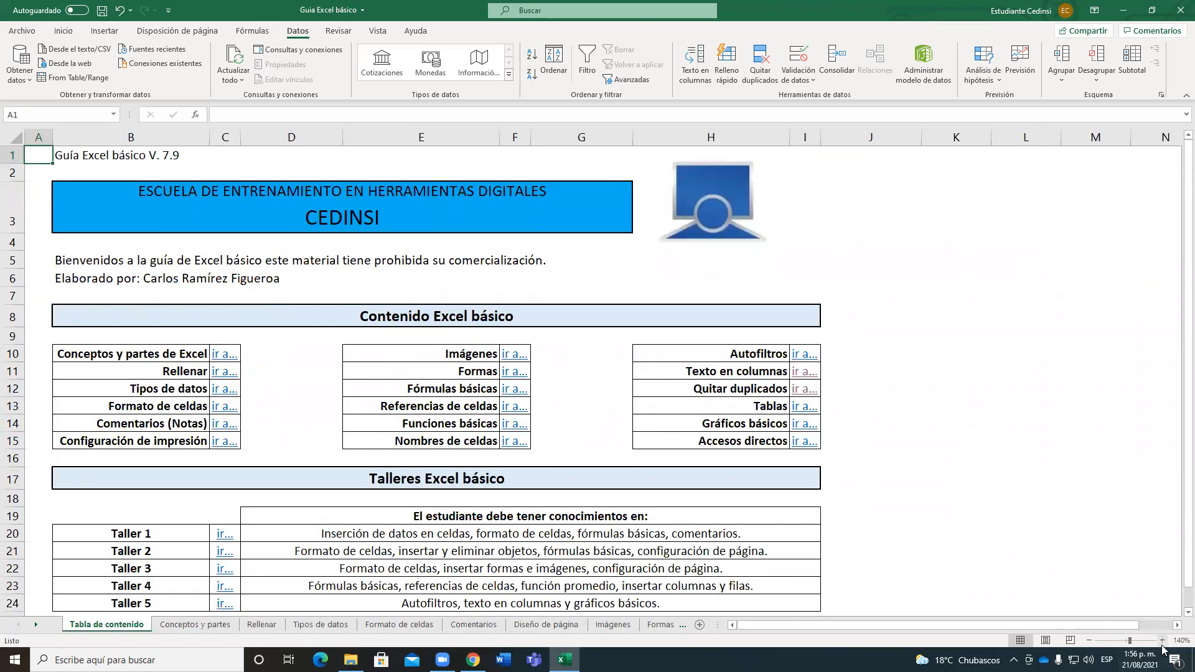
scroll(934, 342, down, 1)
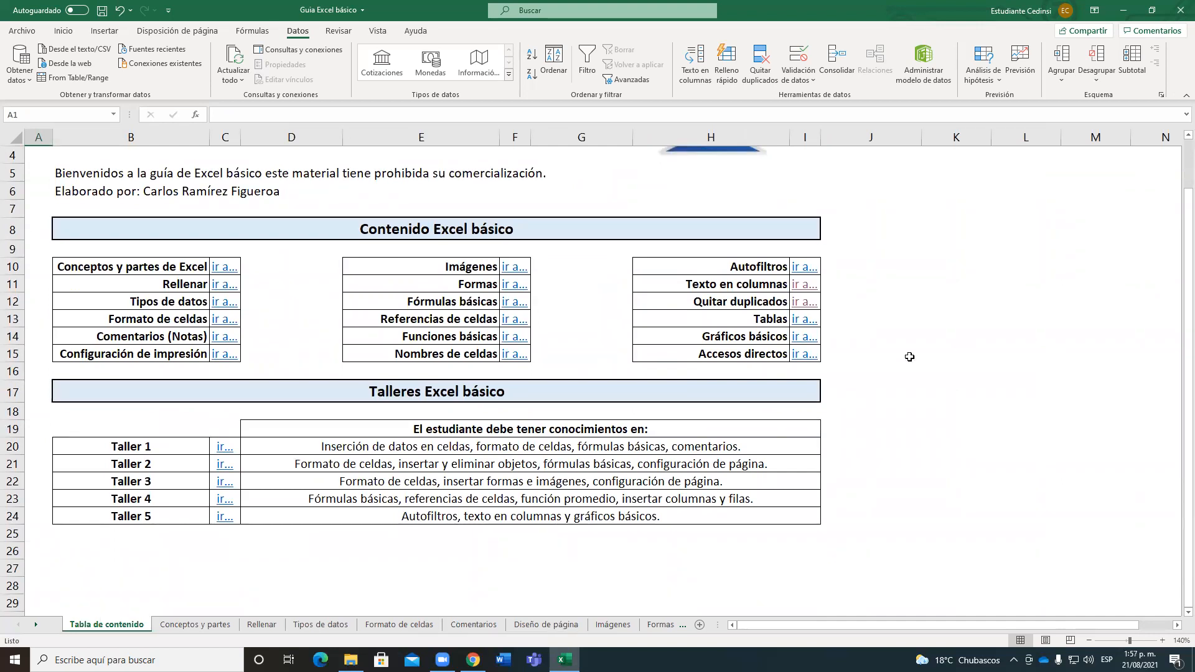
click(806, 321)
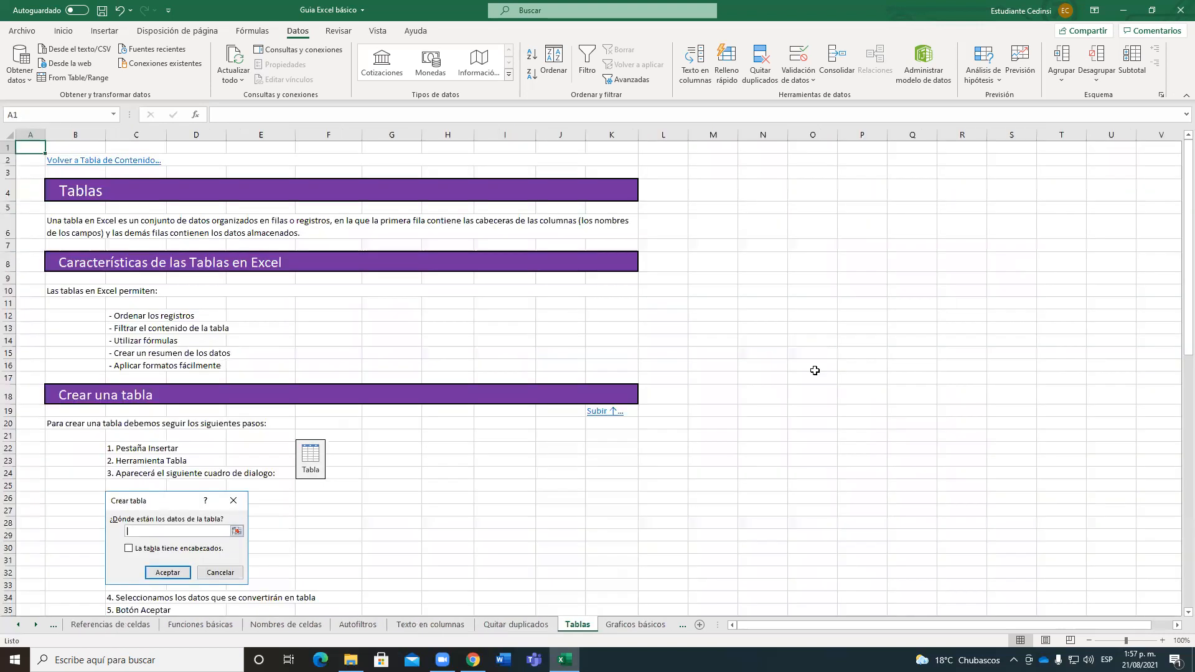
click(1161, 641)
click(1162, 641)
click(1161, 640)
click(1161, 641)
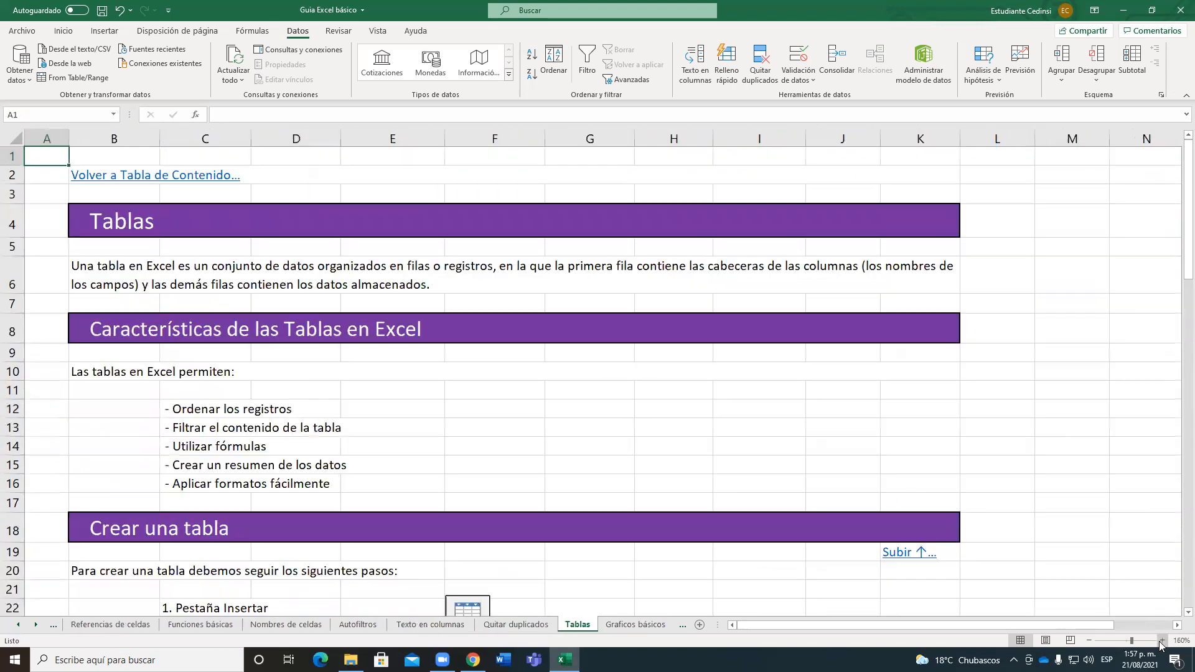
click(1162, 641)
click(1162, 640)
click(696, 413)
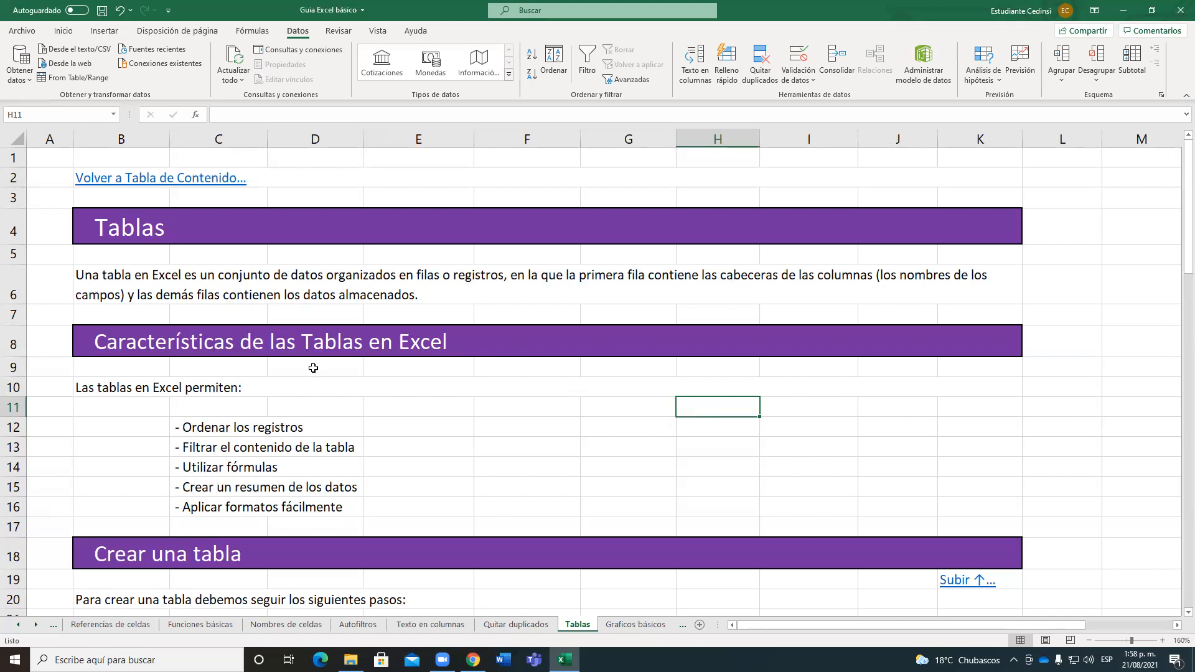
- Convert the employee data under Ejemplos Prácticos, range B59:I80, into a table with headers and dismiss the data analysis suggestion
scroll(399, 416, down, 10)
scroll(403, 418, down, 9)
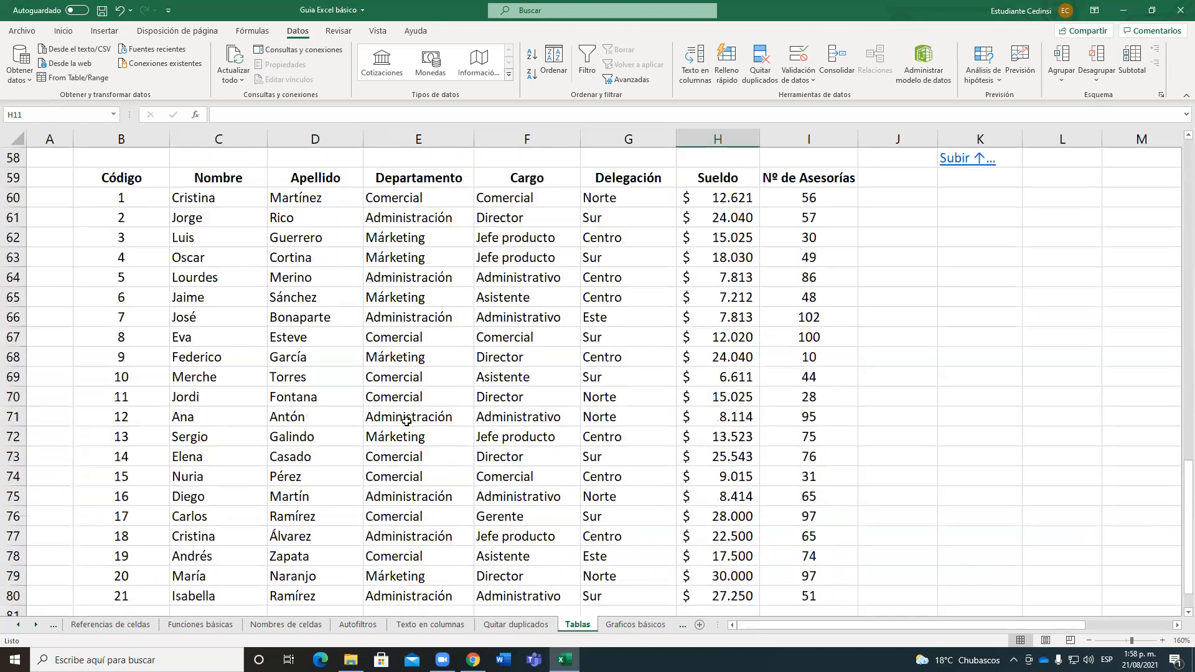
scroll(408, 429, up, 1)
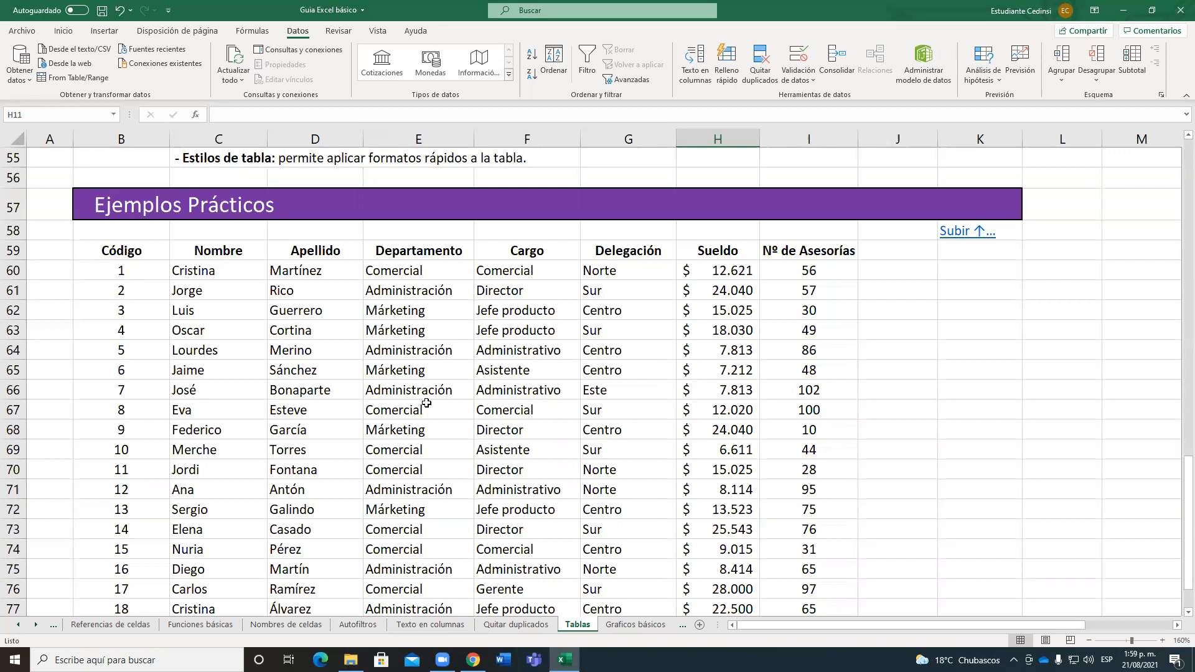
click(424, 336)
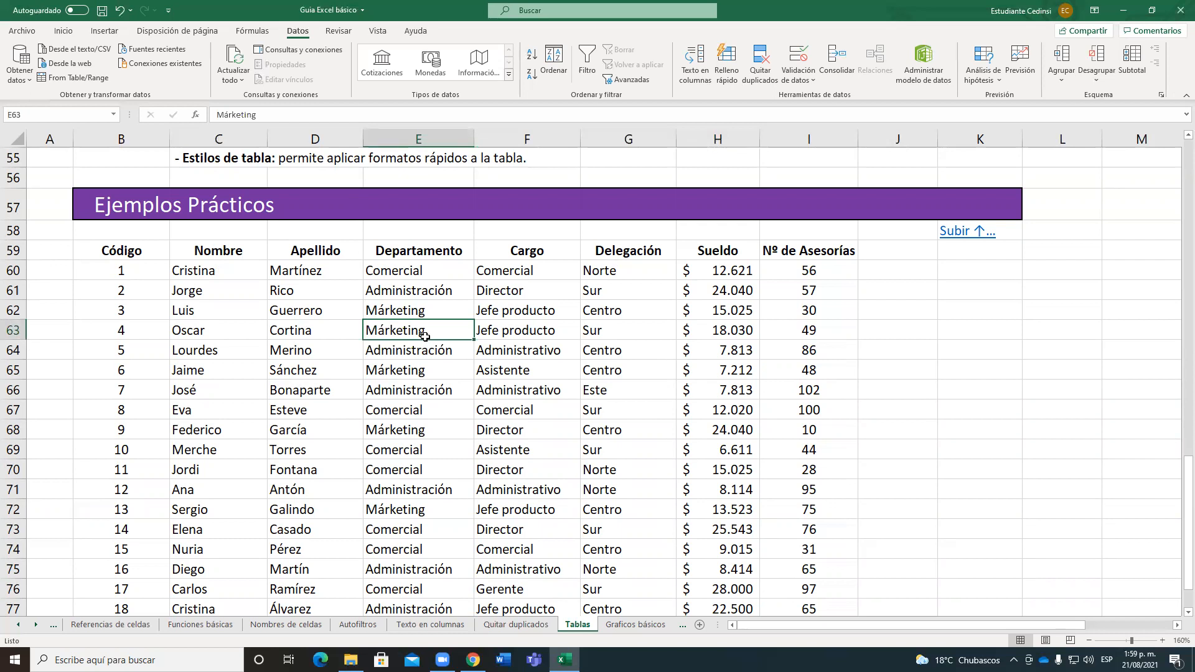
click(109, 32)
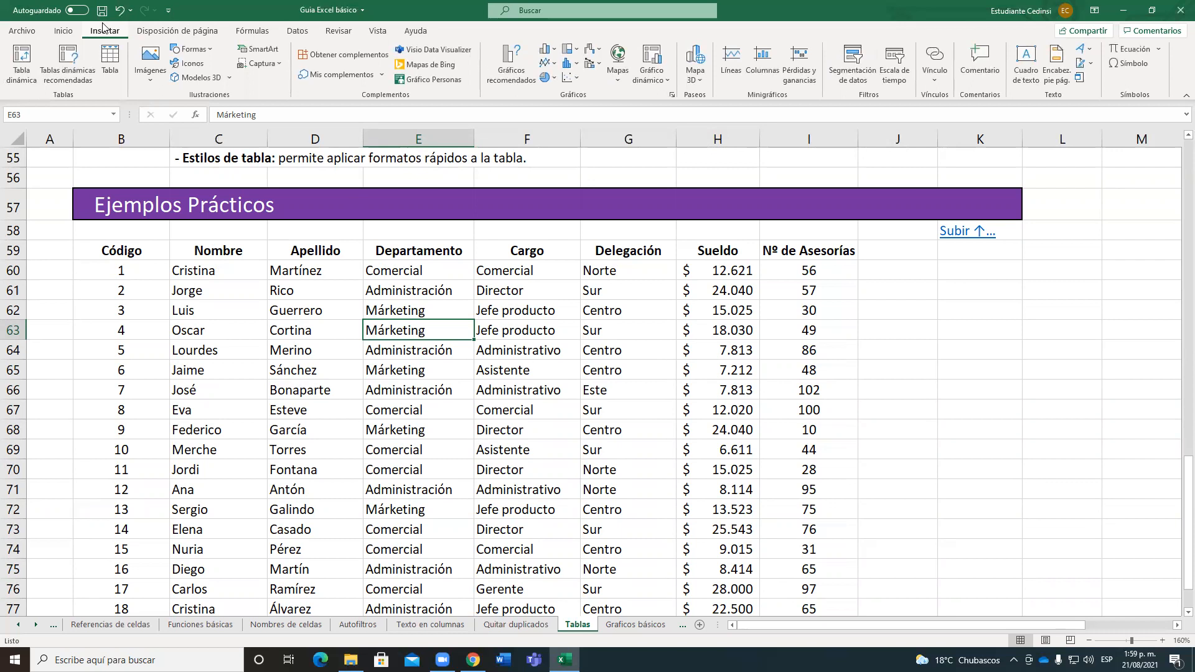
click(111, 63)
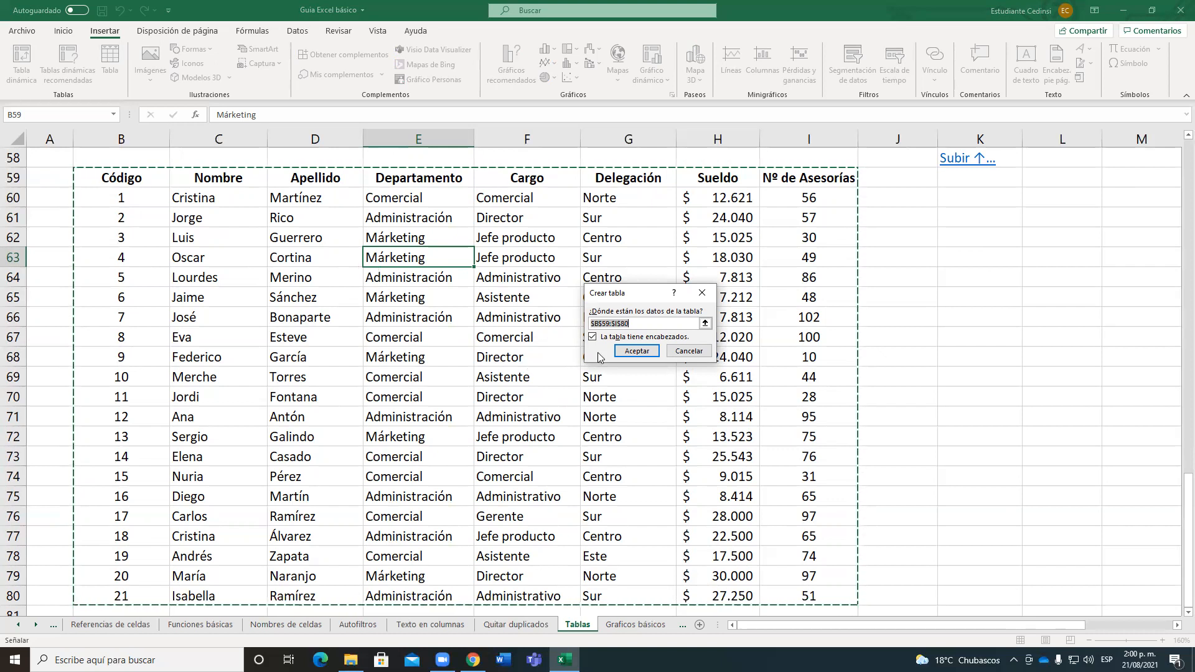
click(635, 351)
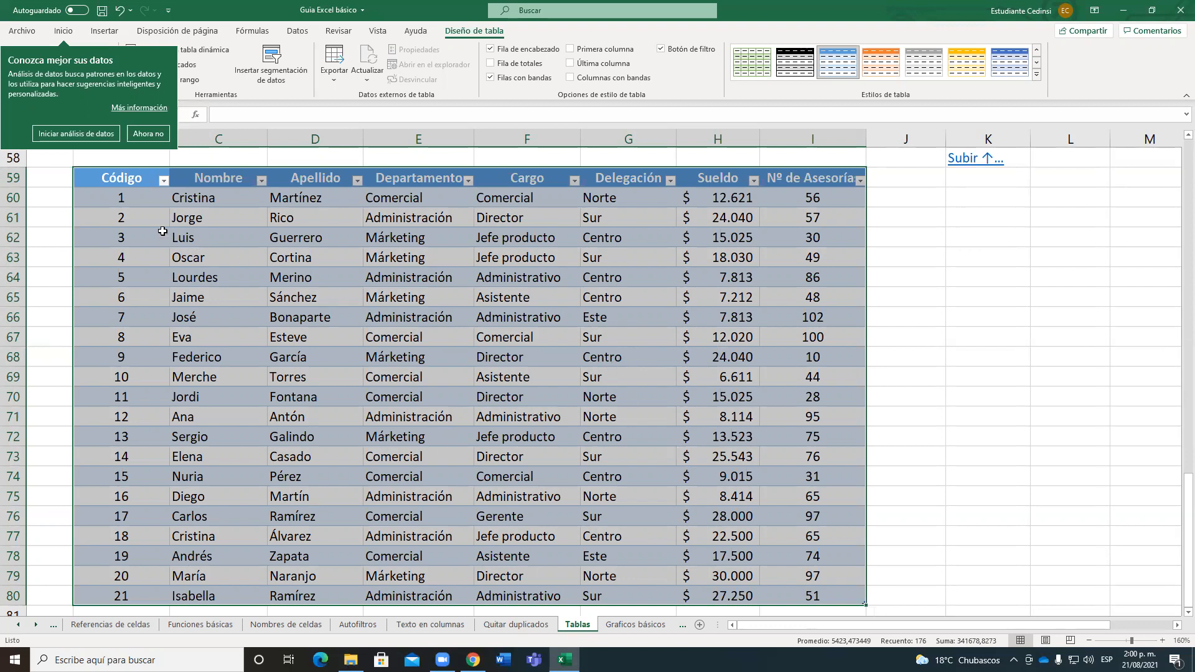
click(148, 133)
click(401, 308)
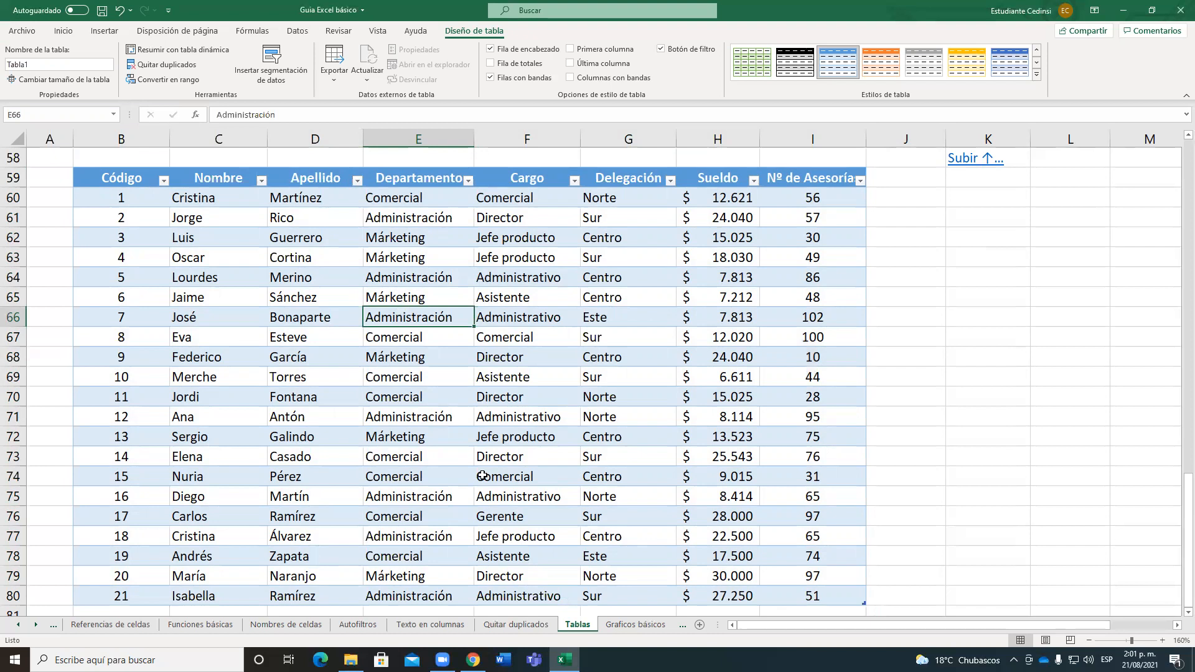
click(523, 352)
click(564, 311)
drag(560, 302, 566, 314)
click(757, 395)
click(527, 363)
click(452, 323)
- Apply the Blanco, Estilo de tabla medio 15 style to the employee table
click(492, 297)
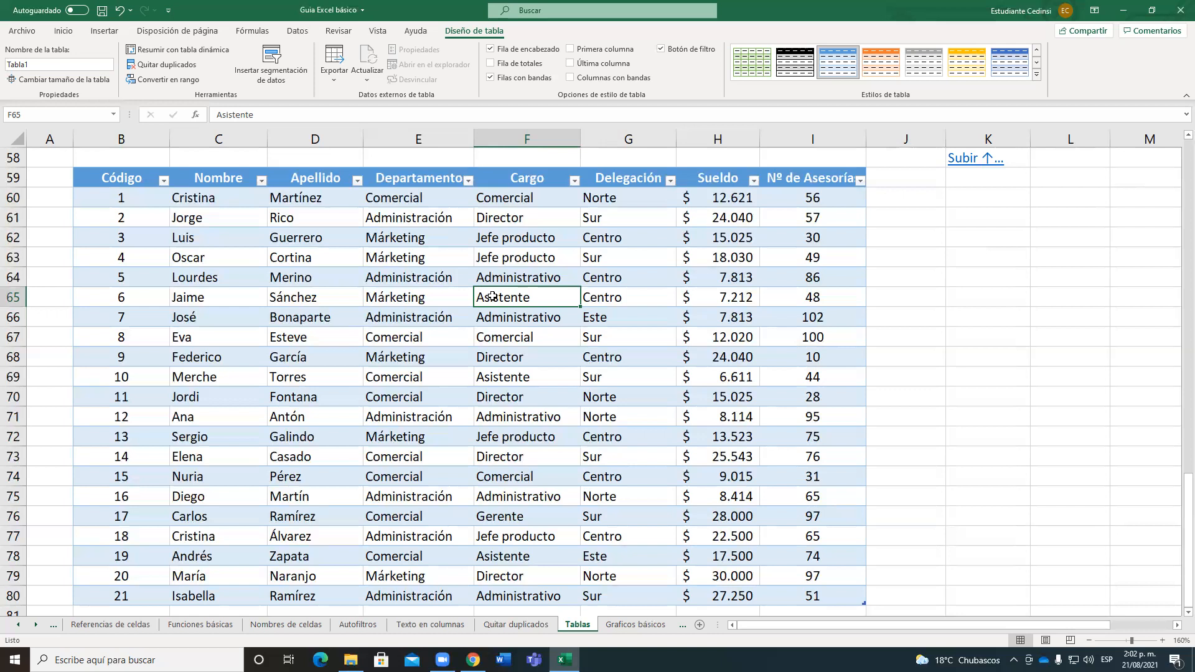
click(1035, 75)
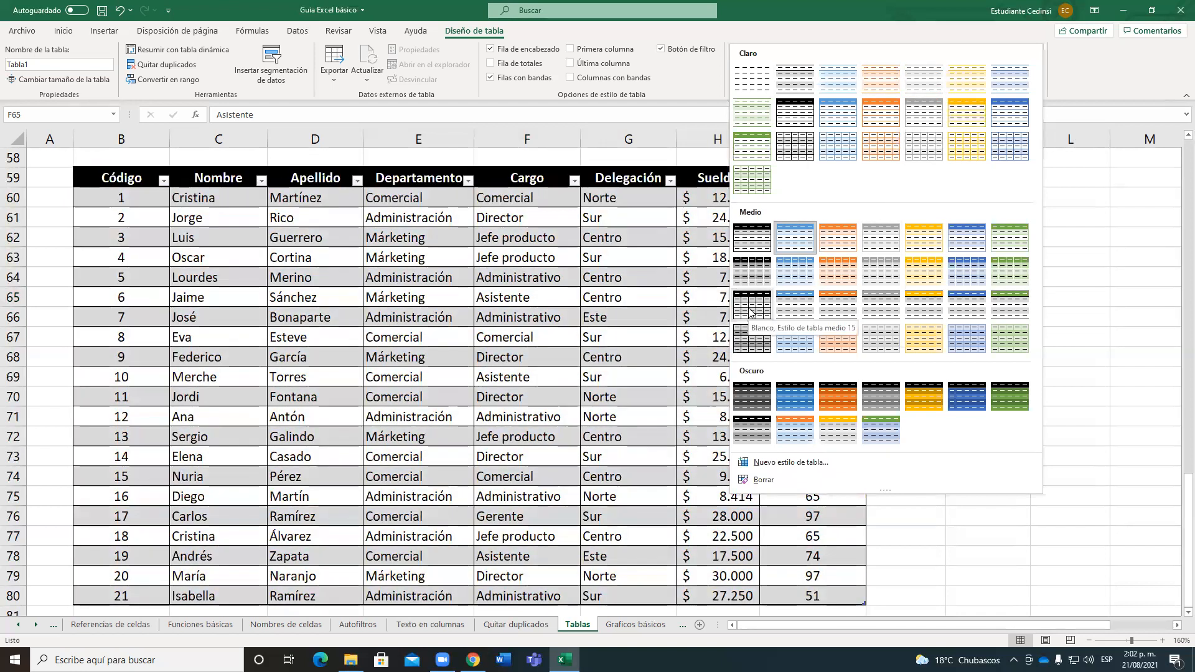
click(750, 312)
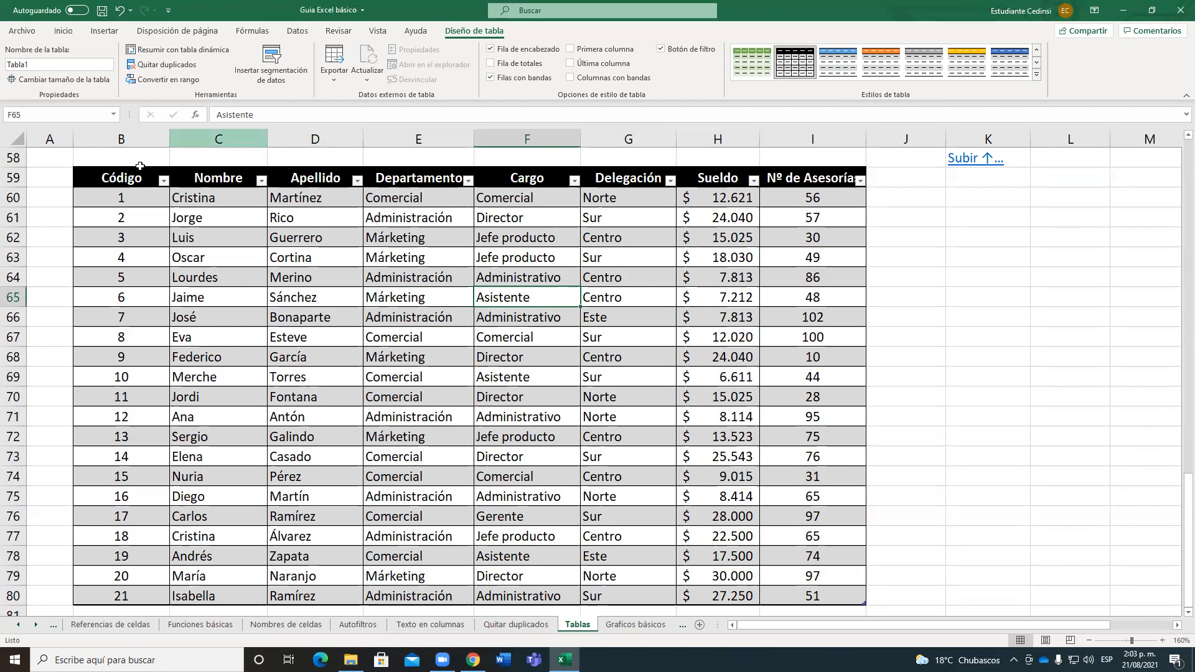
- Add a record with Código 22 in the row directly below the employee table
scroll(107, 258, down, 1)
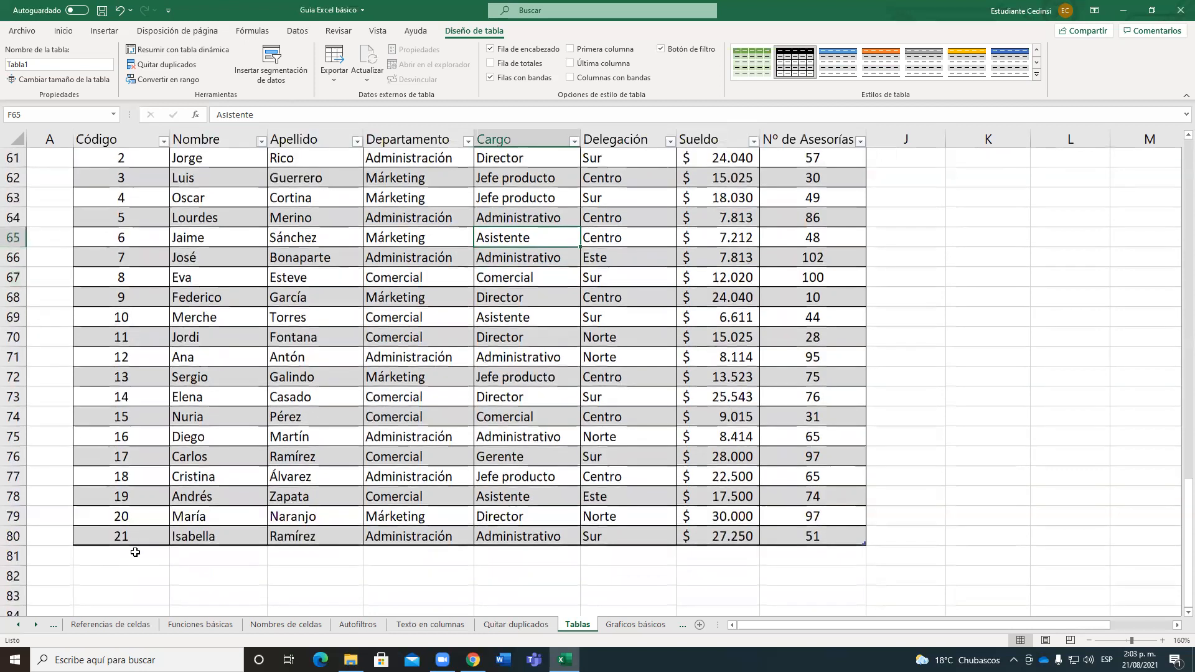
click(135, 552)
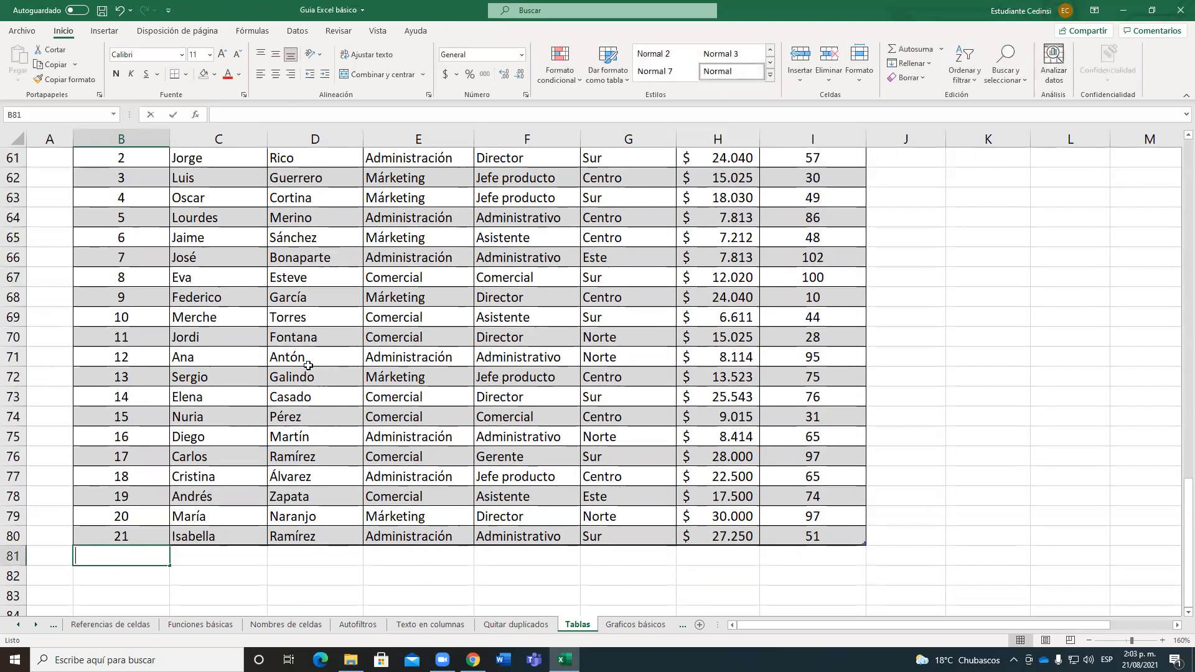
text(22)
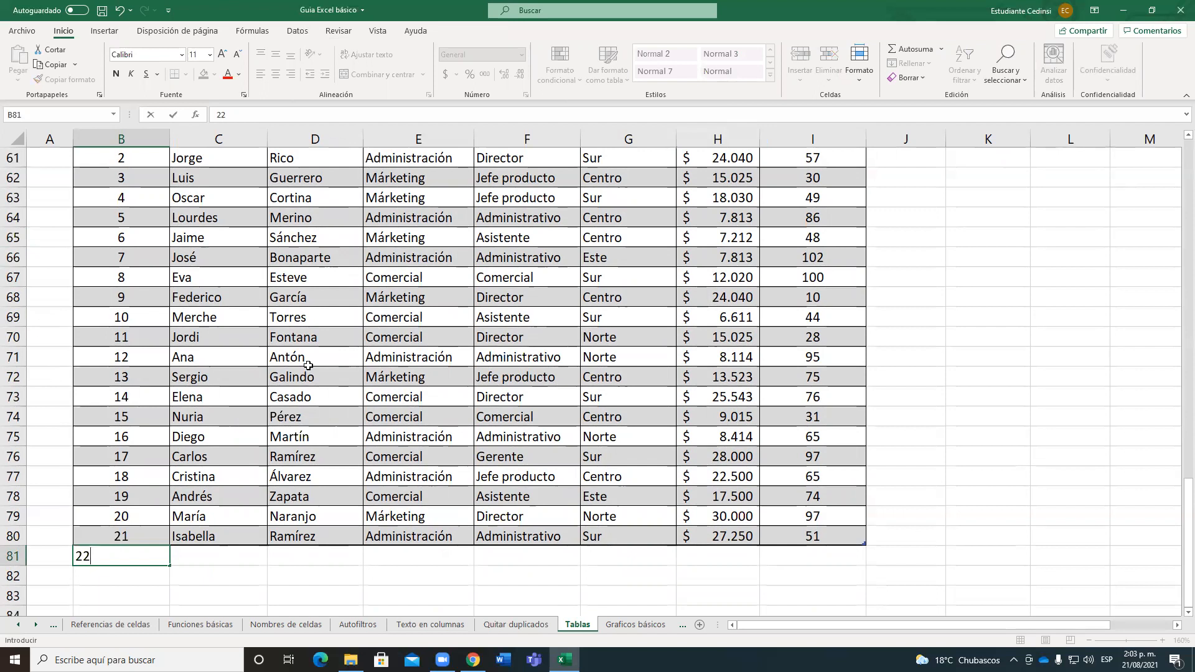
key(Return)
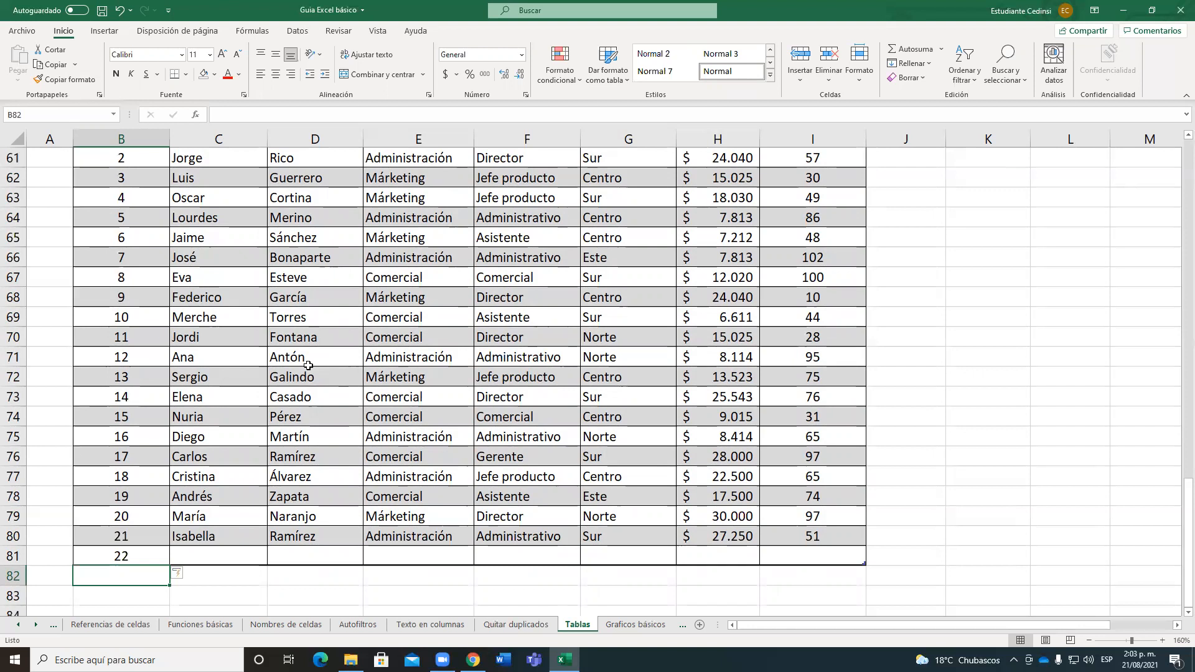
key(Page_Down)
key(Up)
key(Up)
key(Up)
key(Up)
key(Up)
key(Up)
key(Up)
key(Up)
key(Up)
key(Up)
key(Up)
key(Up)
key(Up)
key(Up)
key(Up)
key(Up)
key(Up)
key(Up)
key(Up)
key(Up)
key(Down)
key(Down)
key(Down)
key(Down)
key(Down)
key(Down)
key(Down)
key(Down)
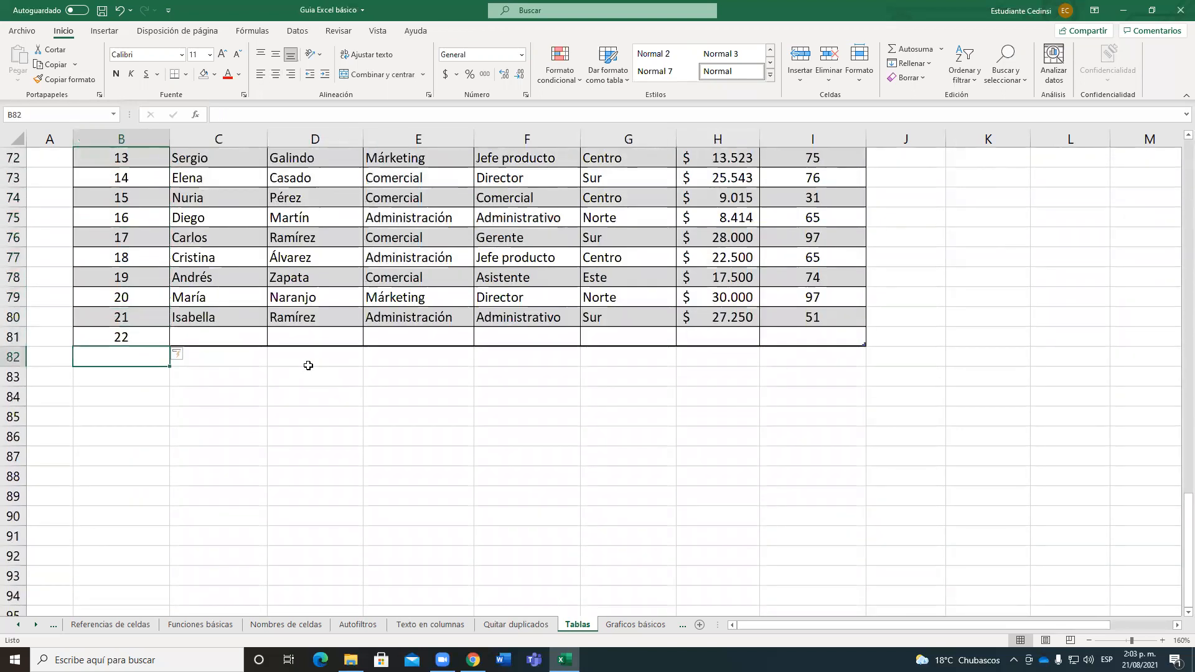
key(Page_Down)
key(Up)
key(Up)
key(Up)
key(Up)
key(Up)
key(Up)
key(Up)
key(Up)
key(Up)
key(Up)
key(Up)
key(Up)
key(Up)
key(Up)
key(Up)
key(Up)
key(Up)
key(Up)
key(Up)
key(Up)
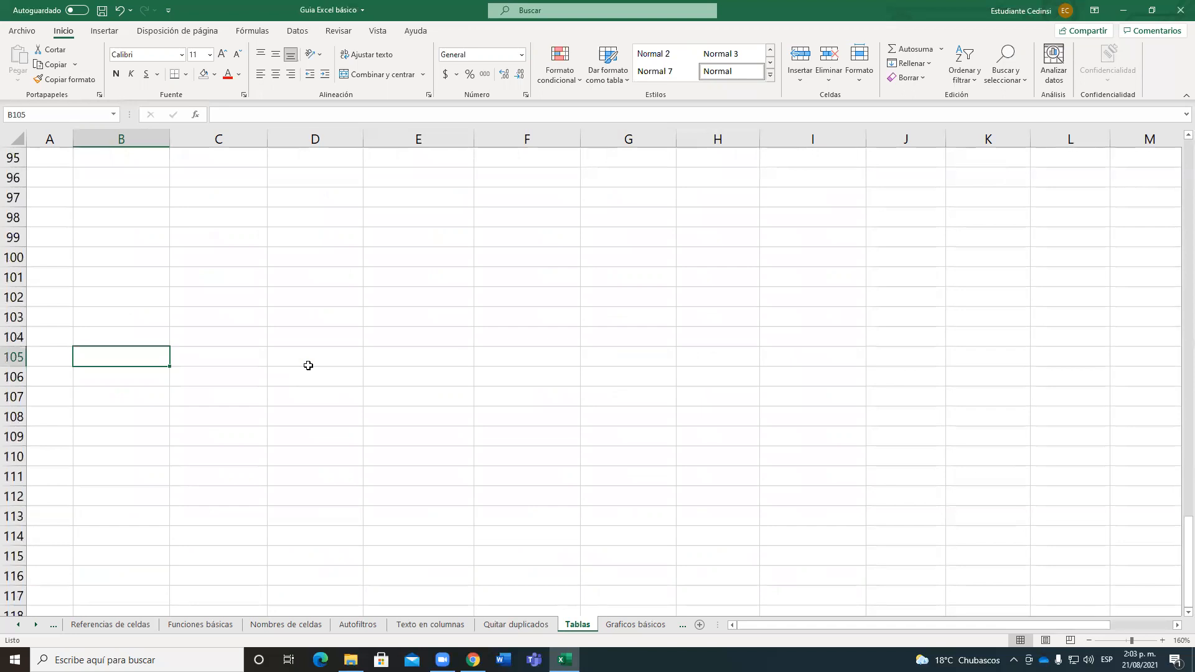
key(Down)
key(Down)
key(Down)
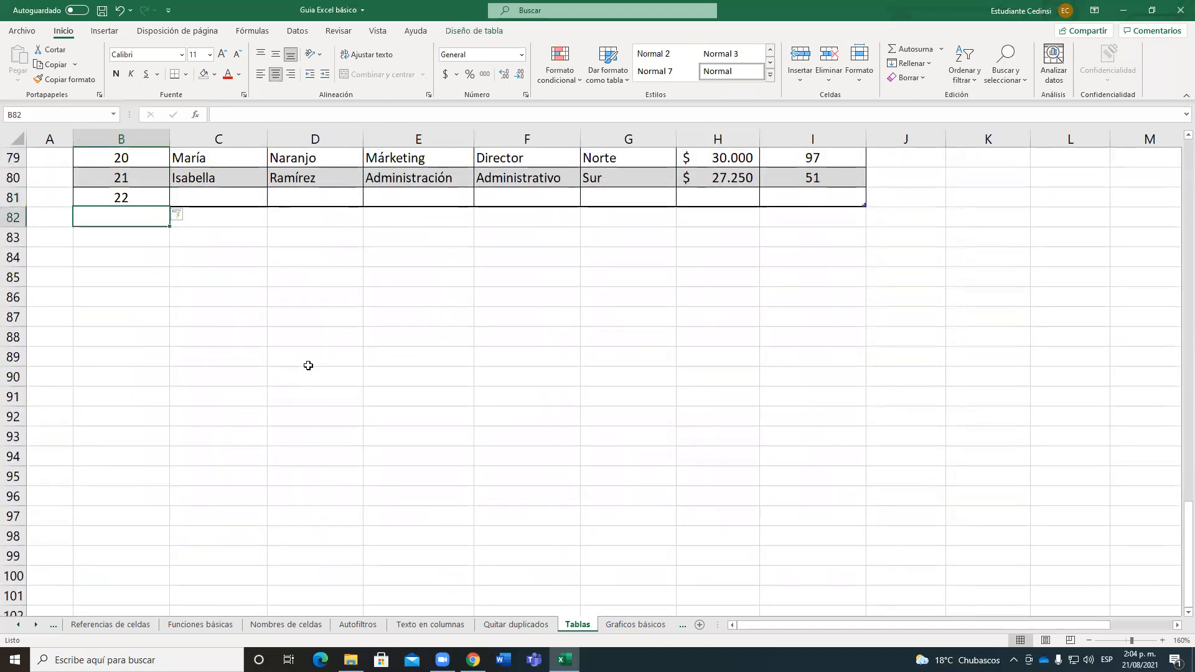
- Add another record with Código 23 directly below the record with Código 22
text(232)
key(BackSpace)
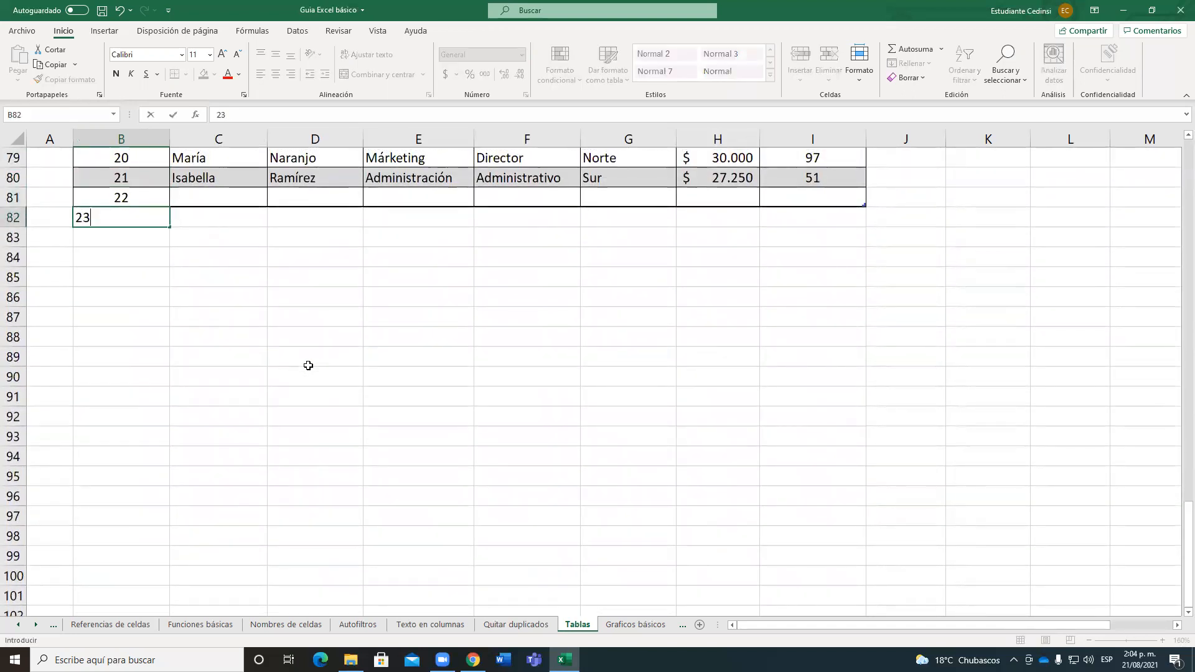
key(Return)
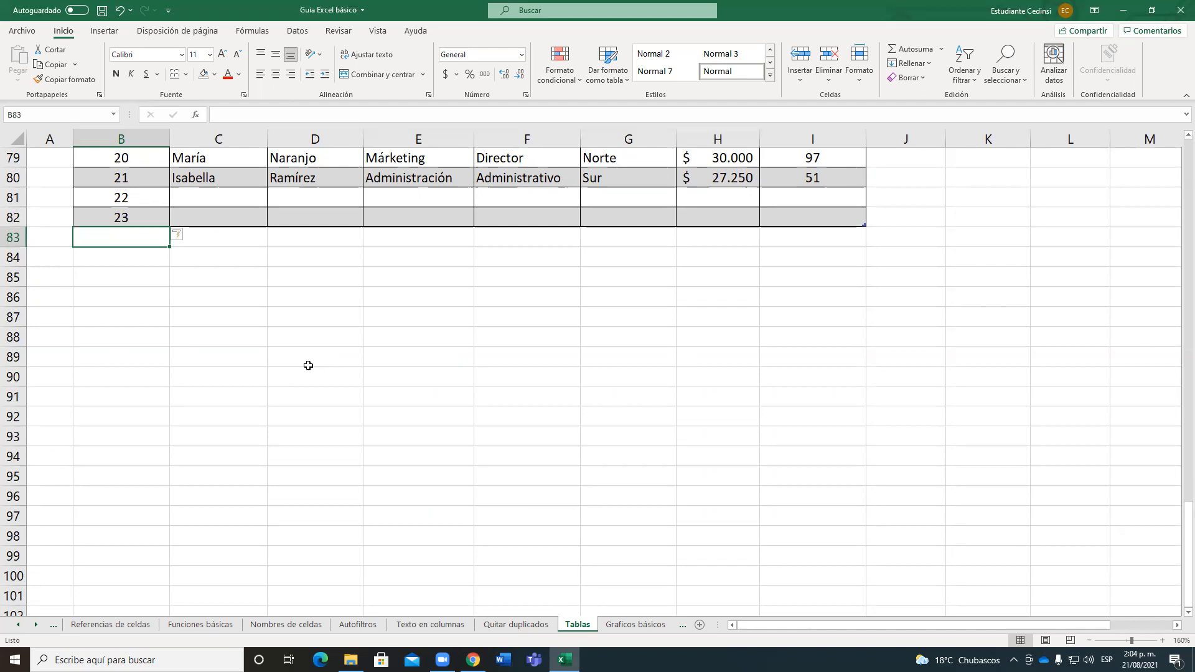
- Delete the sheet row containing the record with Código 22
right_click(13, 198)
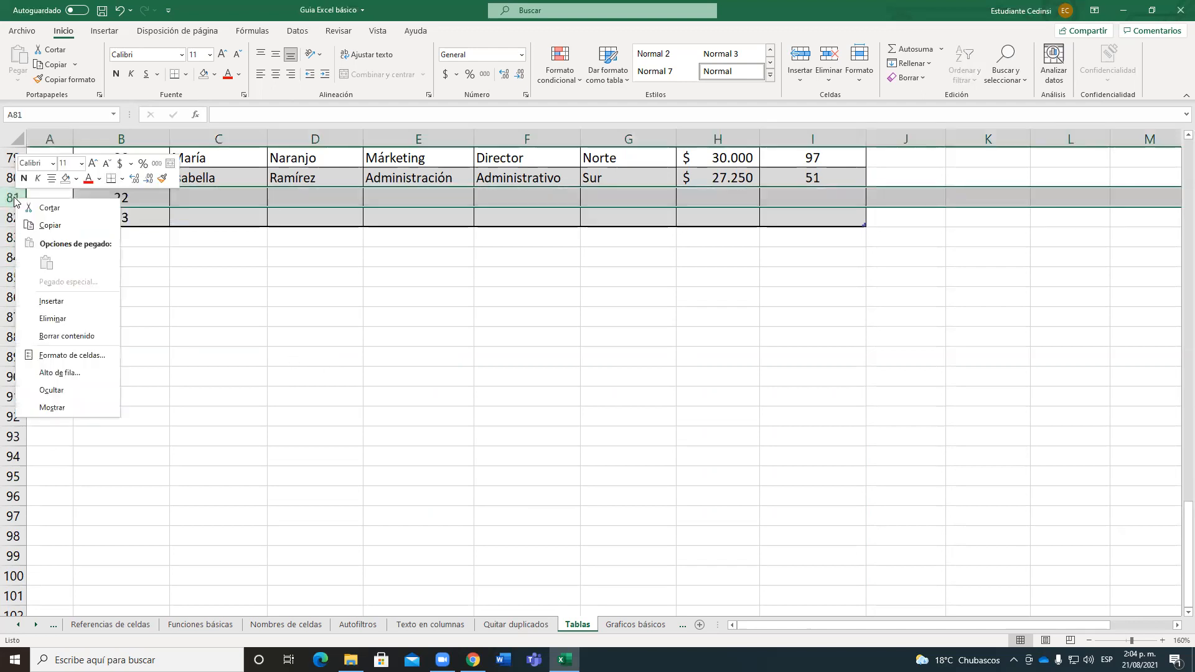
click(75, 319)
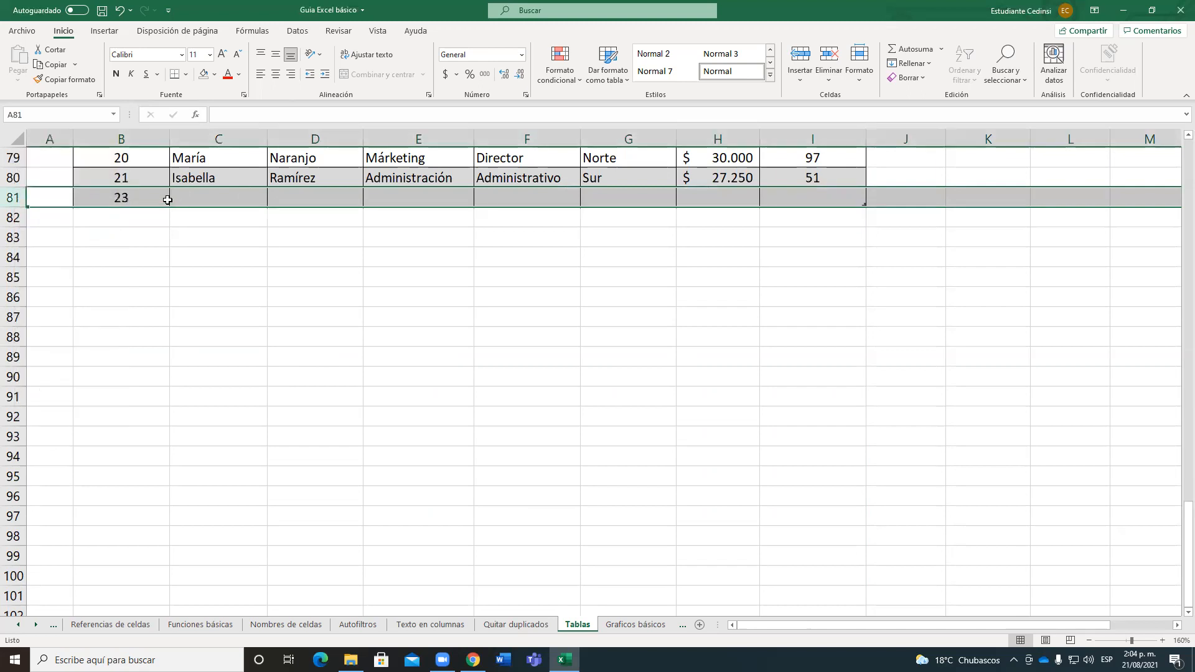
click(165, 199)
click(212, 182)
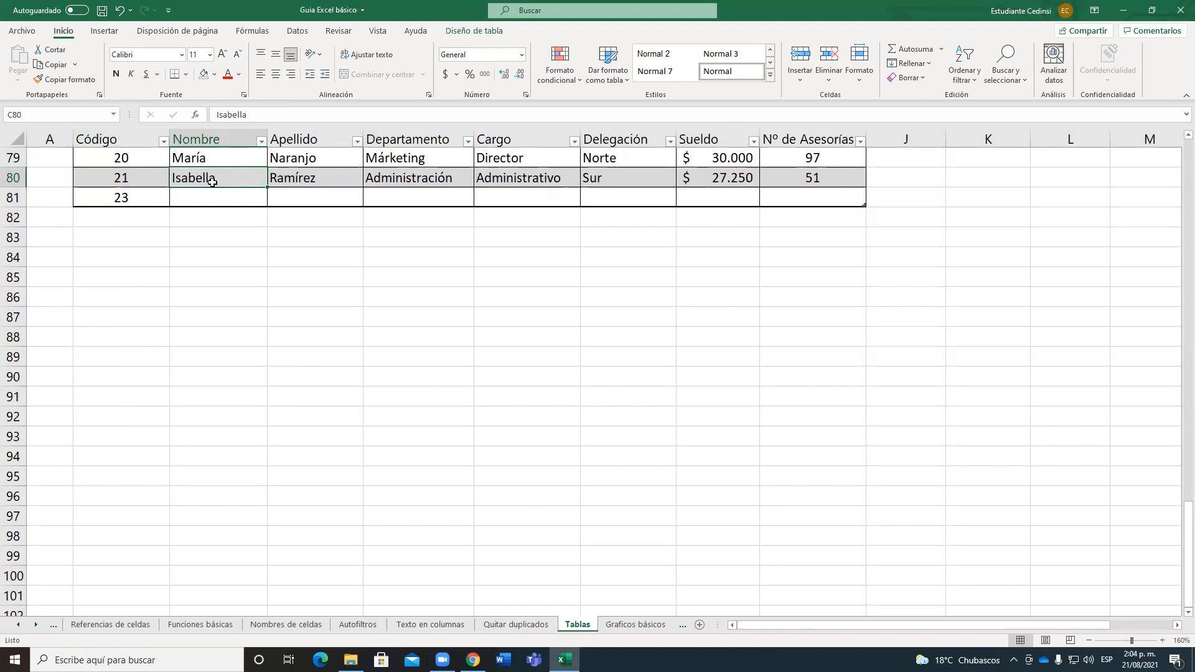
- Add a column headed Subsidio immediately after the Nº de Asesorías column of the employee table
scroll(760, 422, up, 10)
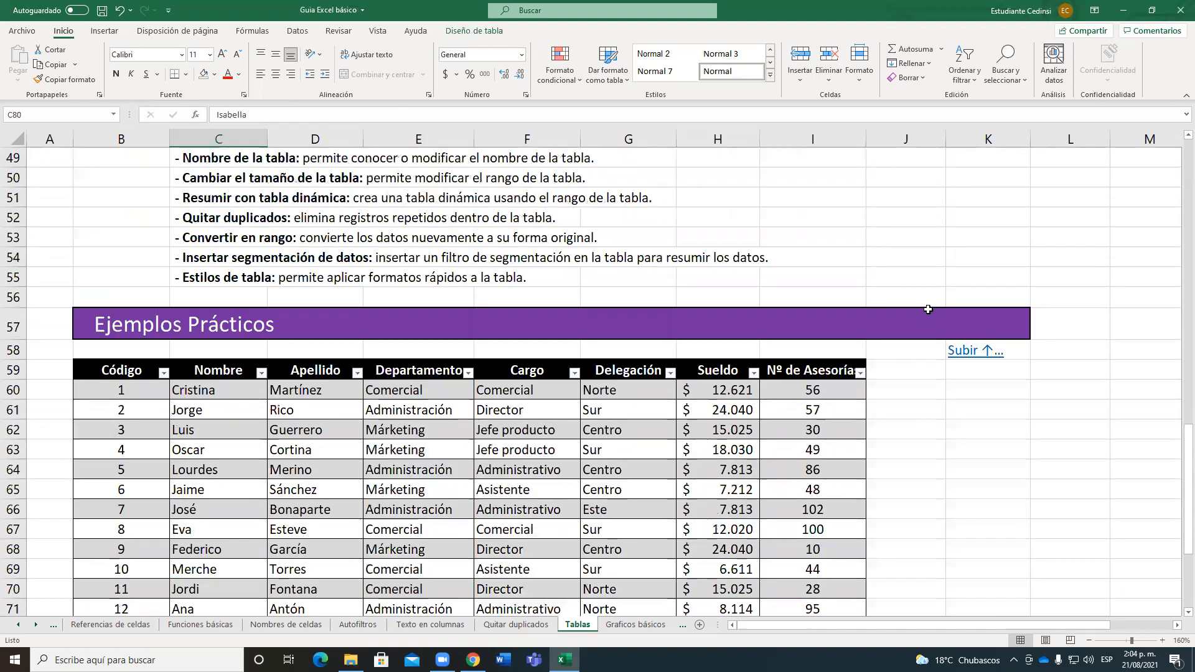
scroll(914, 344, down, 1)
click(916, 314)
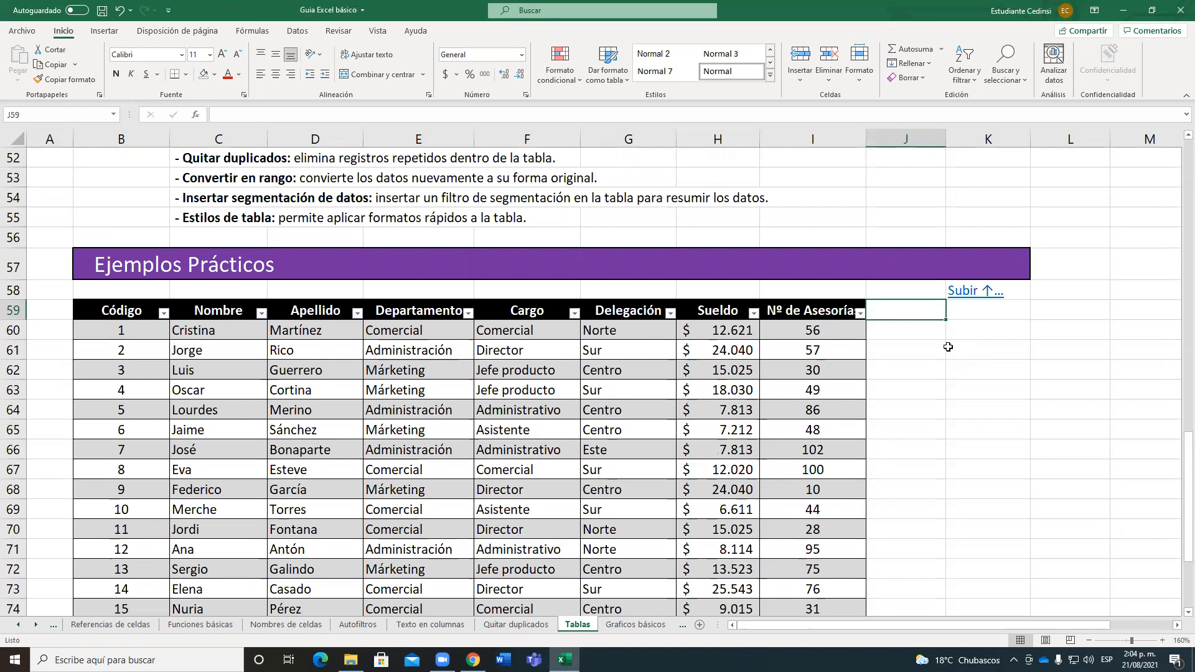
text(Subsidio)
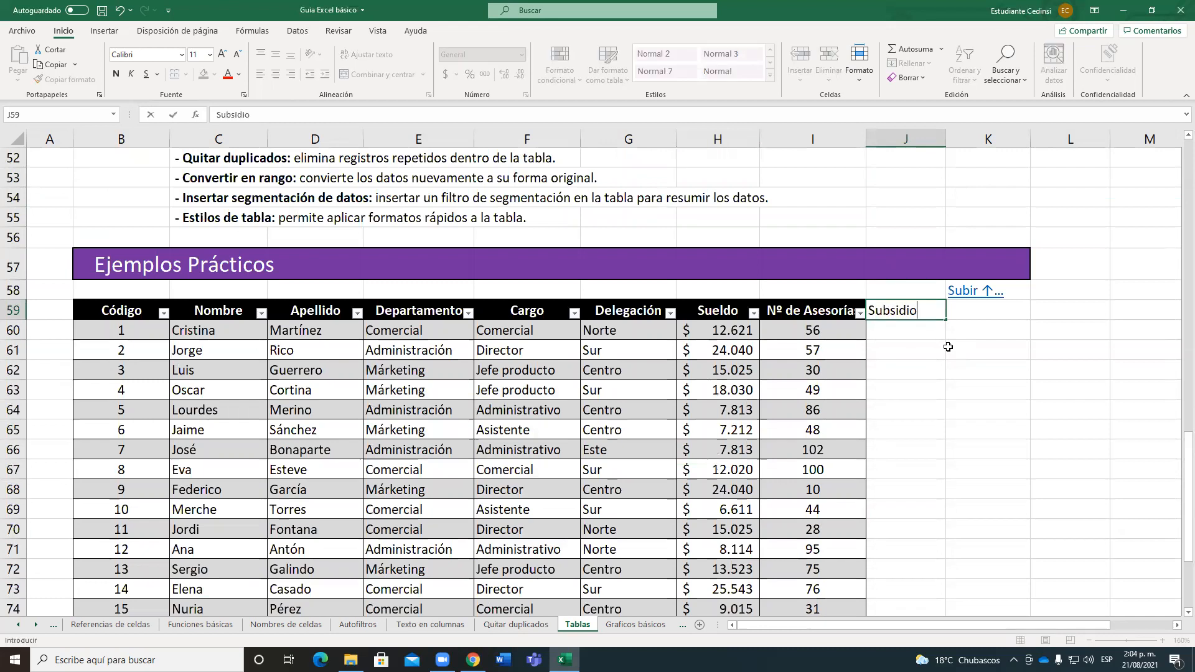
key(Return)
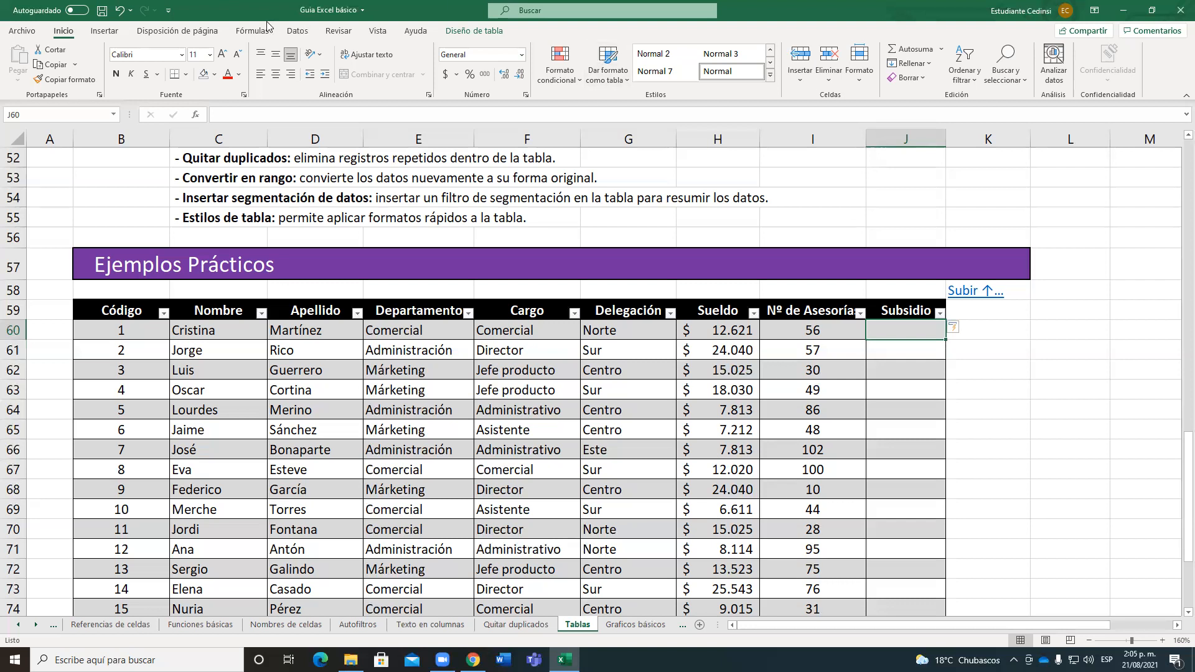
- Undo the Subsidio column, the row deletion and the added records with Código 22 and 23
click(121, 12)
click(120, 12)
click(120, 13)
click(120, 13)
click(121, 13)
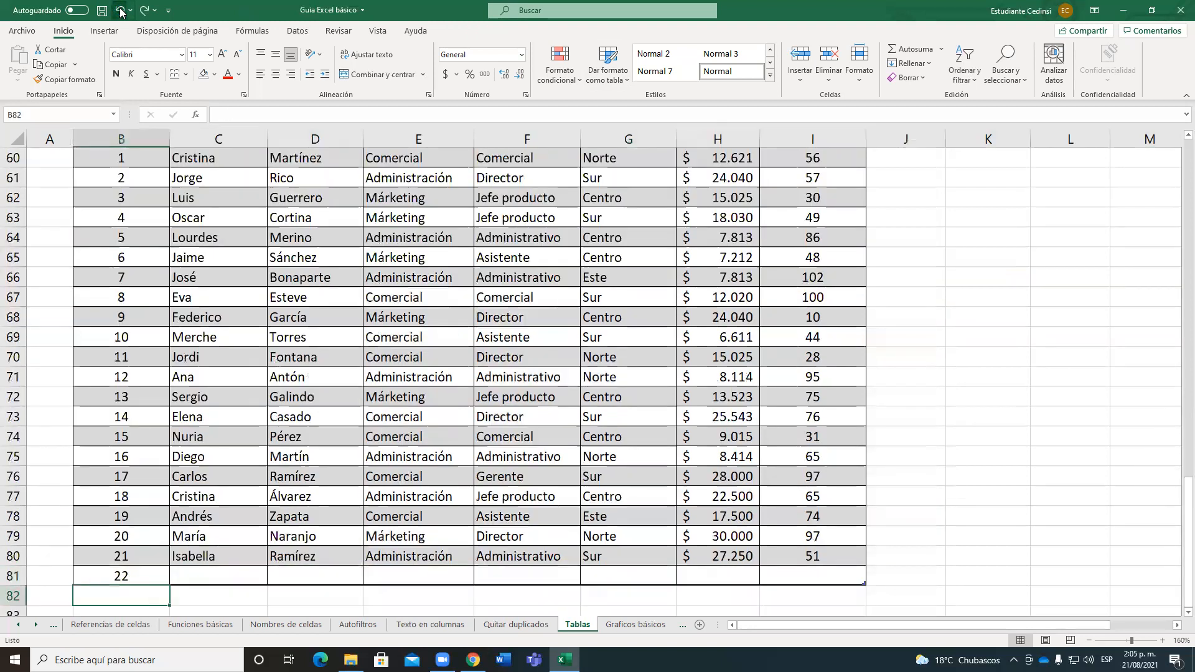
click(121, 13)
click(121, 12)
- Turn on the totals row for the employee table
click(418, 316)
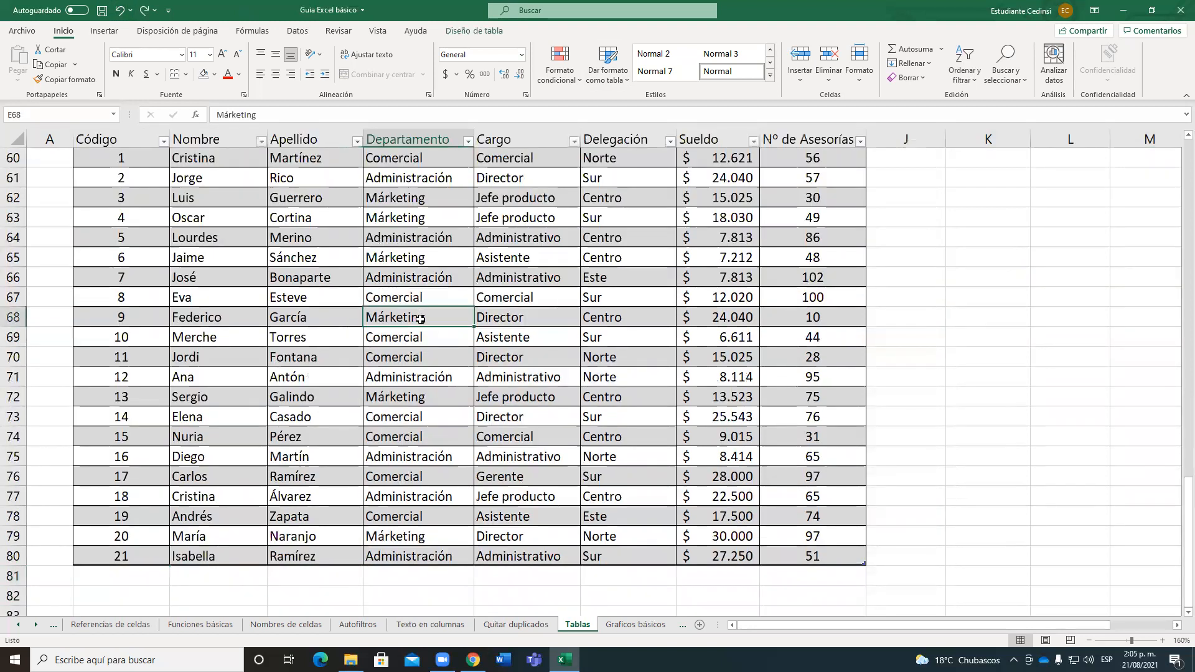
scroll(448, 305, up, 1)
click(484, 289)
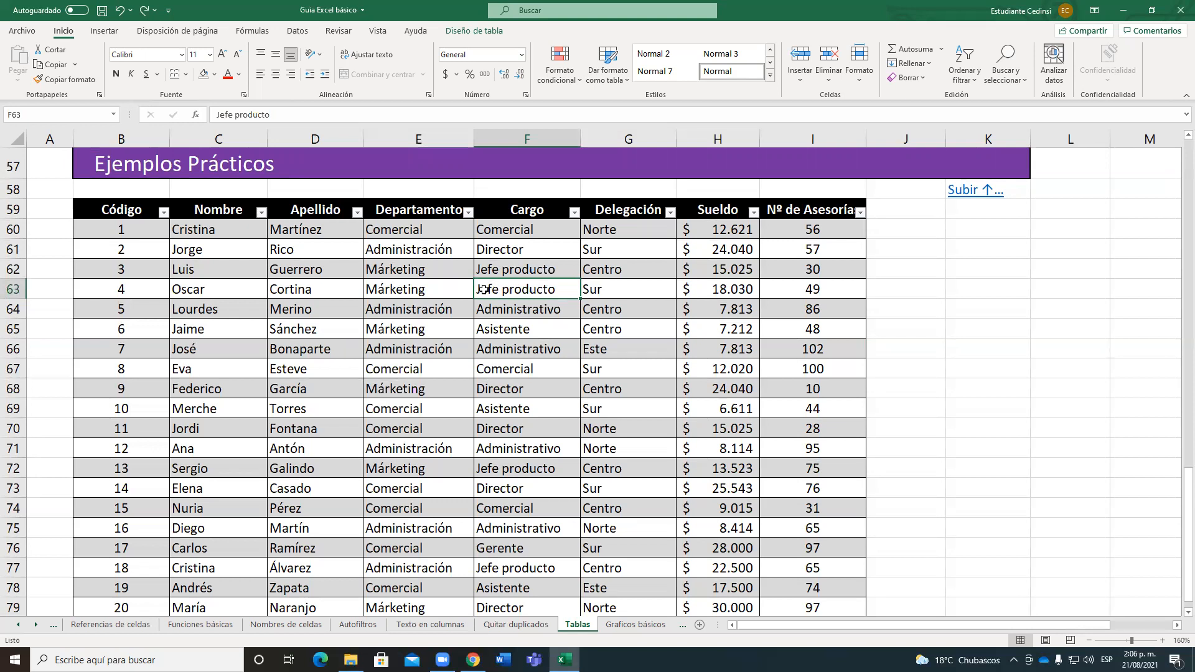
click(637, 303)
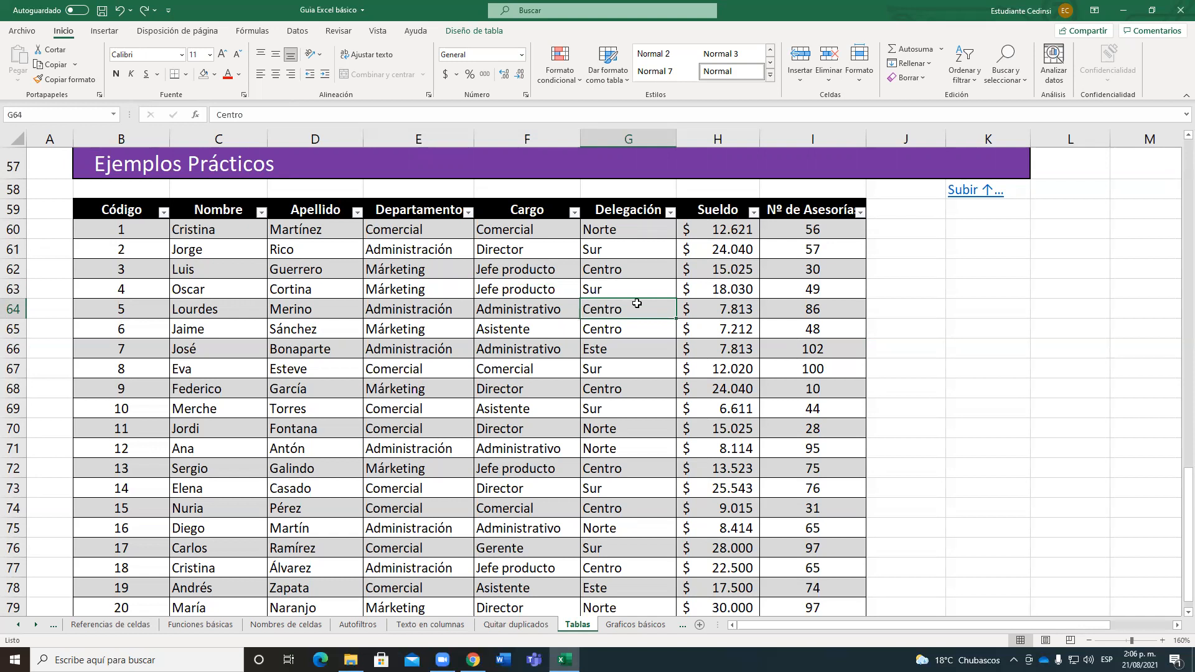
click(477, 31)
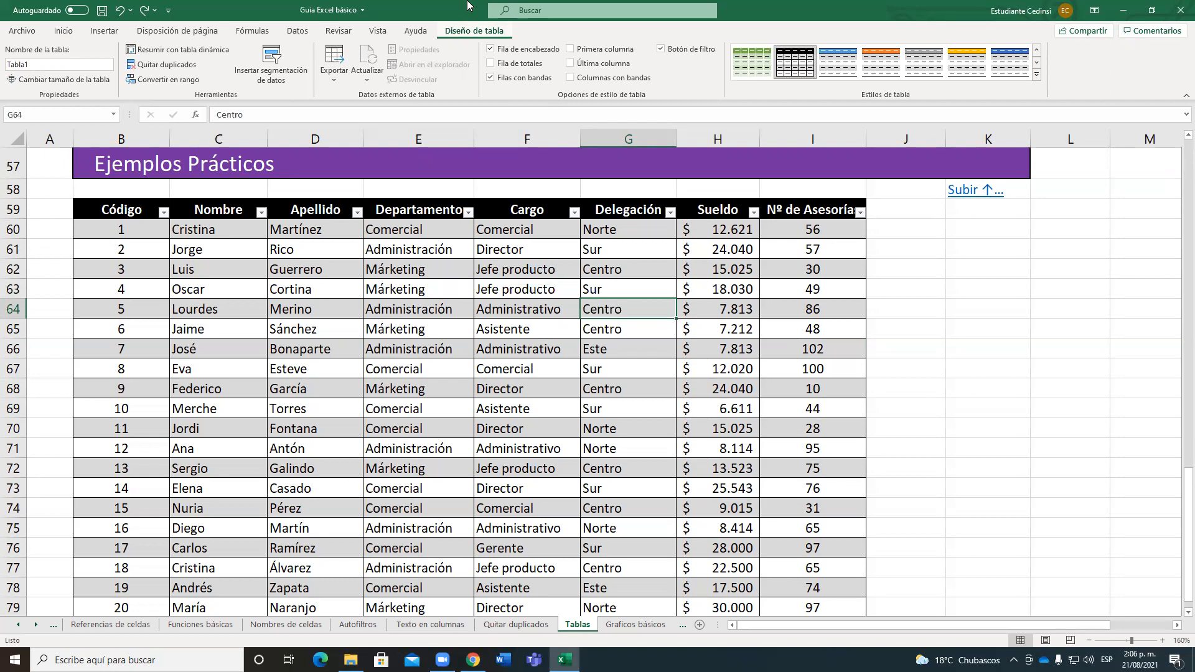
click(516, 64)
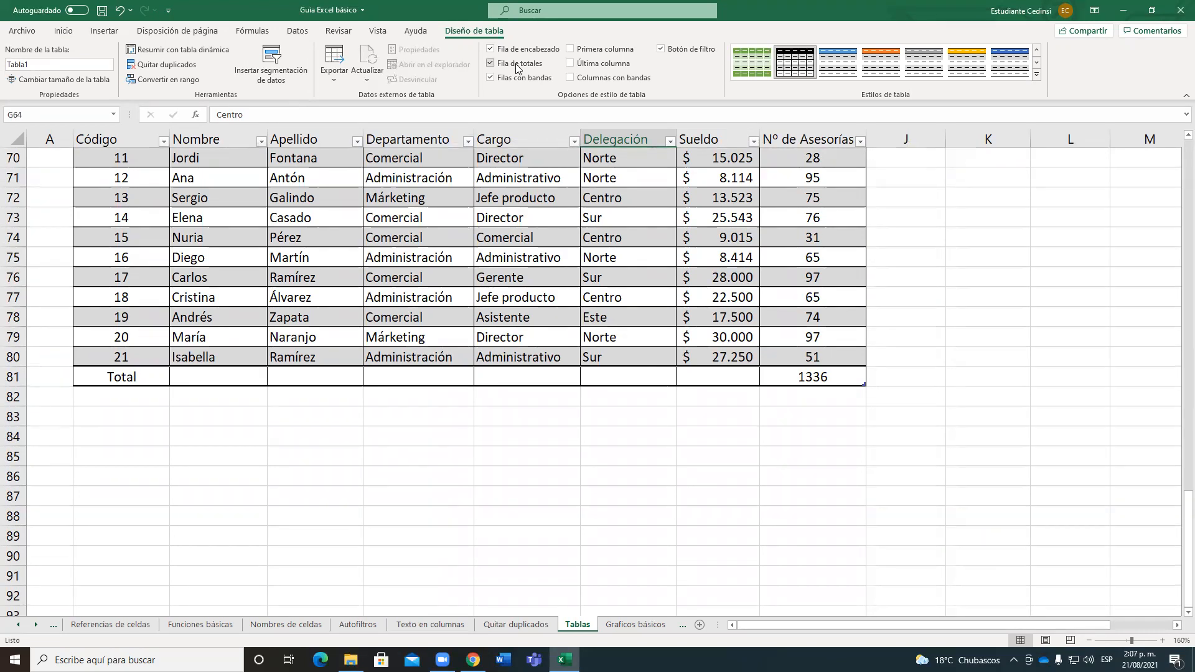
- Set the totals row of the Sueldo column to calculate the average (Promedio)
click(733, 380)
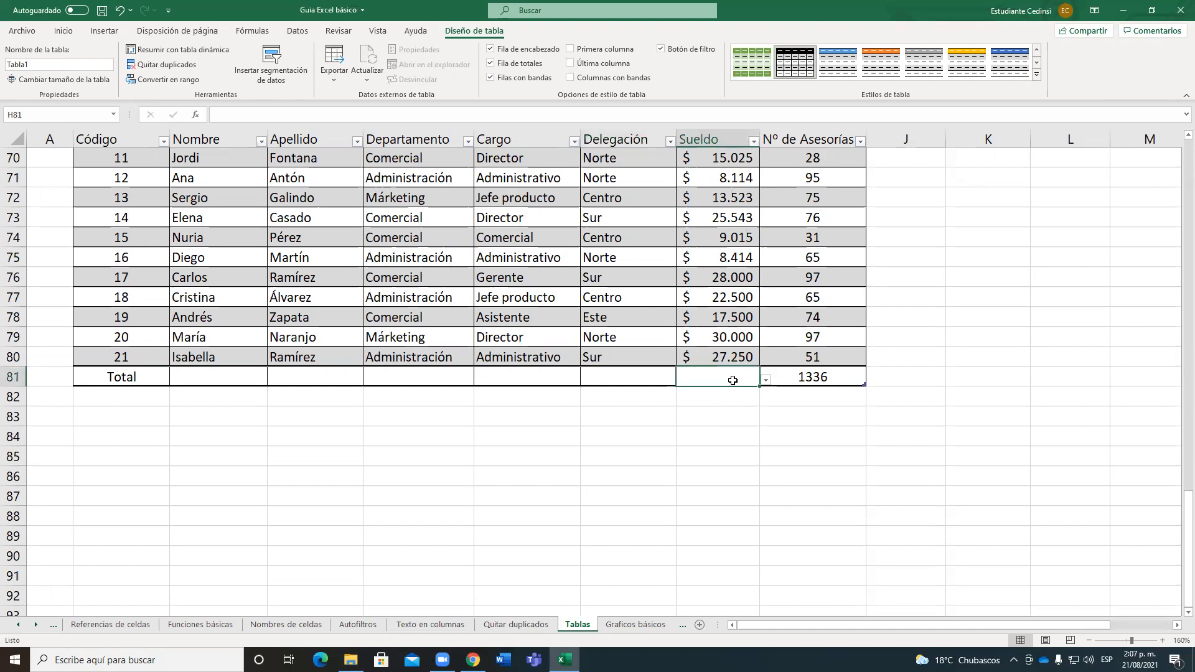
click(765, 380)
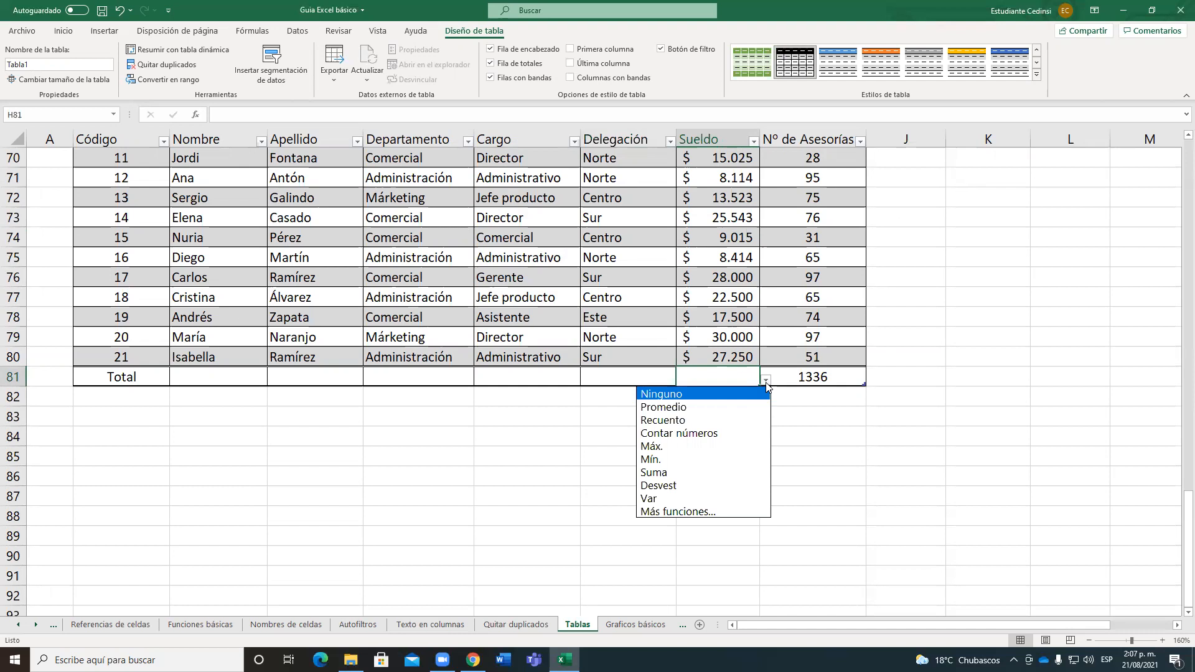
click(733, 407)
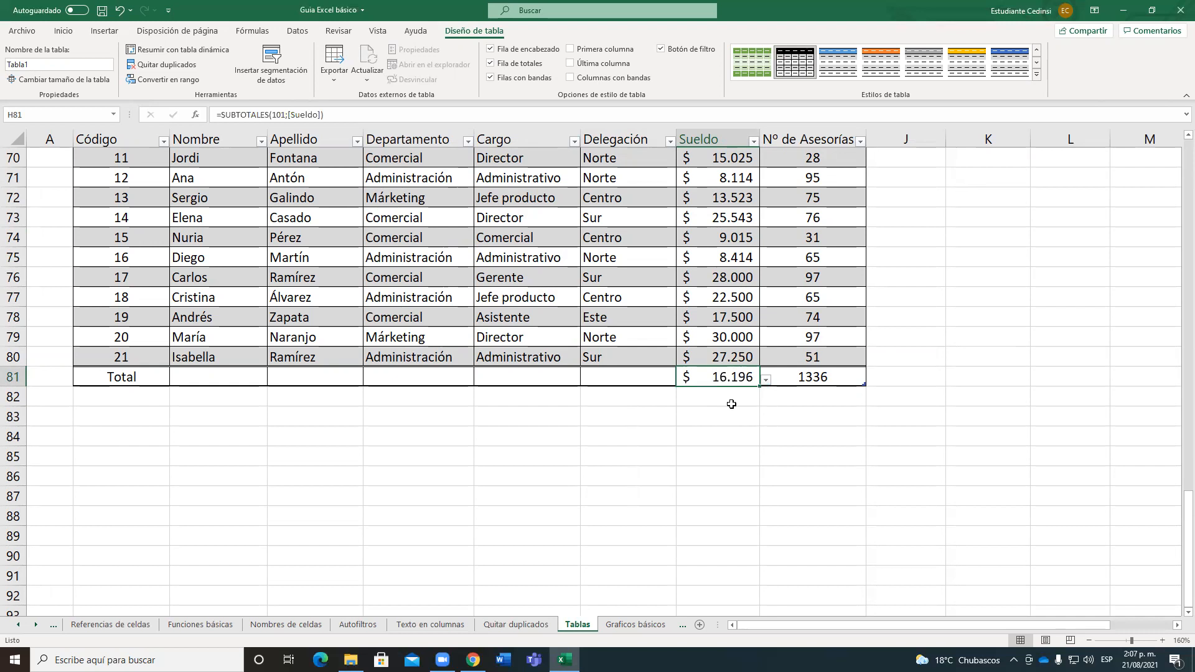
- Set the totals row to sum the Sueldo column (Suma) and count the entries in the Nombre column (Recuento)
click(766, 380)
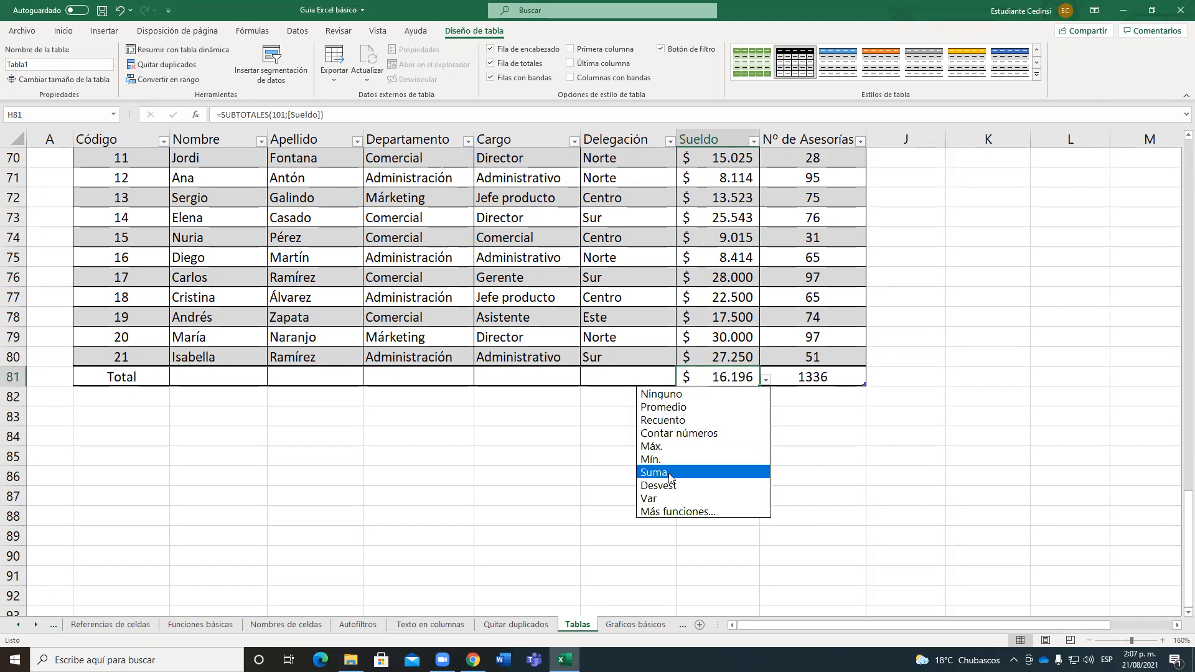
click(654, 473)
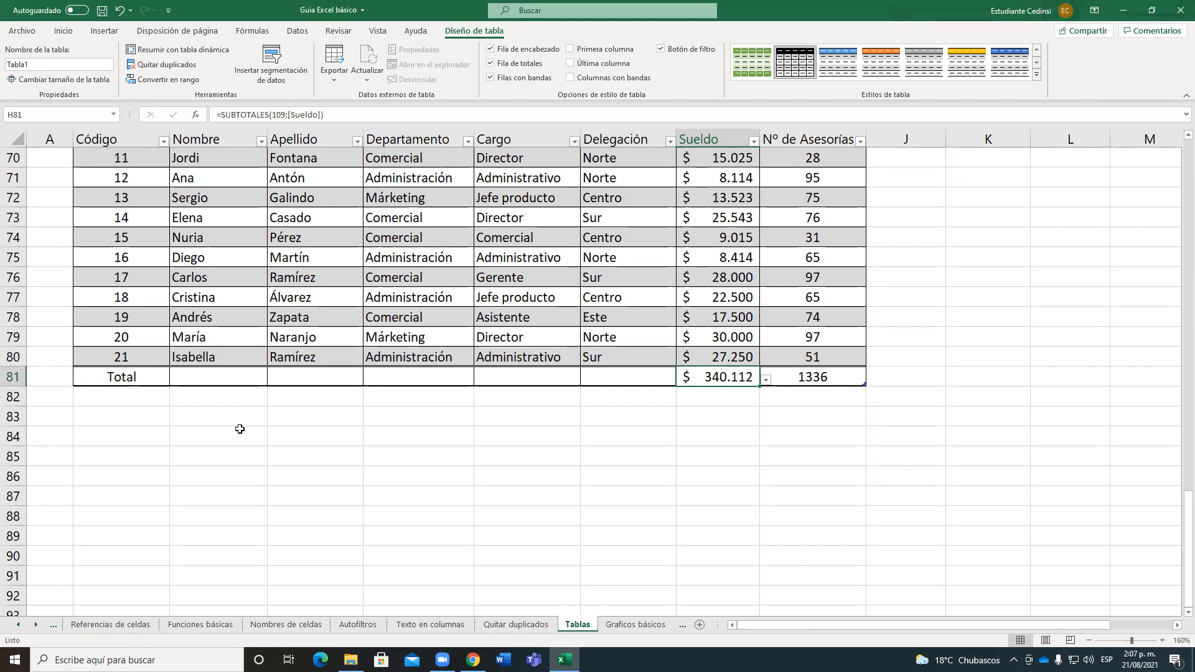
click(237, 379)
click(273, 379)
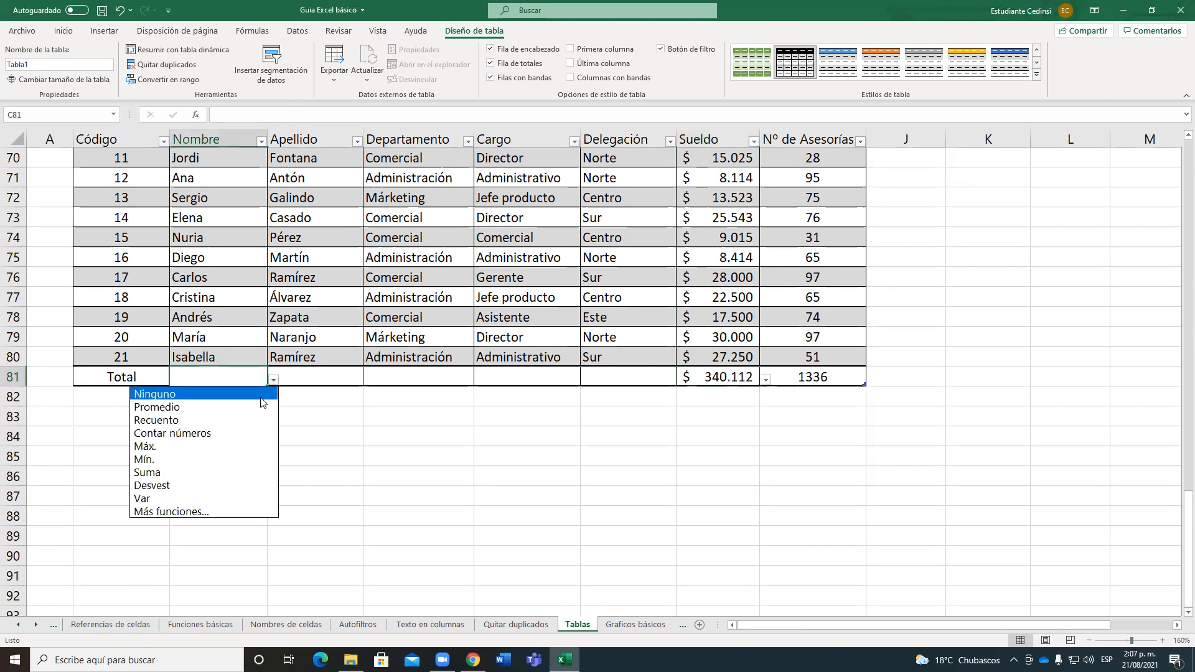
click(193, 411)
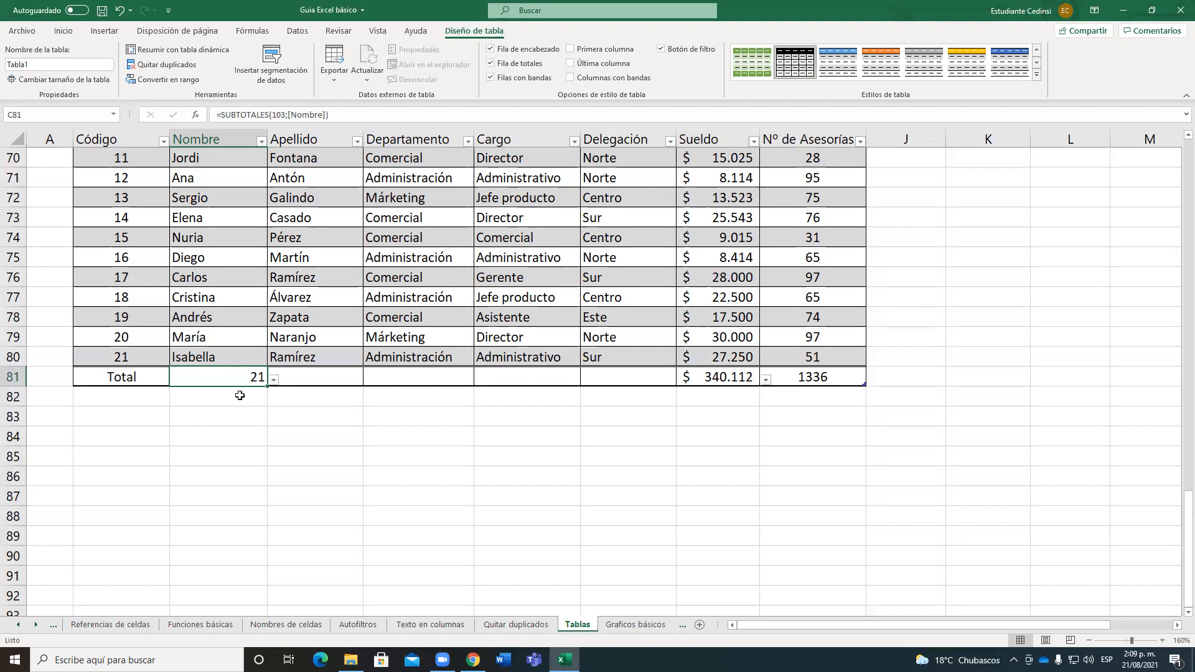
- Turn off the totals row of the employee table
click(506, 63)
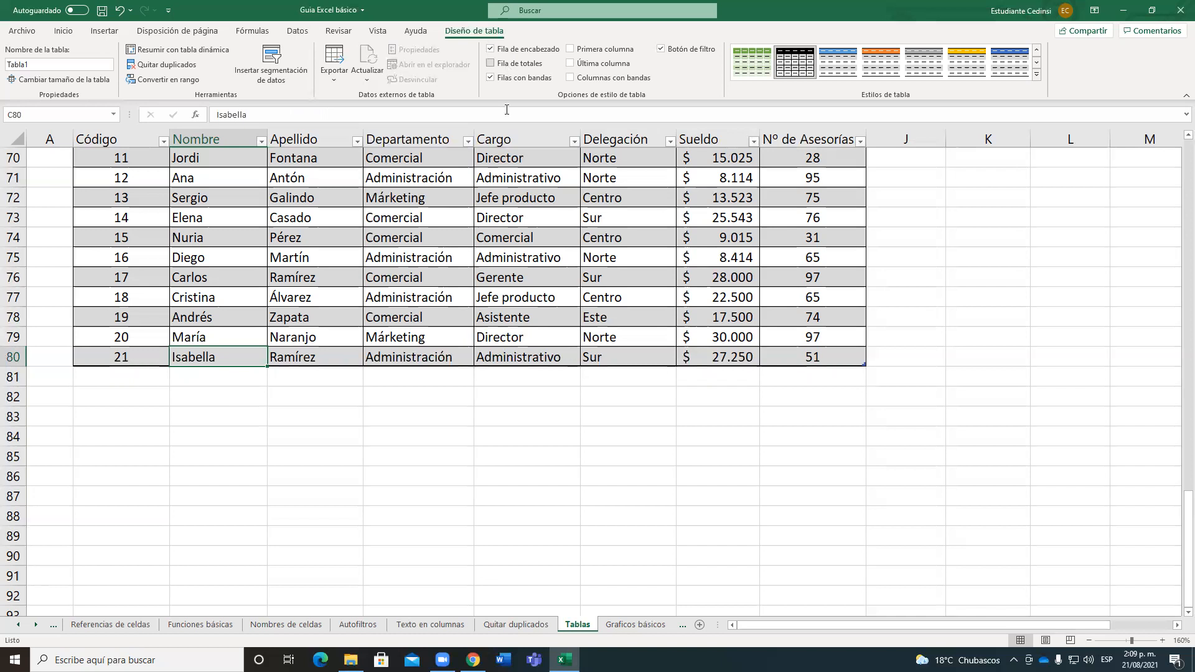
scroll(535, 280, up, 5)
click(535, 317)
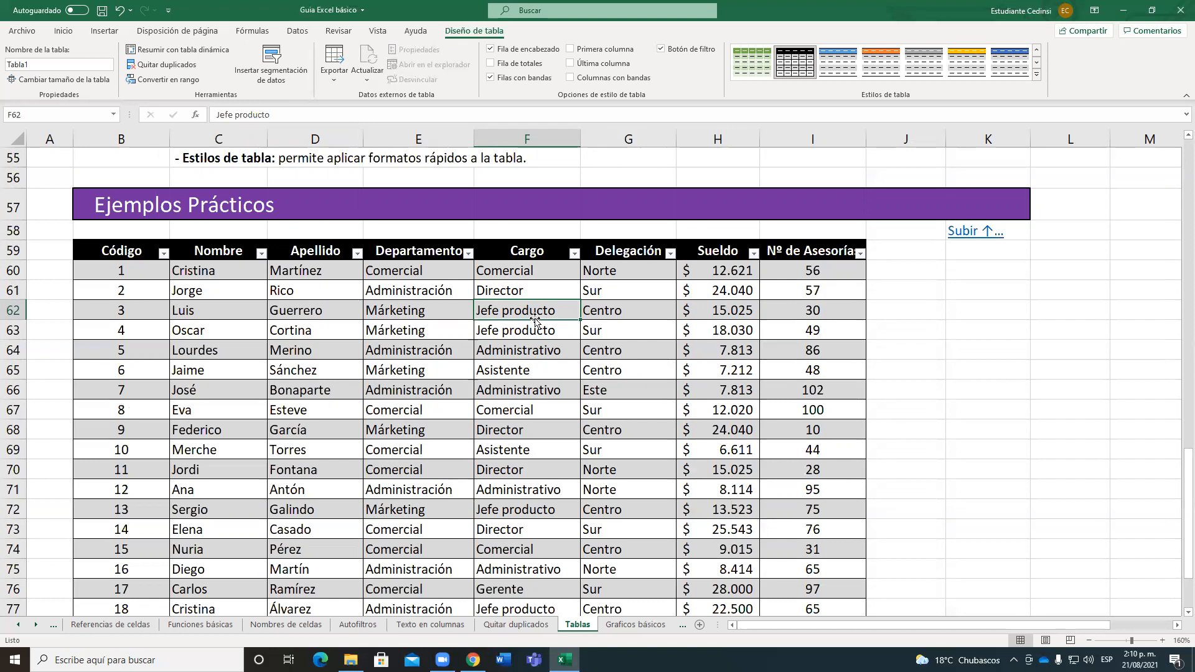
- Examine the sort and filter options of the Cargo and Delegación columns without applying any filter
scroll(546, 346, down, 2)
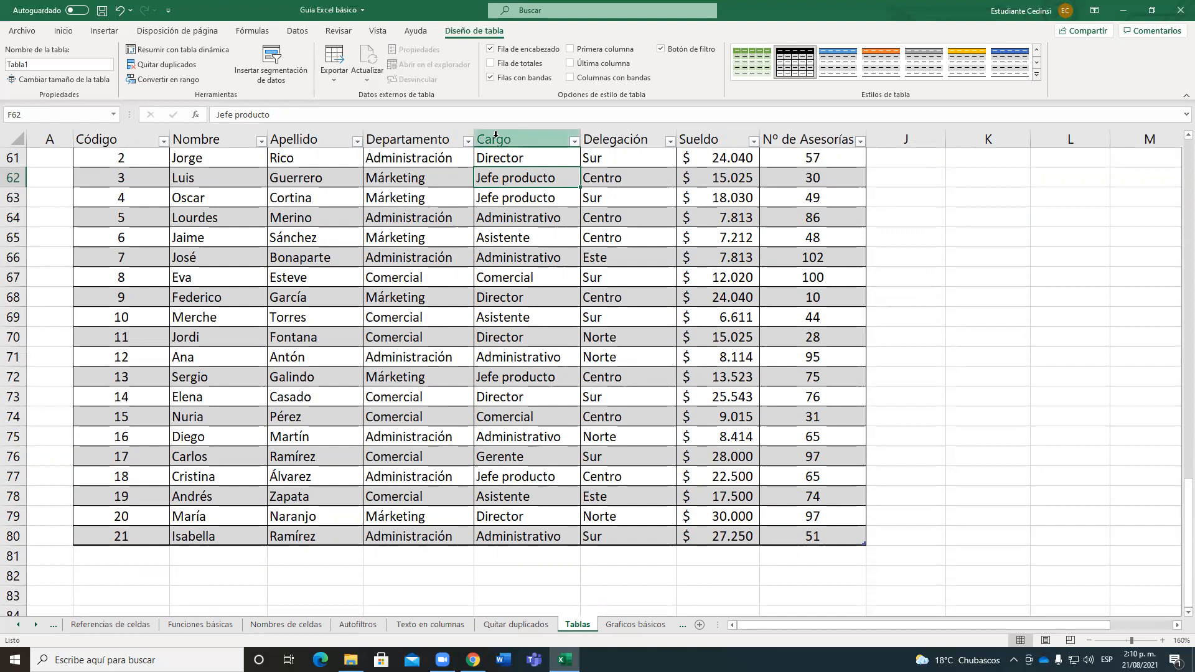
click(573, 141)
mouse_move(566, 196)
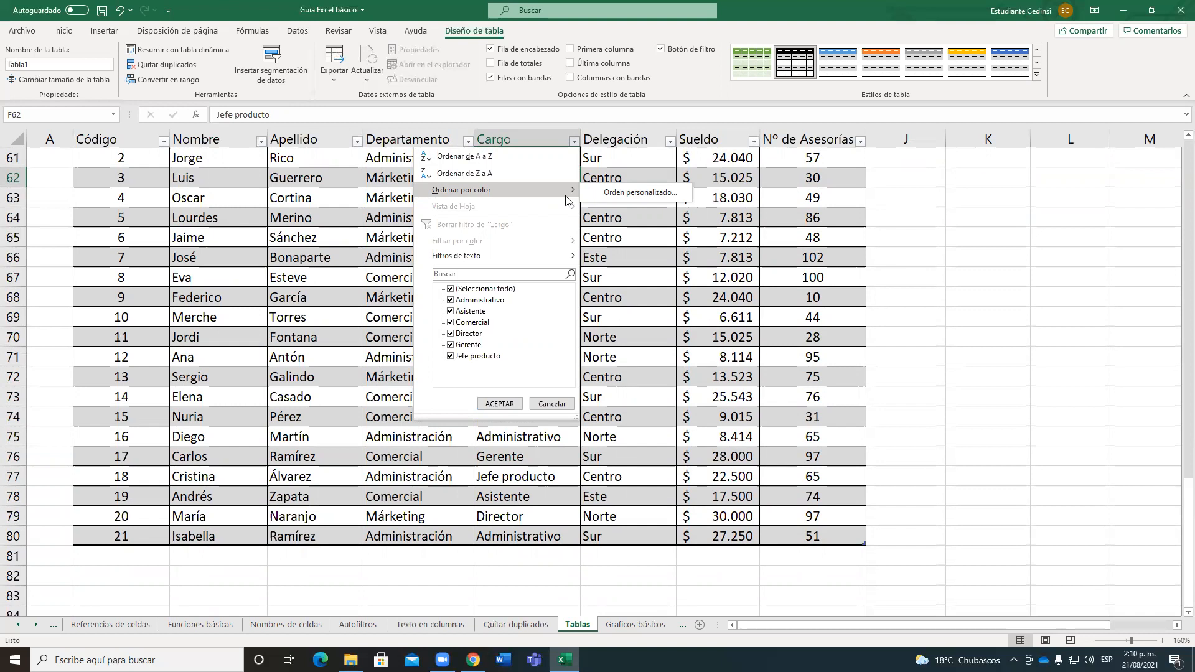
click(703, 305)
scroll(698, 300, down, 3)
scroll(697, 301, down, 6)
scroll(693, 299, up, 7)
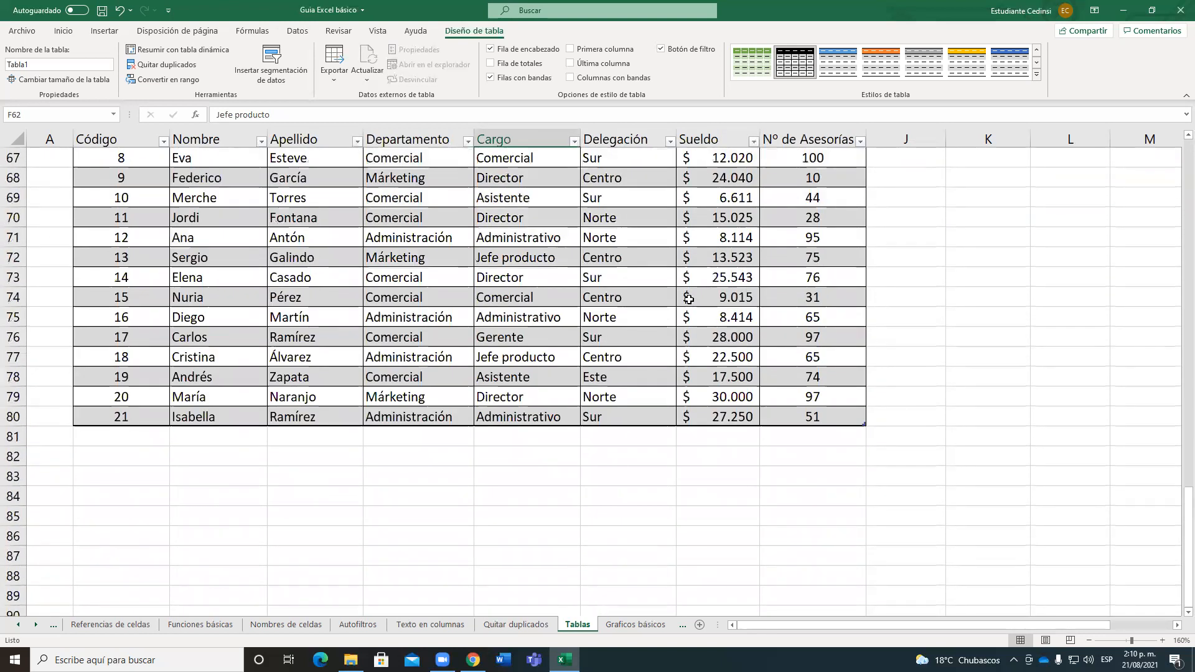
scroll(689, 299, up, 6)
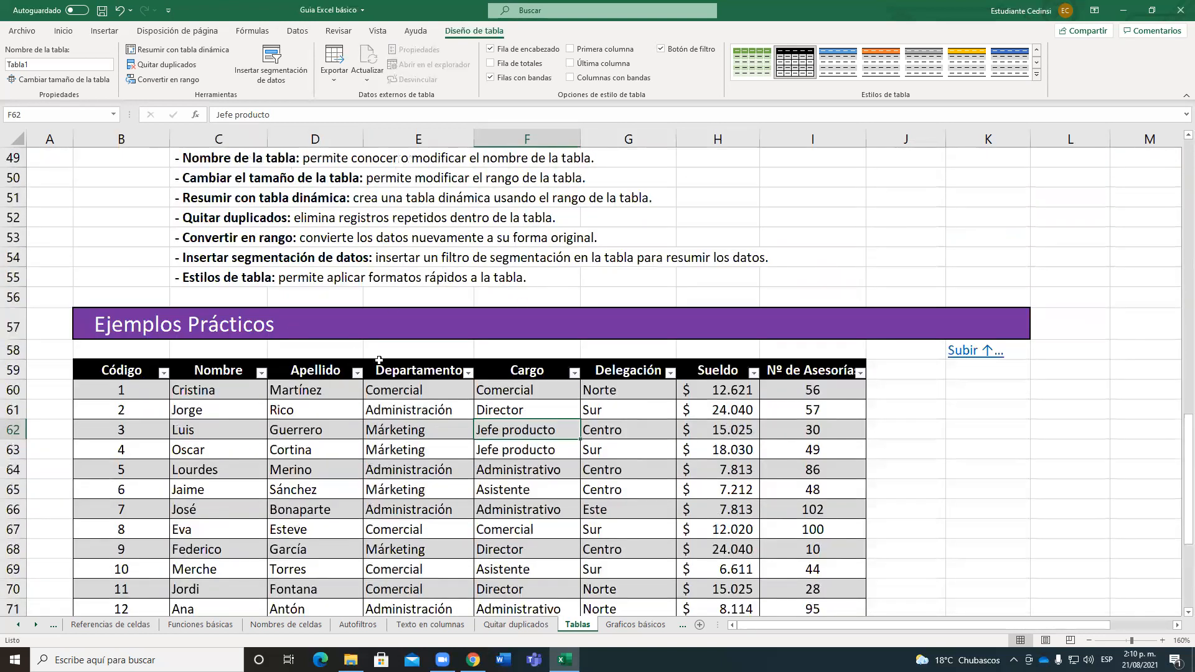
scroll(378, 360, down, 1)
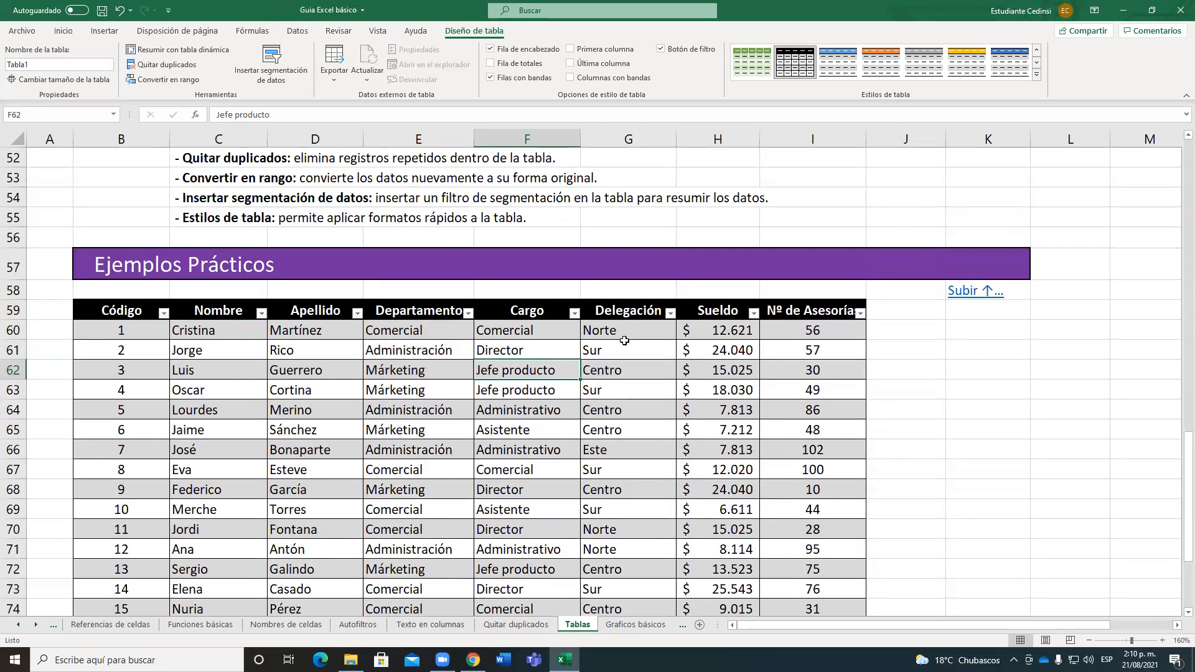
scroll(625, 340, down, 4)
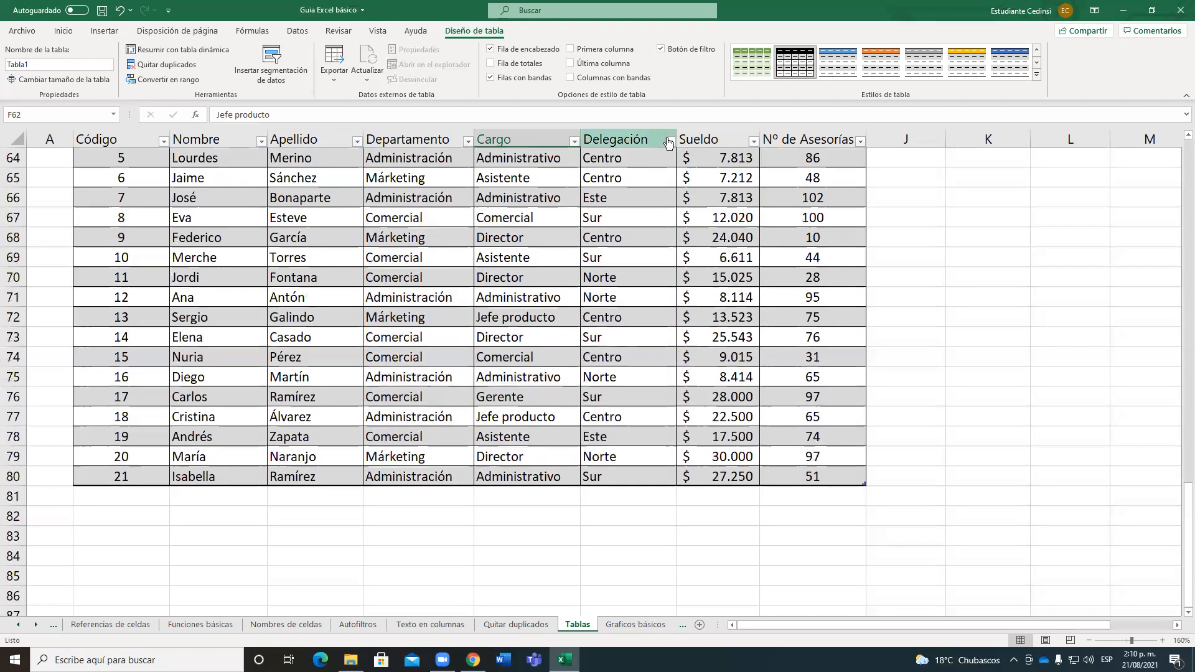
click(669, 142)
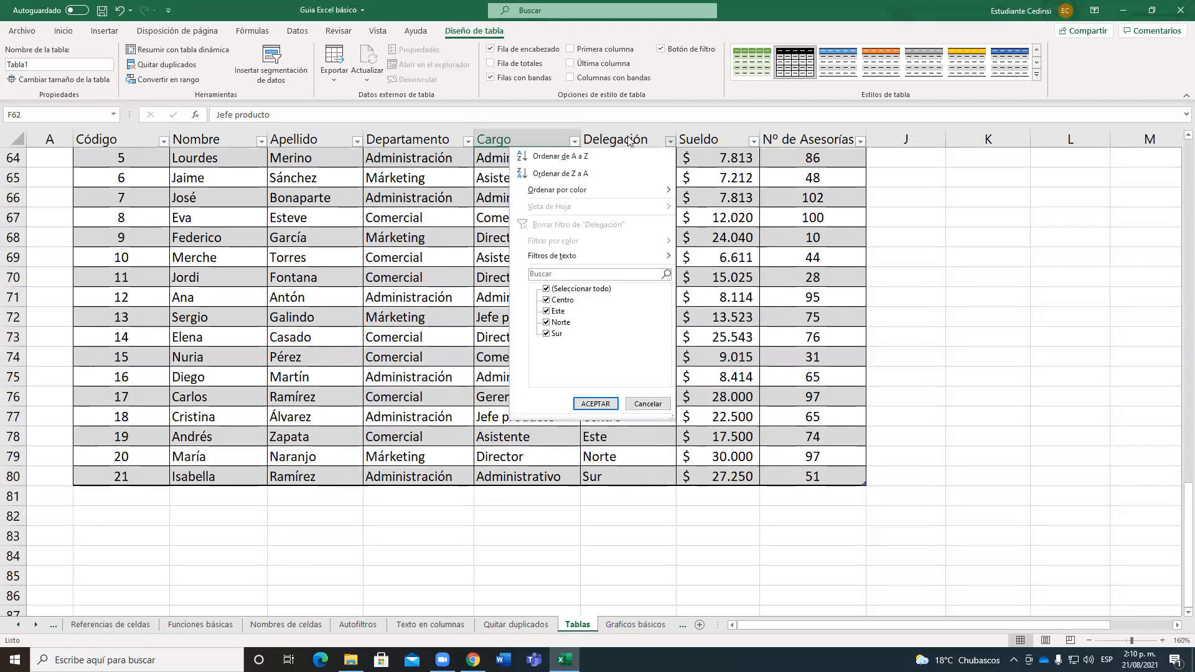
click(668, 143)
click(668, 146)
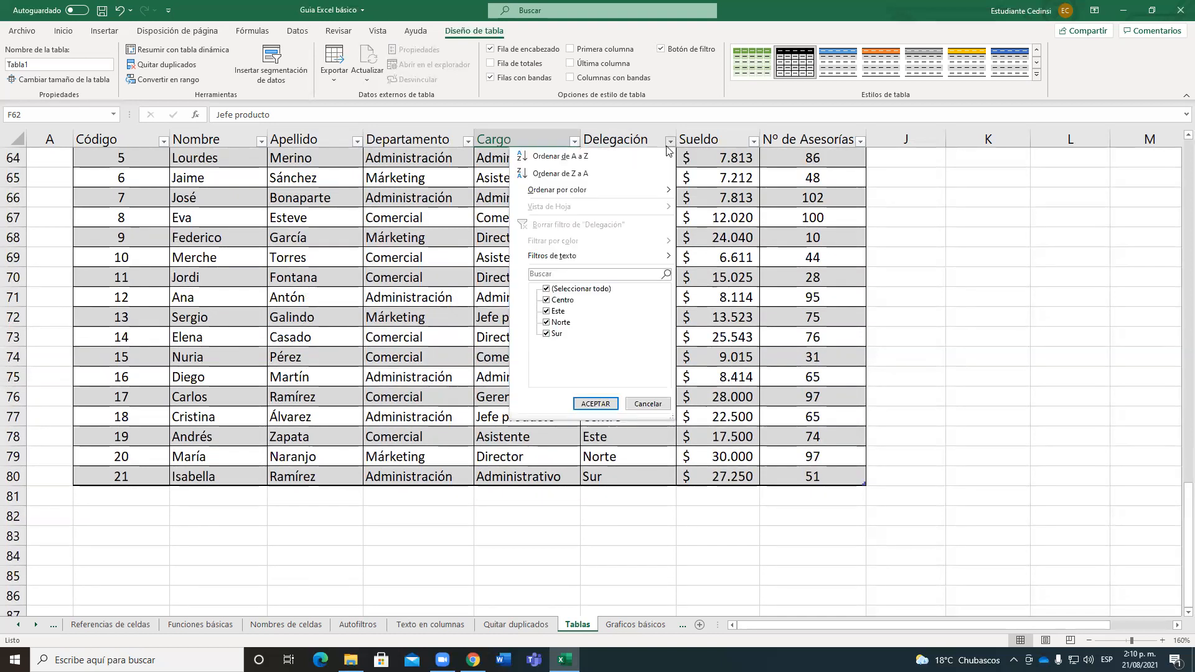
click(729, 255)
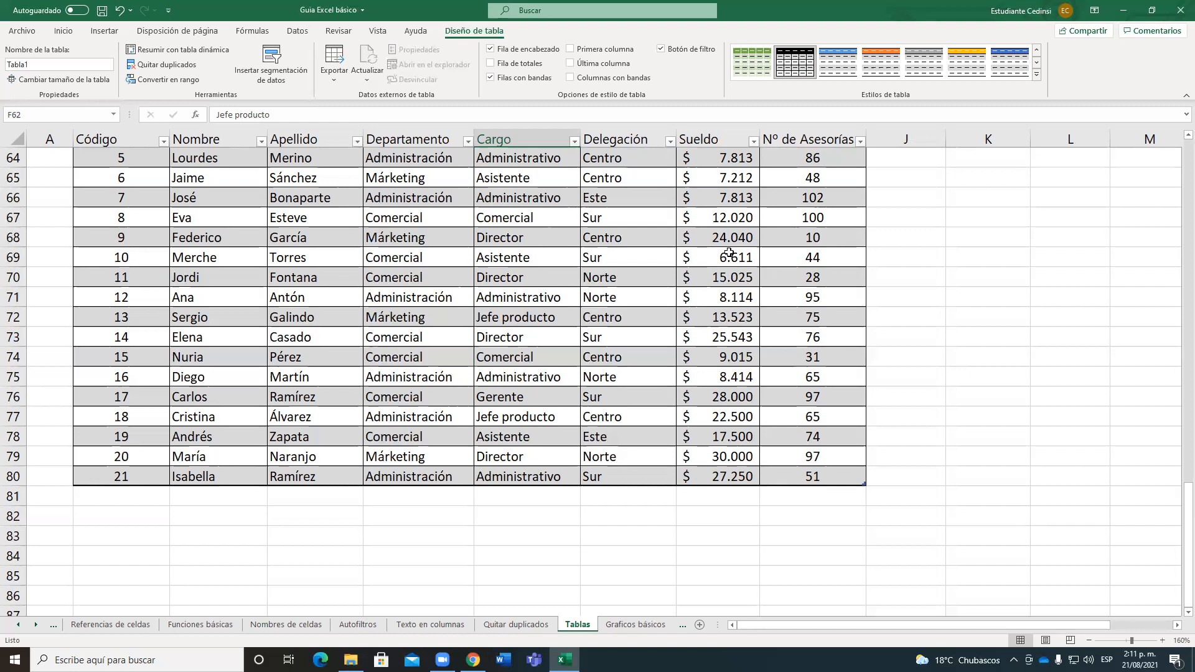
- Insert slicers for the Departamento and Delegación fields of the employee table
scroll(622, 274, up, 2)
click(569, 262)
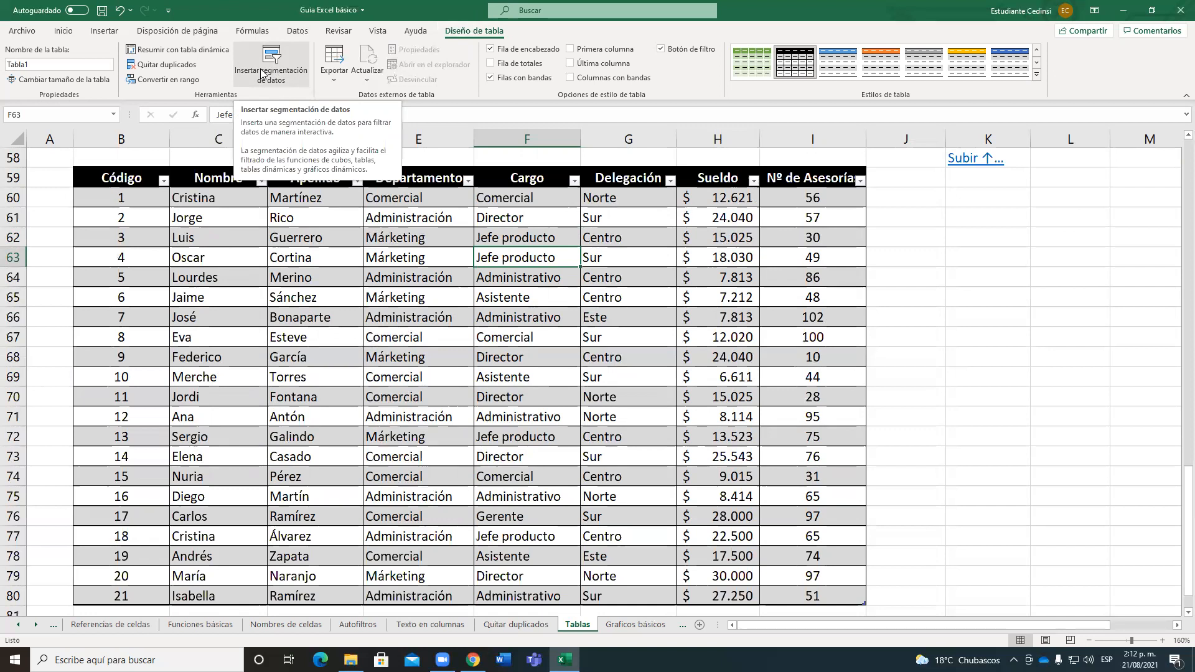
click(296, 58)
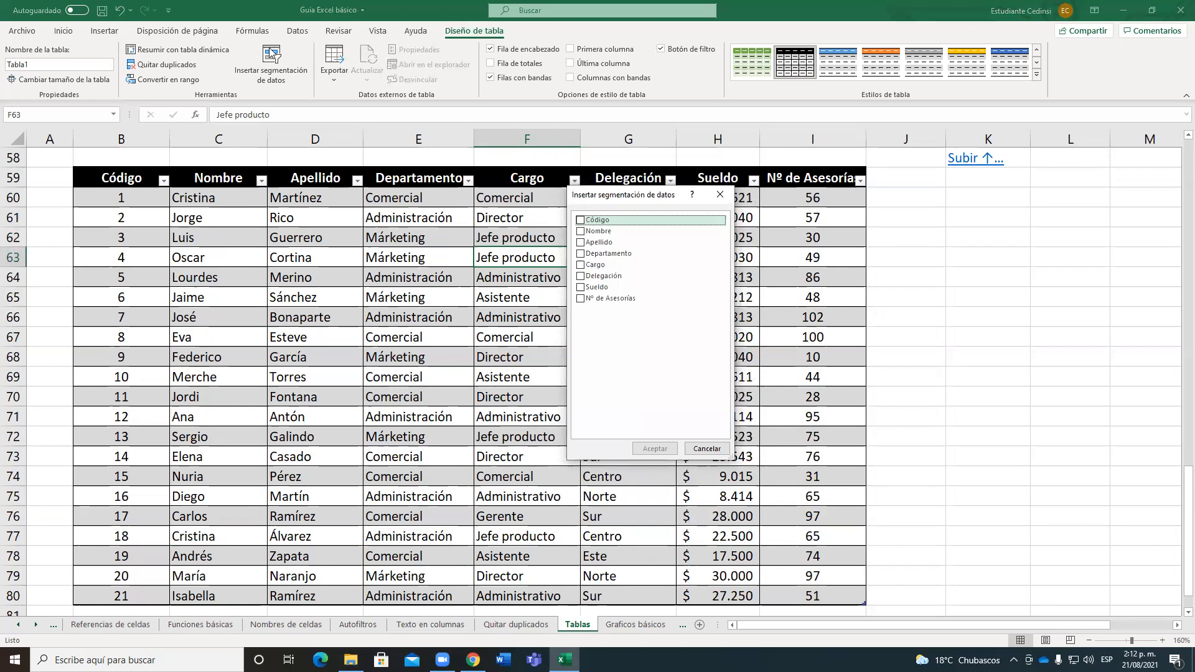
click(608, 253)
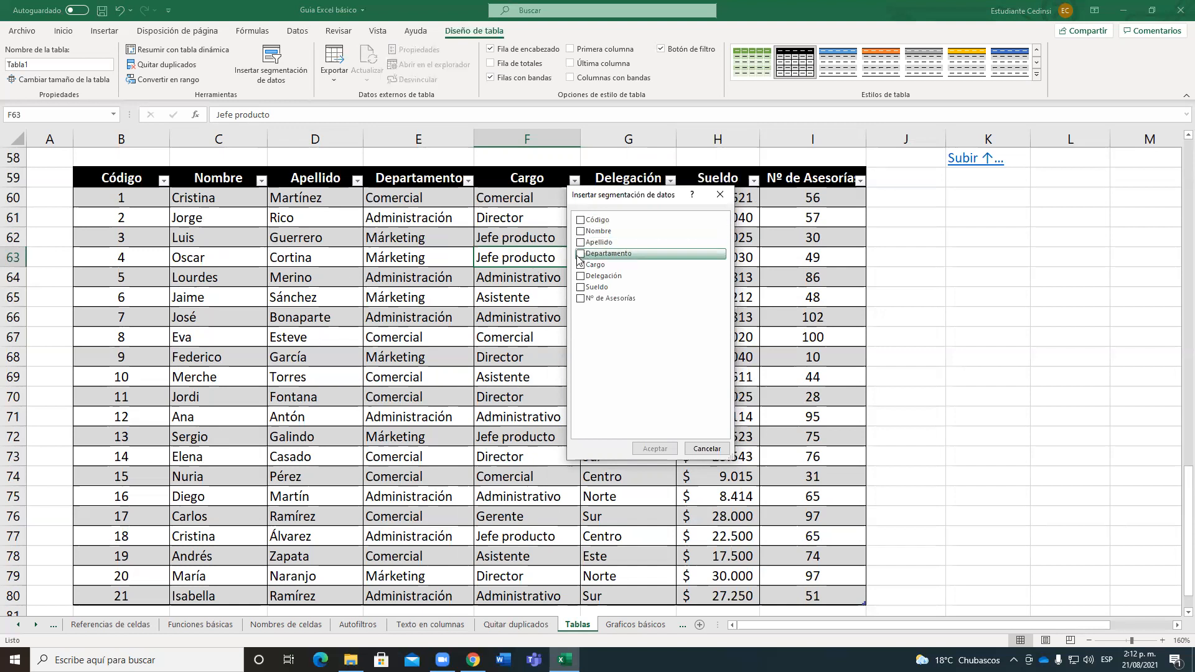
click(603, 276)
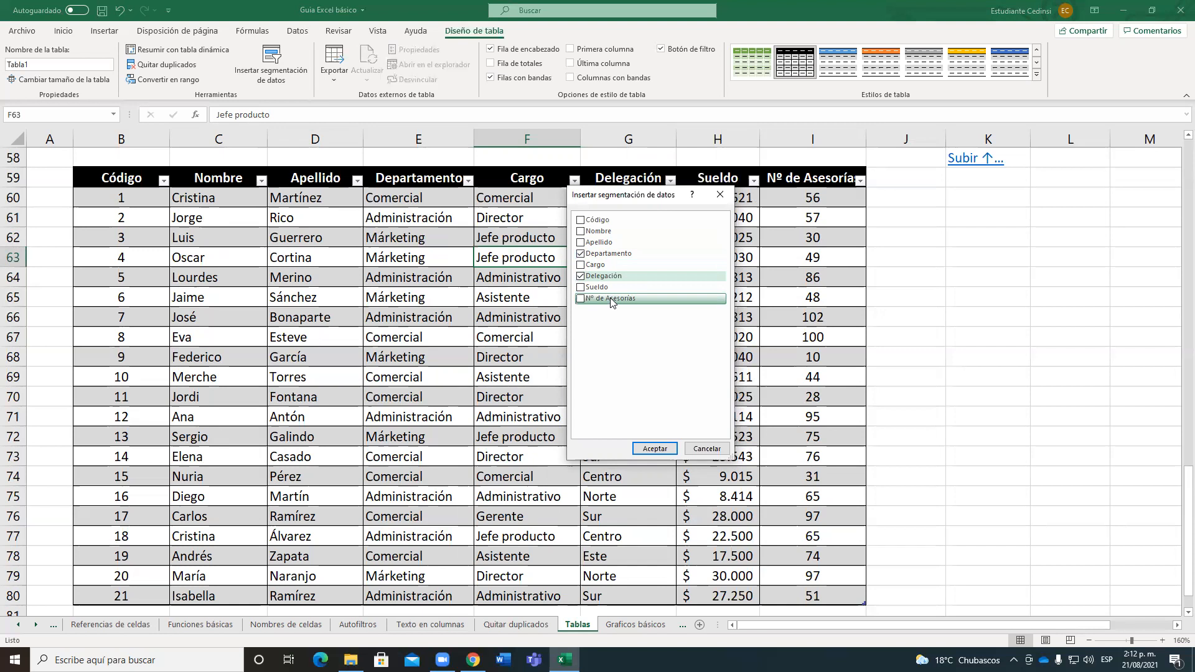
click(648, 450)
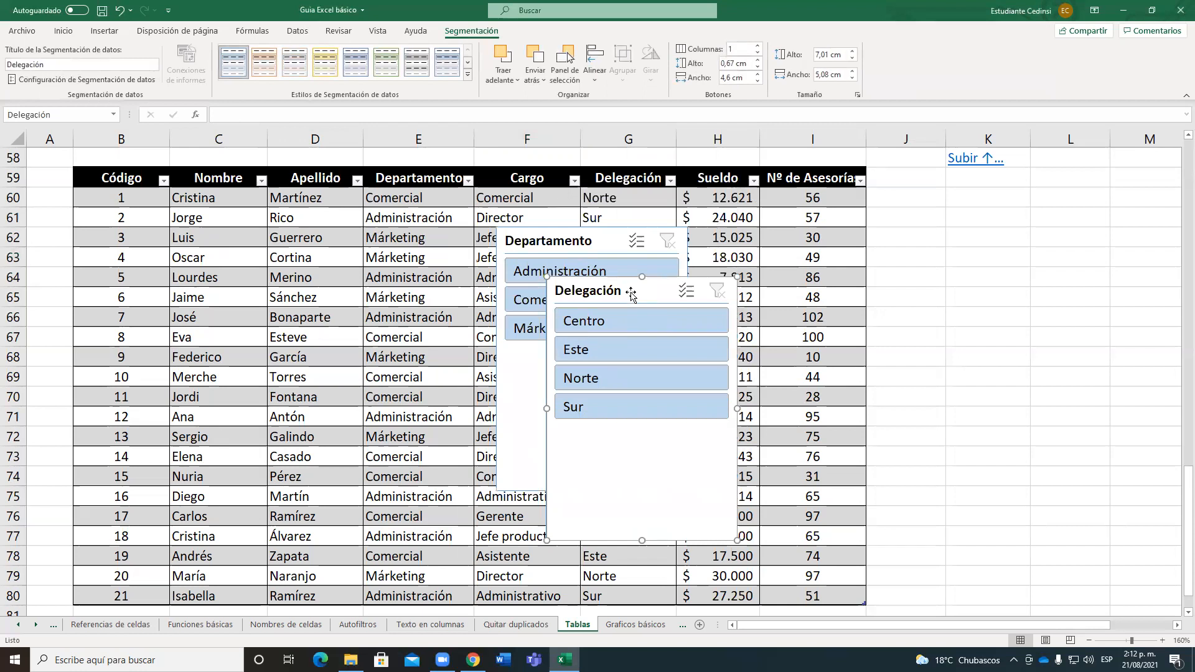
- Stack the Departamento slicer above the Delegación slicer beside the table, shortening them to about 3,42 cm and 4,35 cm high
drag(630, 294, 971, 368)
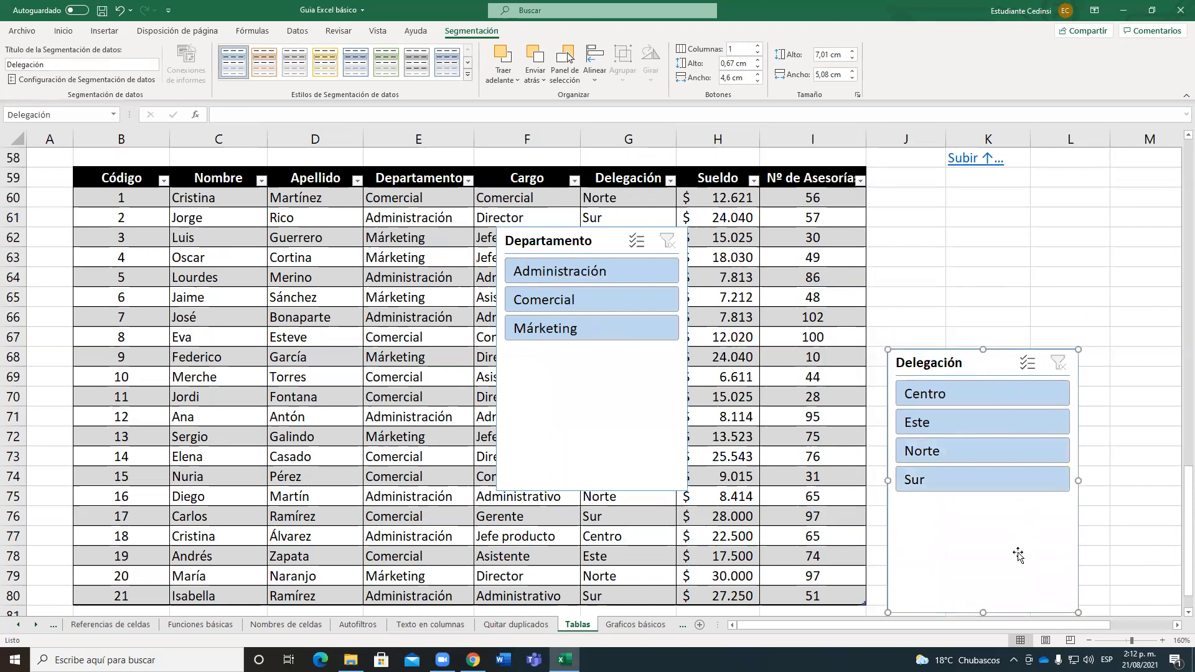
drag(983, 613, 979, 492)
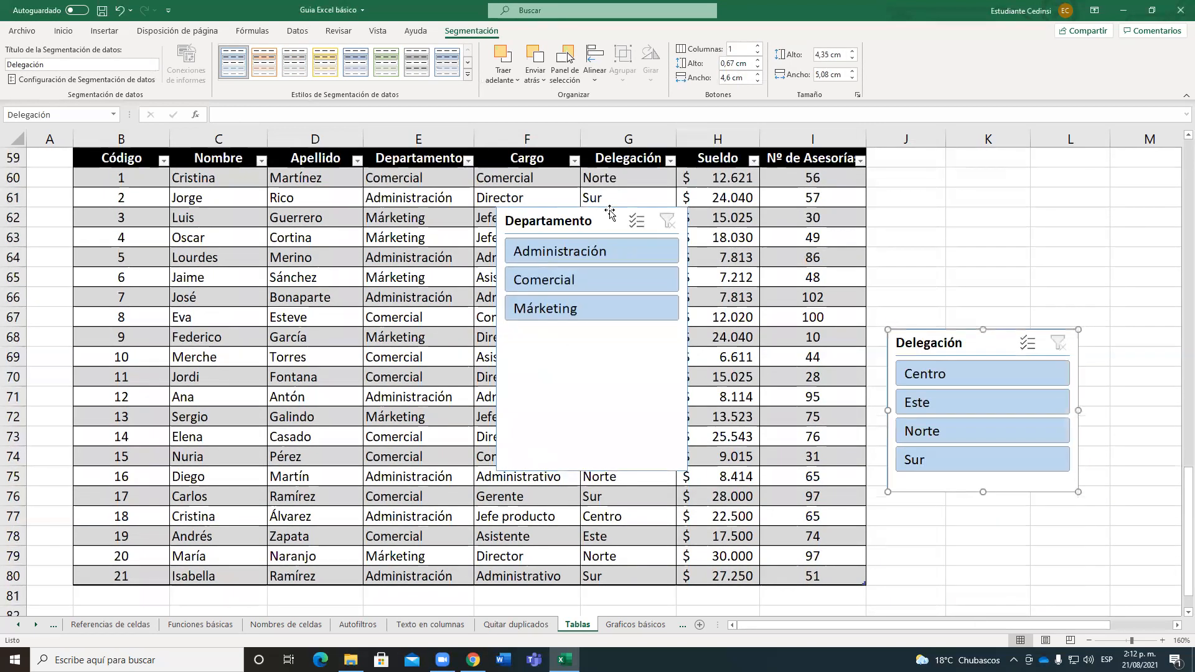
drag(610, 212, 1001, 162)
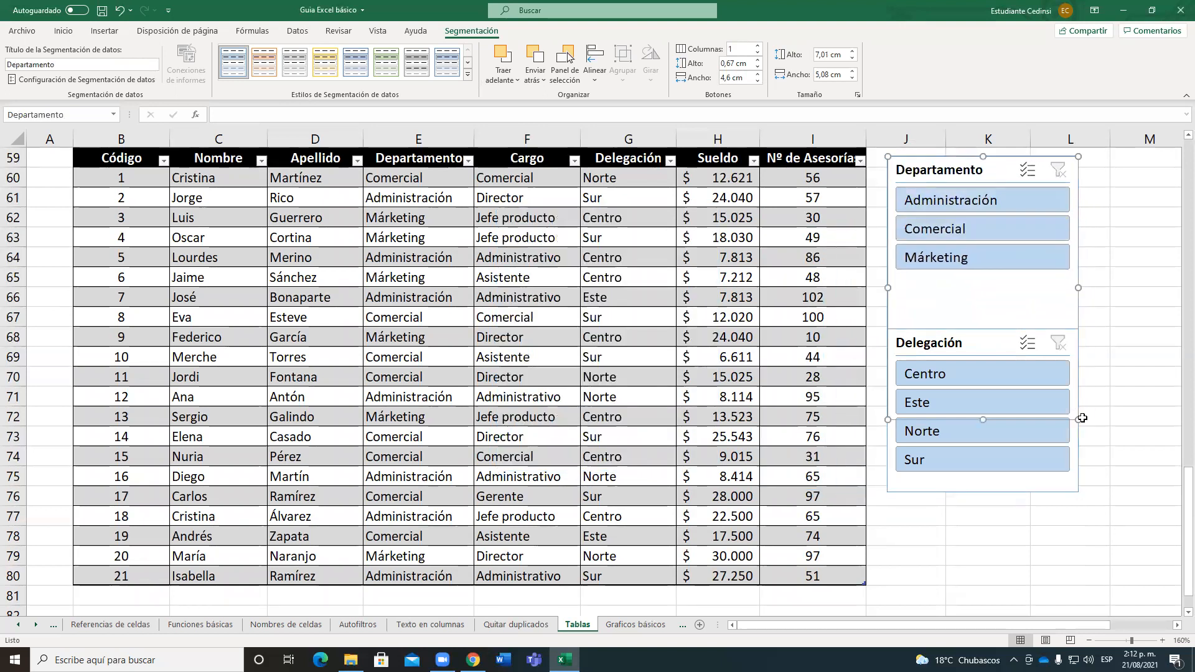
drag(983, 419, 975, 285)
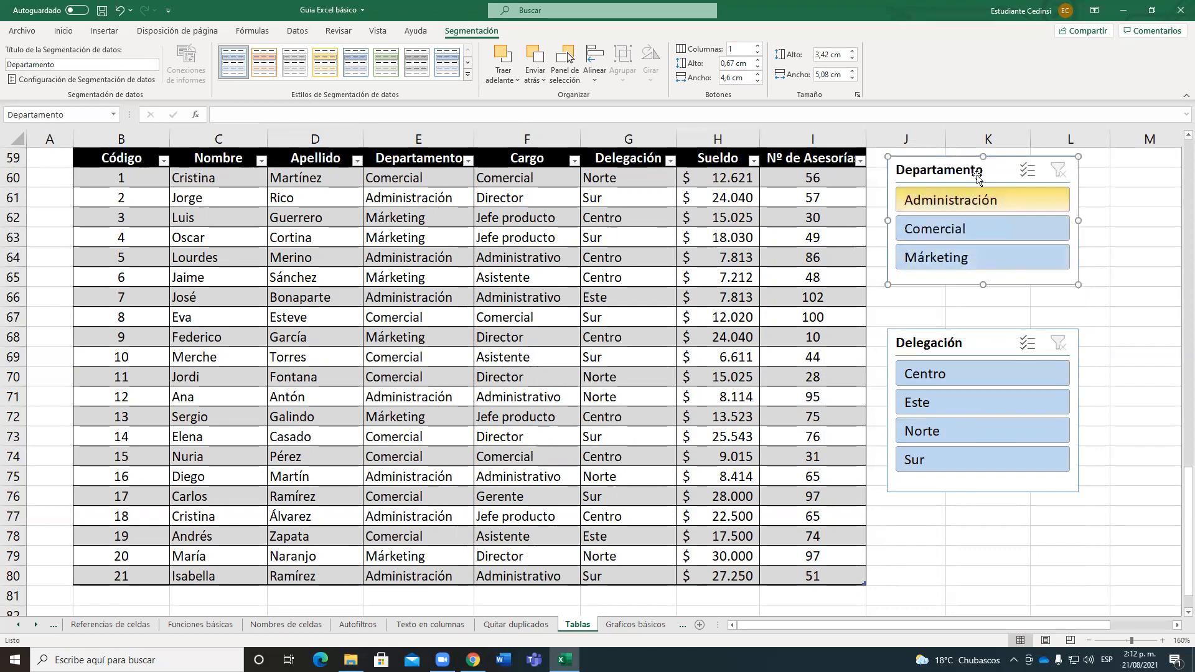
drag(992, 168, 997, 200)
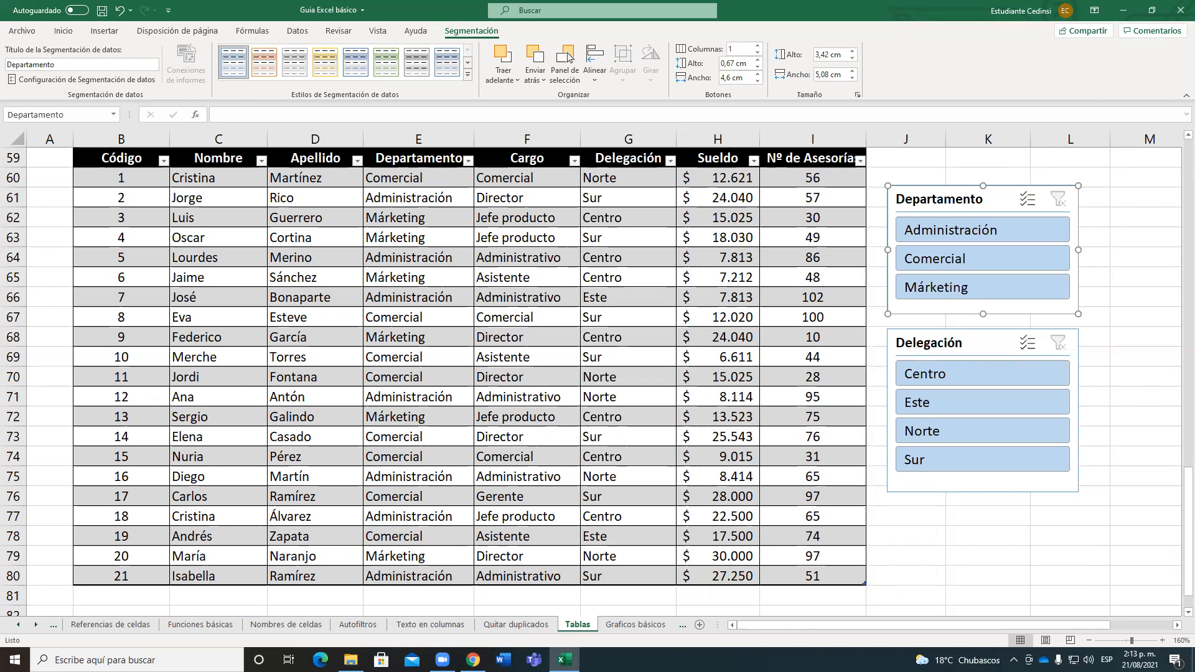
- Filter the table to the Centro delegation with the Delegación slicer and clear that filter
click(949, 376)
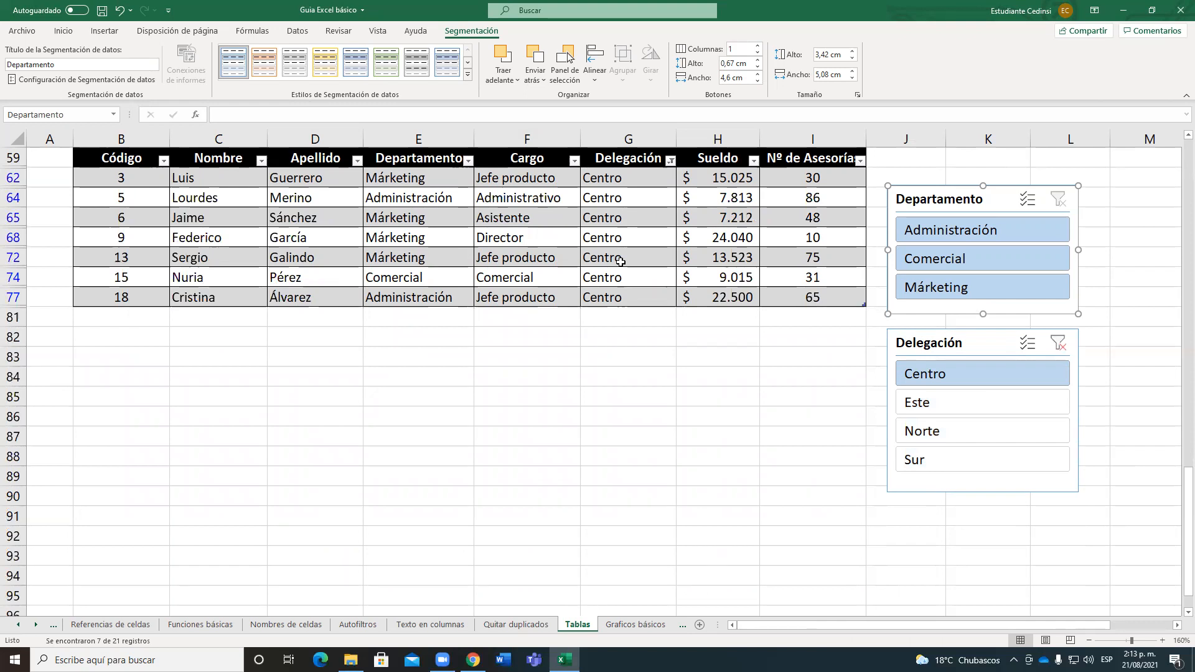
click(1060, 343)
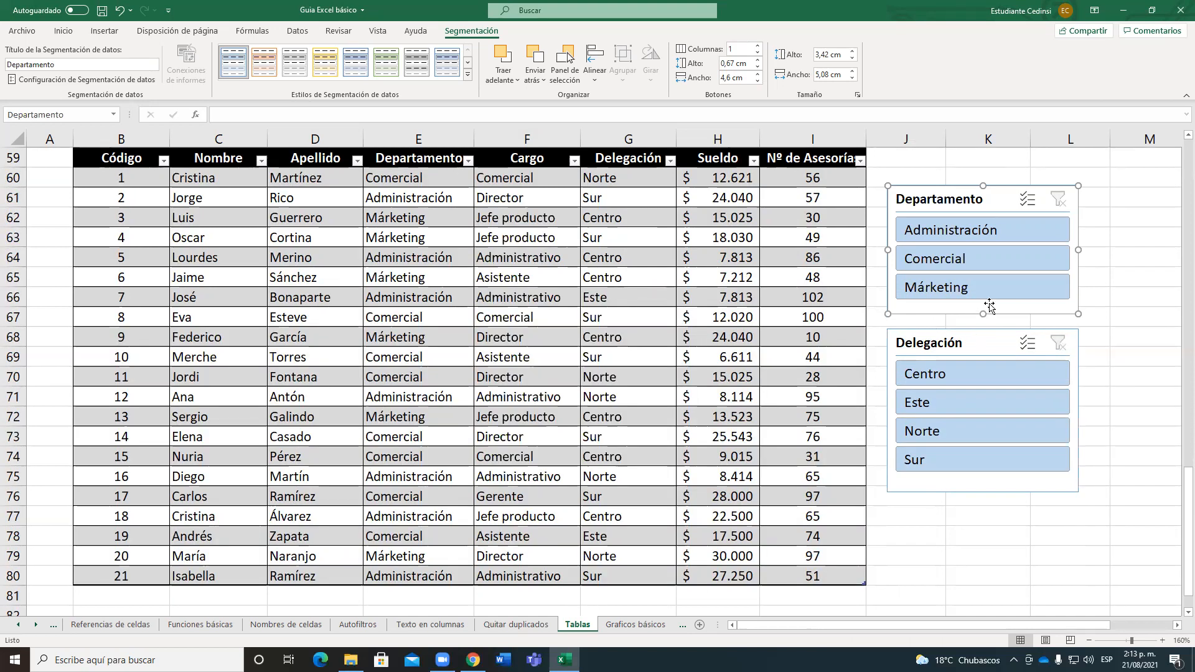
- Filter the table with both slicers to Comercial and Norte, and change the selection to Márketing and Centro
click(965, 252)
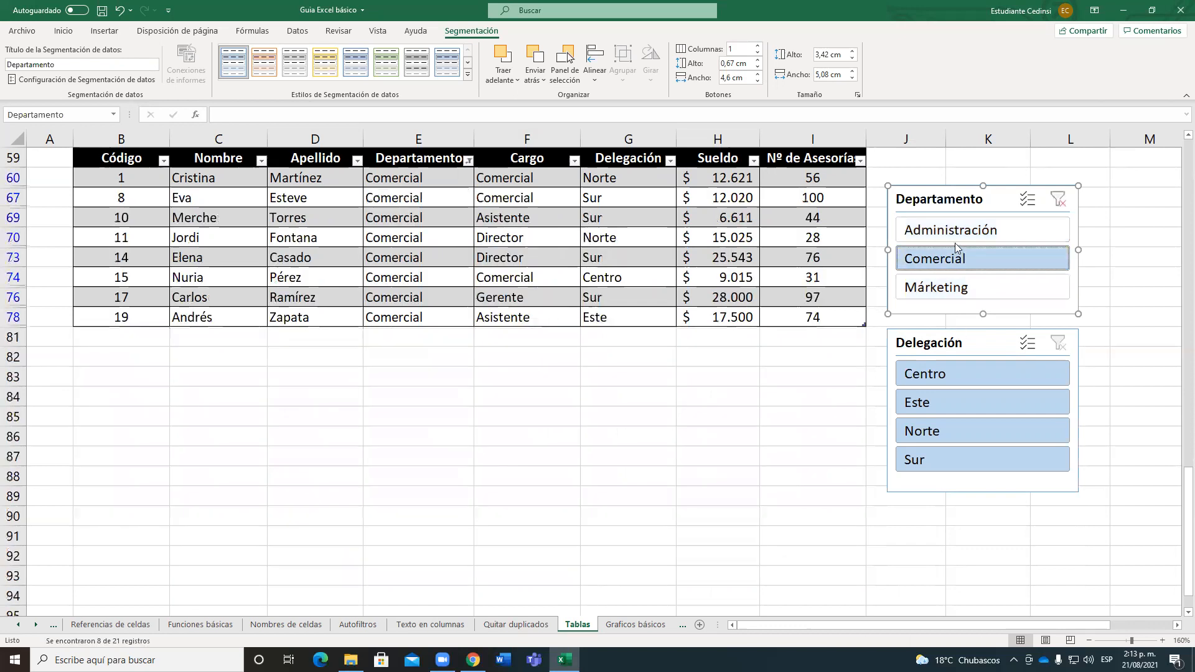
click(947, 429)
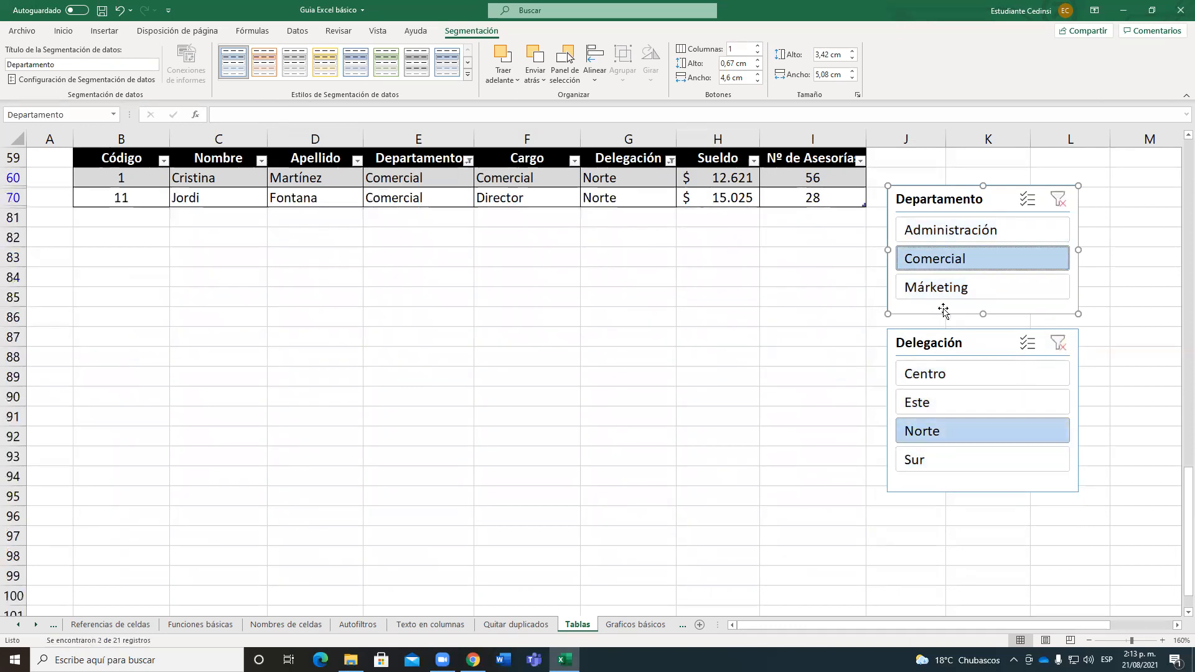
click(969, 284)
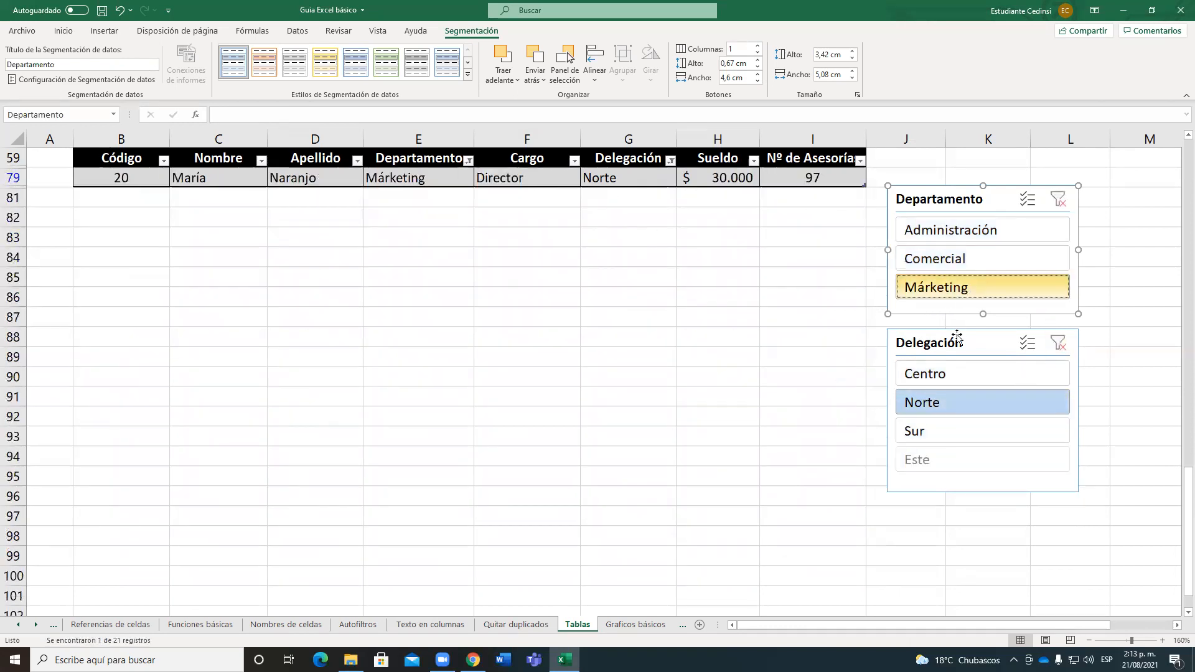
click(951, 376)
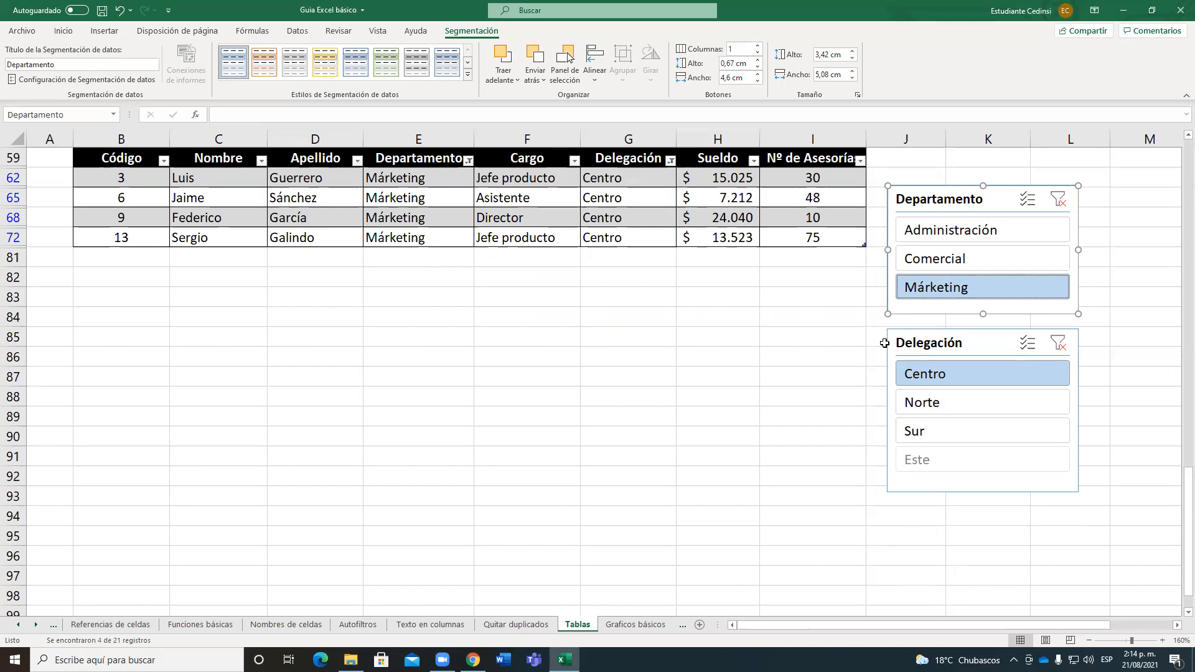
- Clear the filters of both the Delegación and Departamento slicers
click(1058, 343)
click(1058, 199)
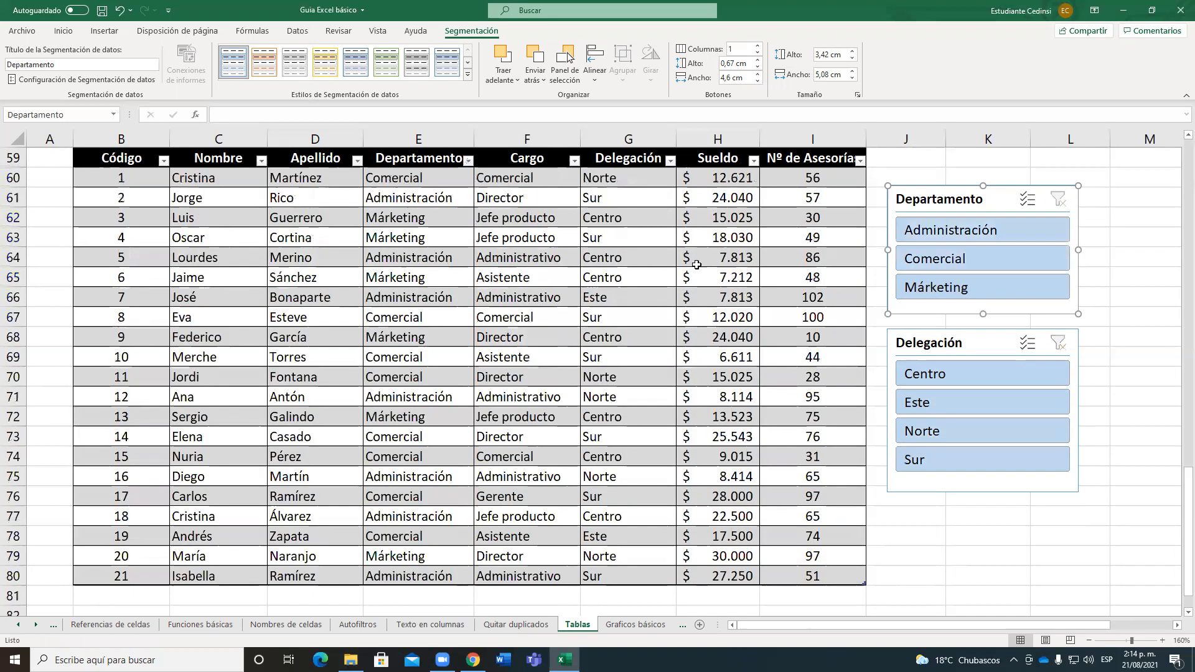
- Convert the employee table on the Tablas sheet to a normal range
click(616, 256)
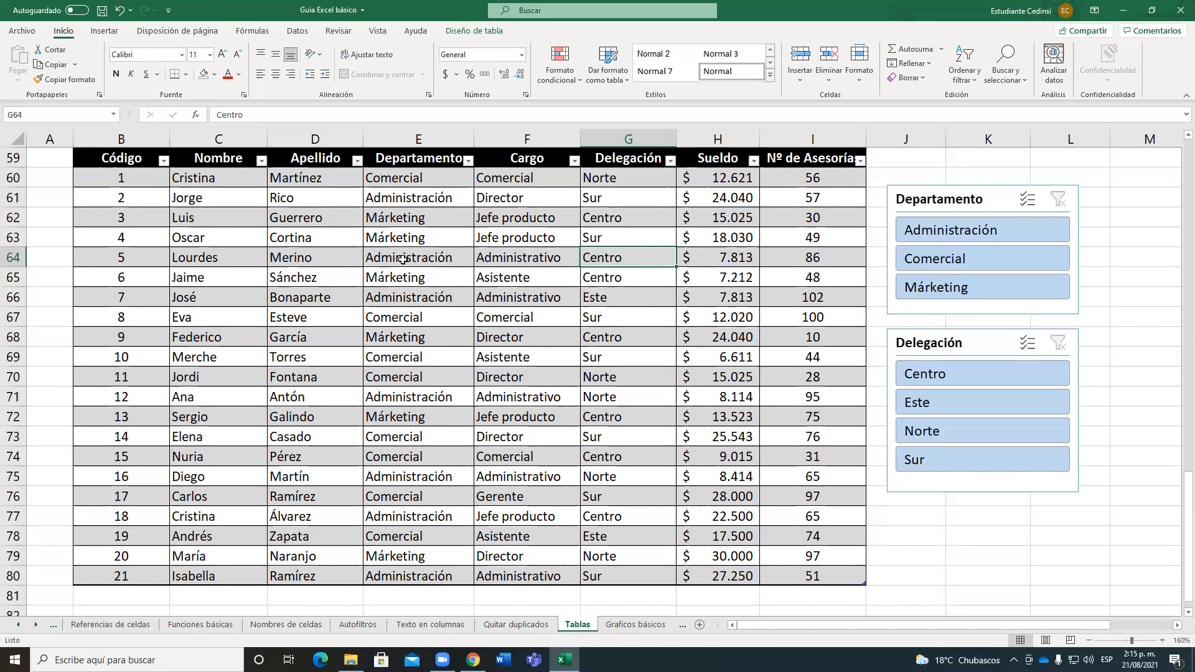
click(453, 276)
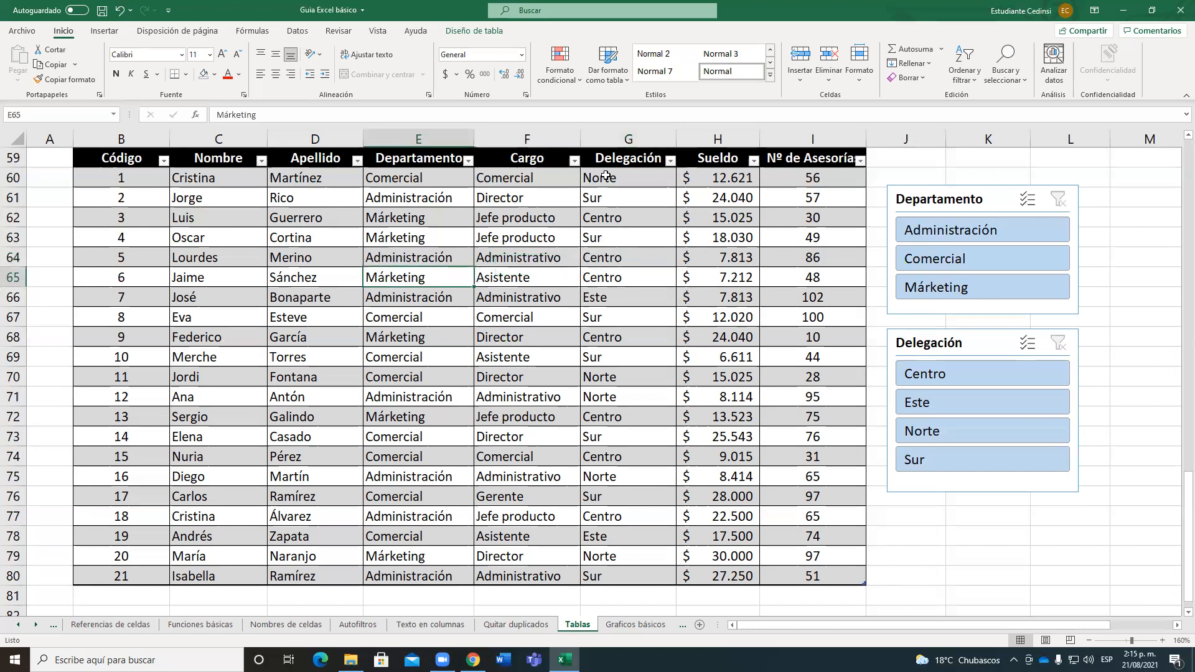
click(488, 32)
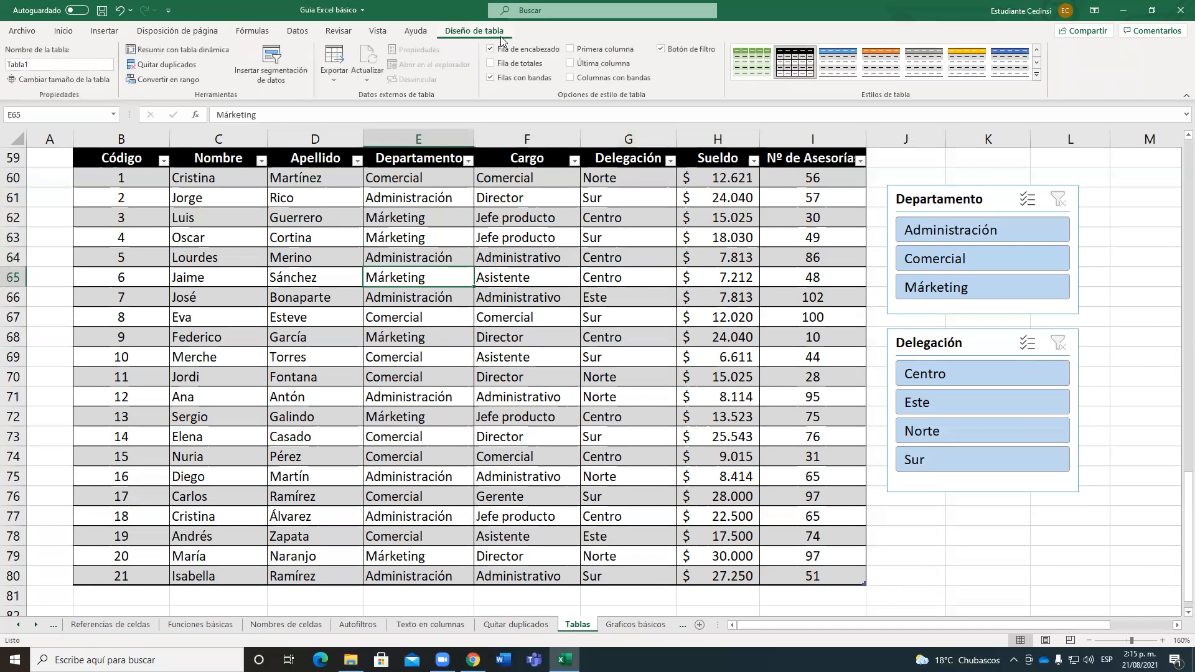
click(165, 78)
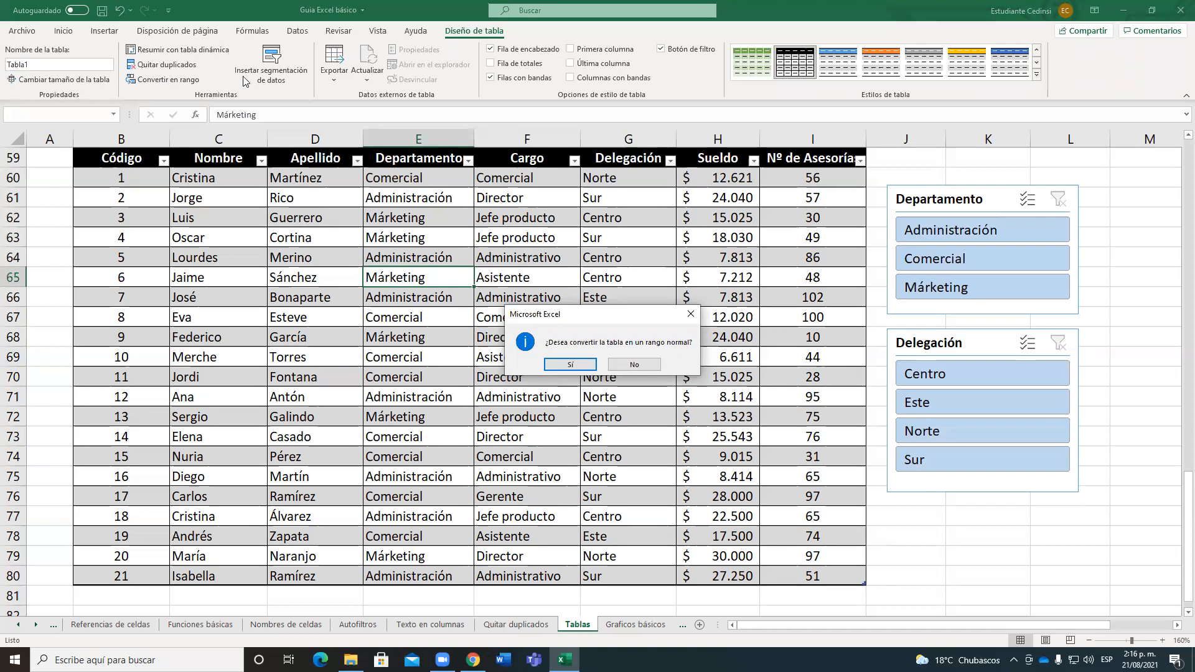
click(564, 364)
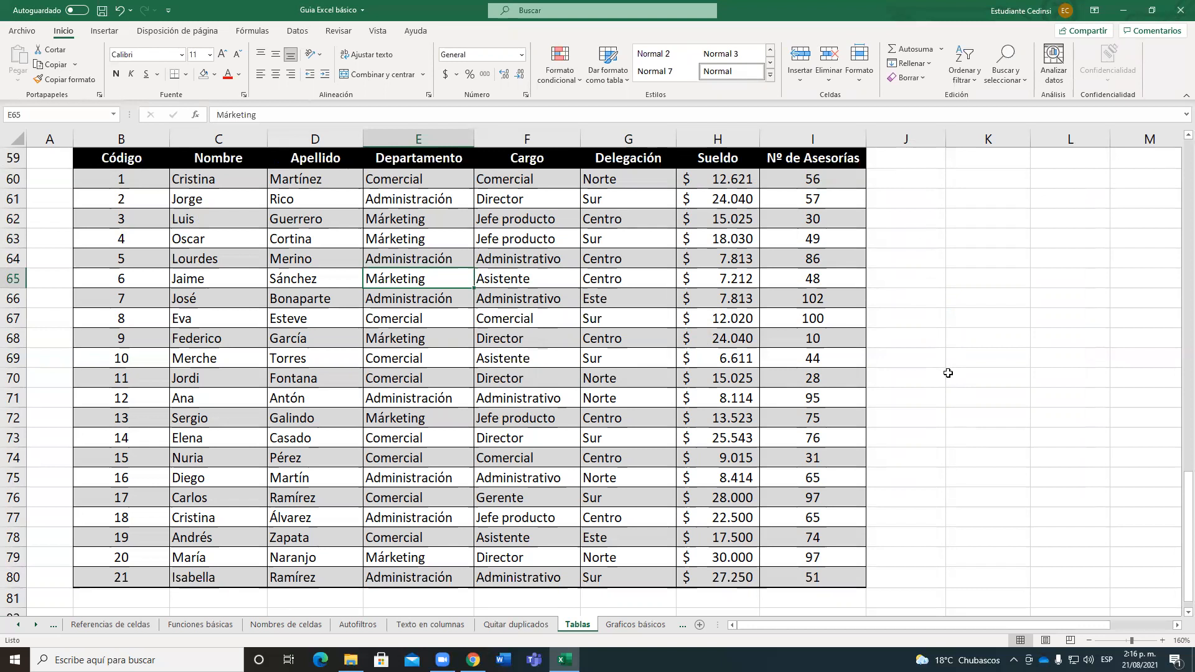
click(584, 251)
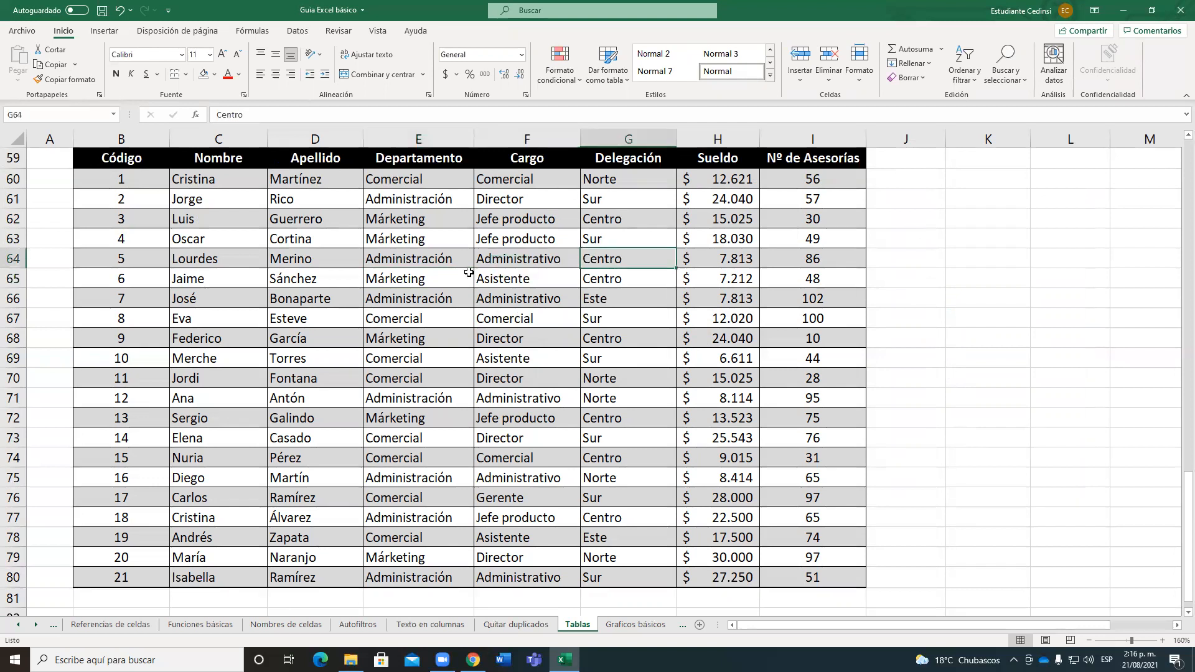
click(460, 283)
click(468, 316)
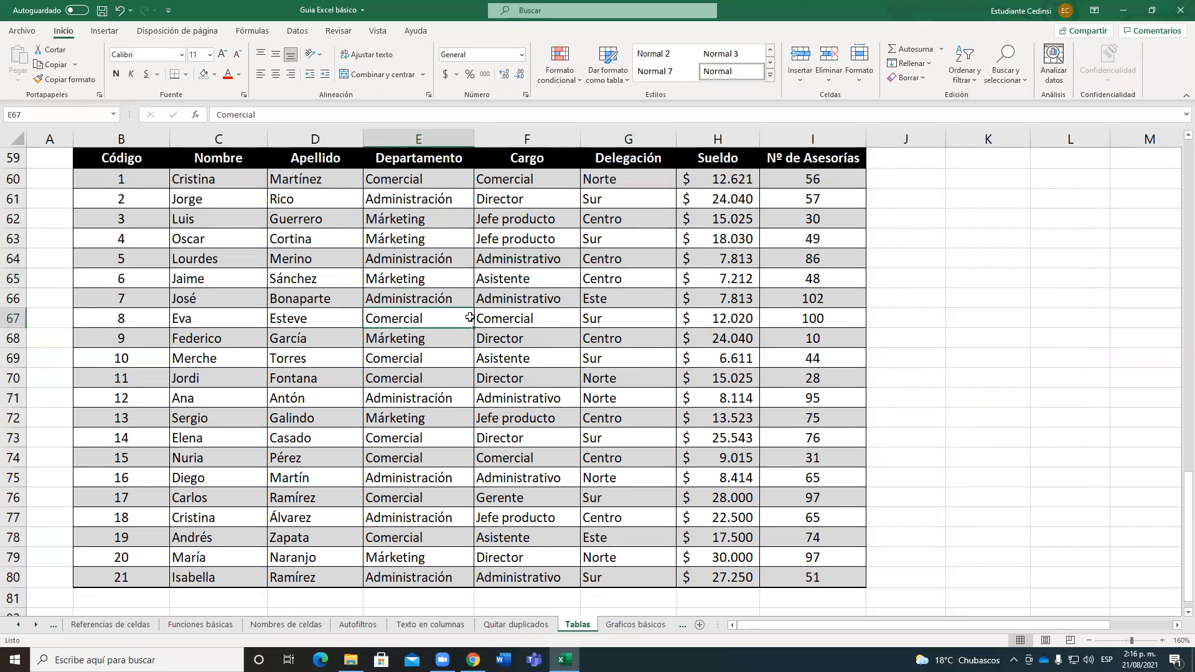
click(324, 303)
click(547, 294)
click(416, 258)
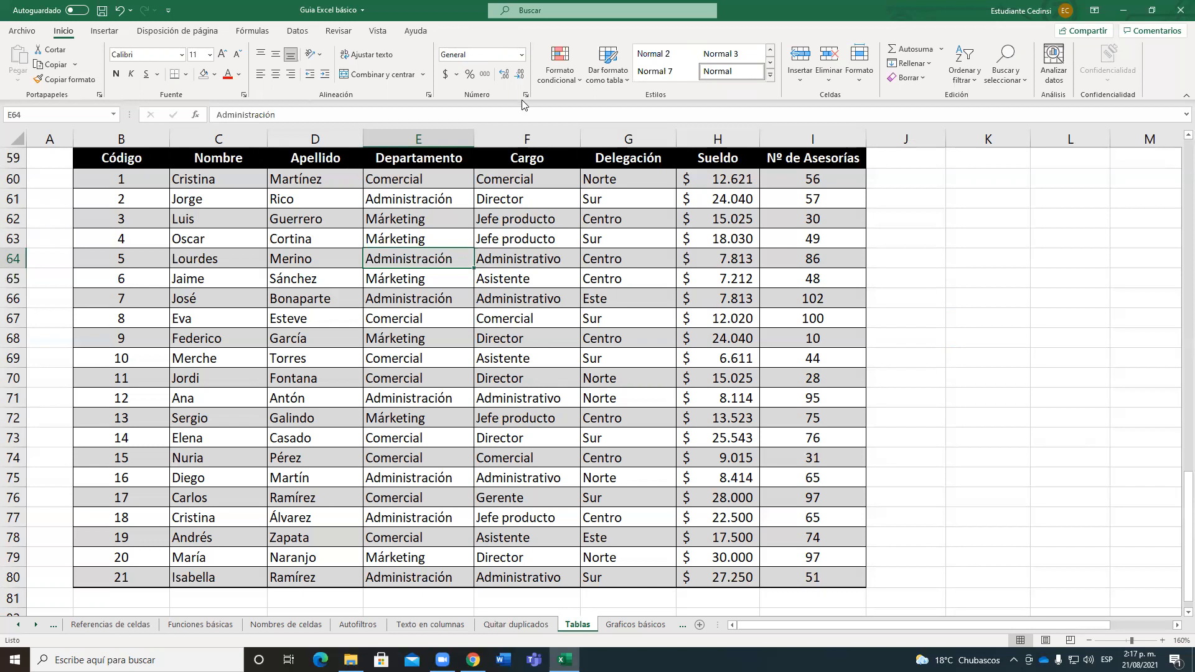
click(589, 293)
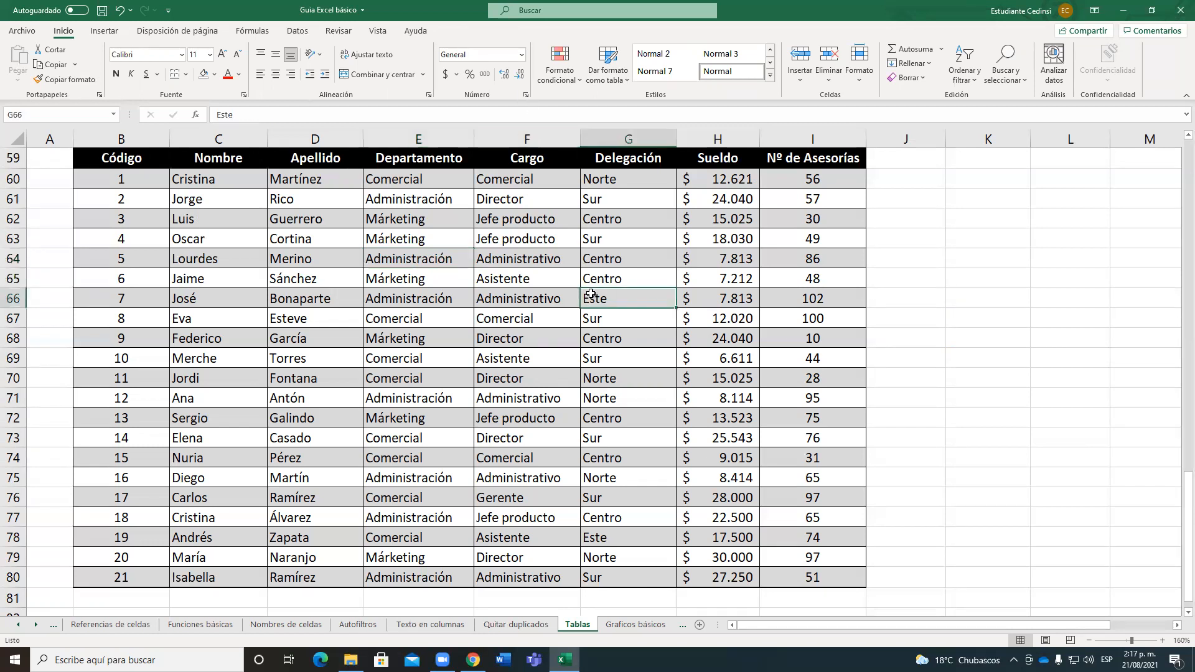
- Go back to the beginning of the Tablas sheet and return to the Tabla de contenido sheet
scroll(1040, 366, up, 1)
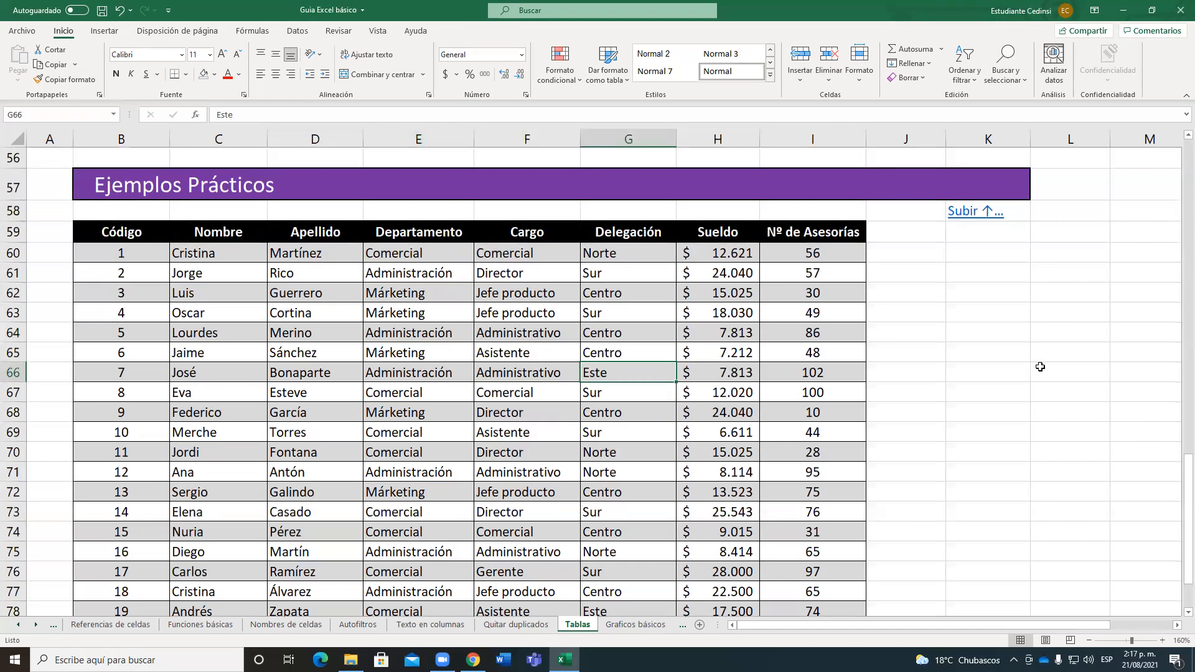
click(972, 211)
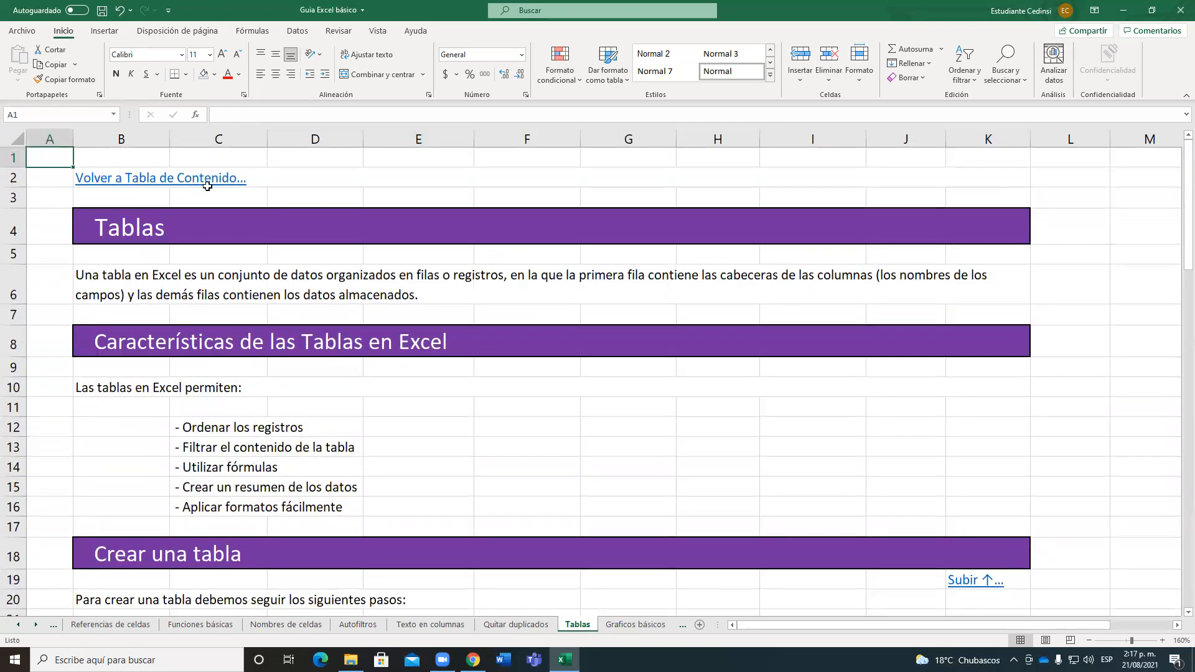
click(214, 175)
click(213, 175)
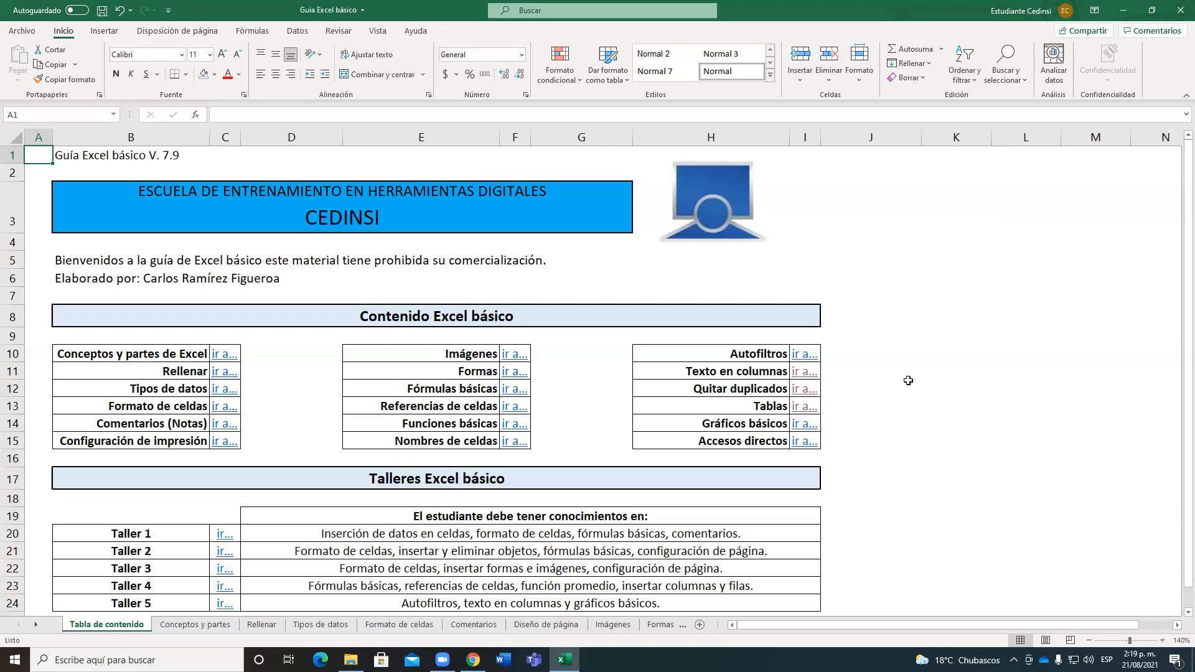
- Open the Gráficos básicos section from the contents list and set its zoom to 160%
click(804, 424)
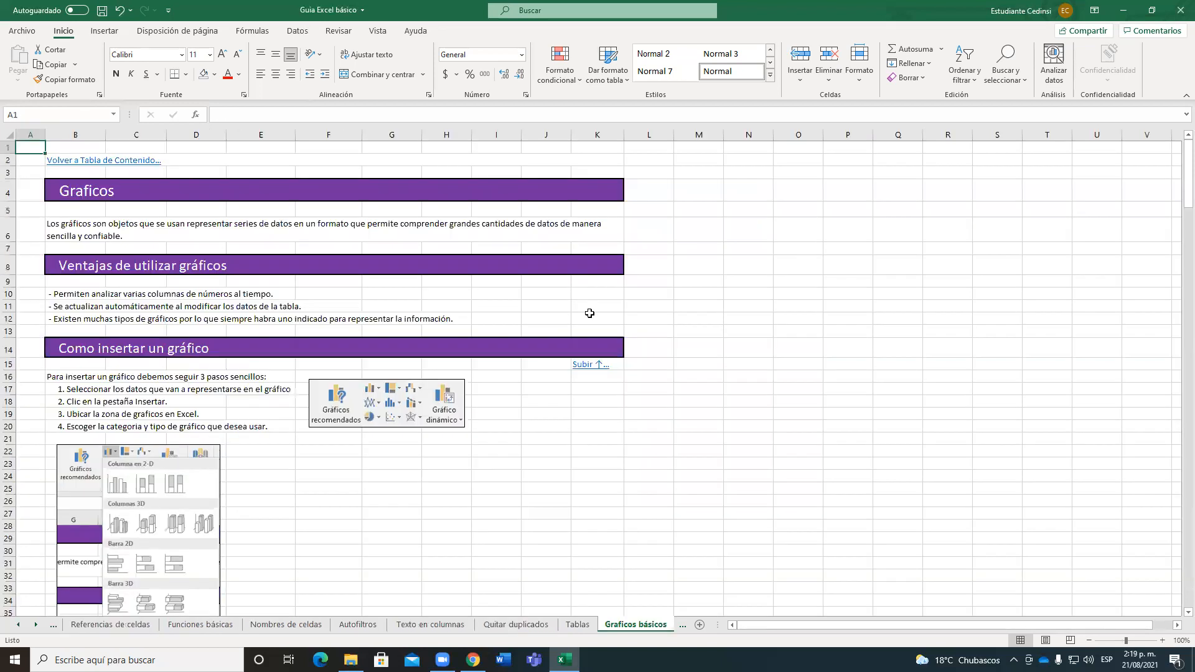
double_click(1162, 641)
click(1162, 641)
double_click(1163, 641)
click(1162, 641)
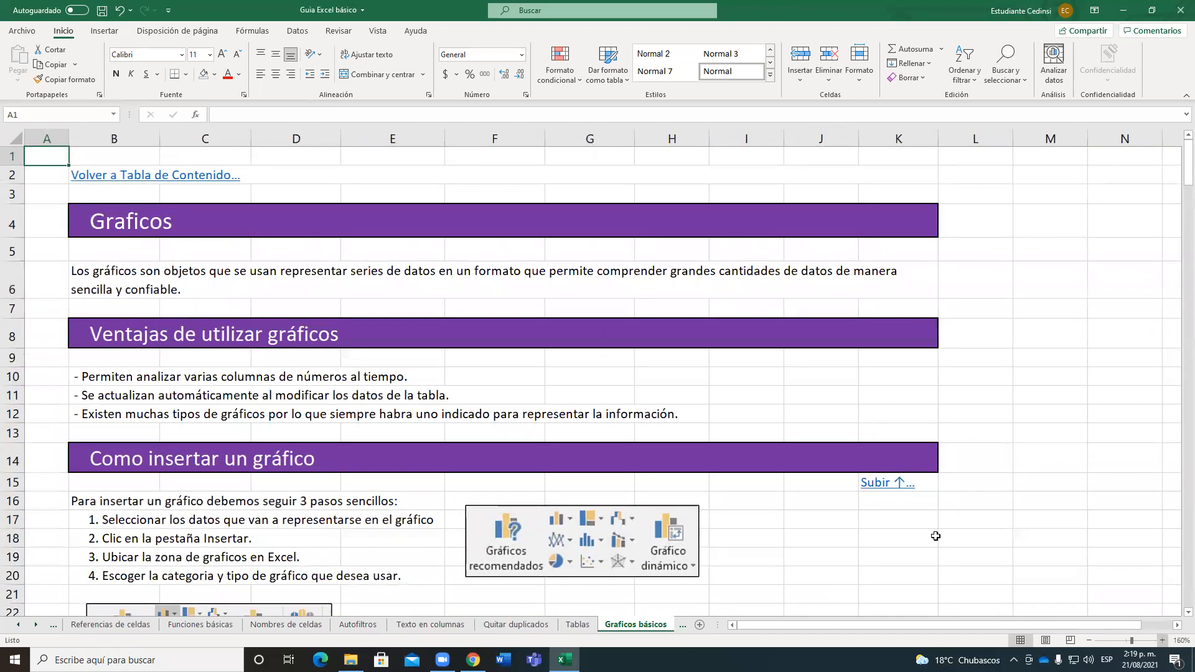
- Examine the recommended charts and the list of all chart types for inserting a chart, without inserting one
click(638, 268)
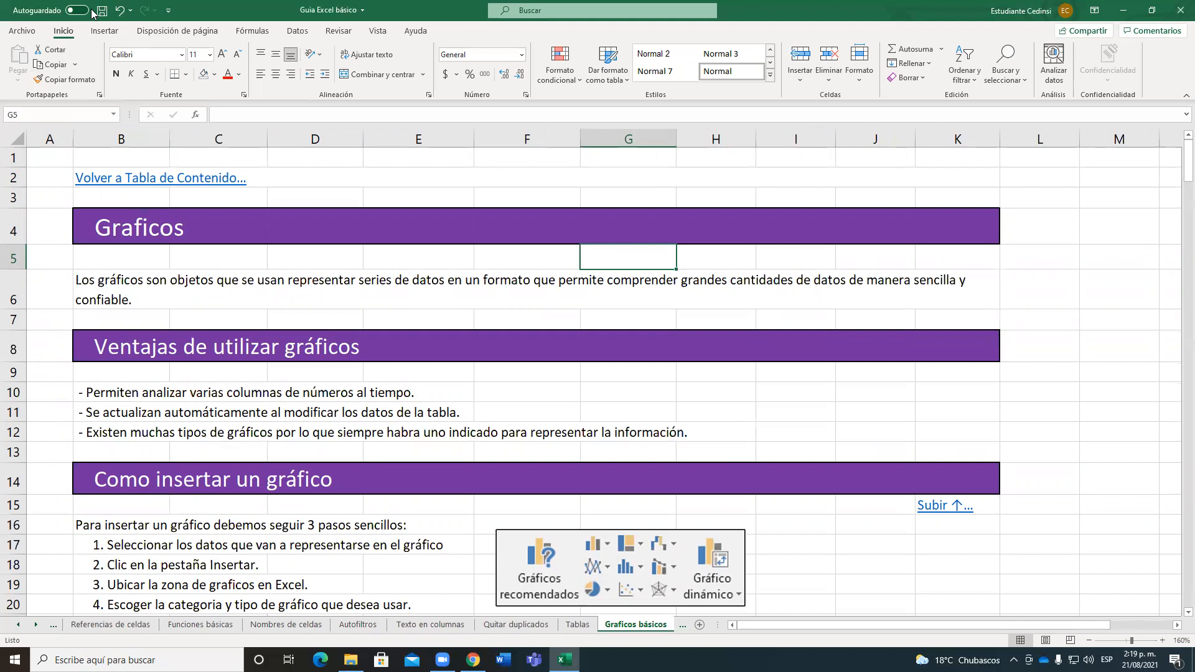
click(115, 34)
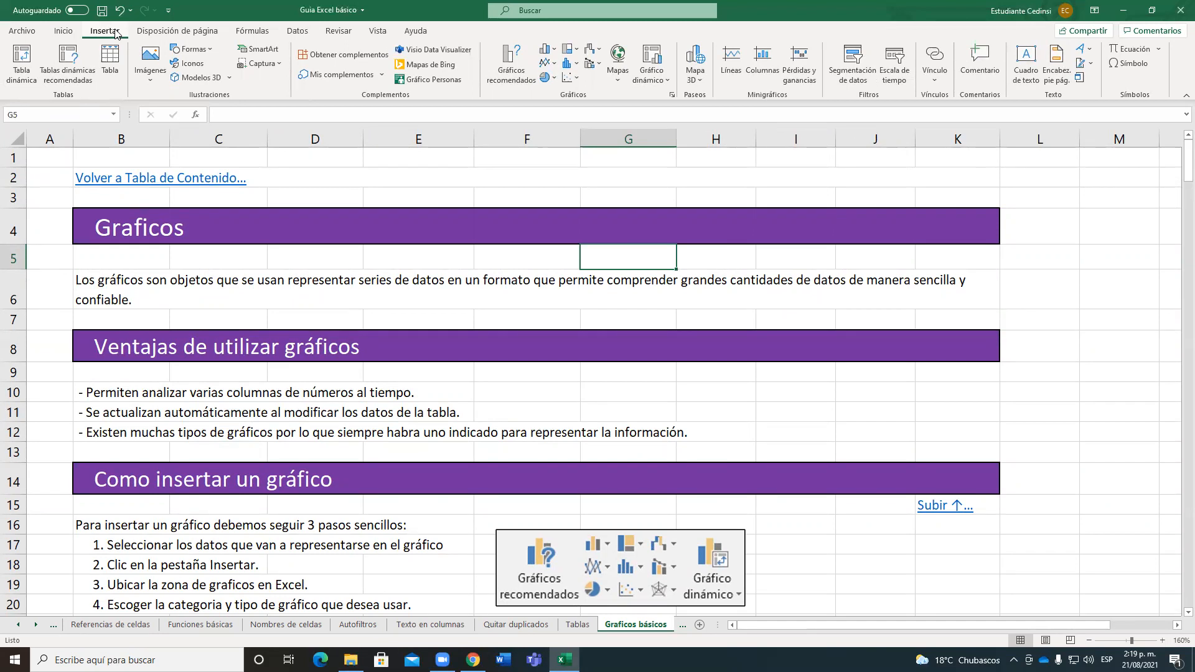
click(511, 62)
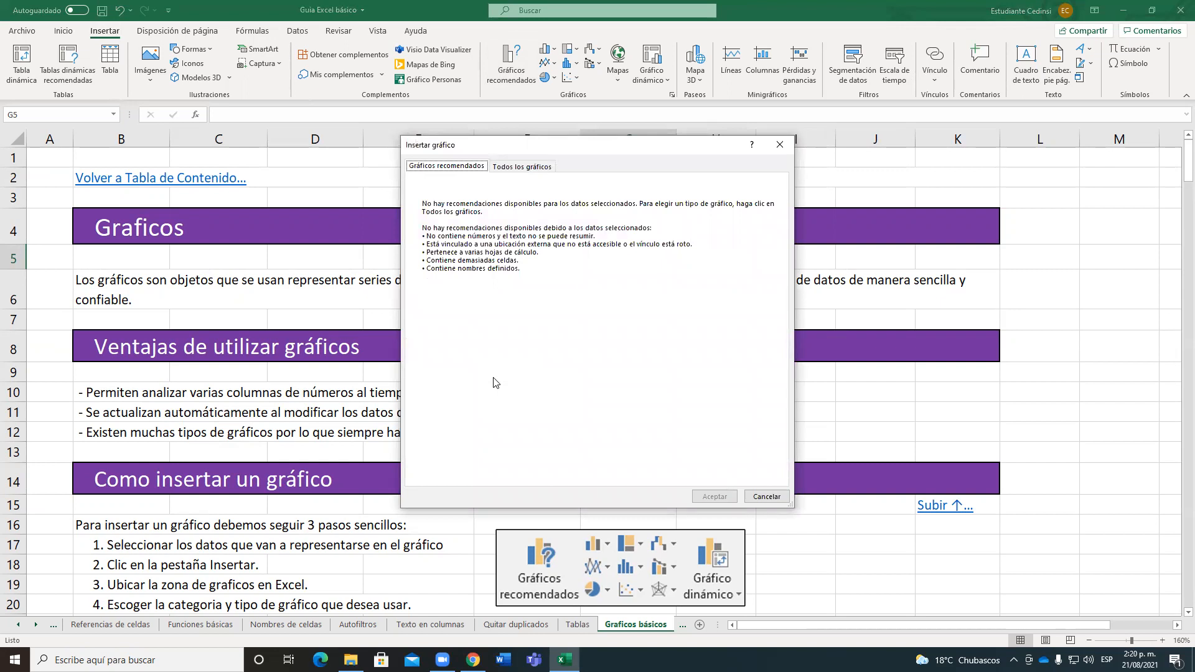
click(536, 168)
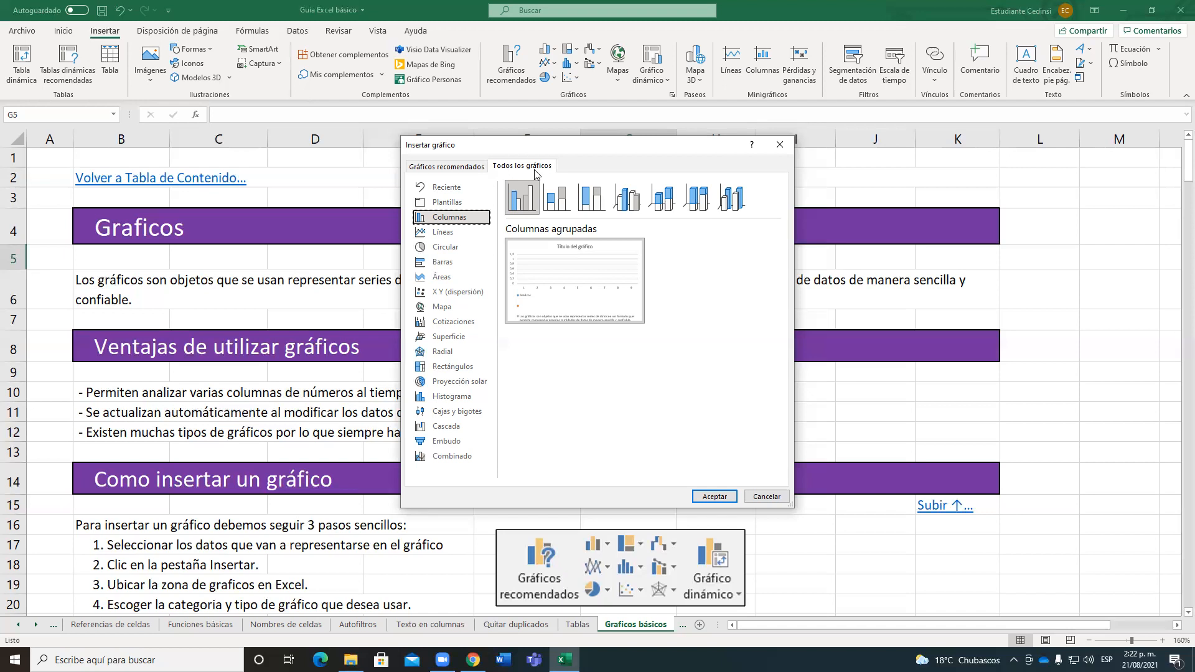
click(762, 496)
- Delete the Cantidades Vendidas column chart beside the Mes and Cantidad data
scroll(129, 510, down, 13)
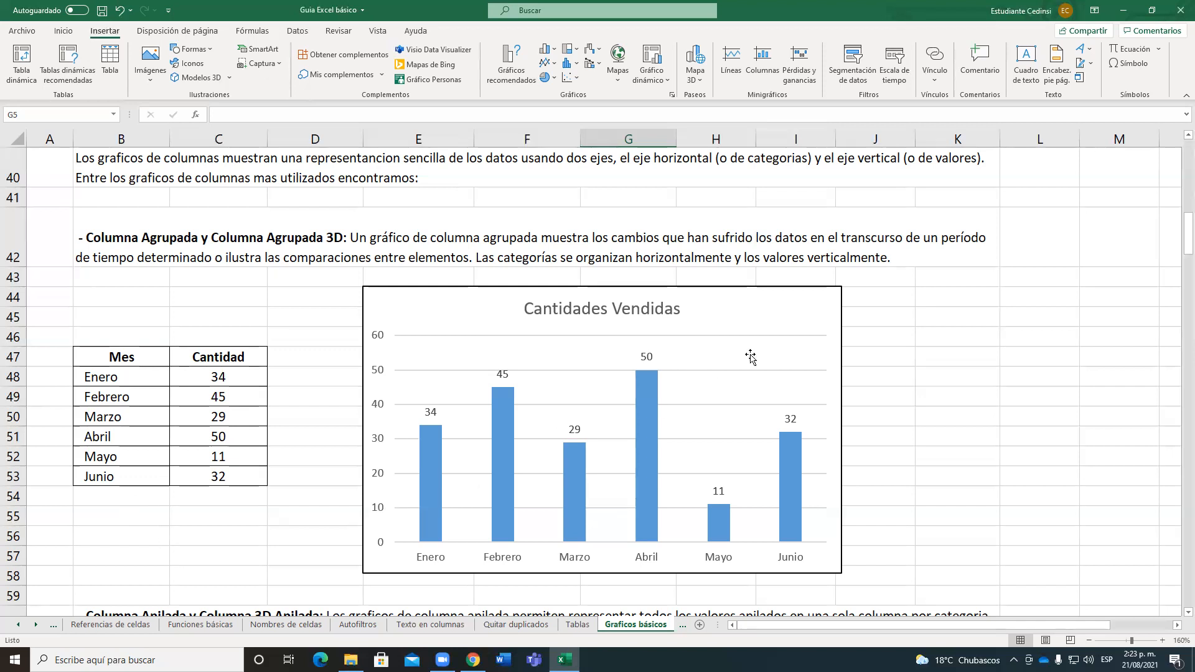
click(841, 290)
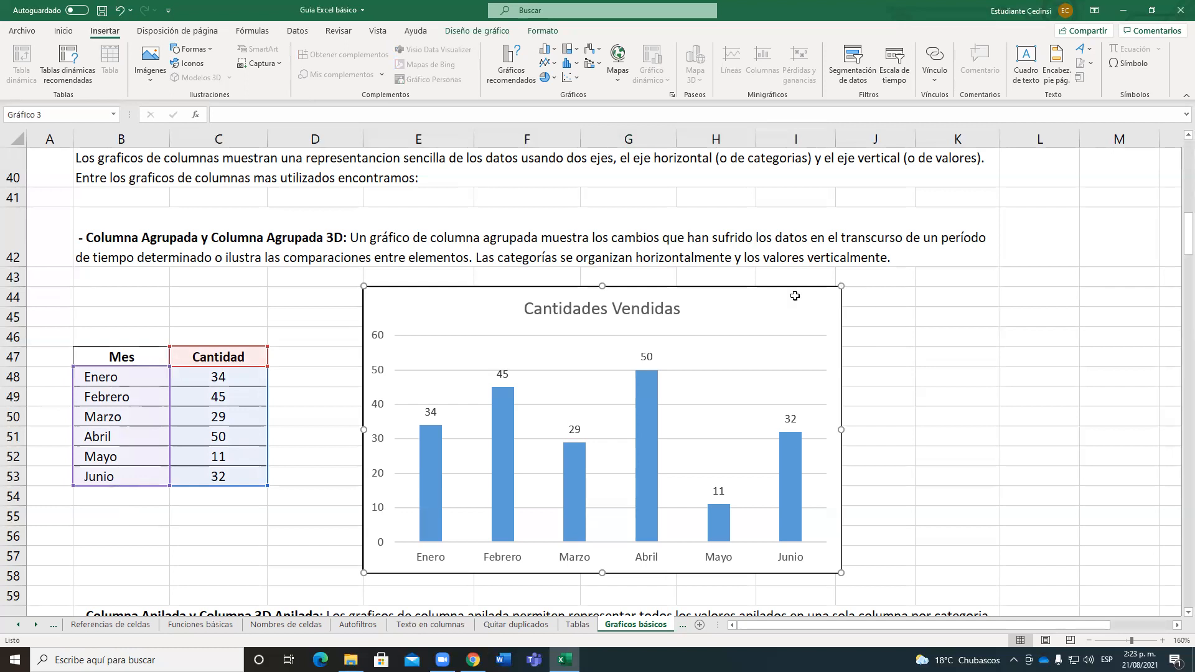
key(Delete)
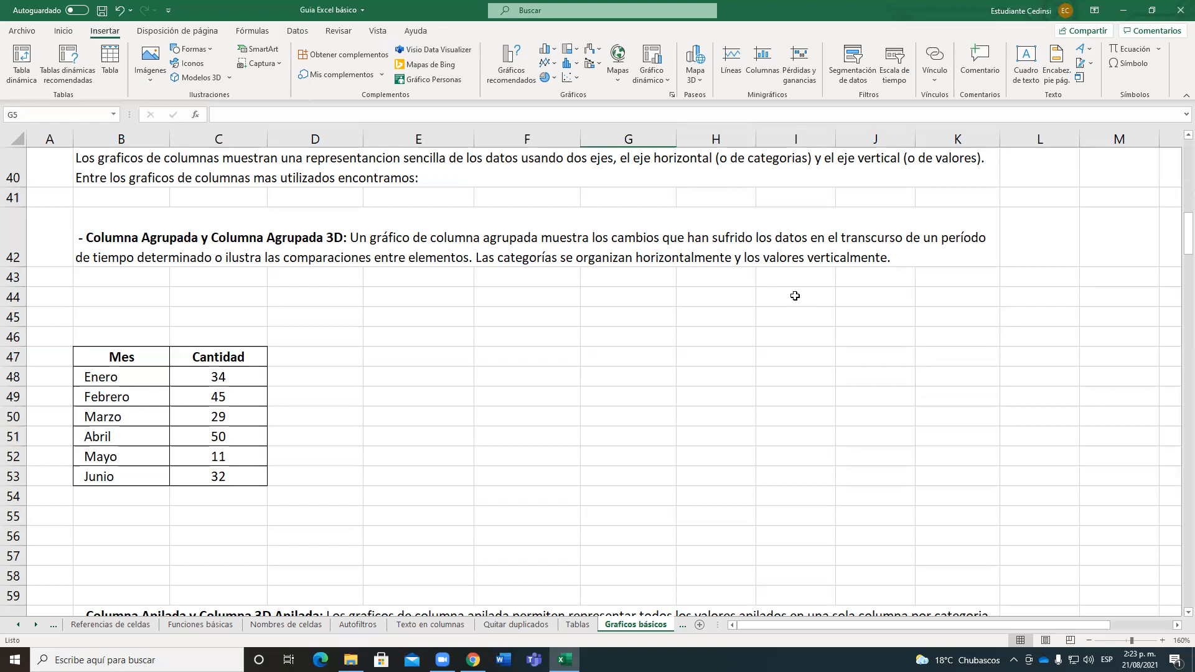
click(156, 434)
click(195, 417)
click(135, 403)
click(188, 411)
click(148, 438)
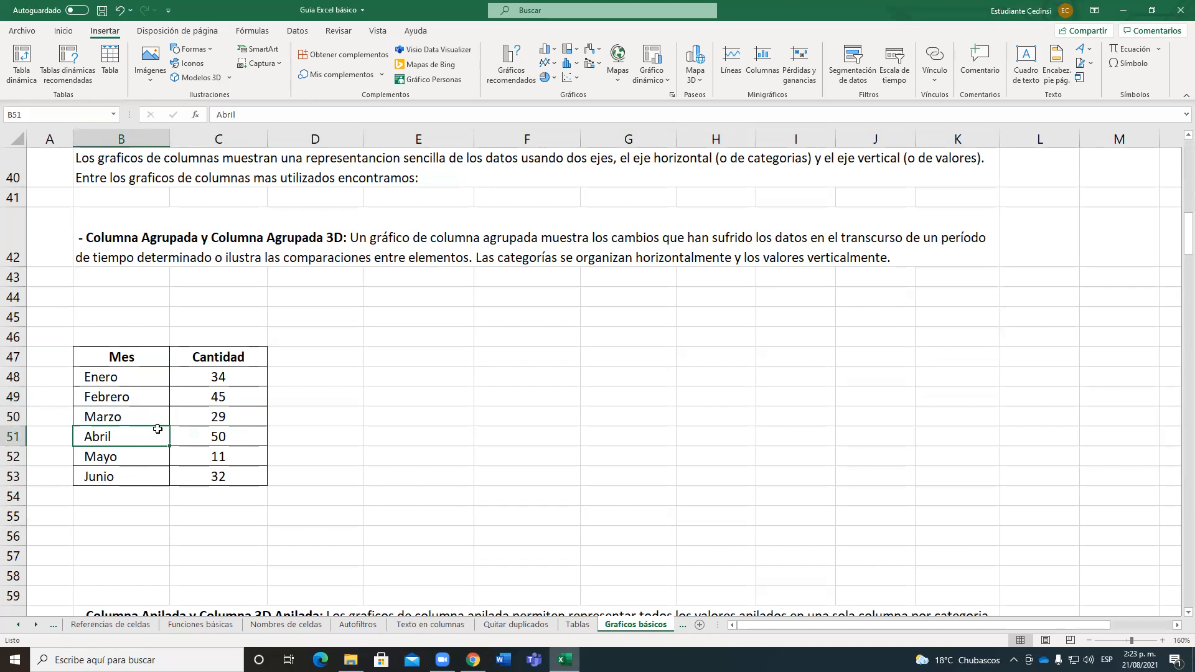
drag(127, 366, 214, 416)
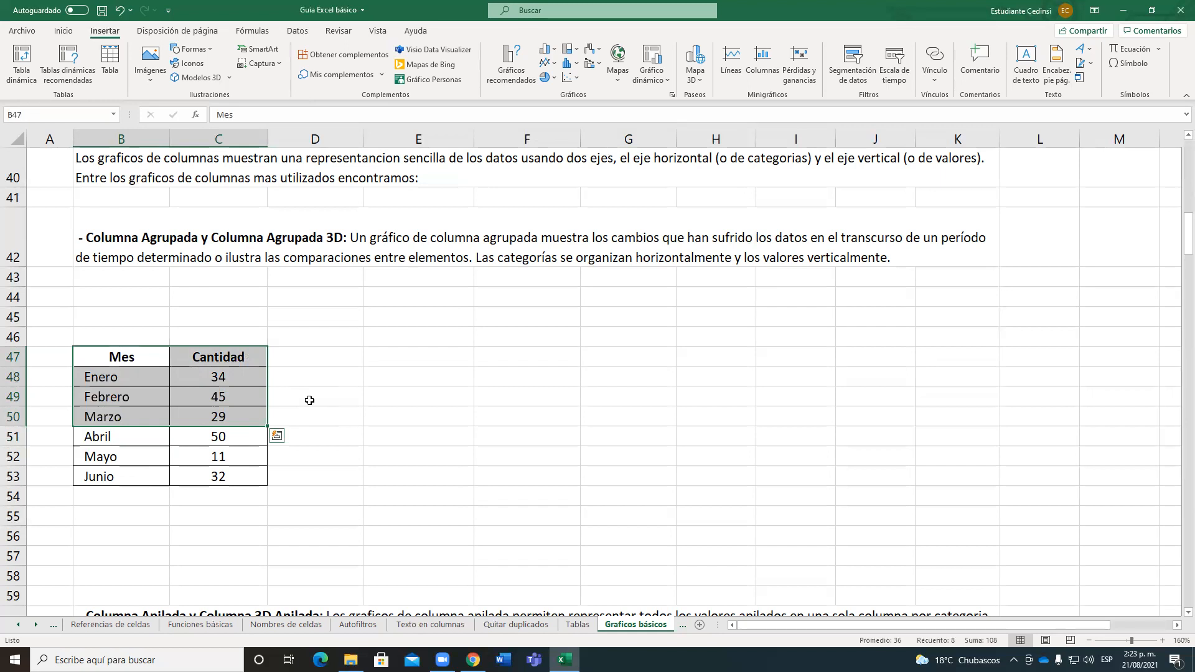
click(310, 401)
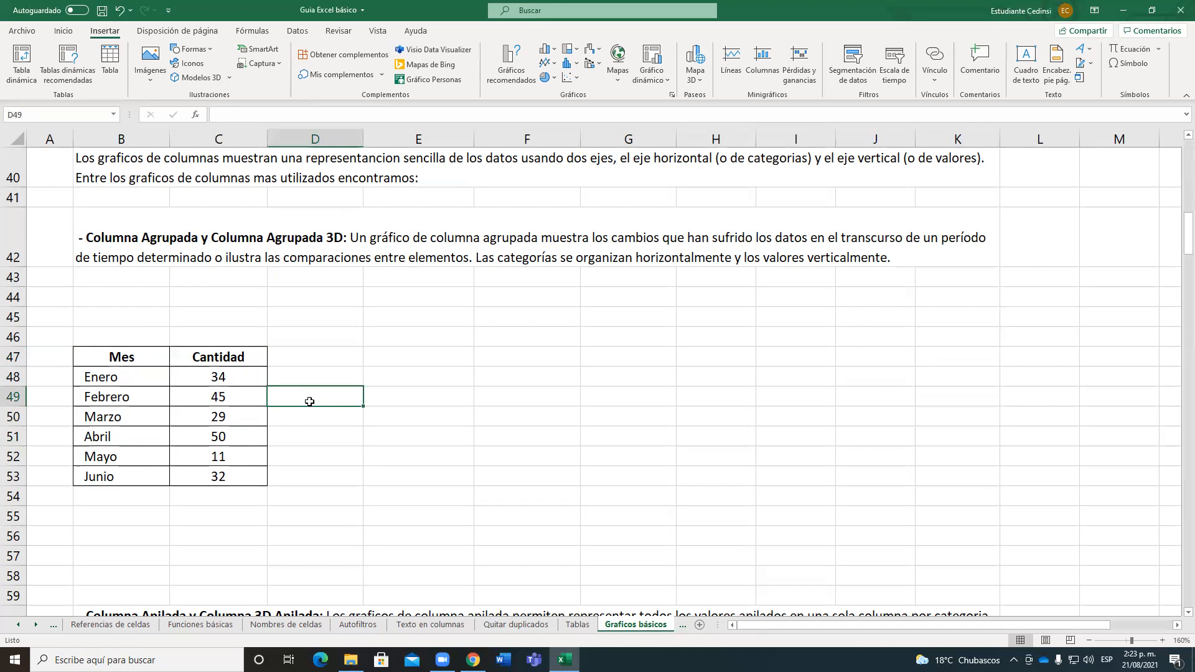
drag(122, 352, 237, 415)
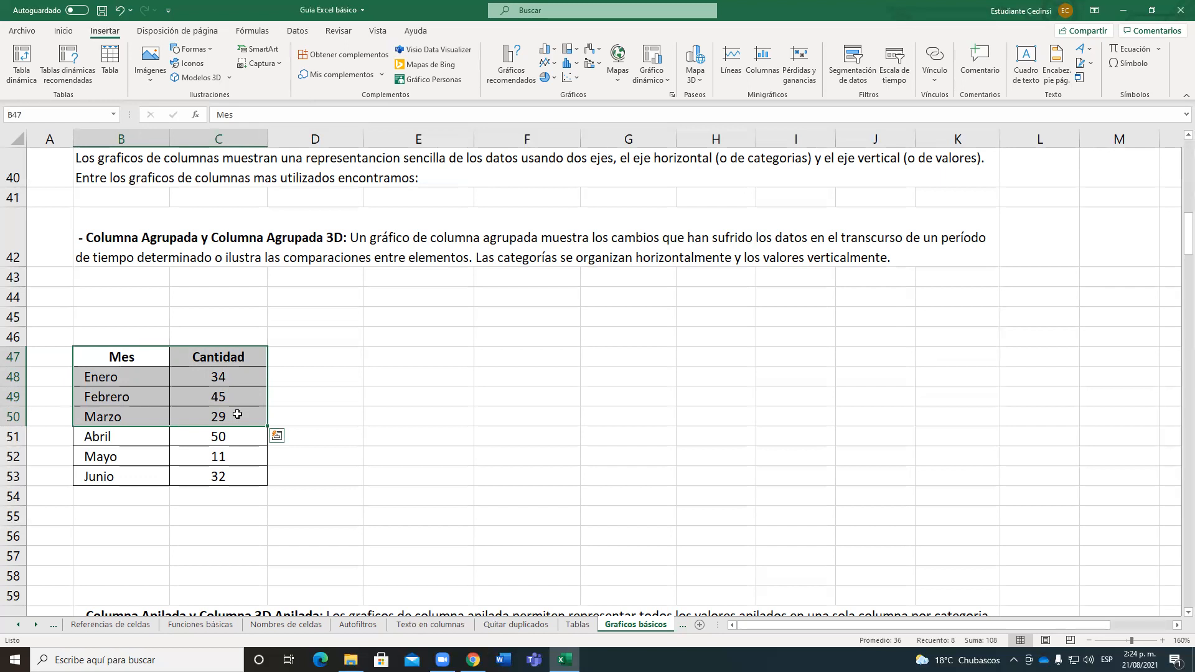
- Insert a 2-D clustered column chart from the Mes and Cantidad data
click(160, 377)
click(163, 399)
click(201, 408)
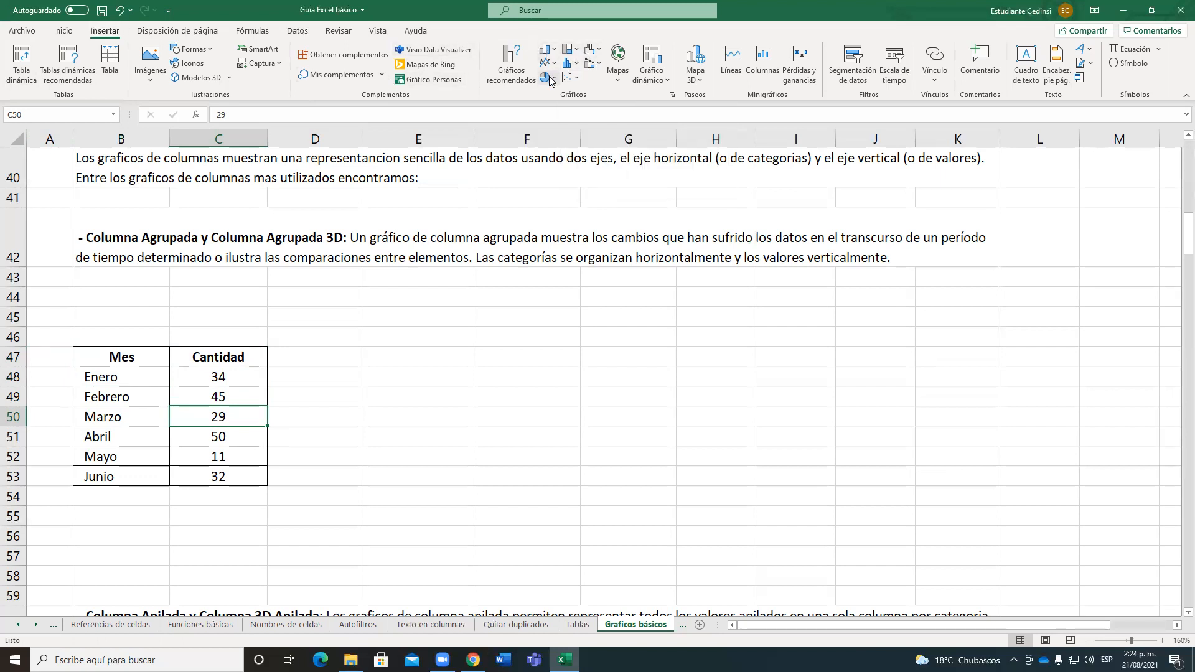
click(550, 48)
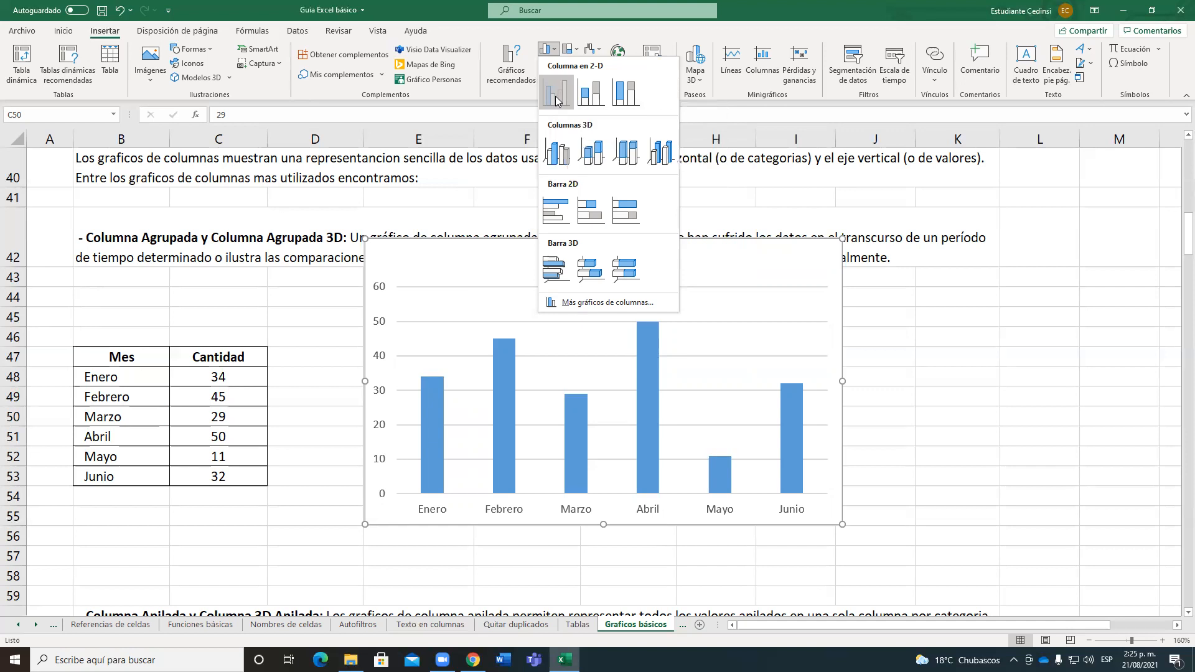
click(555, 100)
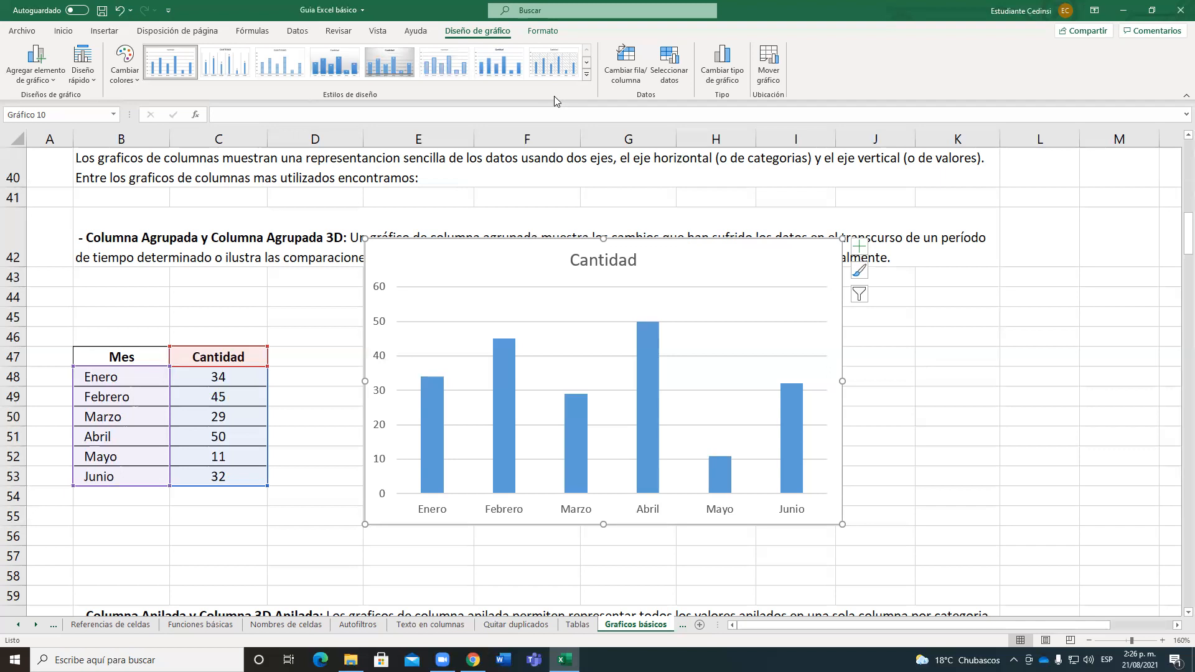
- Set the Cantidad for Mayo in cell C52 to 60
click(220, 464)
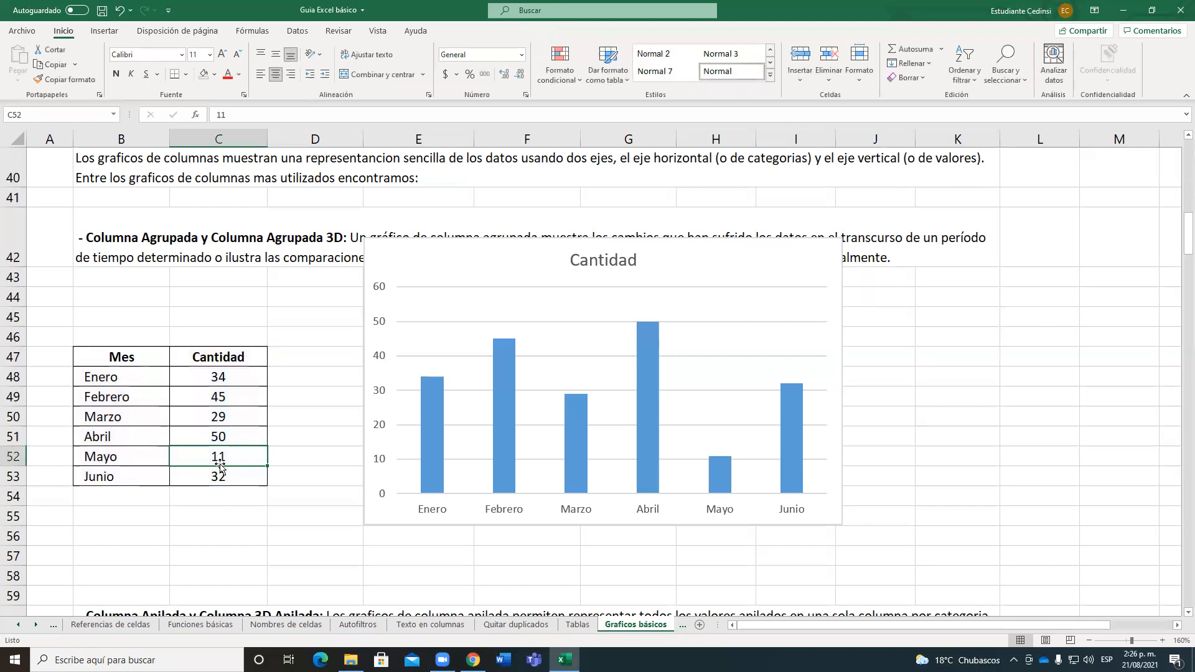
text(60)
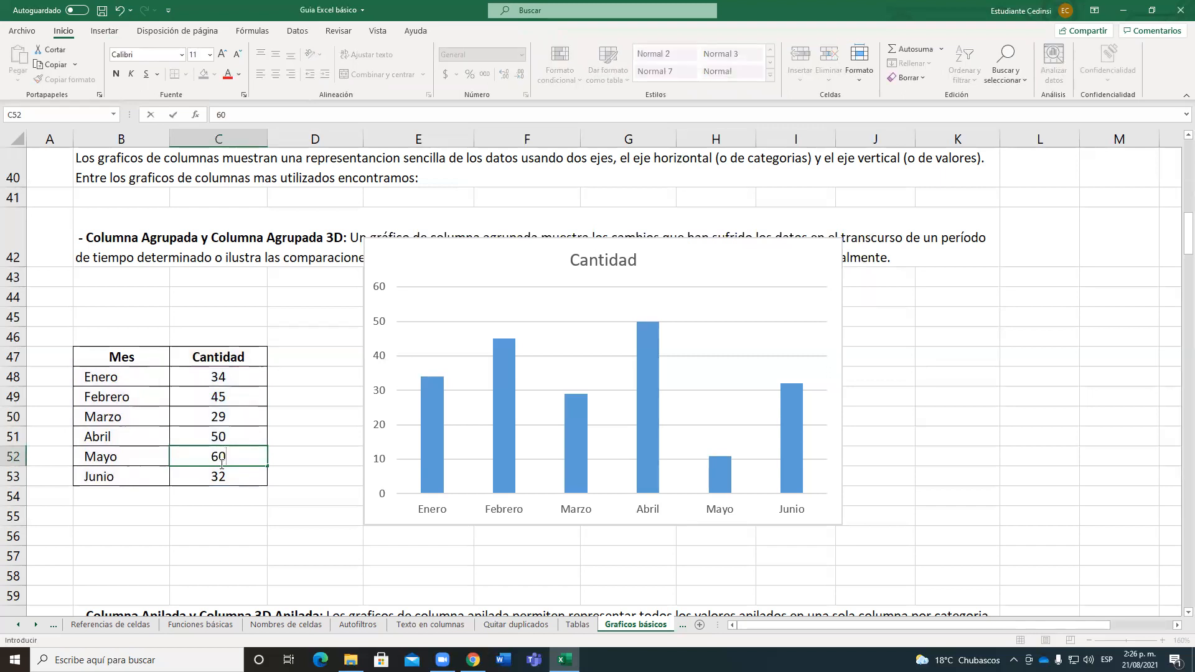
key(Return)
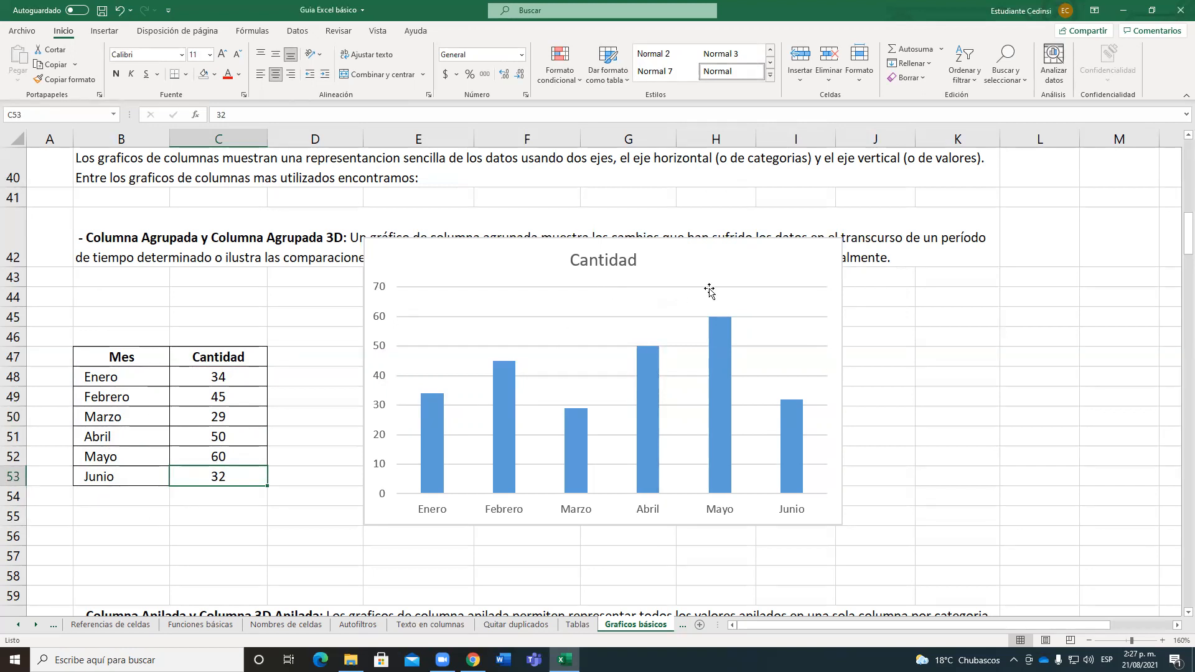
- Move the Cantidad chart below the Columna Agrupada paragraph so it no longer covers the text
click(716, 262)
drag(716, 262, 681, 303)
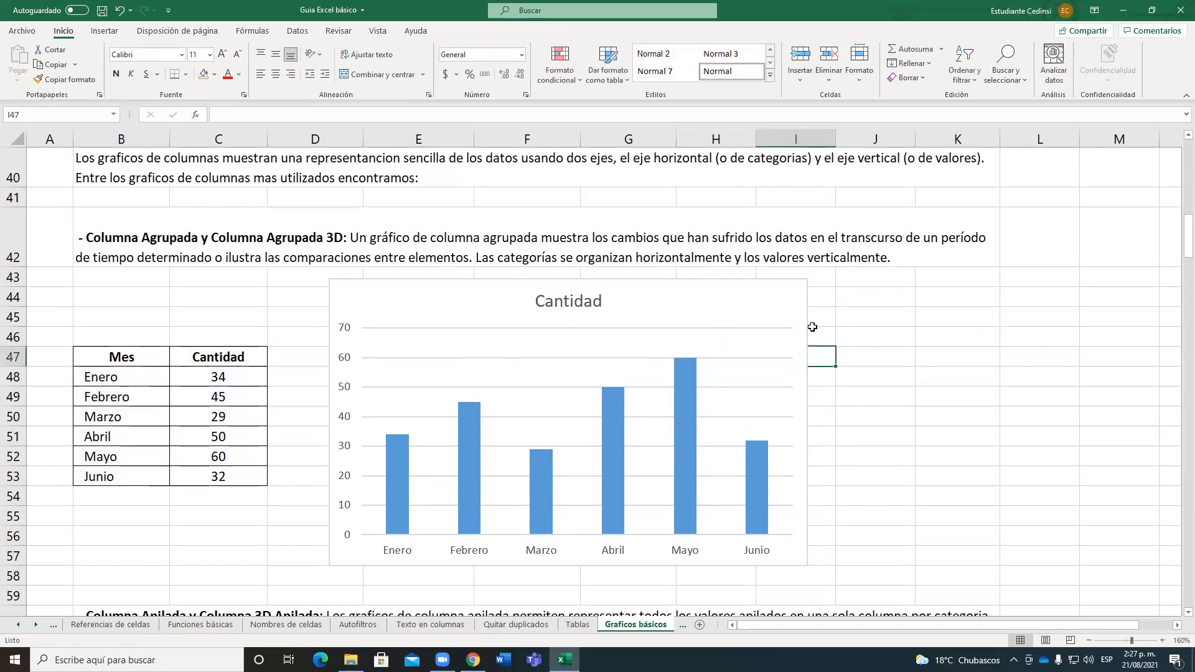
- Hide the axes of the Cantidad chart and show them again
click(828, 289)
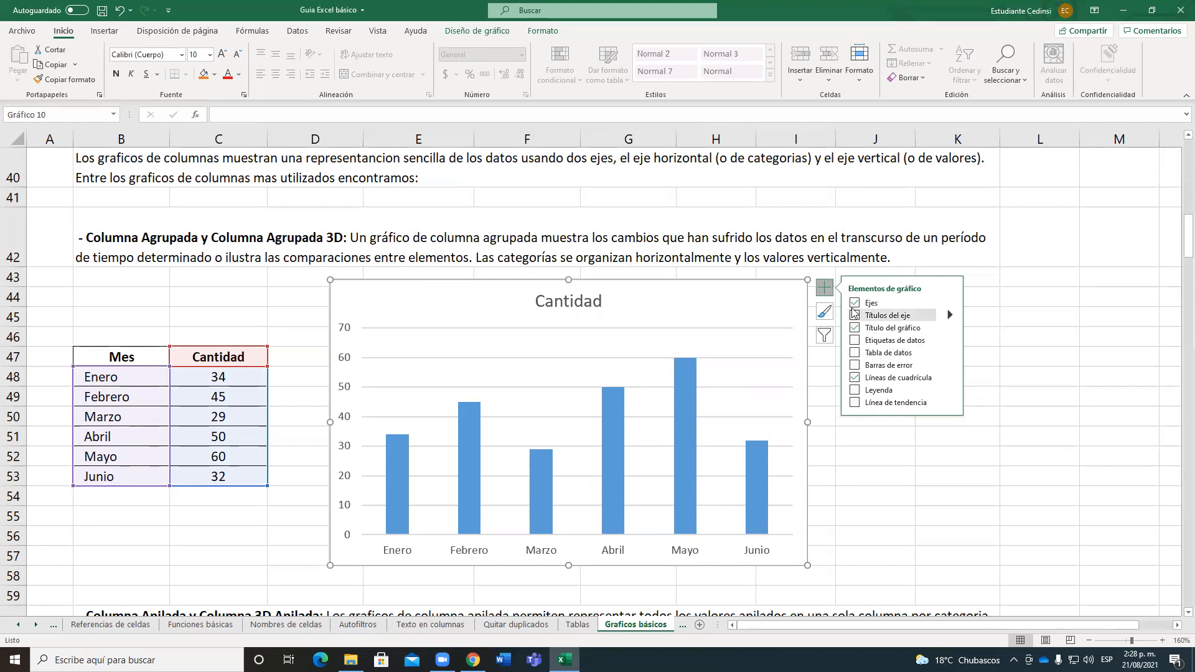
click(854, 303)
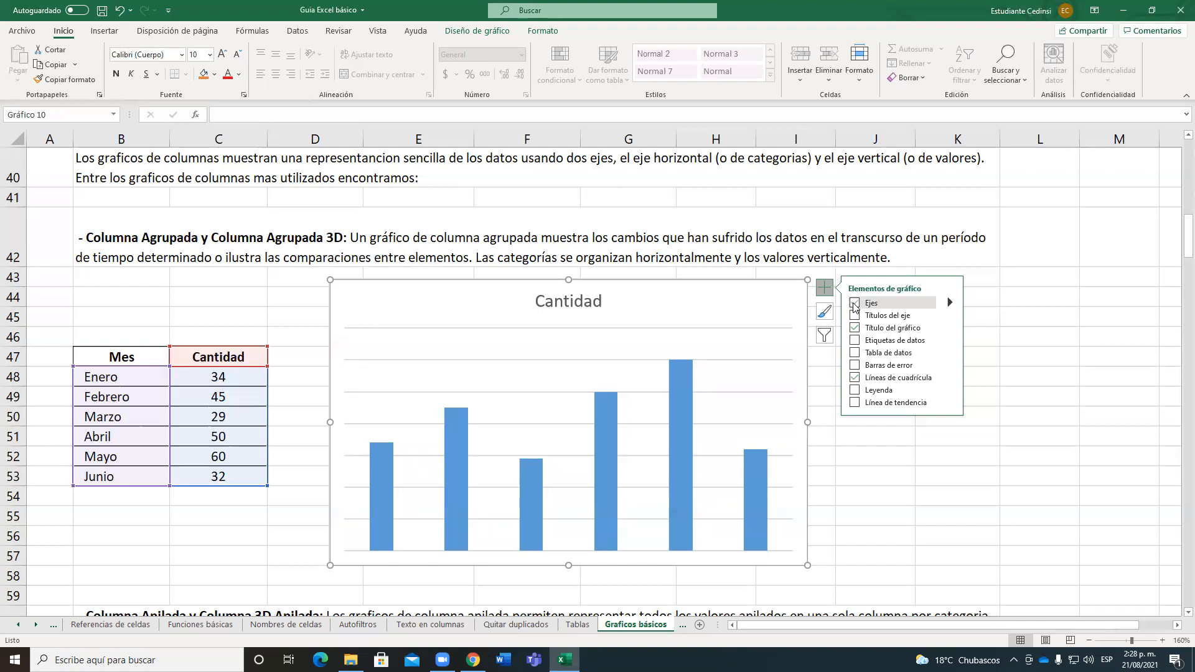
click(854, 304)
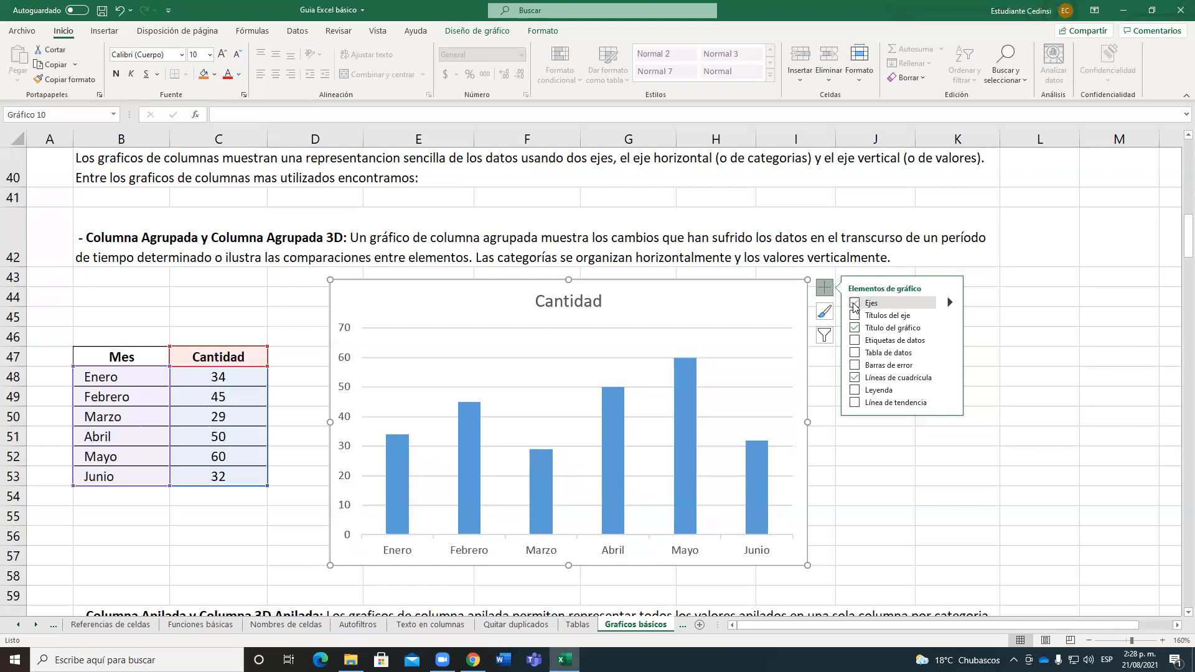
- Hide the title of the Cantidad column chart
click(582, 302)
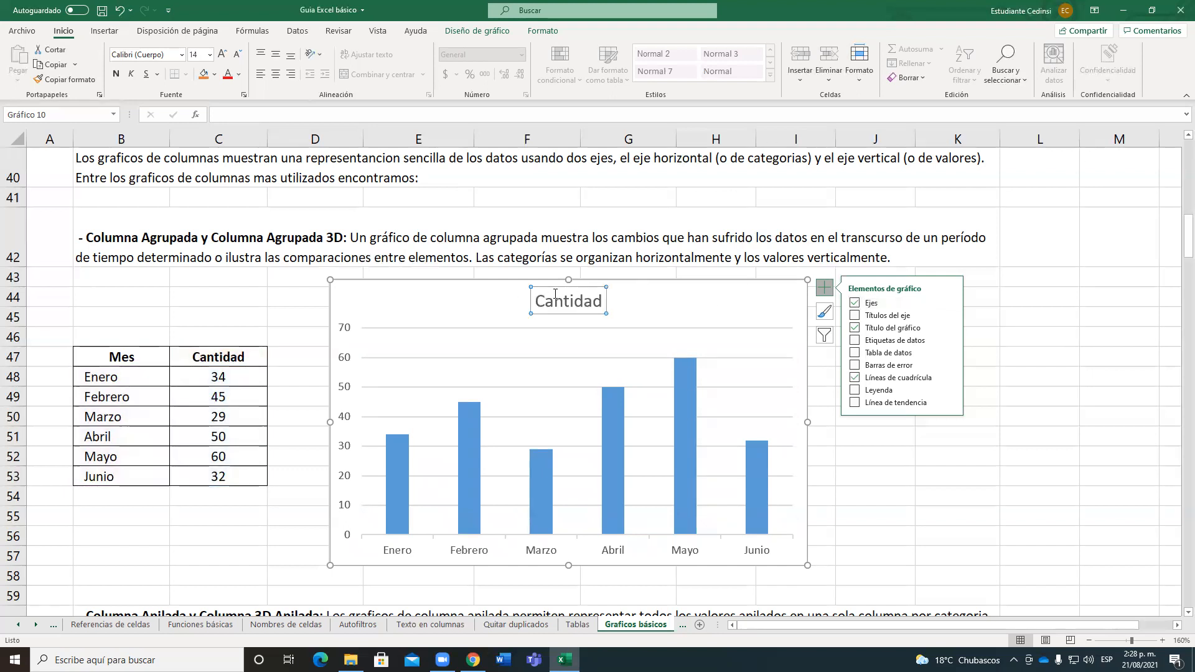
click(884, 328)
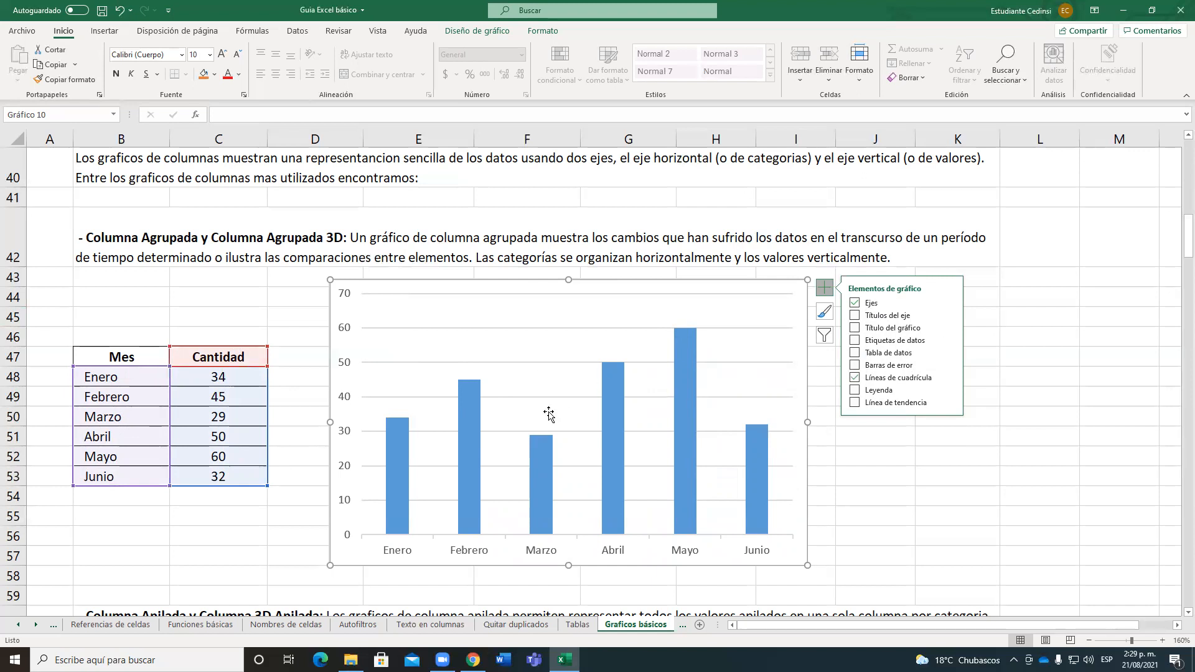
- Show the chart's data labels and hide them again, and do the same with its data table
click(853, 341)
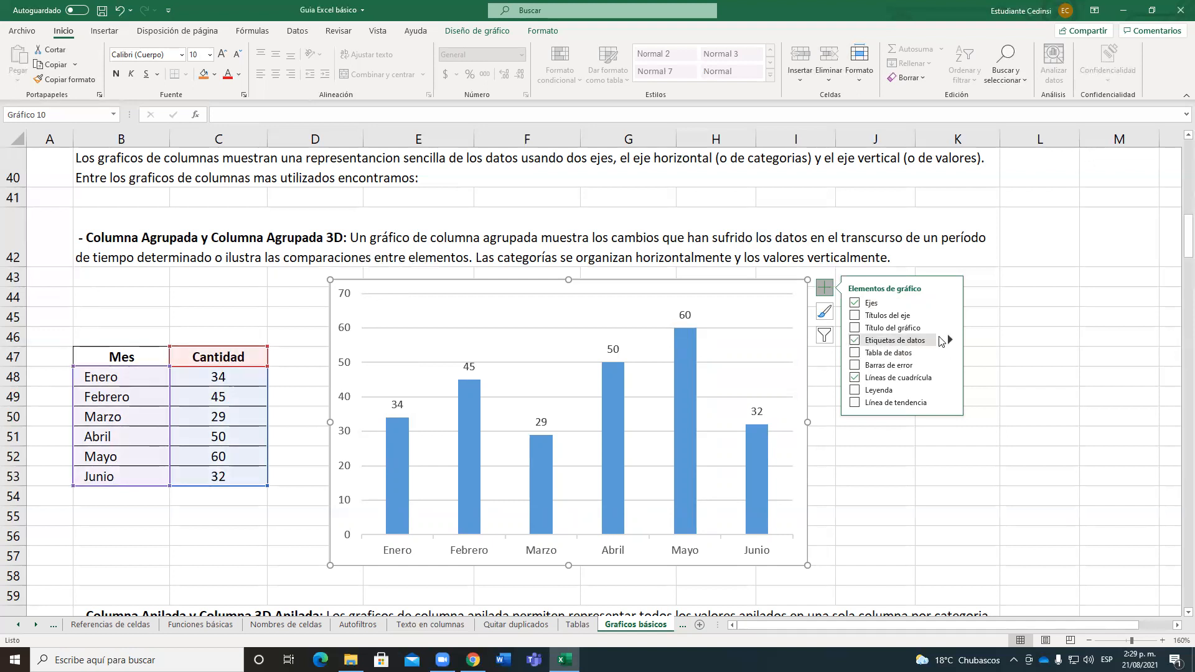
click(950, 341)
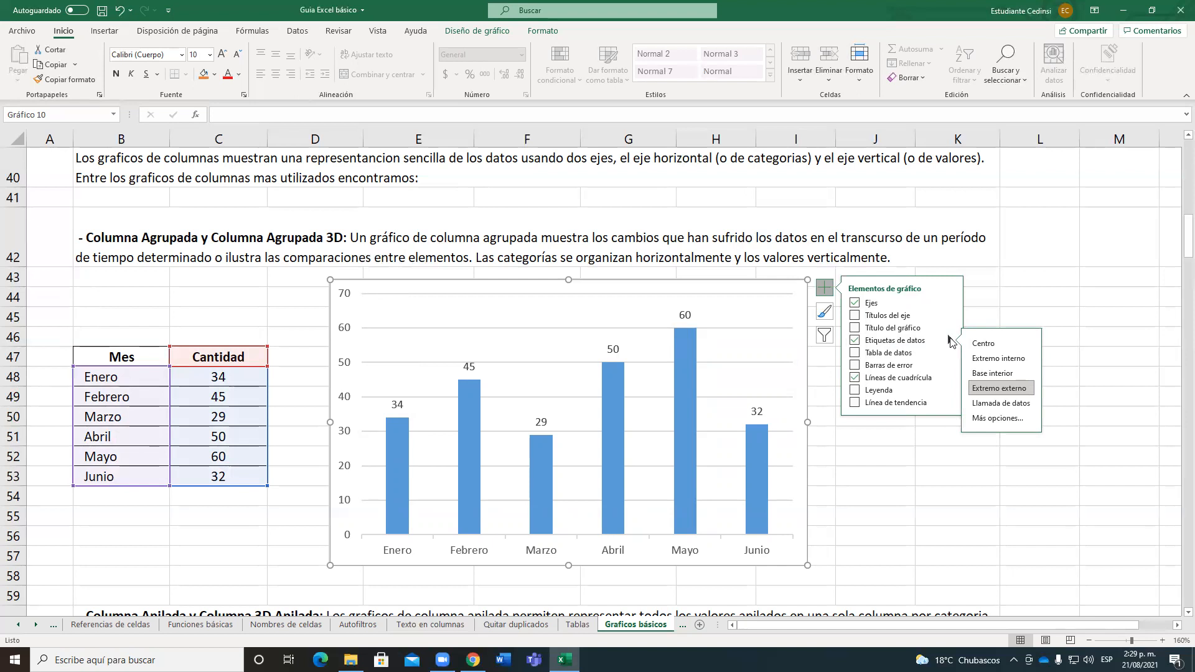
click(855, 341)
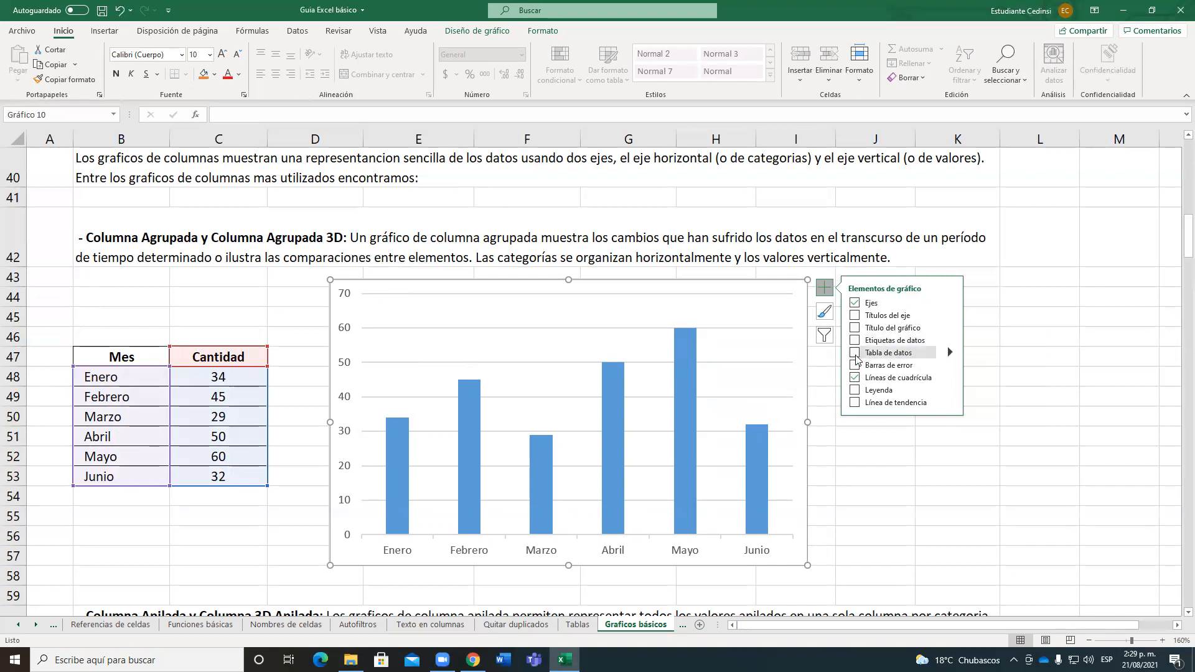
click(854, 353)
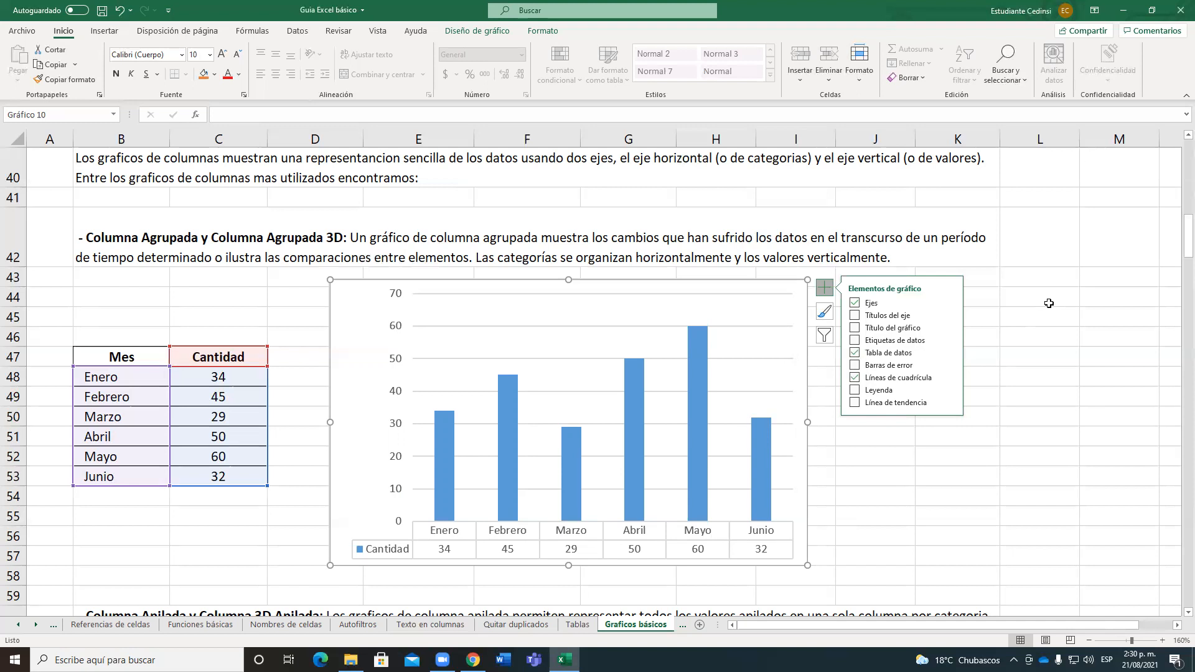
click(856, 353)
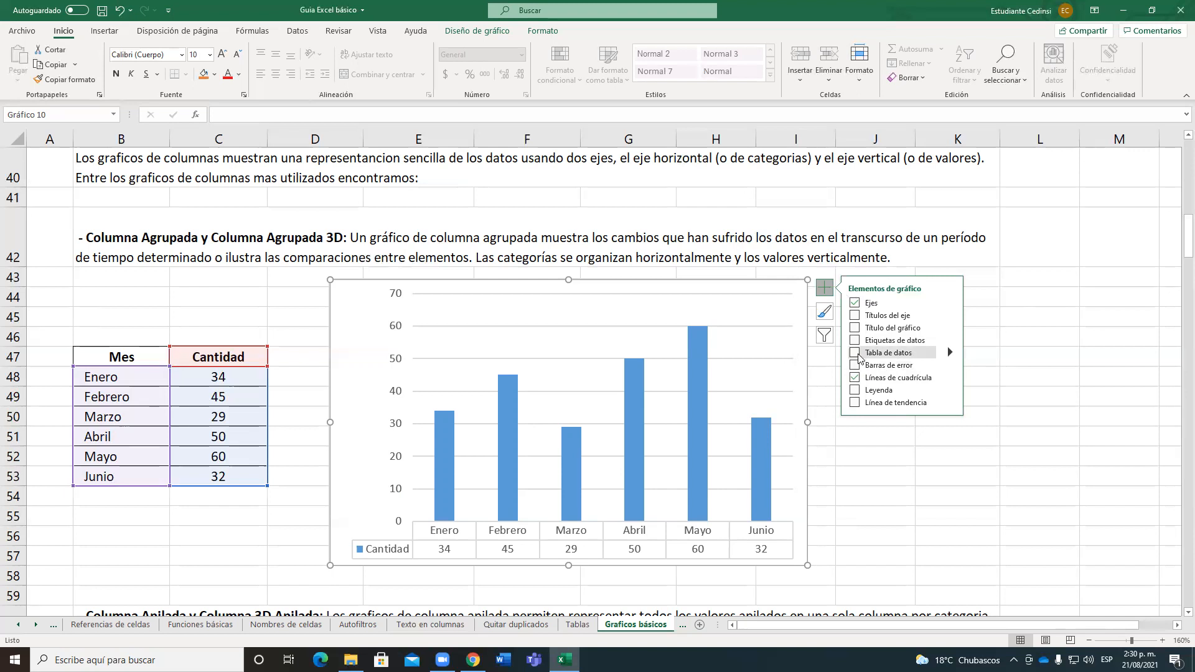
- Add data labels to the chart and place them in the centre of the columns
click(855, 340)
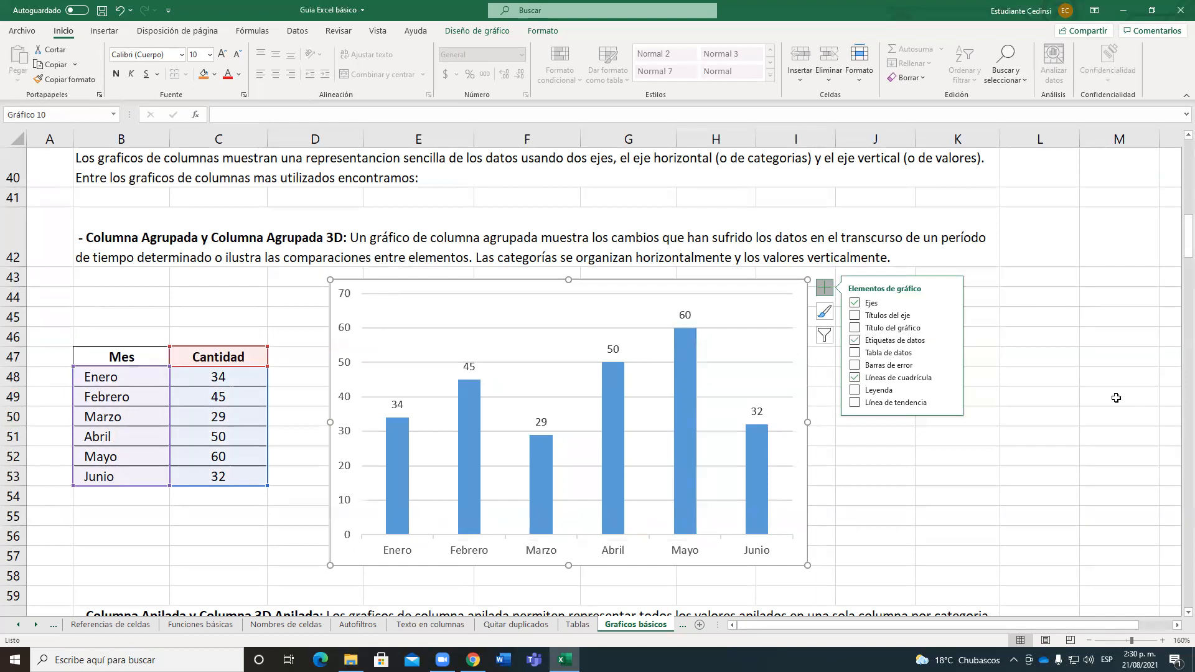
click(951, 341)
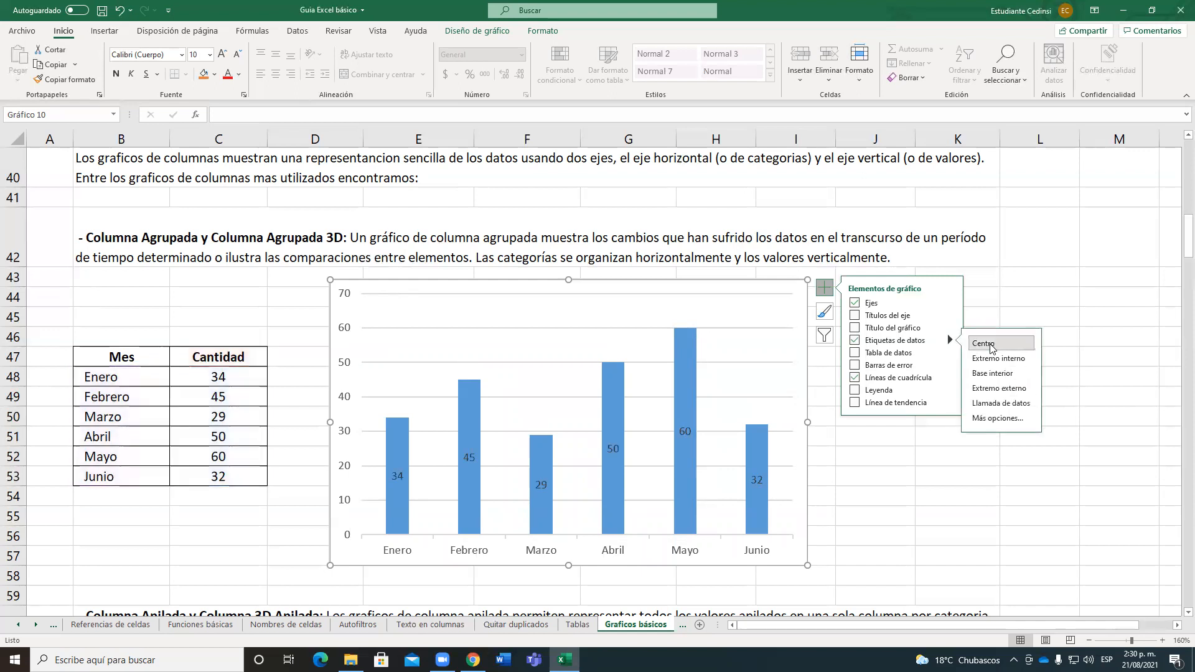
- Show the chart's error bars and hide them again, and add a trend line
click(895, 370)
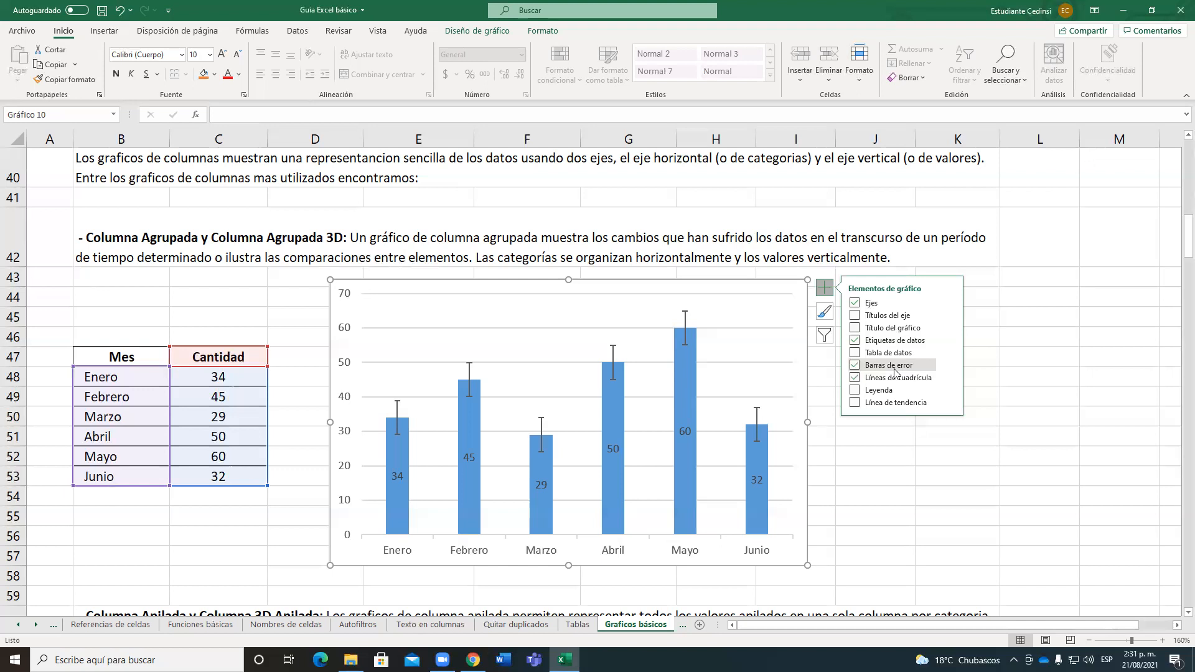
click(894, 369)
click(890, 405)
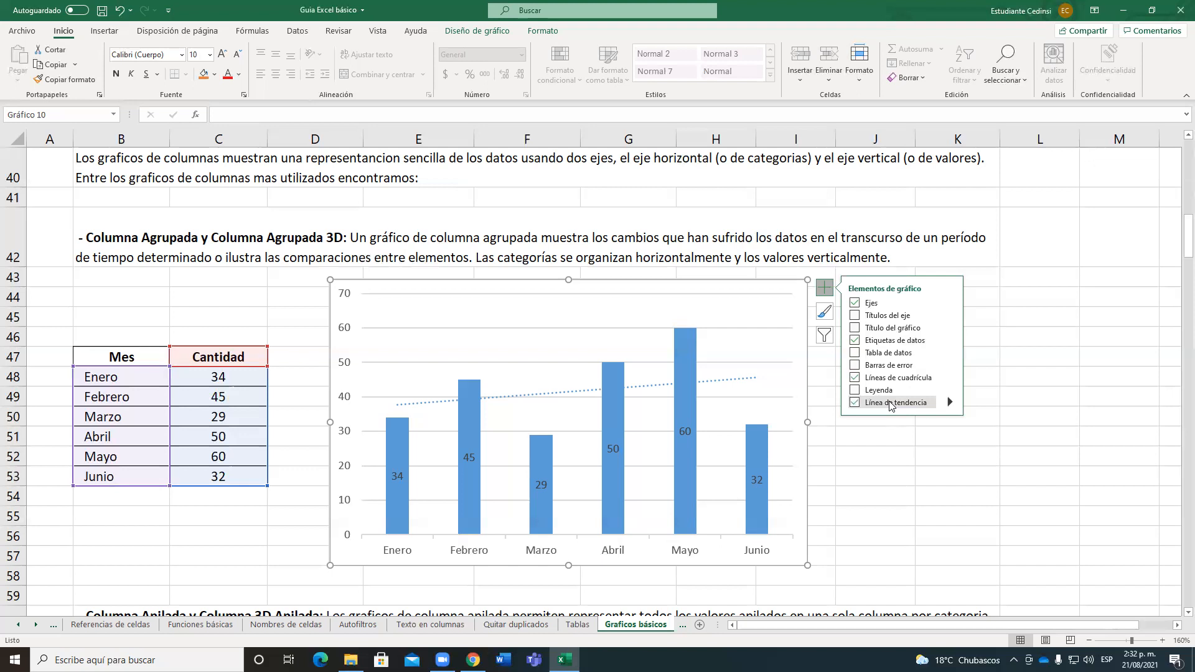
- Set the Cantidad for Mayo in cell C52 to 11
click(219, 460)
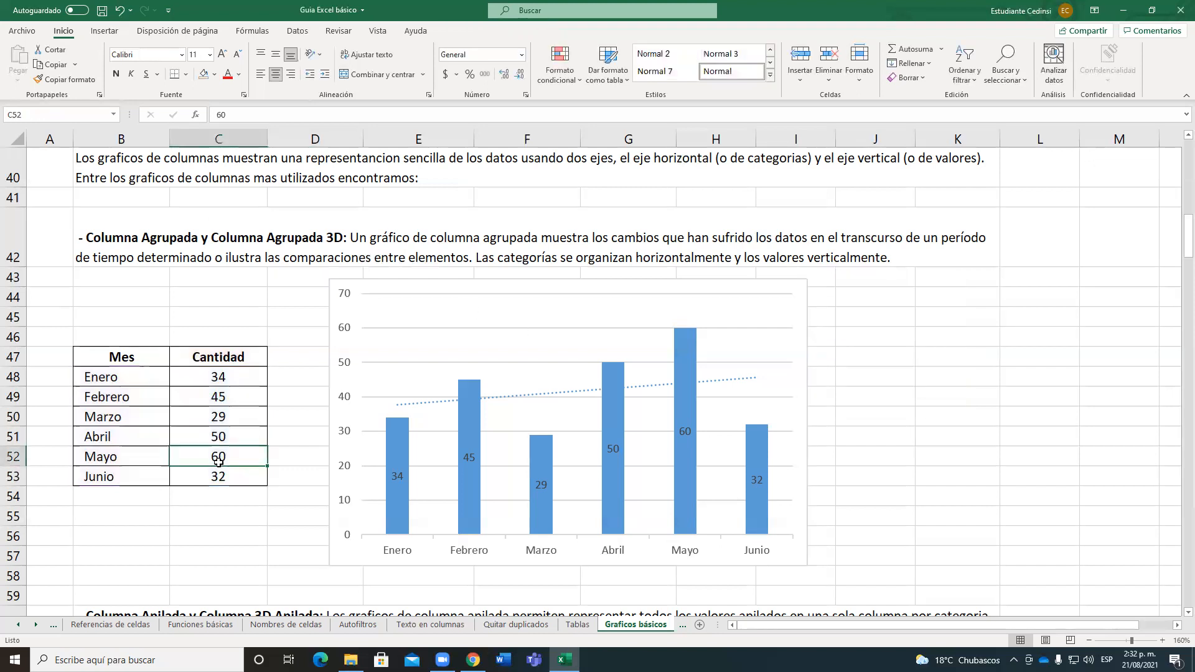
text(11)
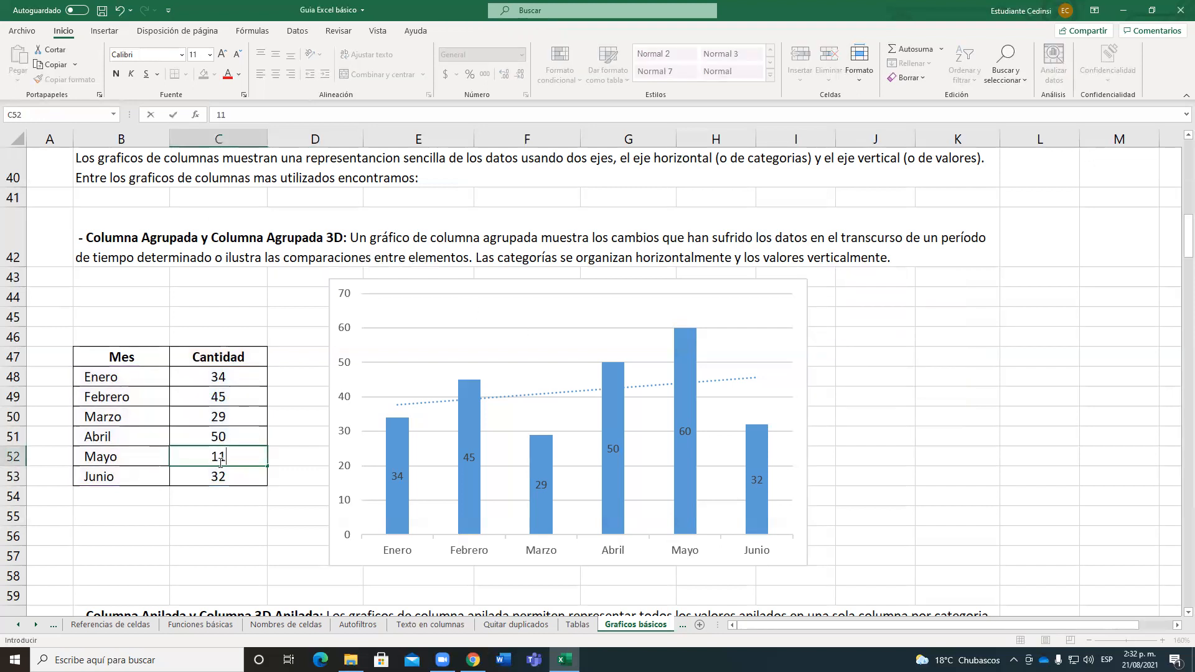
key(Return)
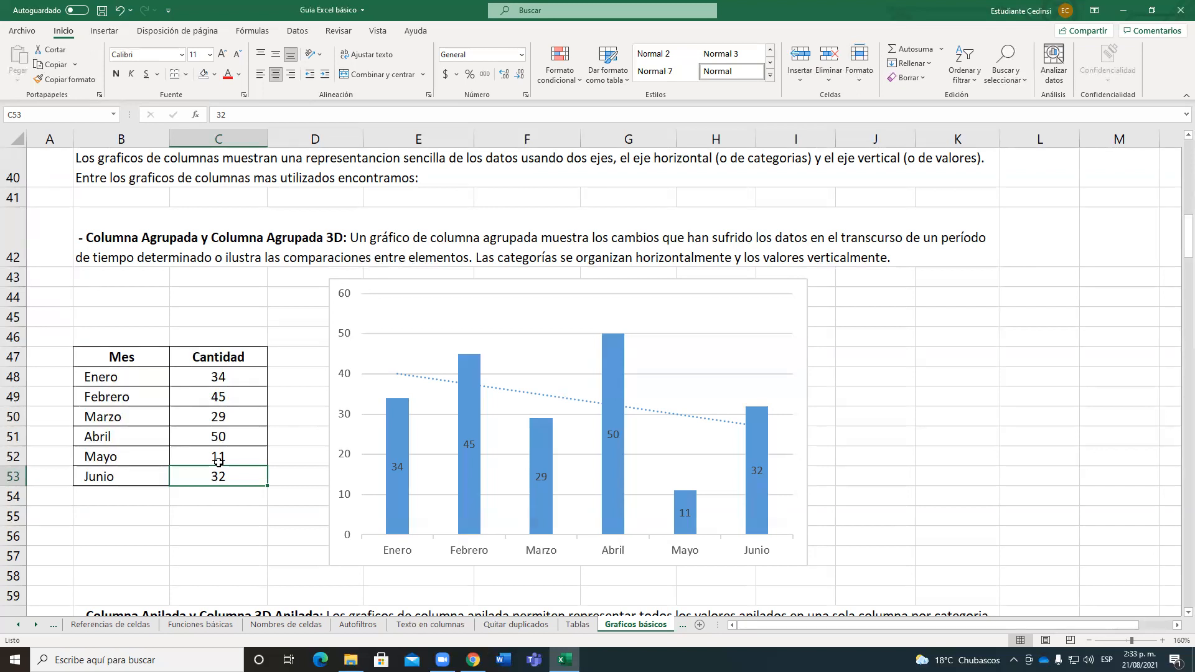
- Try the chart style with a blue background and hatched columns, and restore the original style
click(702, 326)
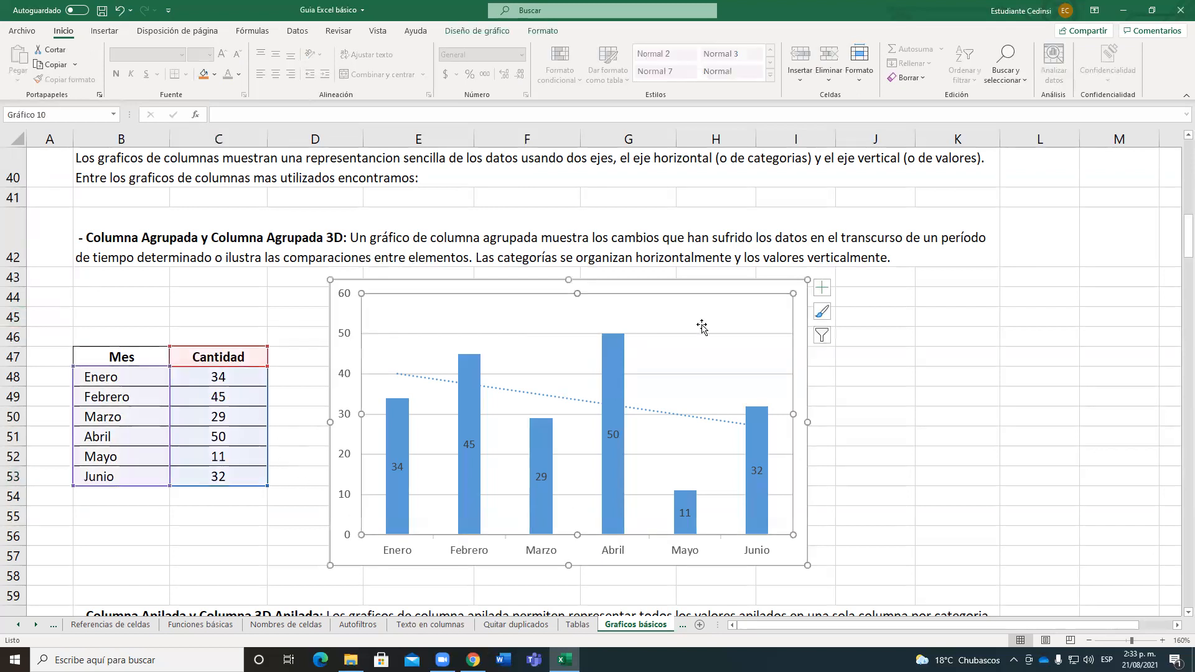
click(825, 312)
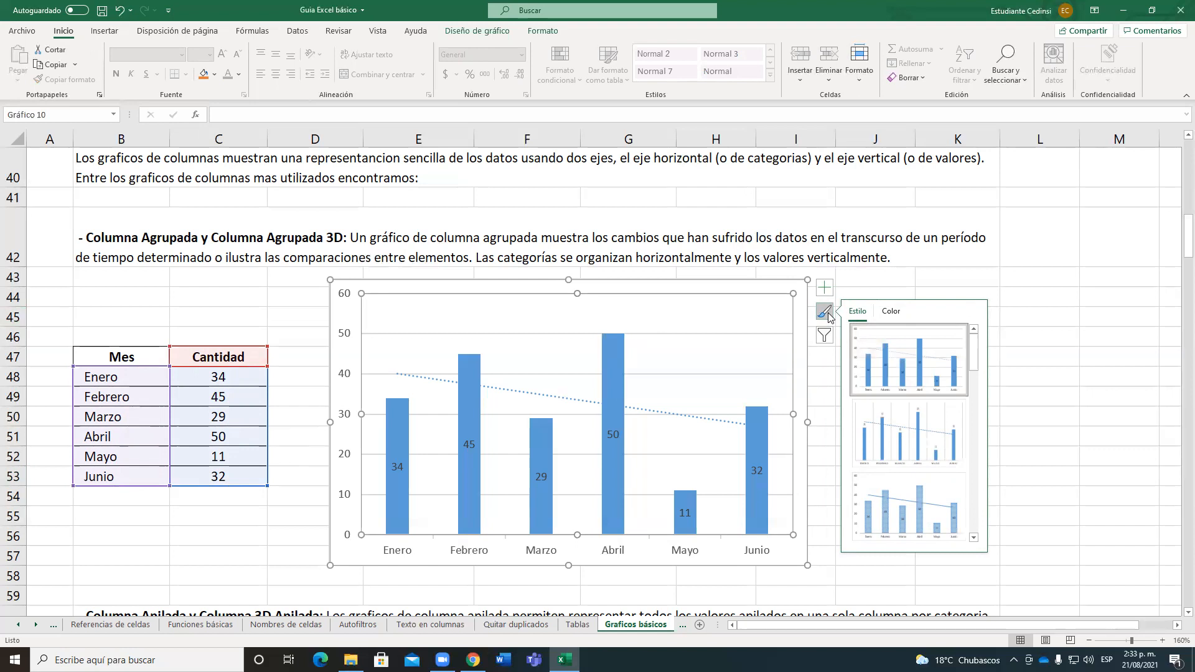
scroll(899, 473, down, 3)
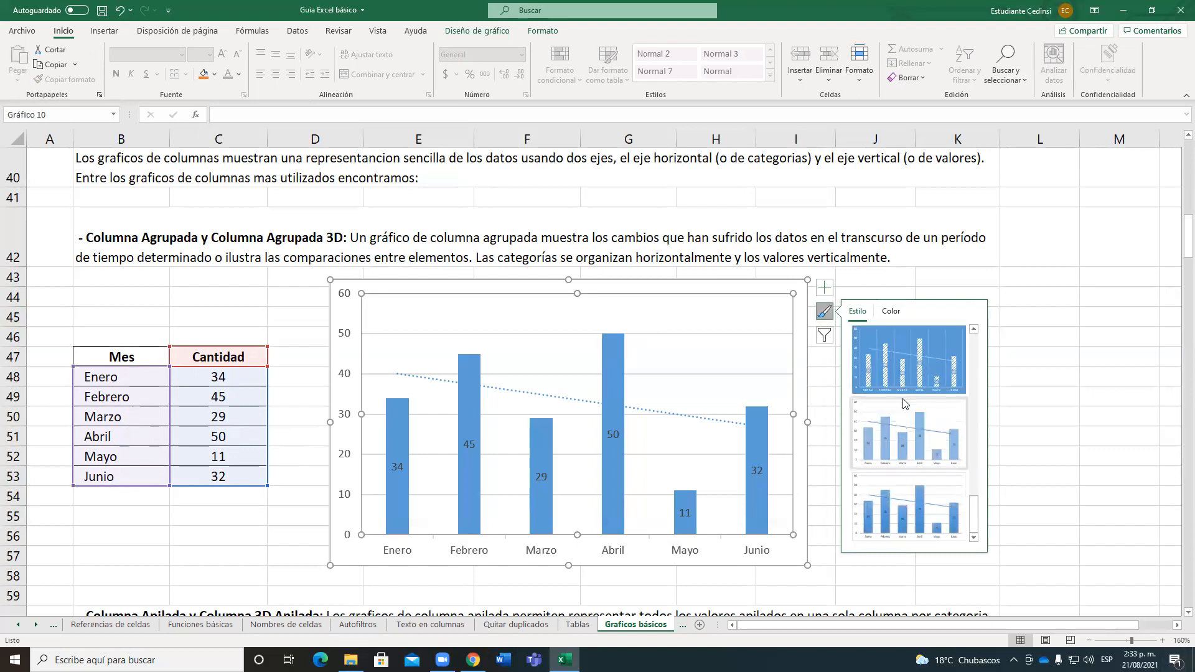
scroll(900, 436, up, 2)
scroll(903, 441, down, 3)
click(901, 369)
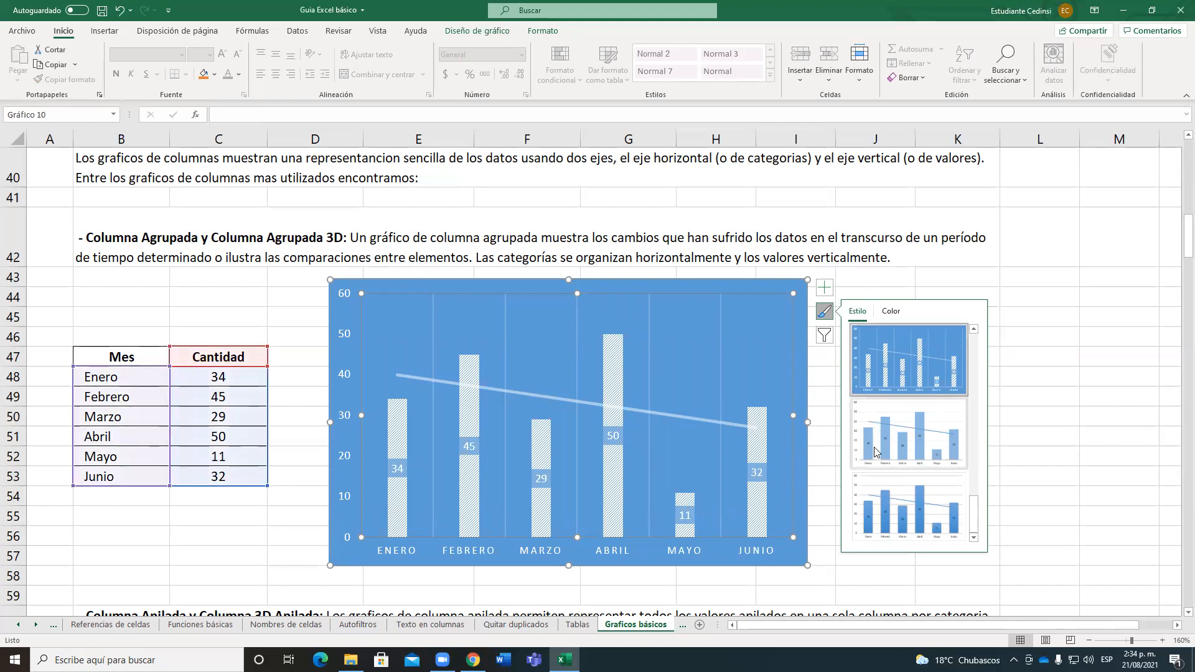
scroll(937, 451, up, 2)
scroll(936, 451, up, 3)
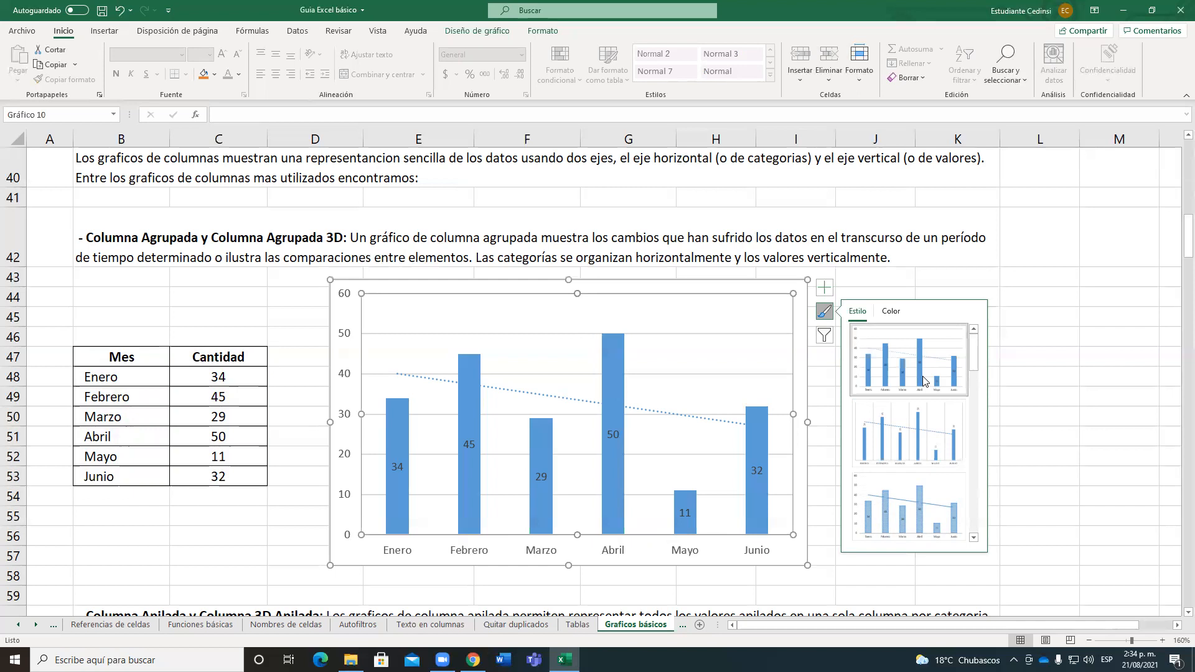
- Filter the chart to exclude the categories Abril, Mayo and Junio
click(831, 340)
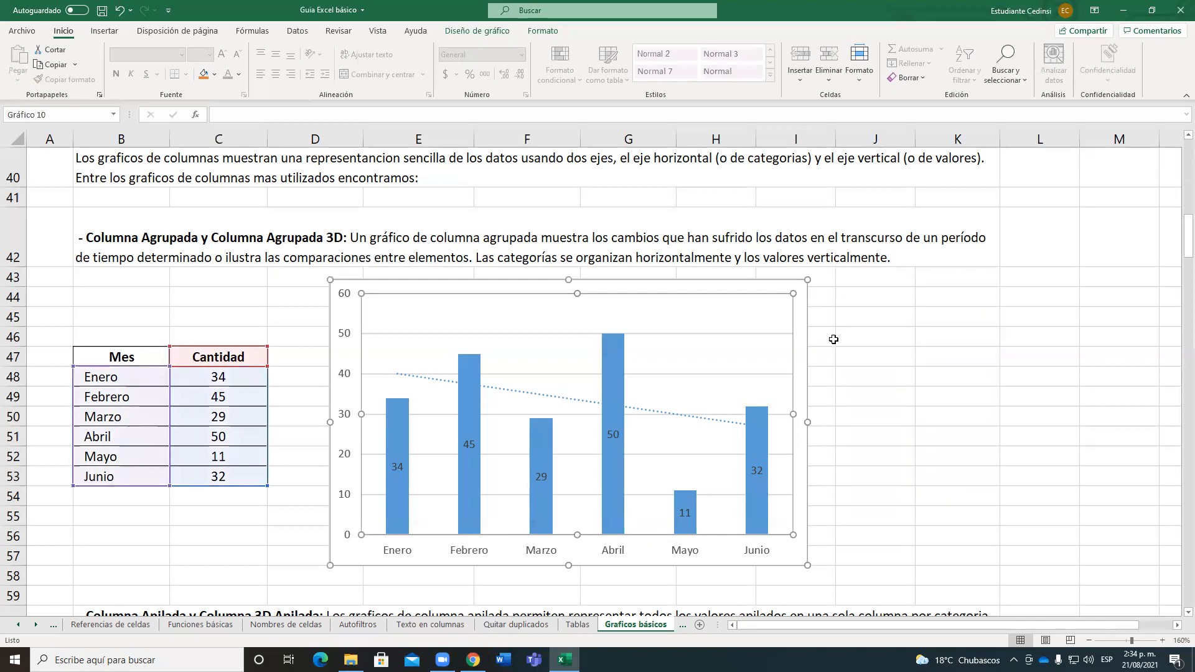
click(793, 313)
click(824, 336)
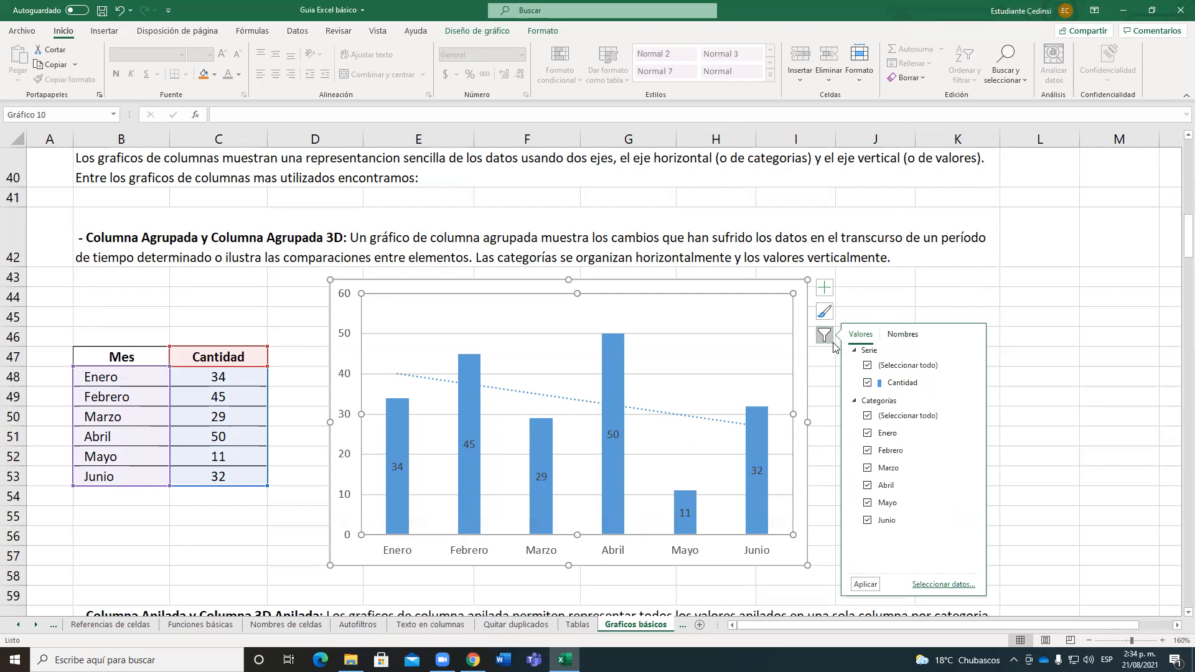
click(869, 487)
click(868, 503)
click(868, 521)
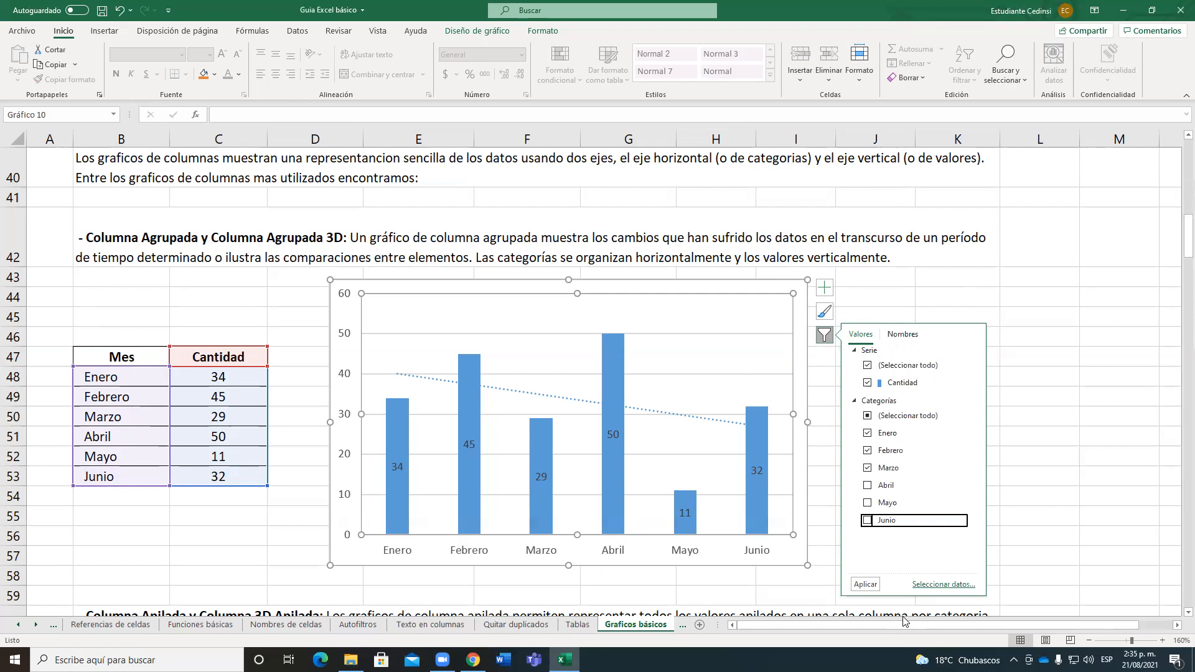
click(865, 585)
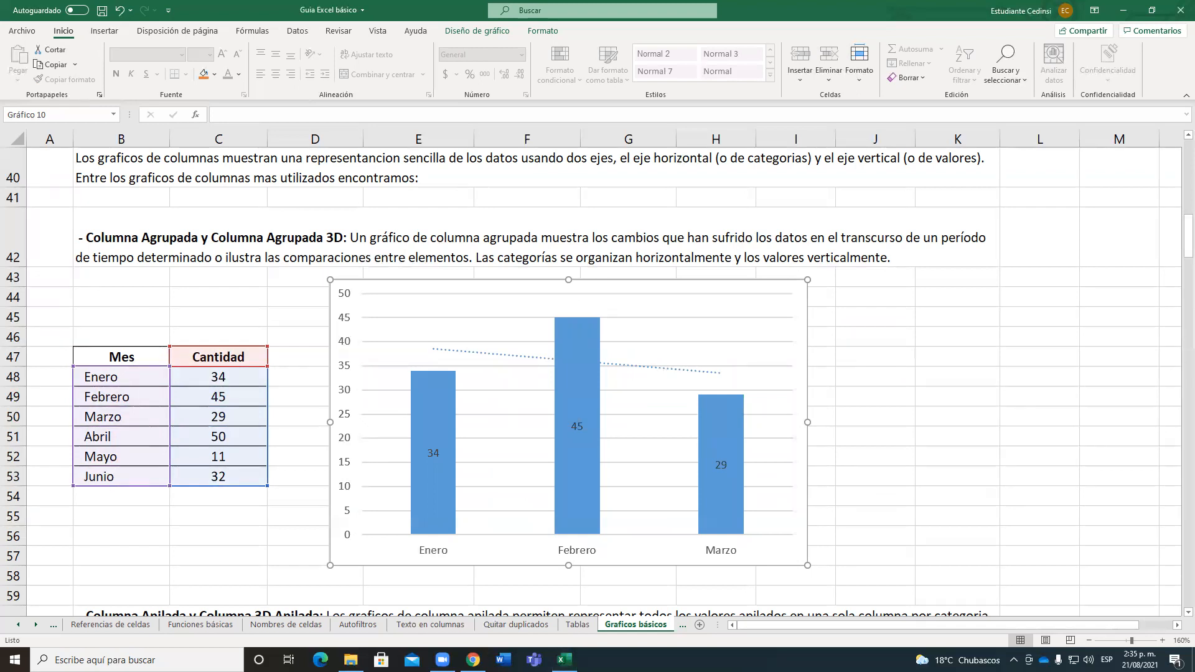
- Include Abril, Mayo and Junio in the chart's category filter again and apply it
click(750, 311)
click(824, 335)
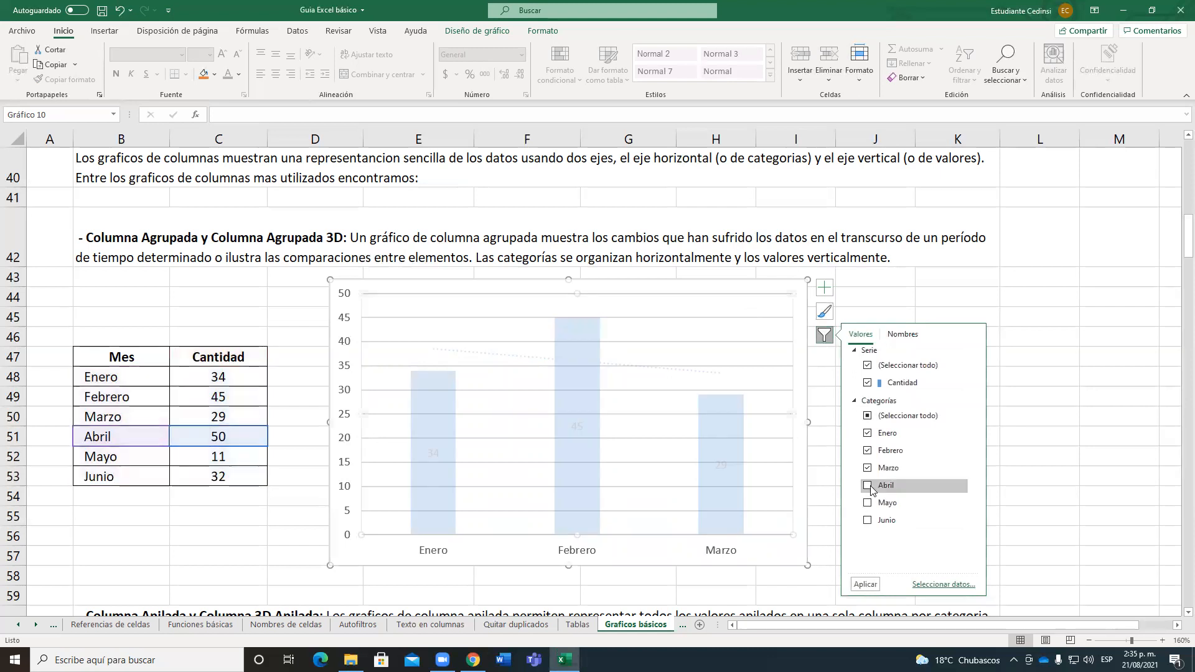
click(868, 486)
click(868, 503)
click(868, 520)
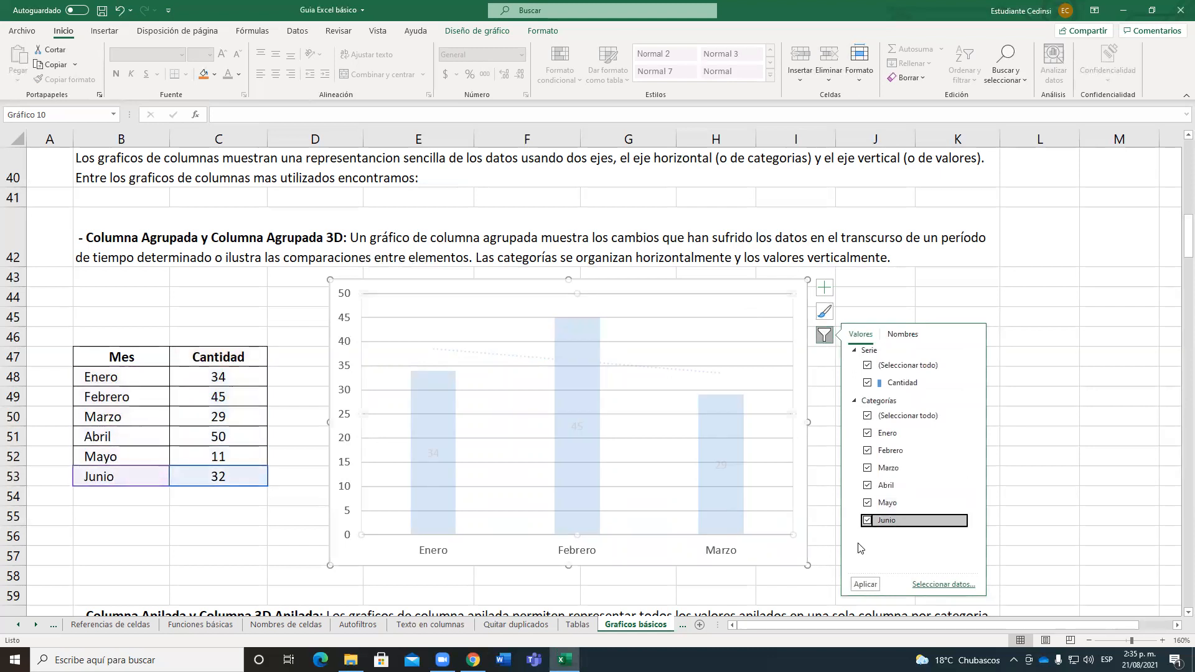
click(868, 585)
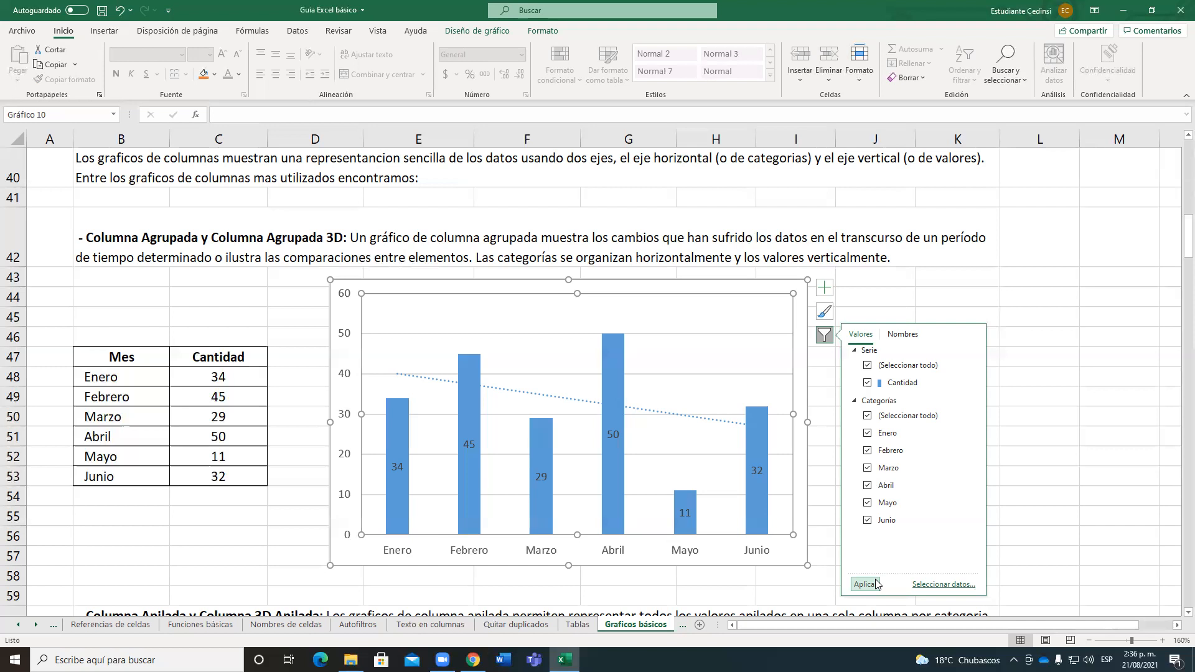
- Delete the Total (Valor1 + Valor2) stacked column chart under the Columna Apilada paragraph
scroll(259, 419, down, 5)
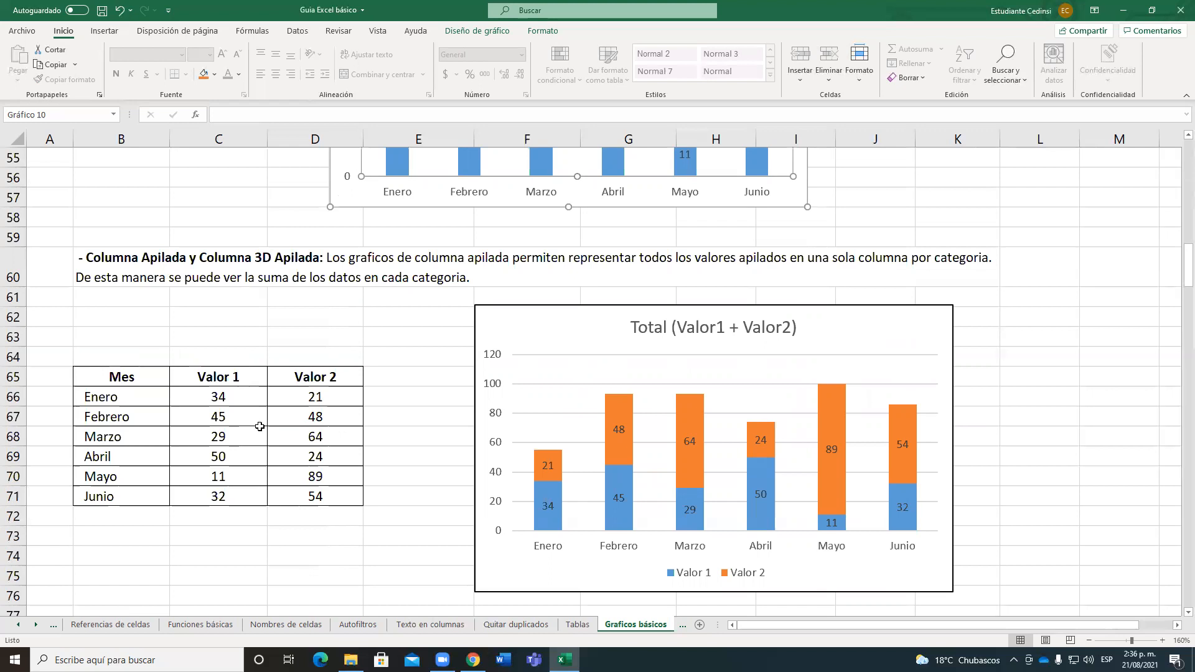
click(490, 321)
key(Delete)
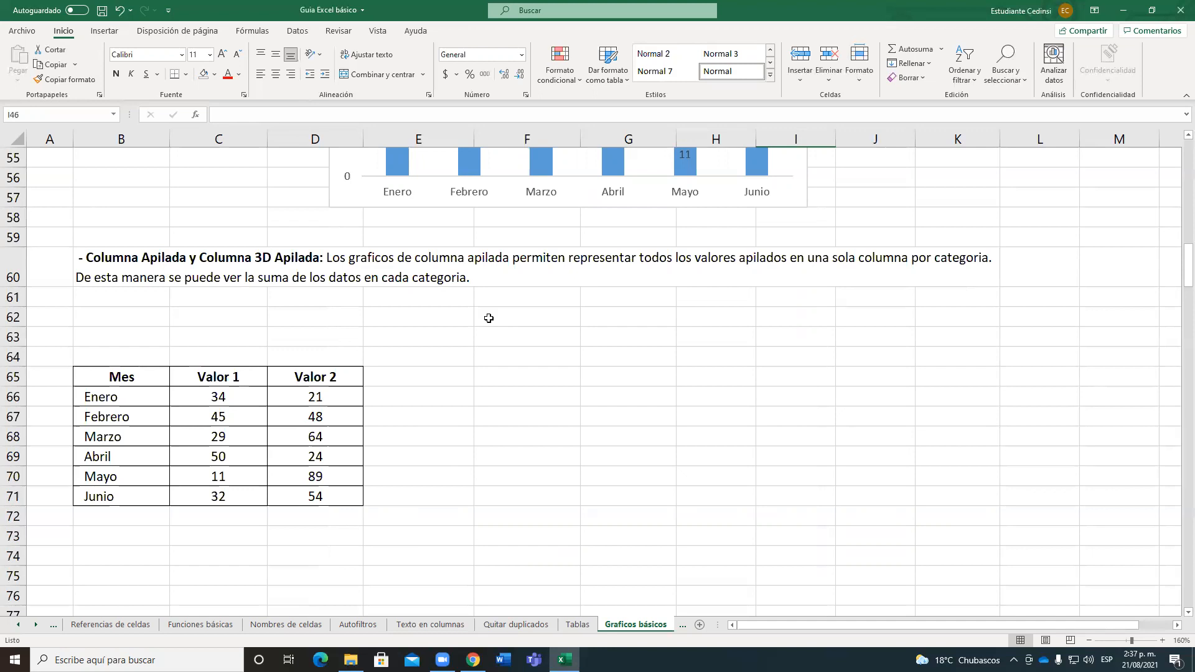
- Insert a 2-D clustered column chart from the Valor 1 and Valor 2 table and place it below the Columna Apilada paragraph
click(219, 413)
click(214, 452)
click(211, 435)
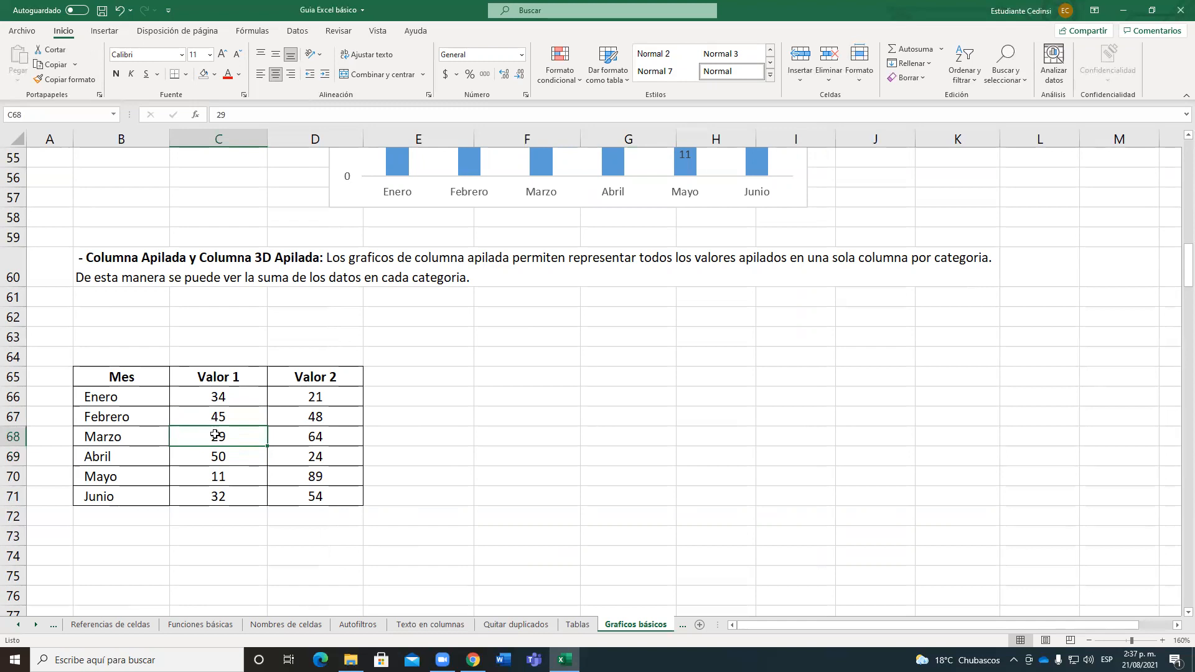
click(111, 33)
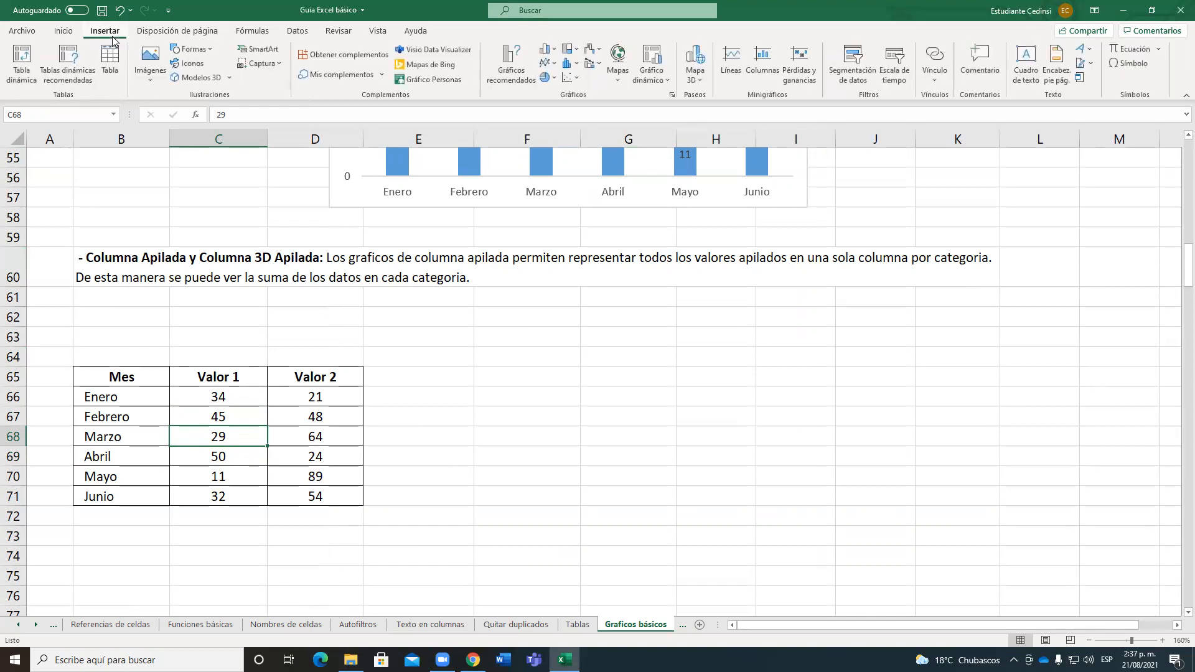
click(546, 49)
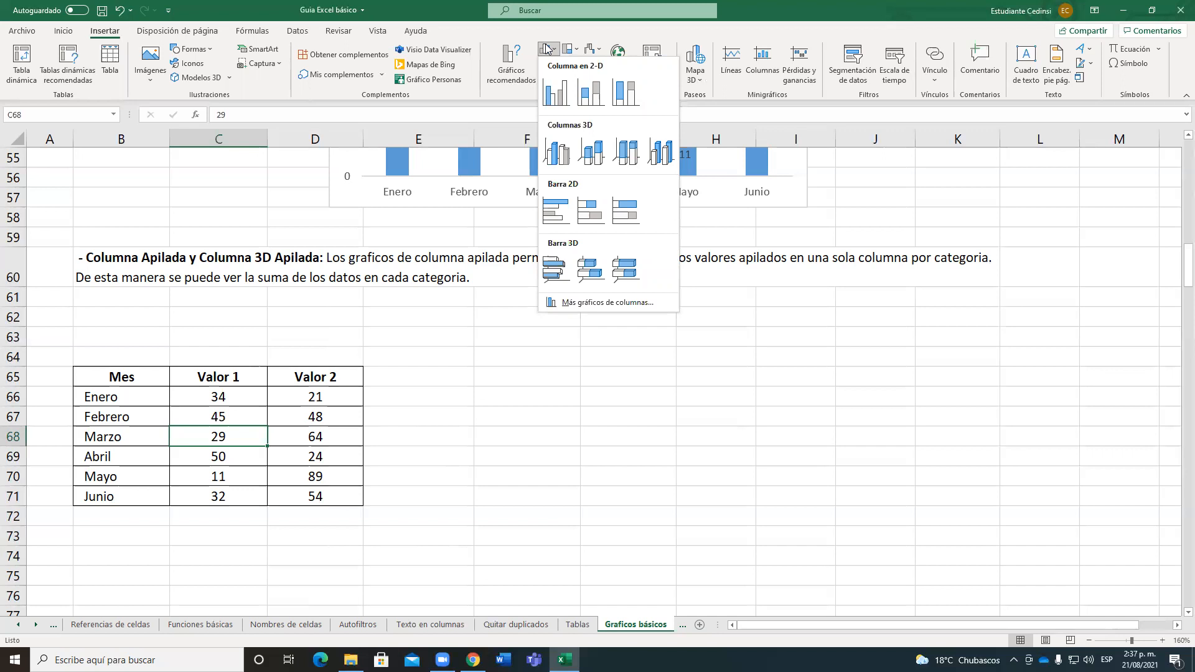
click(557, 99)
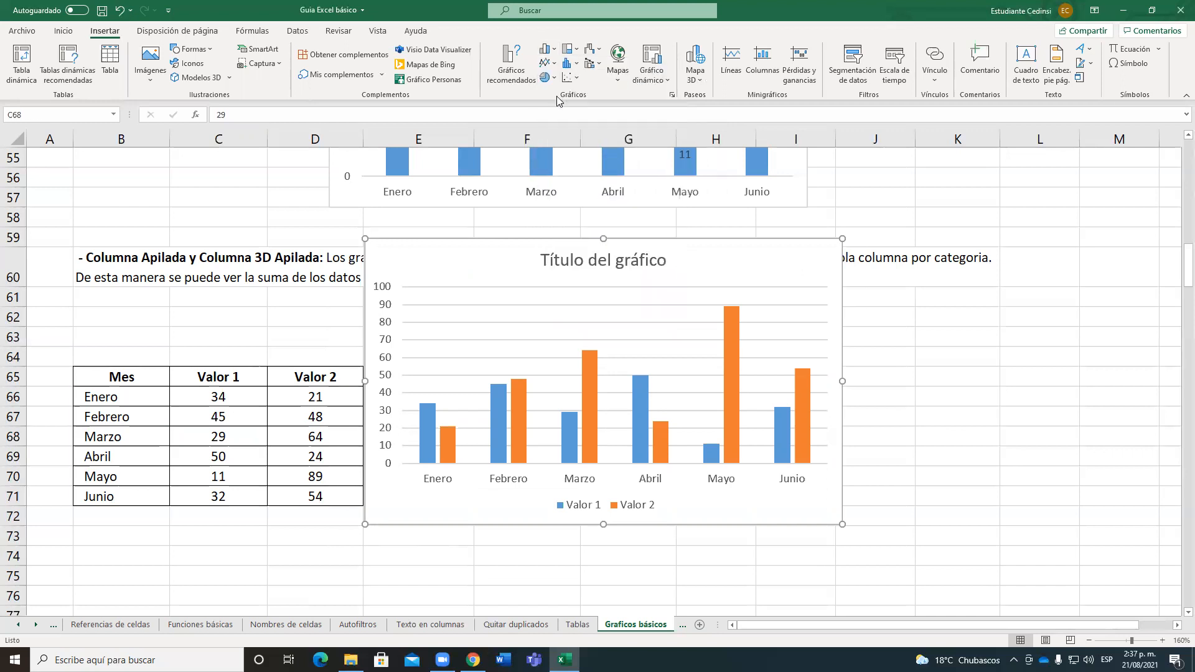
drag(461, 279, 468, 327)
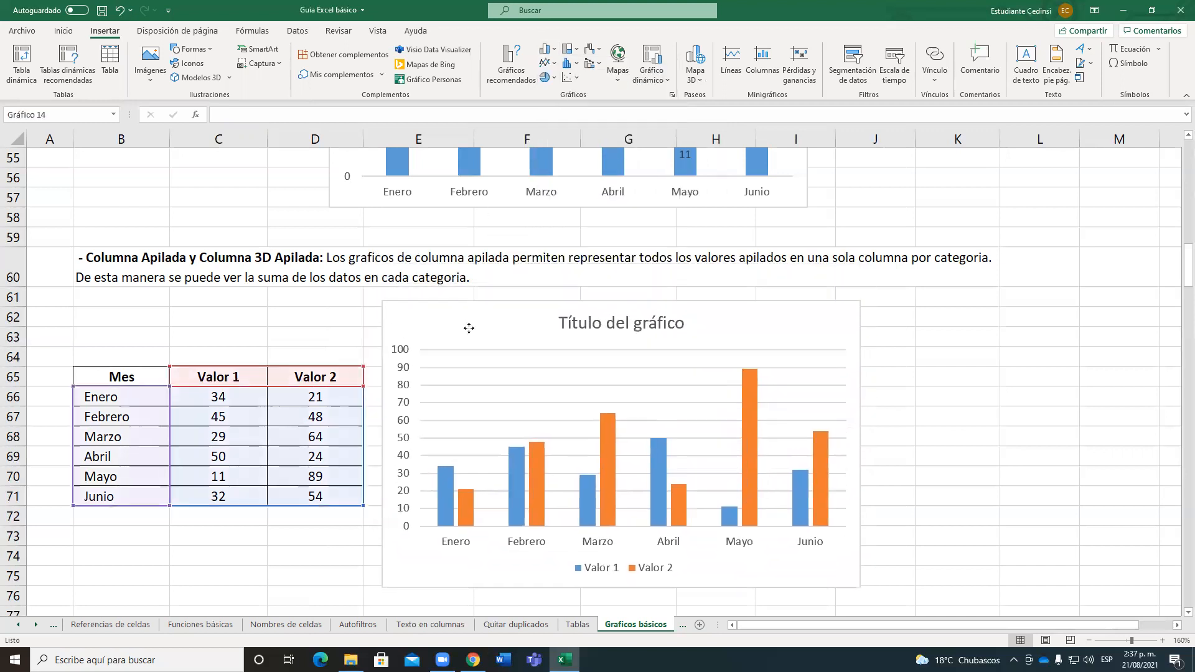
- Zoom the sheet in to 180% and switch it to page break preview
click(1162, 641)
click(1162, 641)
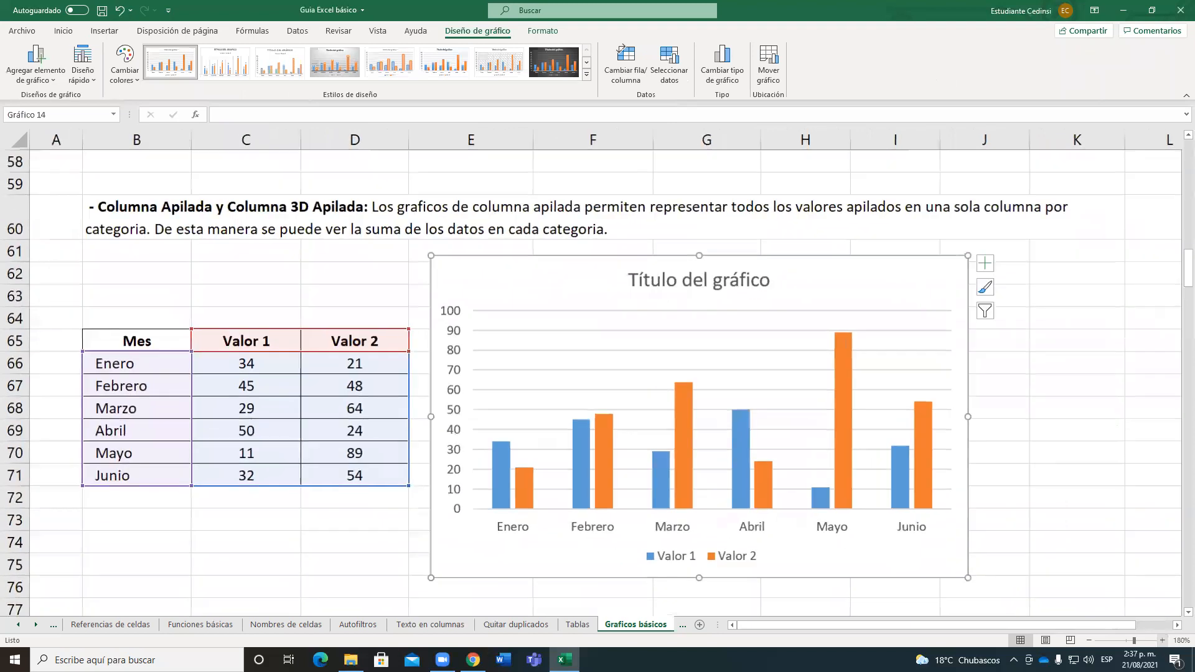
click(1070, 640)
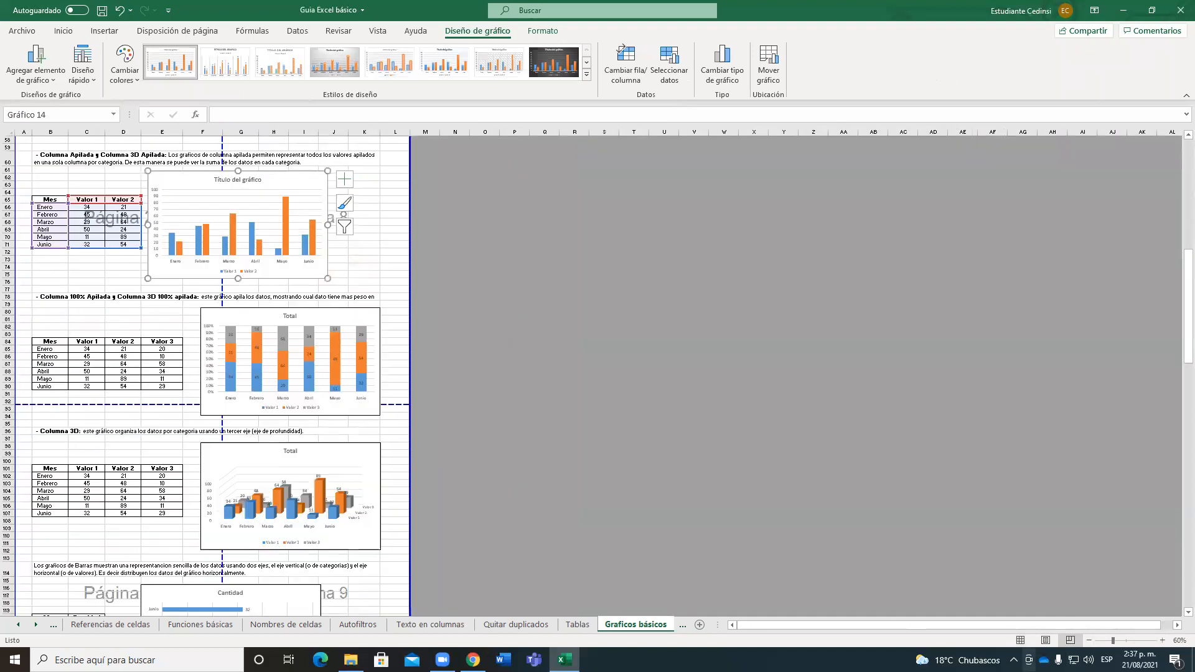
- Return the sheet to normal view and reduce the zoom to 130%
click(1020, 640)
click(1088, 646)
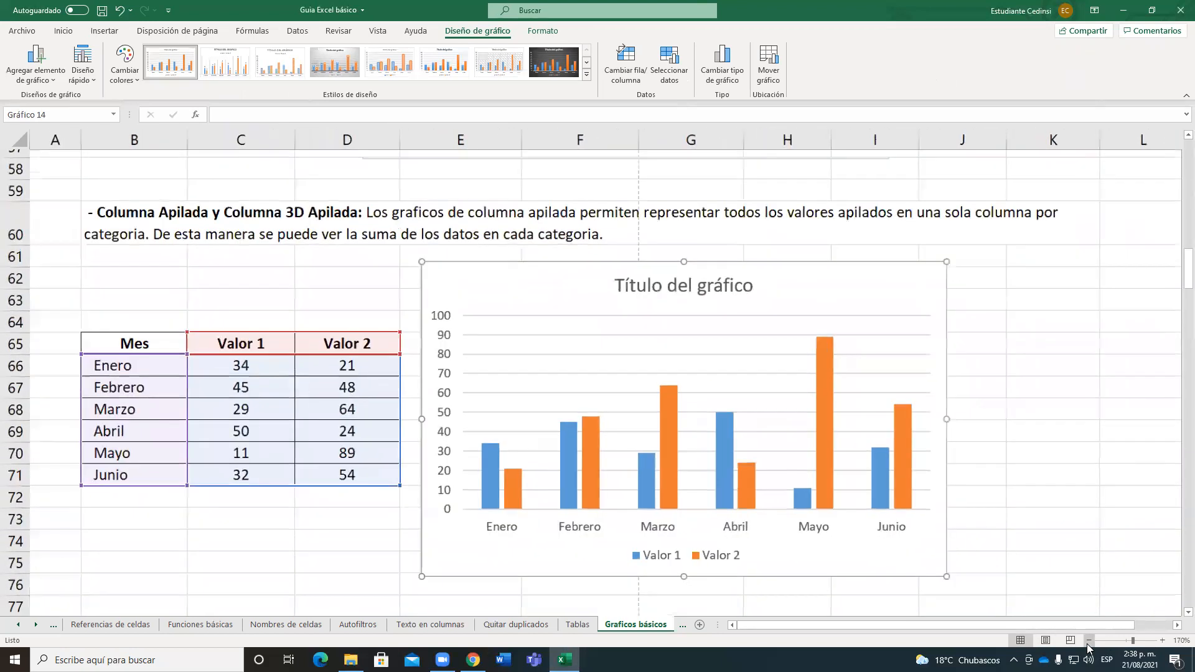
click(1087, 645)
click(1088, 645)
click(1088, 646)
click(1089, 643)
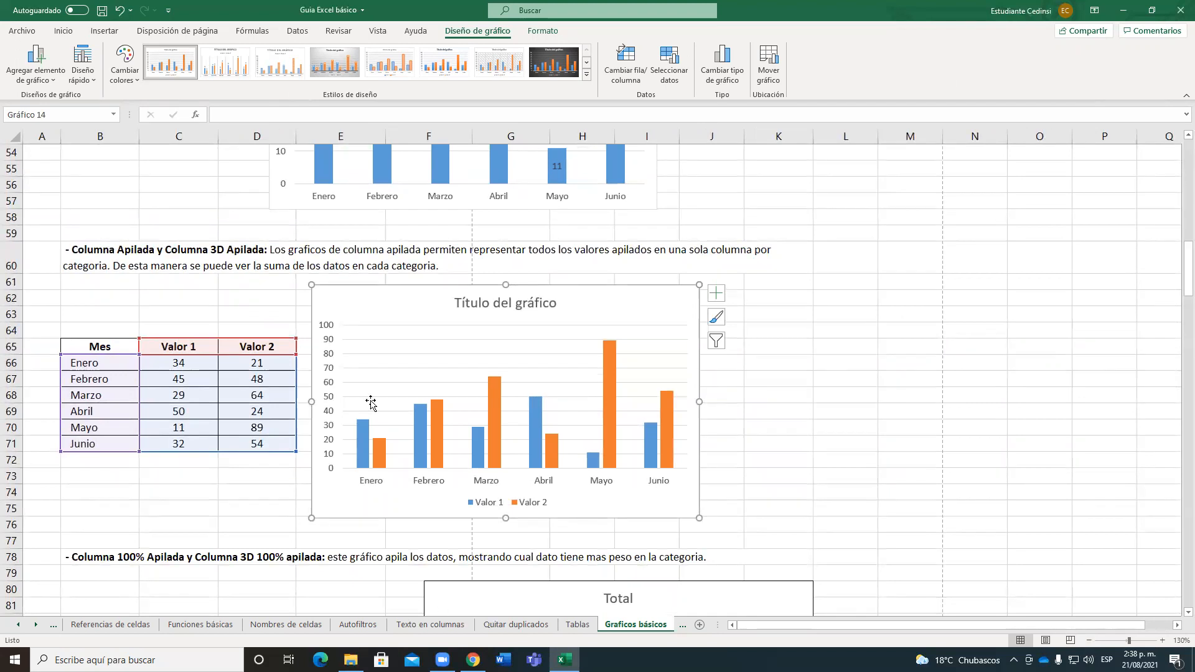
- Replace the clustered column chart's placeholder title with "Columnas agrupadas"
click(501, 304)
drag(554, 305, 367, 312)
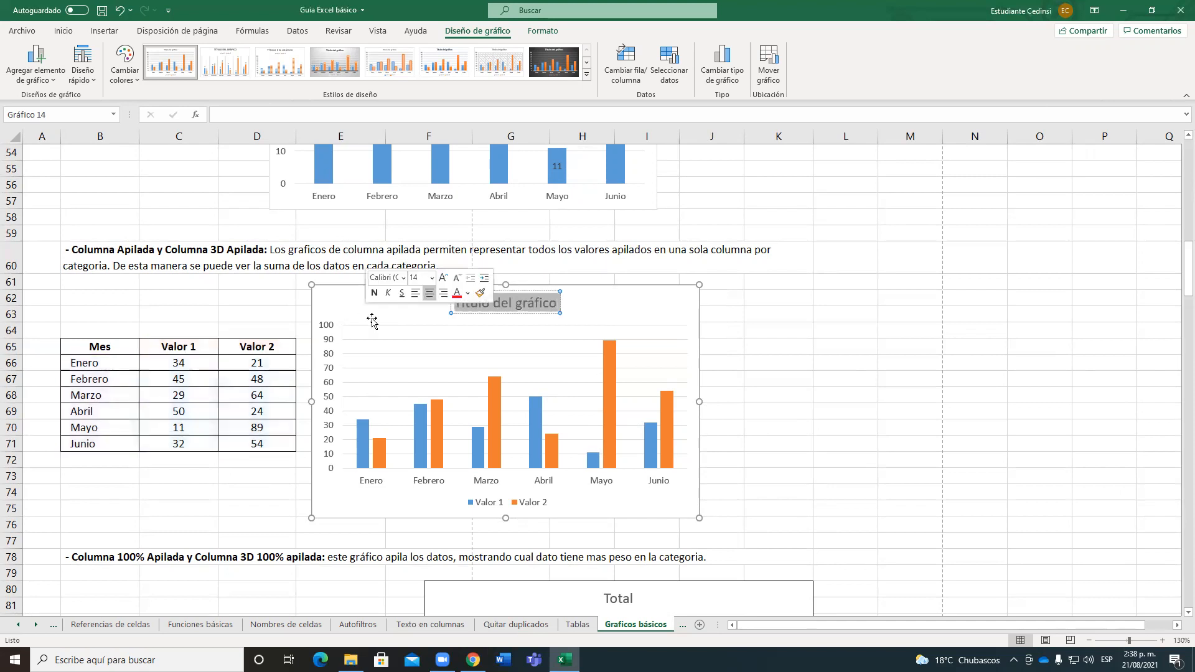
text(Columnas agrupadas)
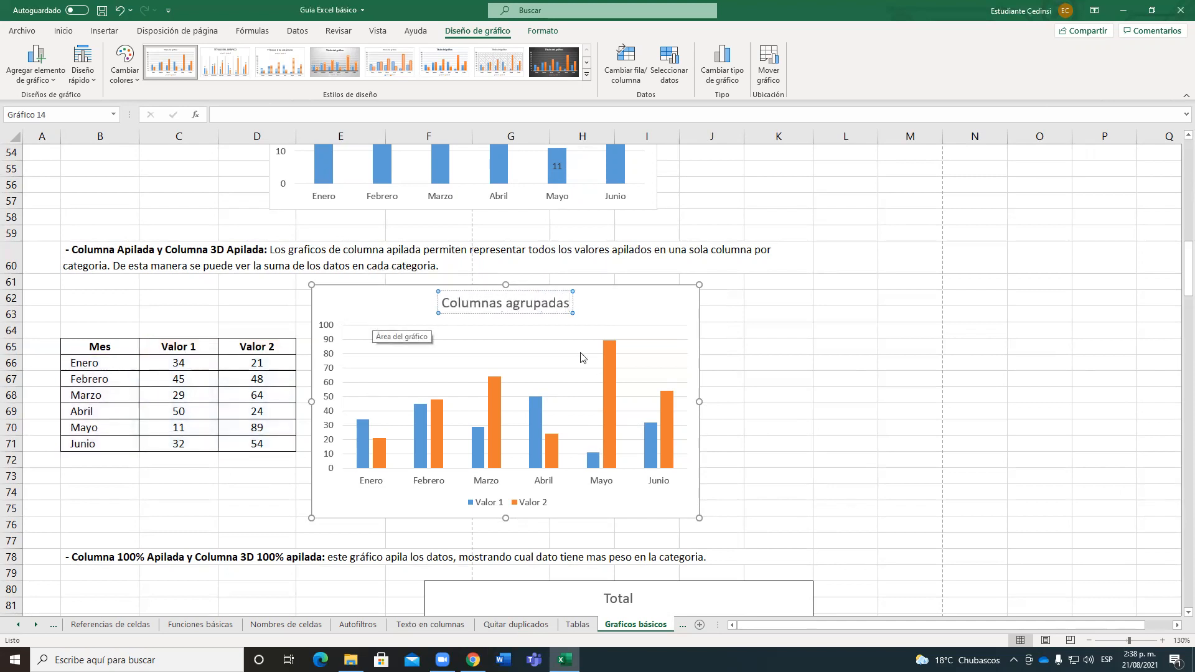
click(664, 304)
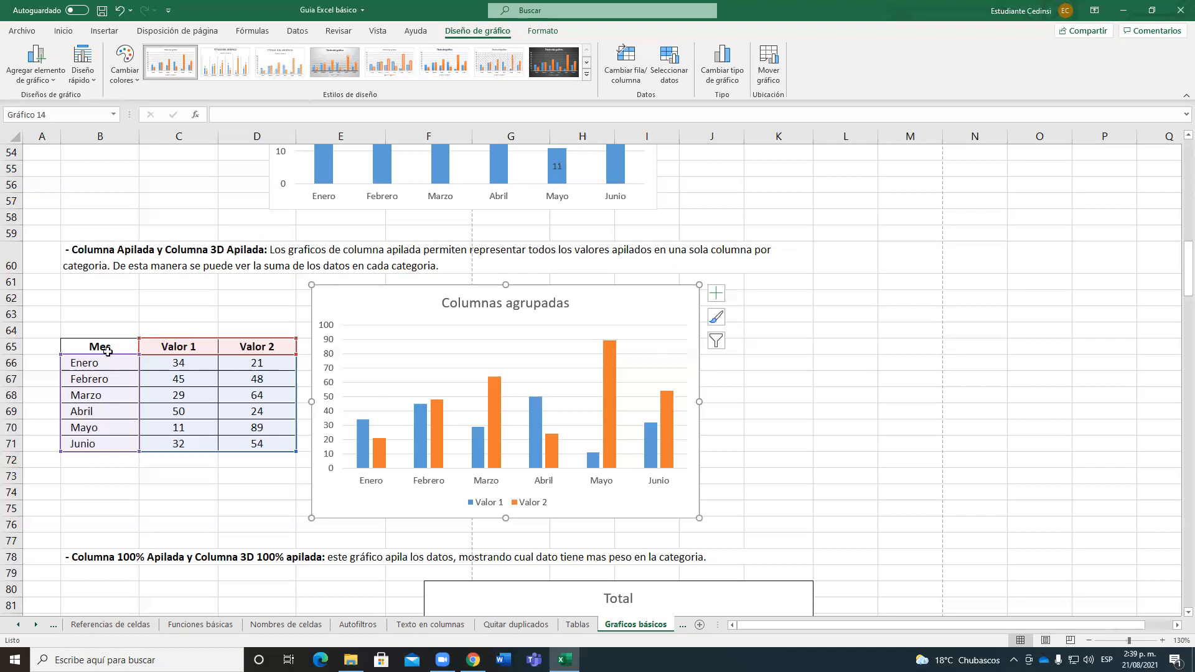
- Insert a 2-D stacked column chart from the Valor 1 and Valor 2 table and place it beside the Columnas agrupadas chart
click(150, 396)
click(173, 372)
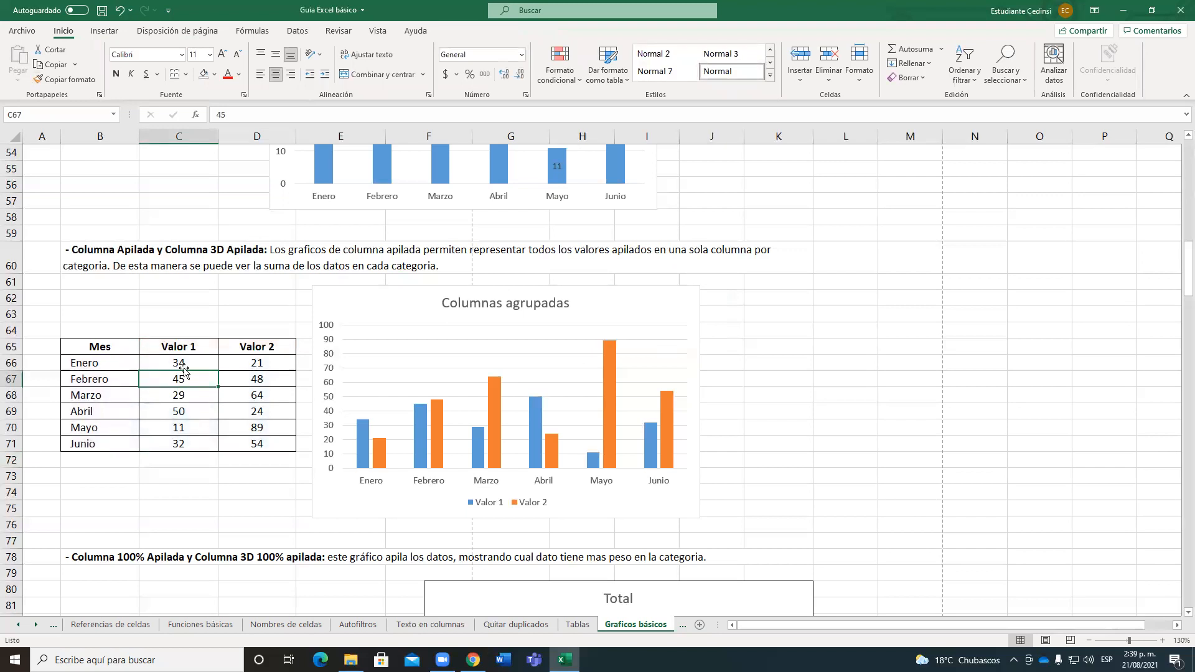
click(107, 31)
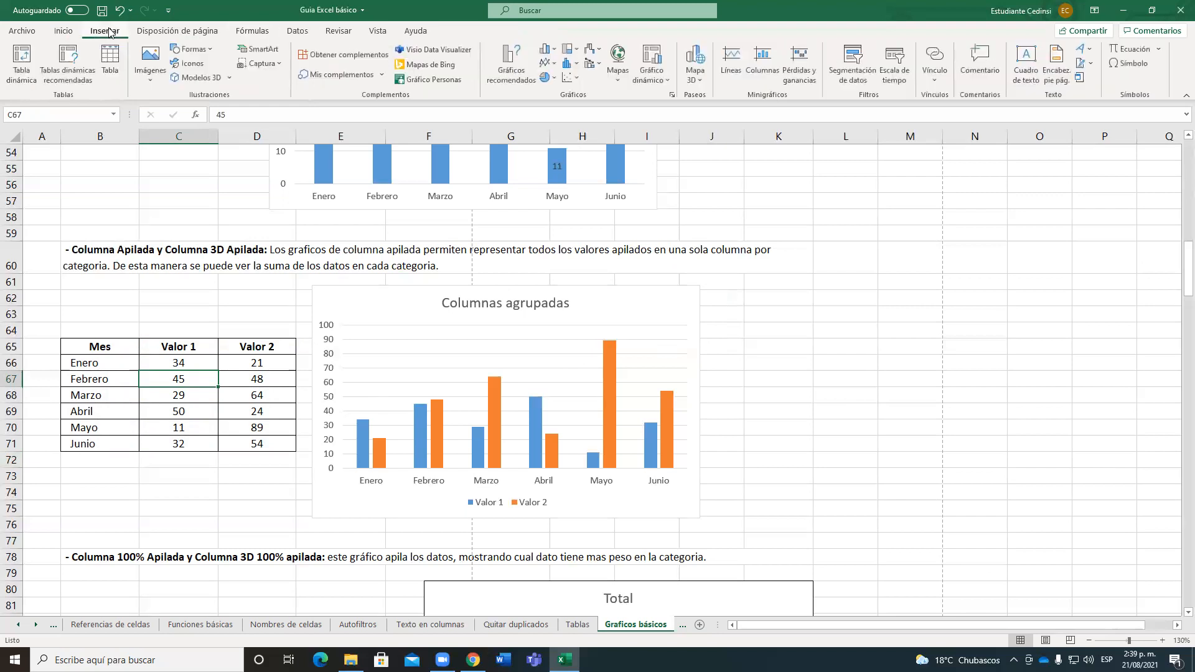
click(549, 50)
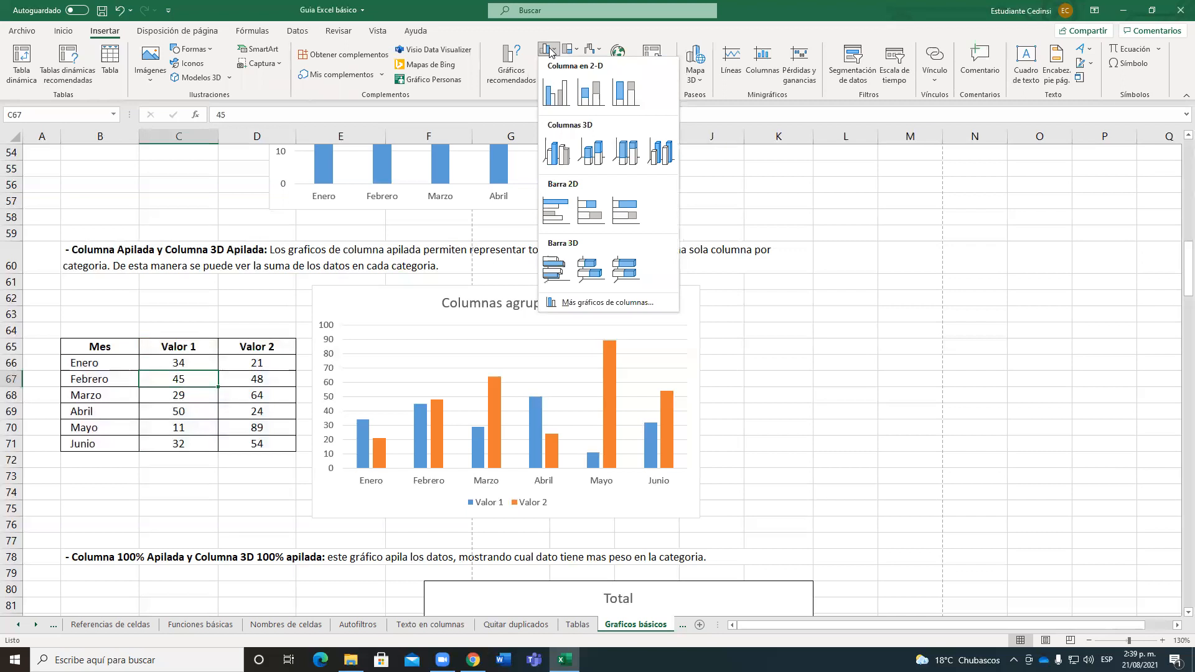
click(593, 100)
drag(738, 281, 1040, 300)
- Replace the stacked column chart's placeholder title with "Columnas apiladas"
click(933, 302)
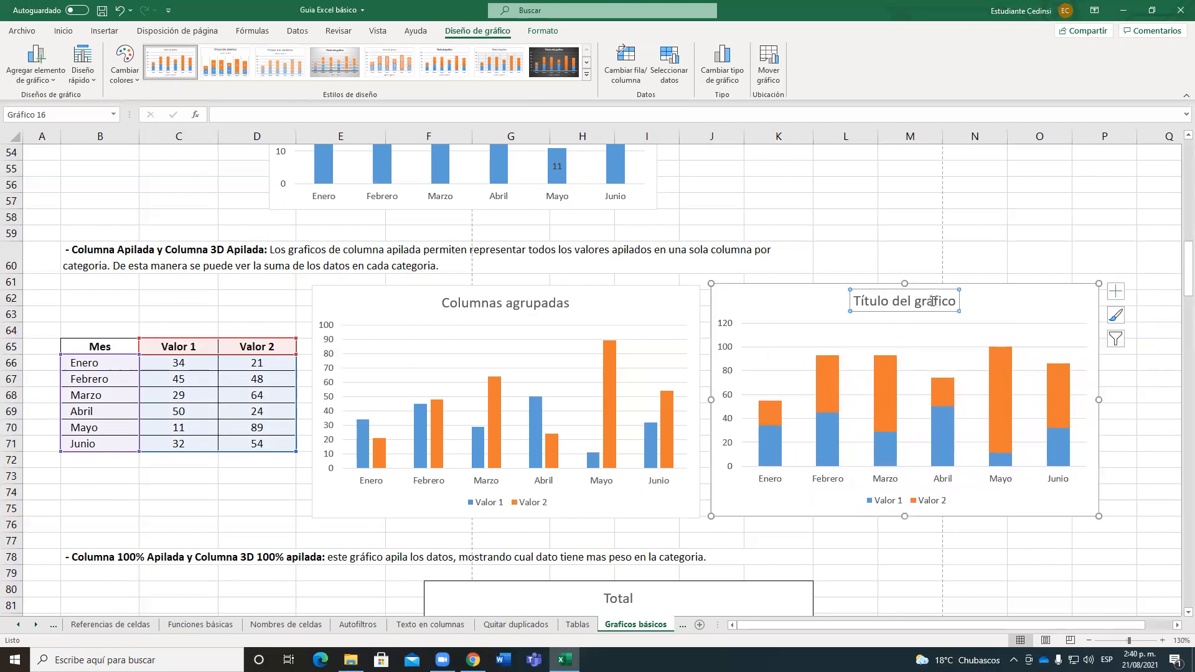
double_click(933, 302)
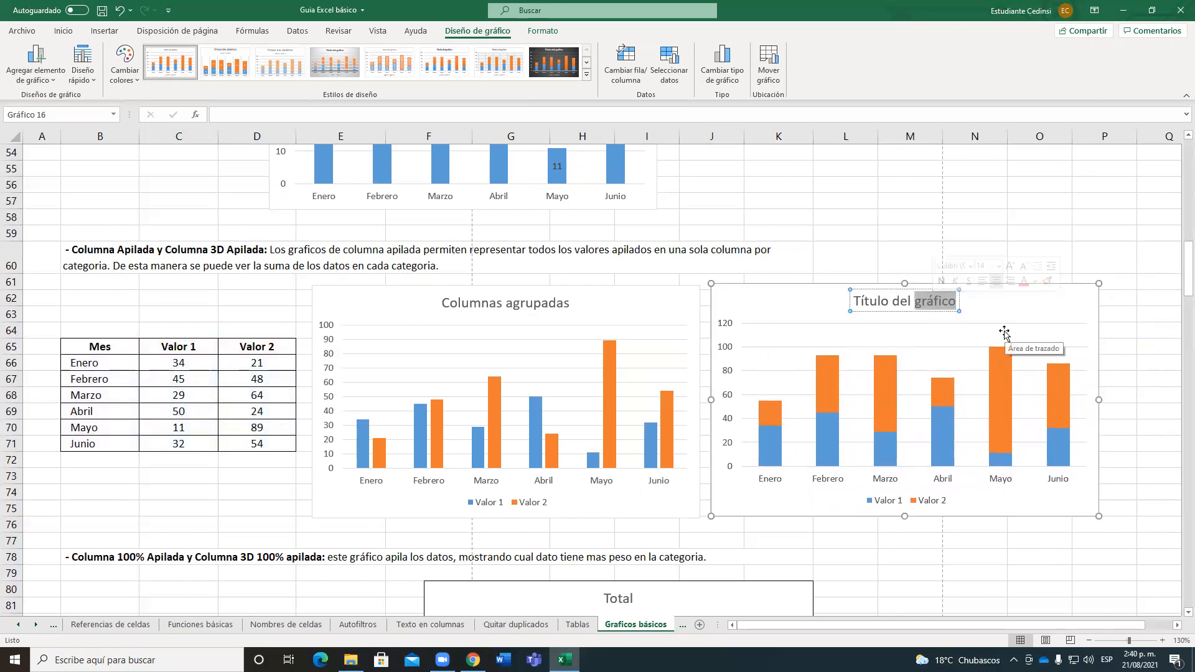
key(BackSpace)
key(BackSpace)
key(BackSpace)
key(BackSpace)
key(BackSpace)
key(BackSpace)
key(BackSpace)
key(BackSpace)
key(BackSpace)
key(BackSpace)
key(BackSpace)
key(BackSpace)
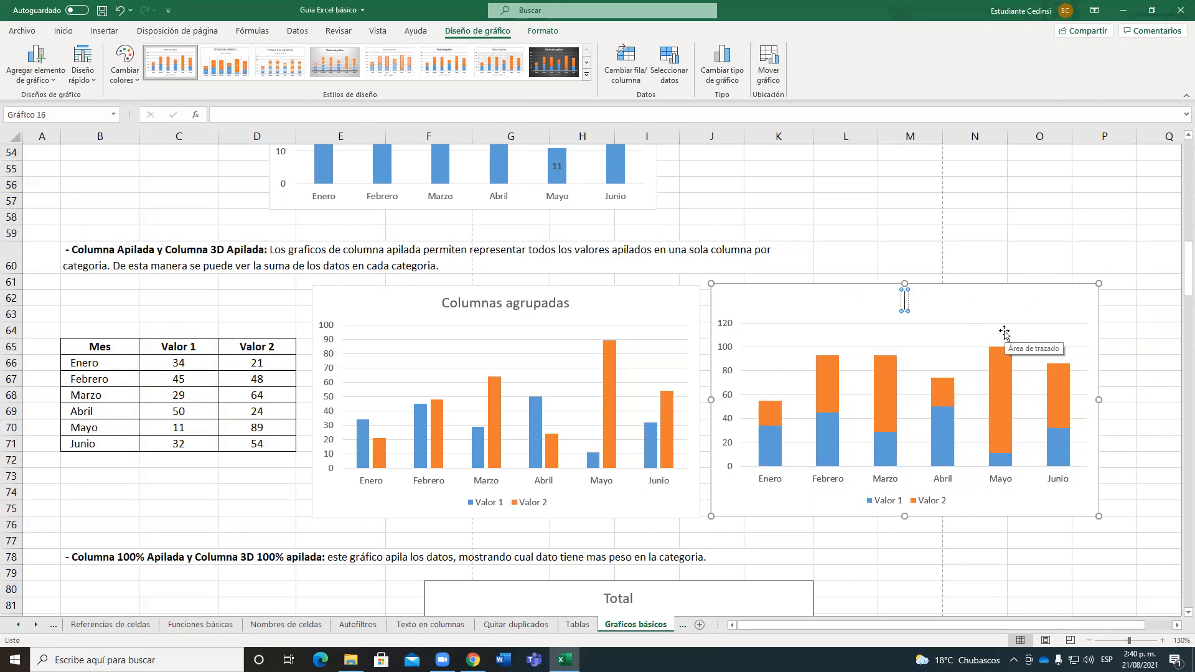
text(Columnas apiladas)
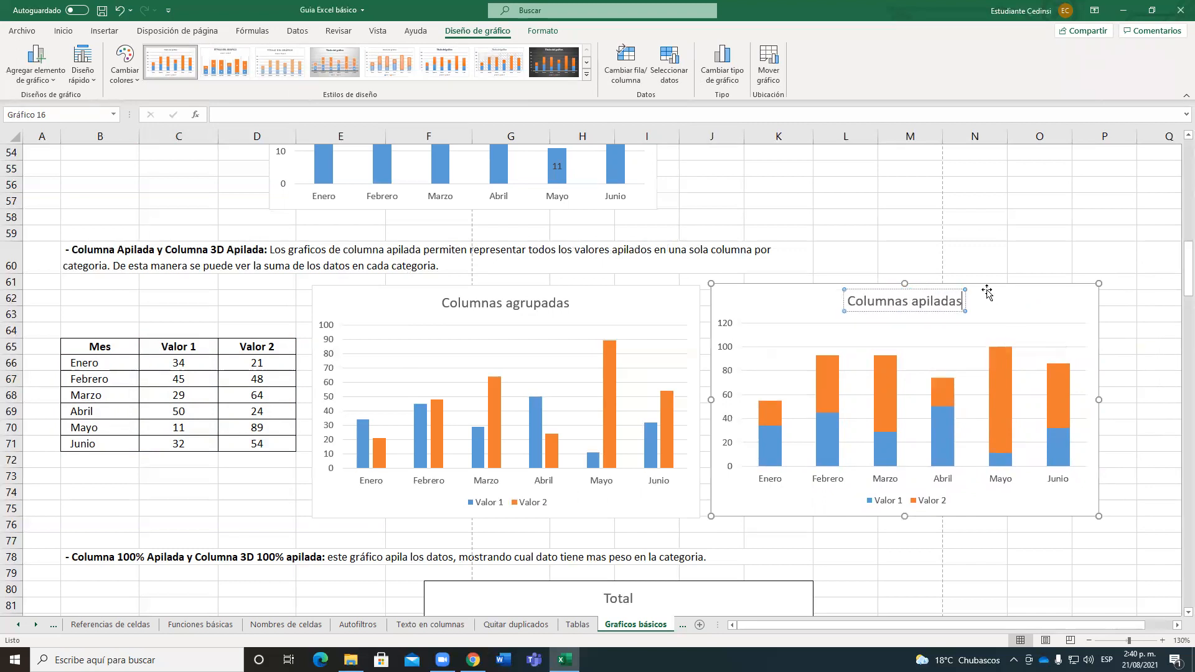
click(1007, 312)
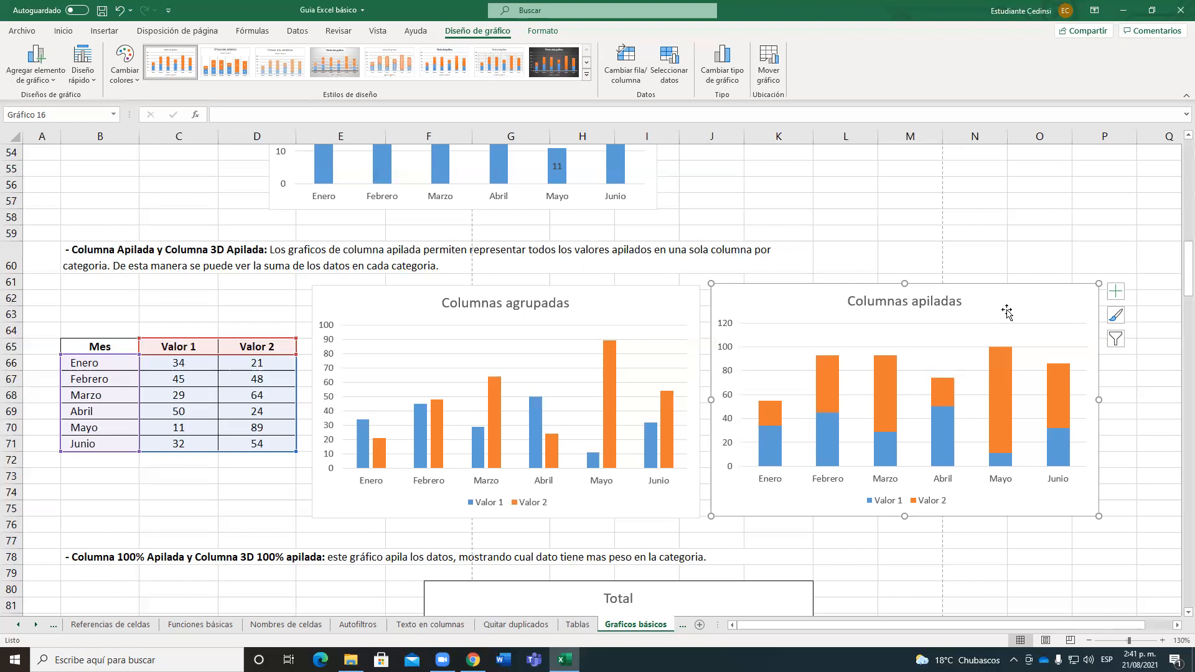
- Delete the Total chart under the Columna 100% Apilada paragraph
scroll(827, 299, down, 3)
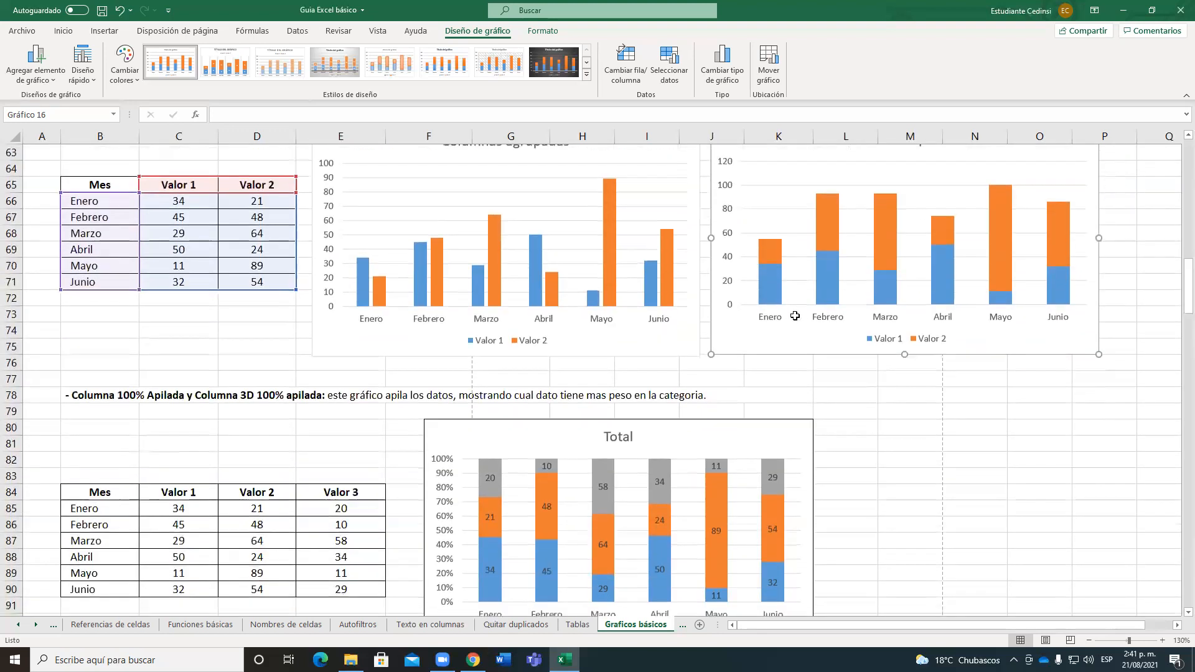
scroll(794, 316, down, 2)
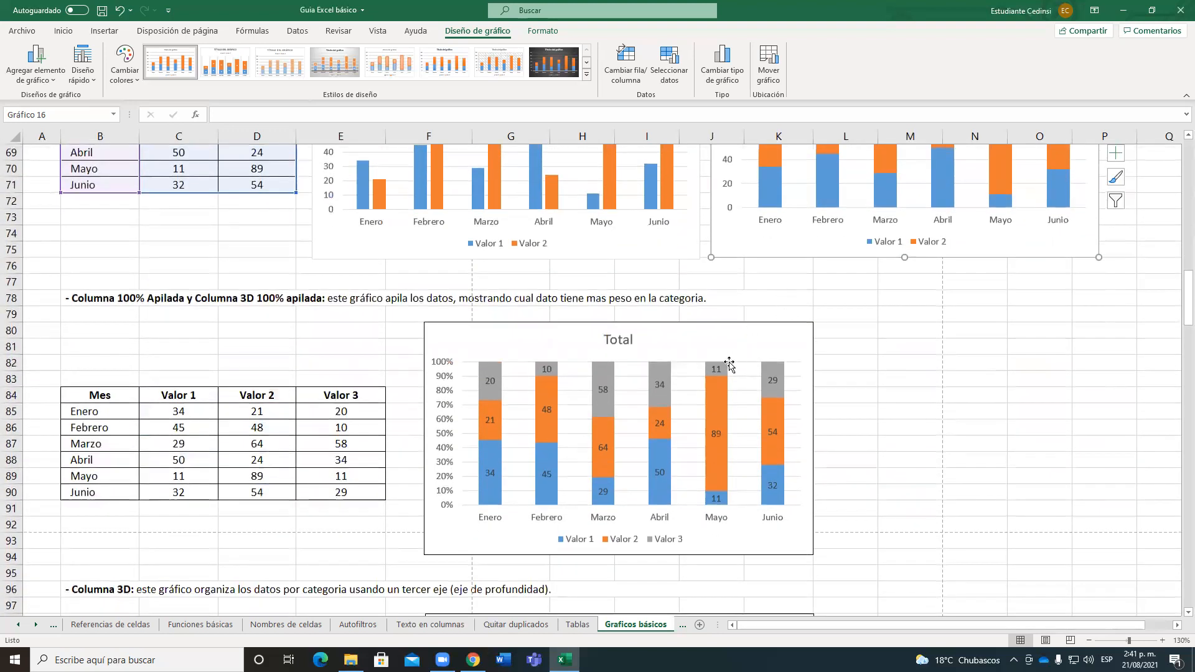
click(466, 333)
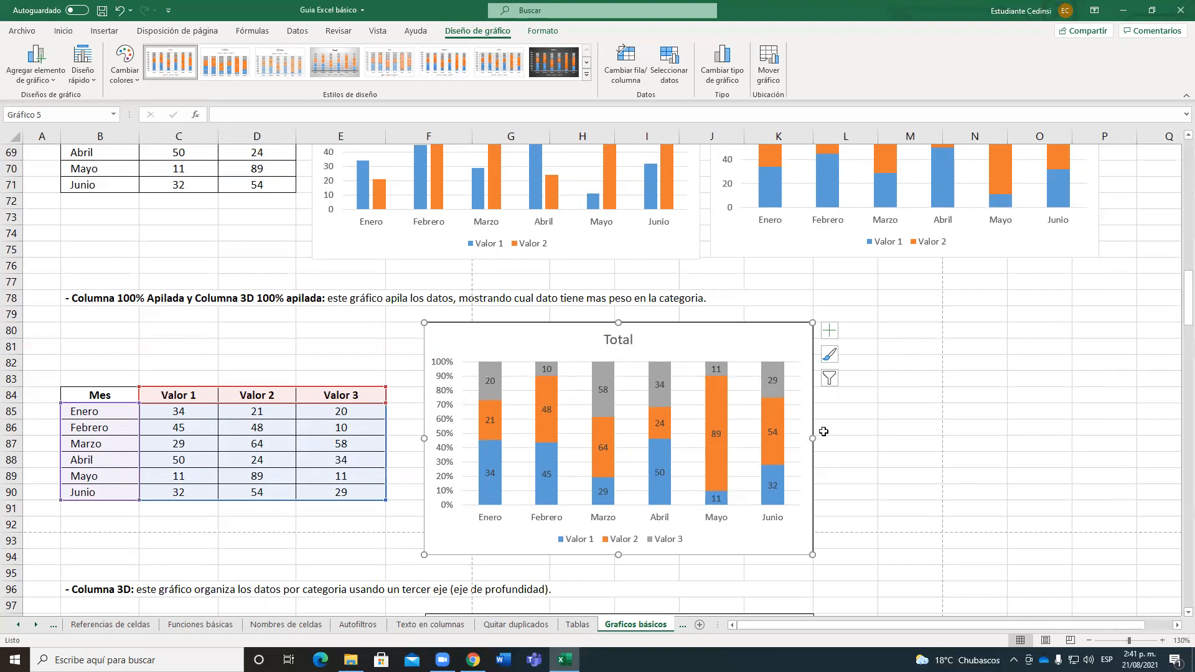
key(Delete)
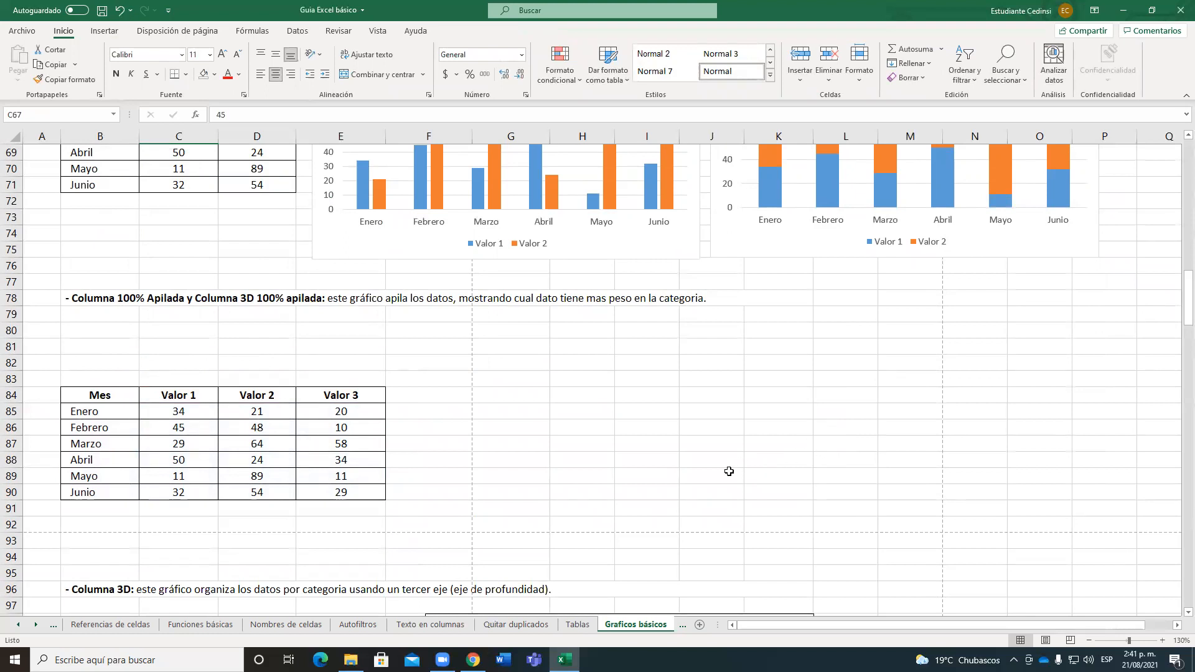
- Insert a 2-D 100% stacked column chart from the Valor 1 to Valor 3 table and place it below the Columna 100% Apilada paragraph
click(230, 431)
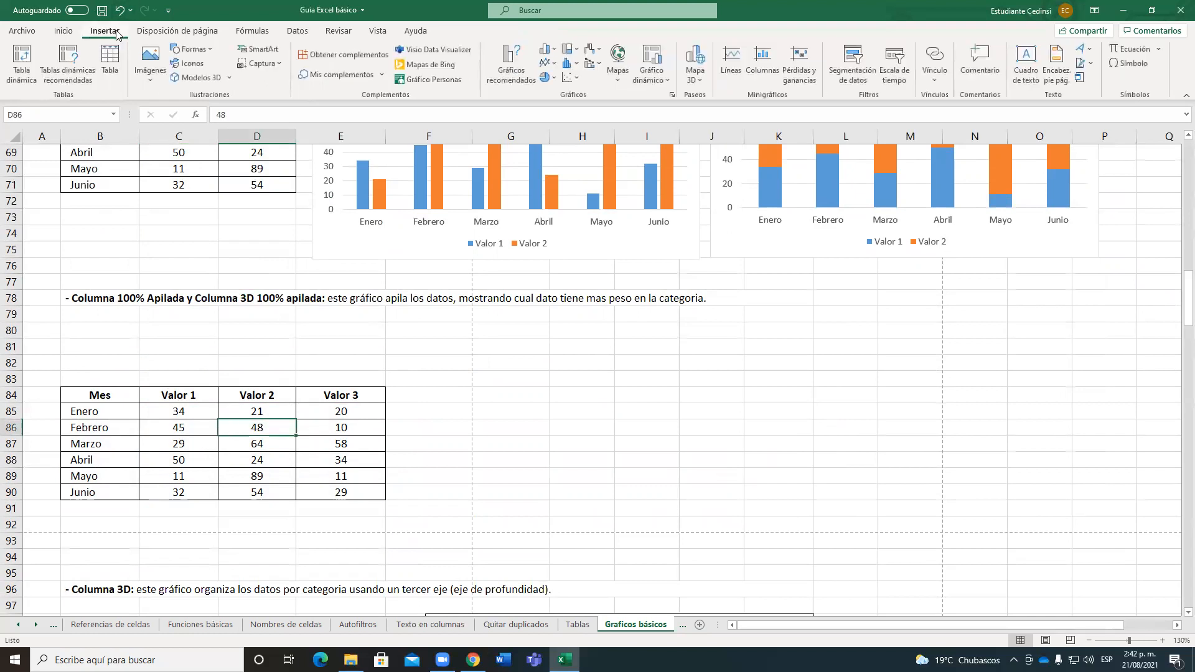
click(544, 52)
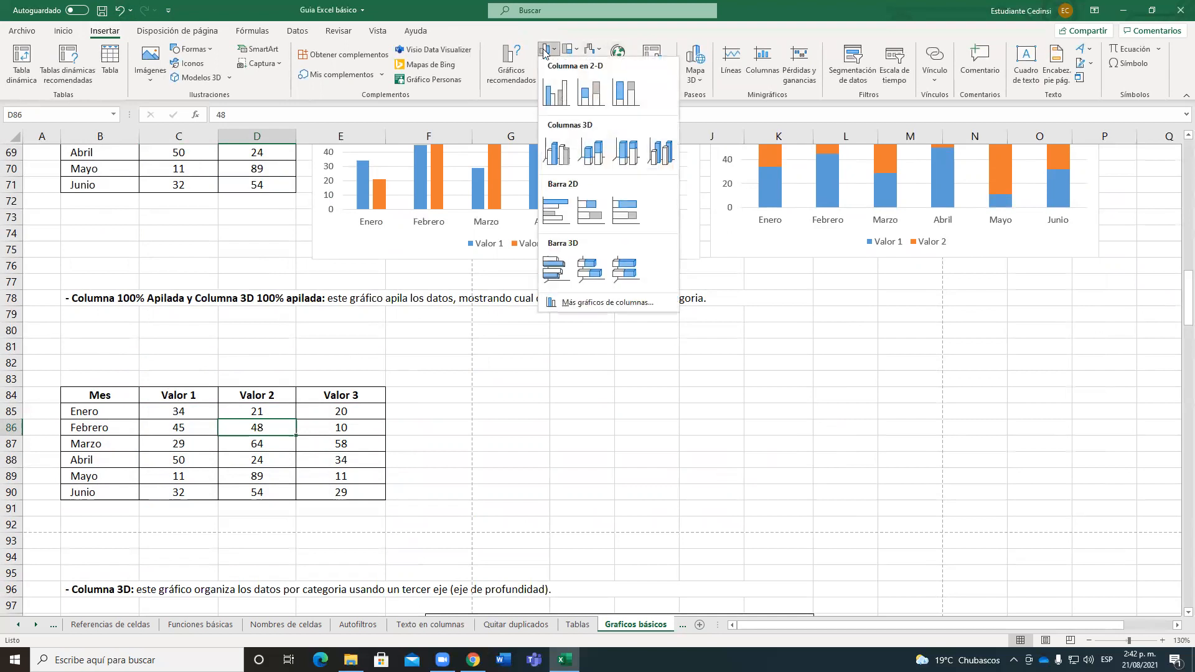
click(628, 92)
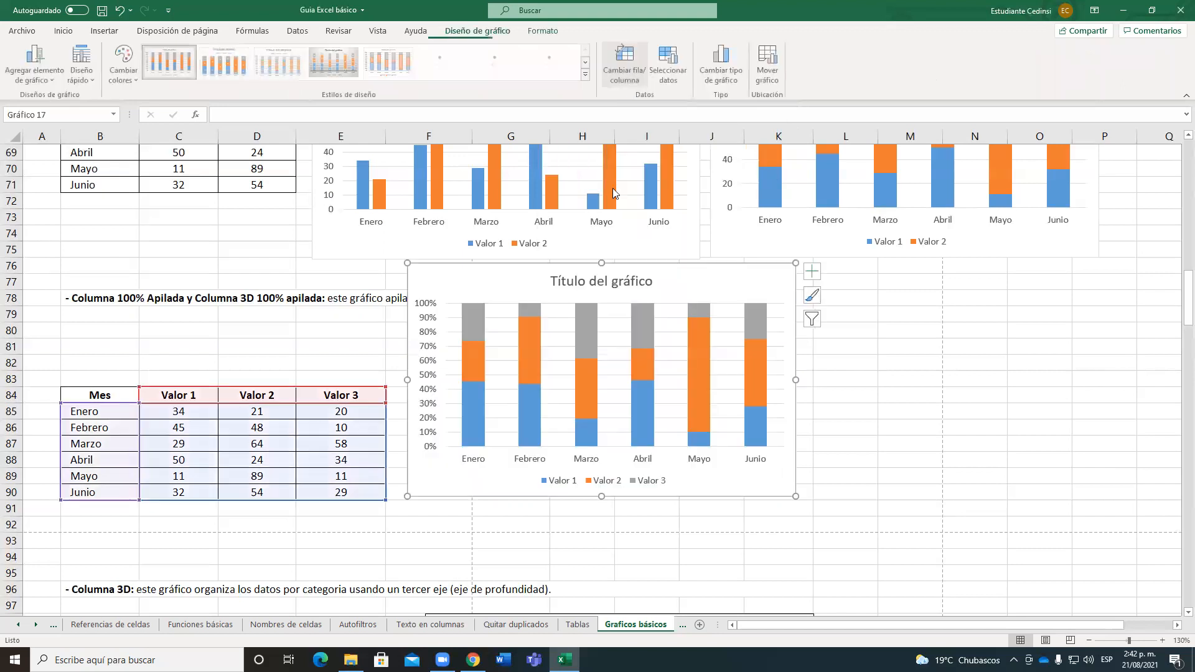
mouse_move(721, 275)
mouse_down()
mouse_move(755, 312)
mouse_move(752, 334)
mouse_up()
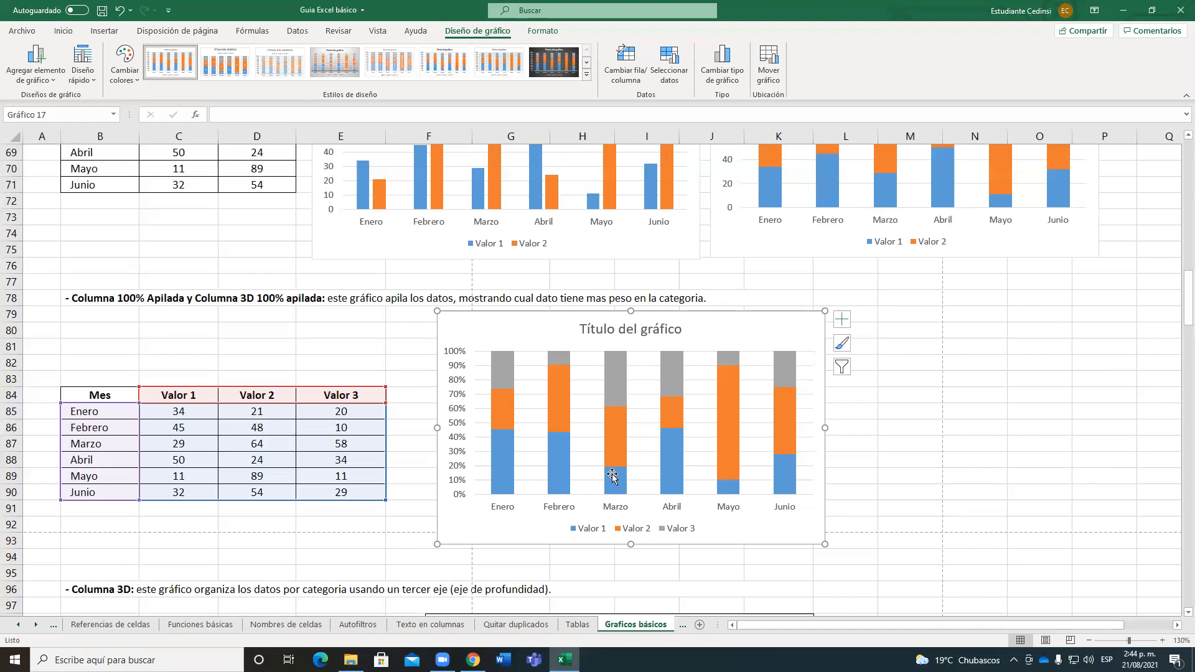
- Fill the Valor 1 series of the Total chart in the Columna 3D section with standard yellow
scroll(516, 473, down, 6)
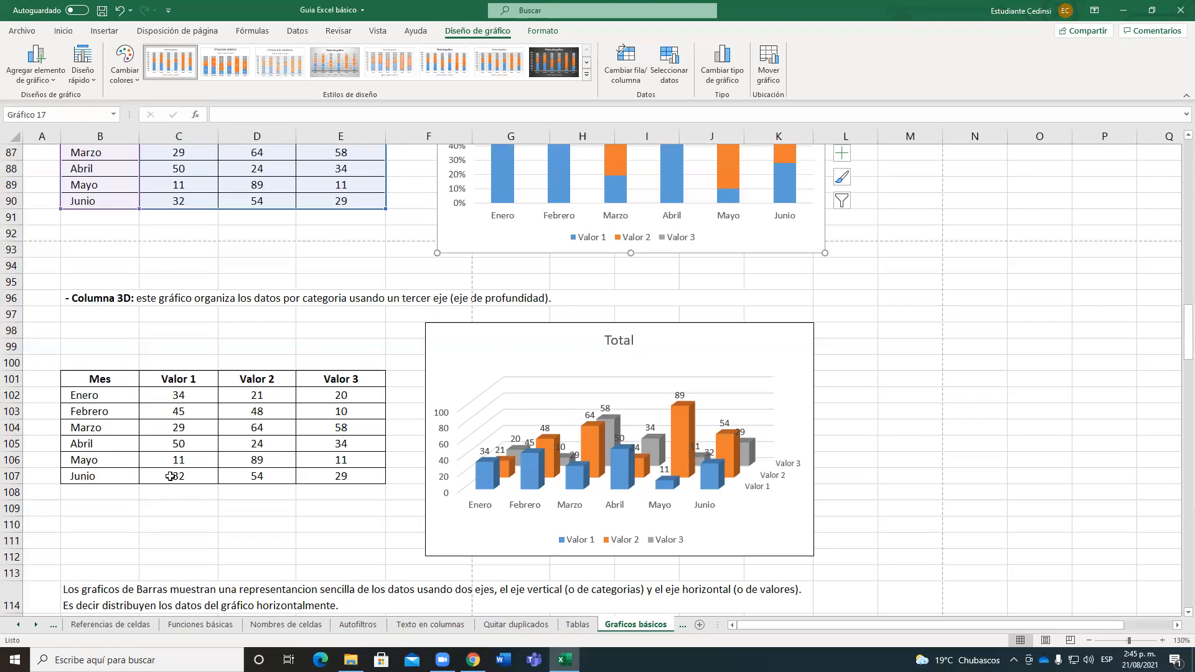
click(487, 464)
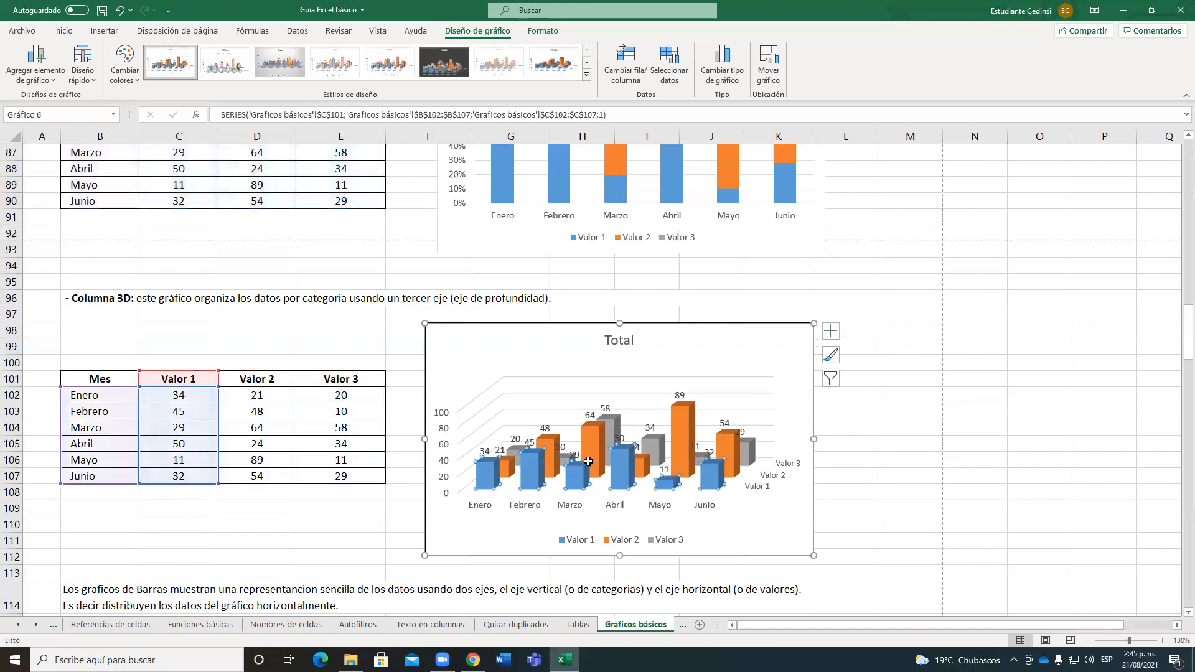
click(64, 32)
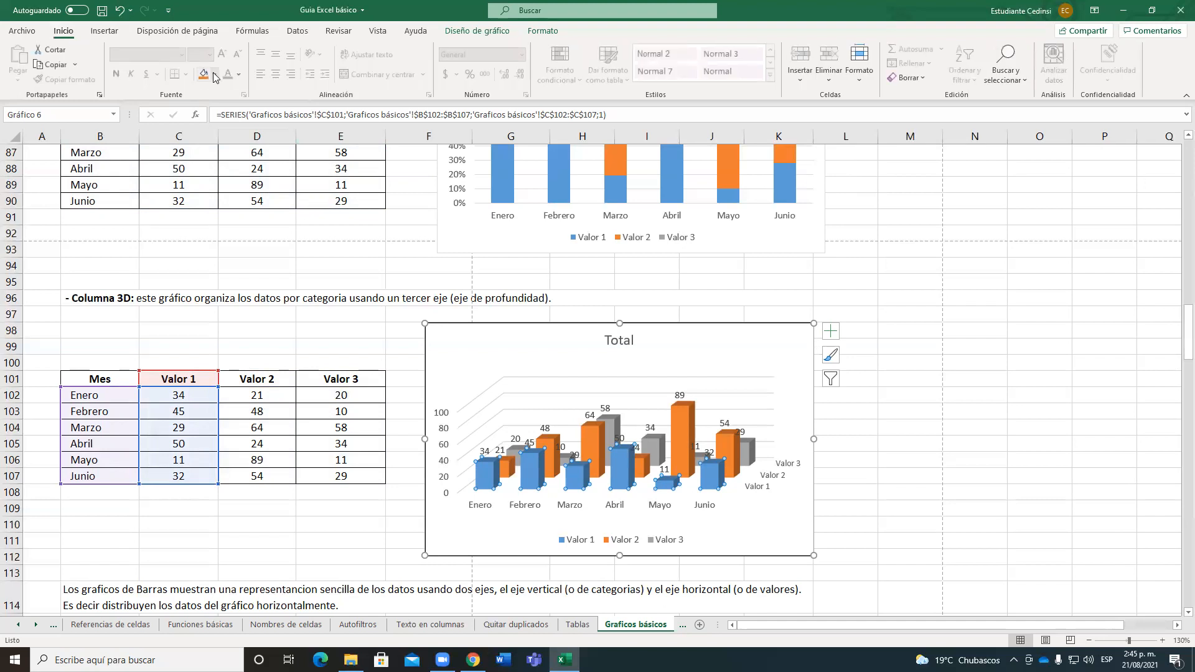
click(214, 76)
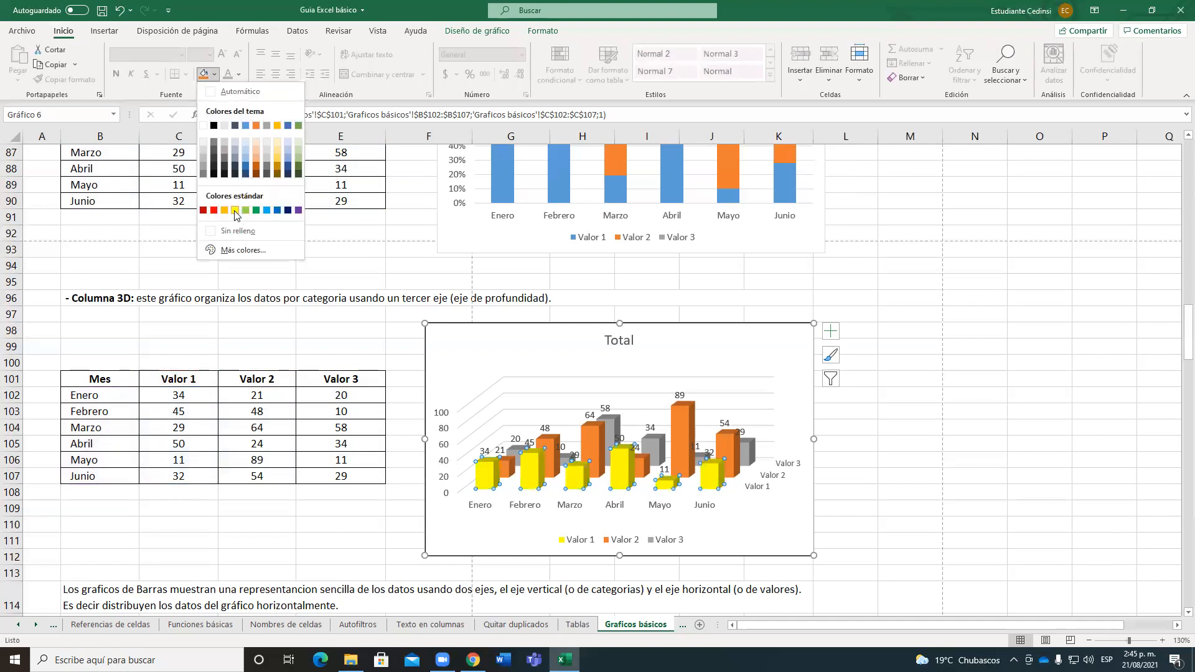
click(235, 211)
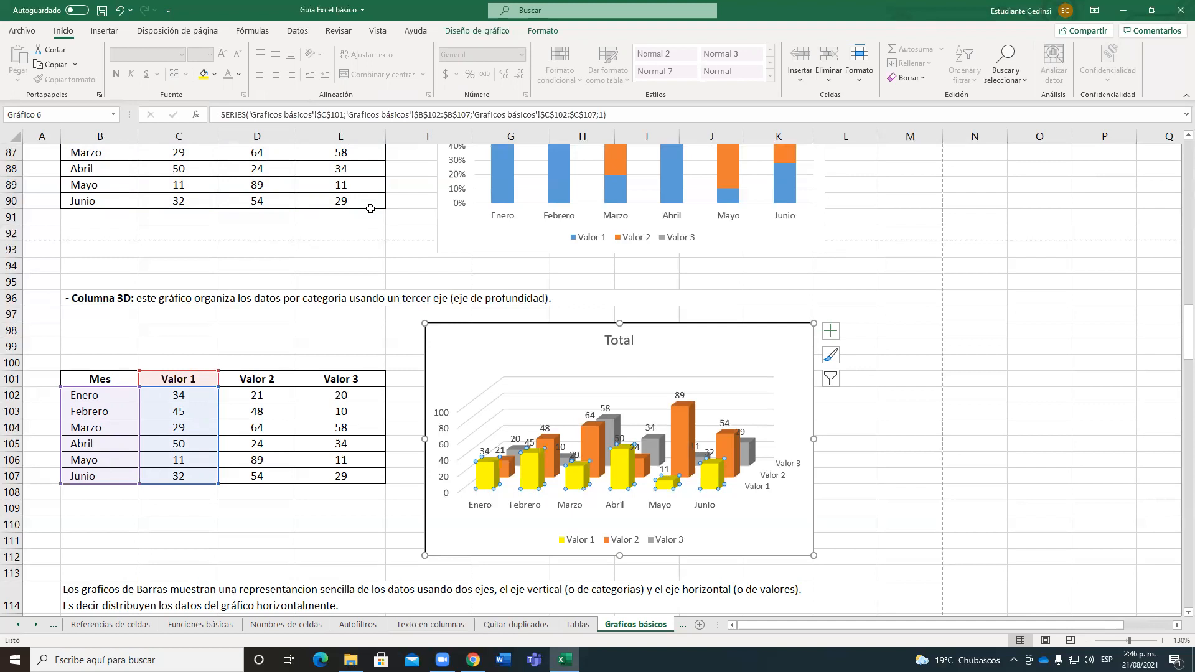
click(921, 406)
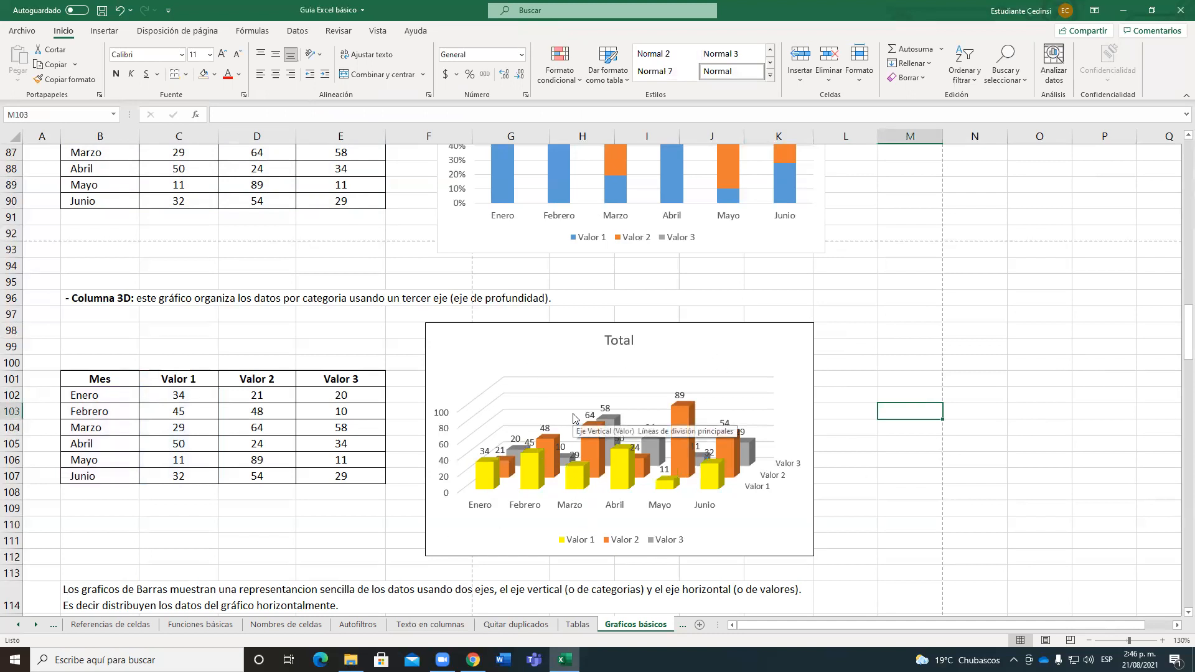
- Delete the Cantidad bar chart under the Graficos de Barras paragraph
scroll(574, 417, down, 6)
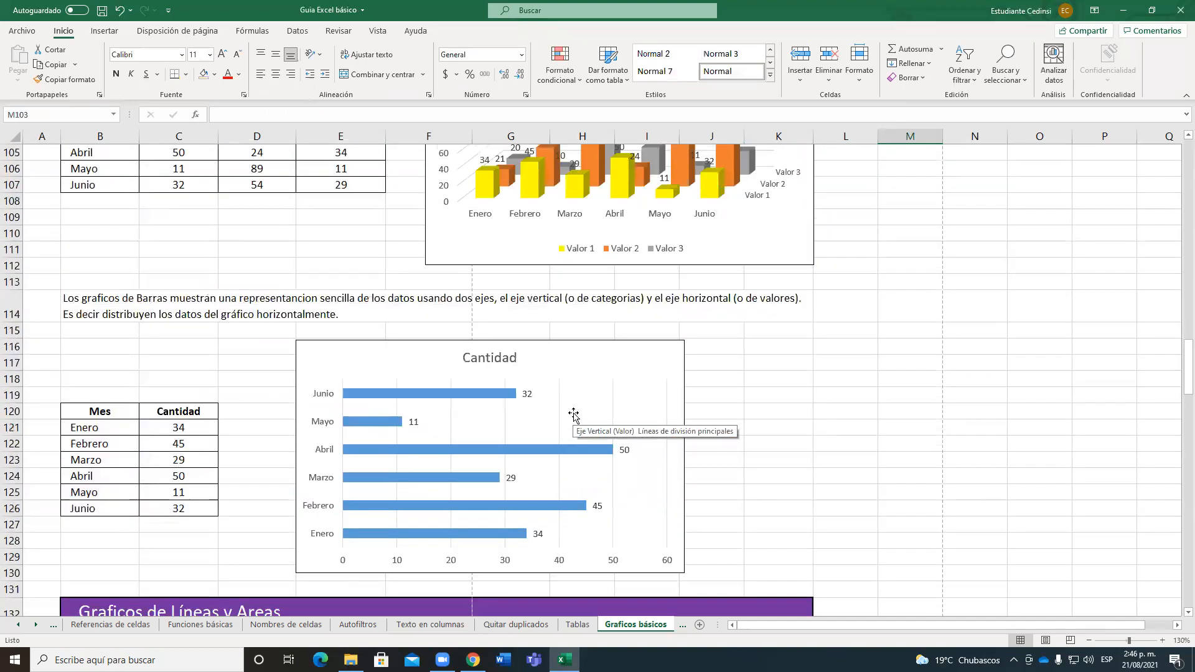
scroll(573, 415, down, 1)
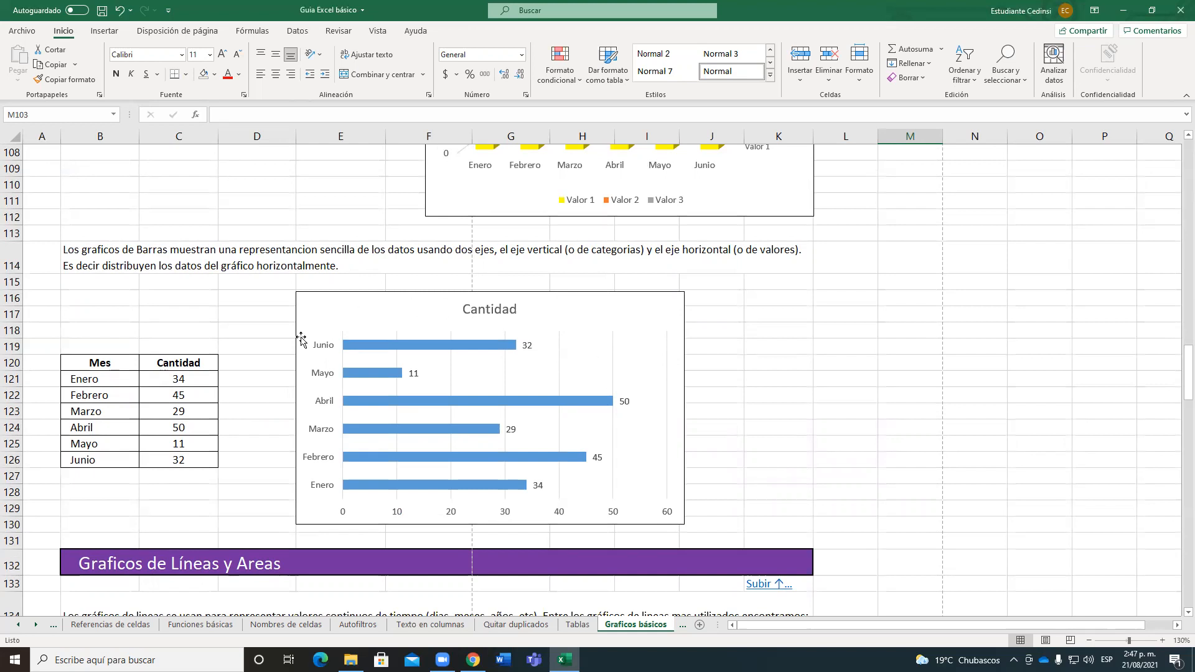
click(305, 305)
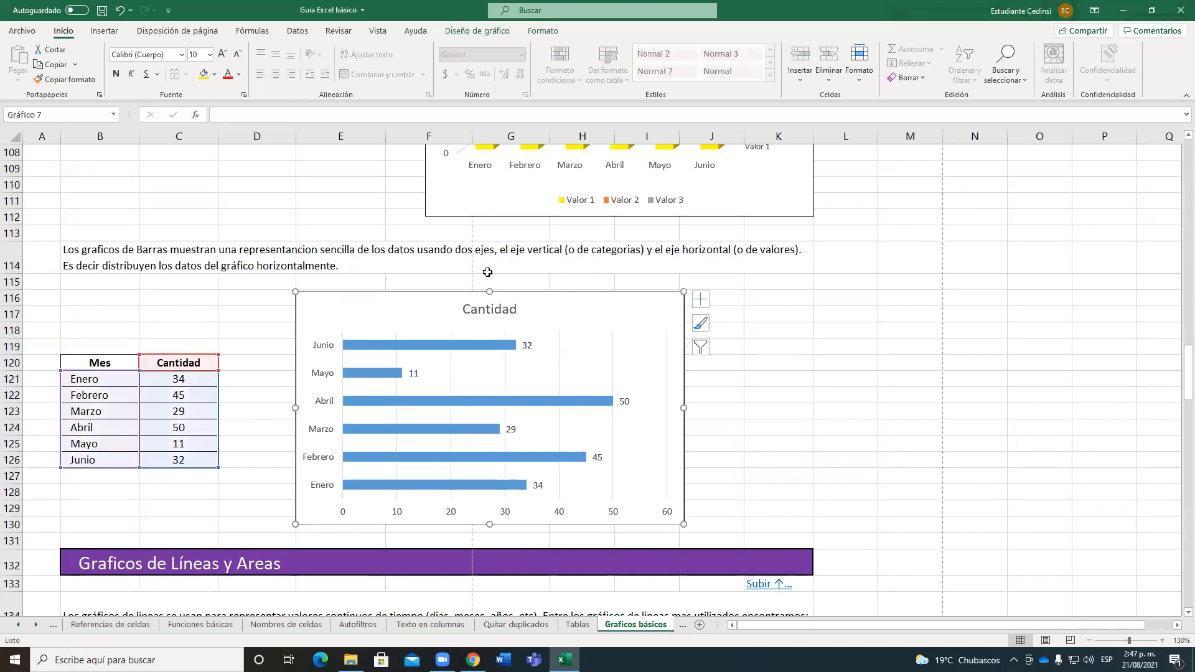
key(Delete)
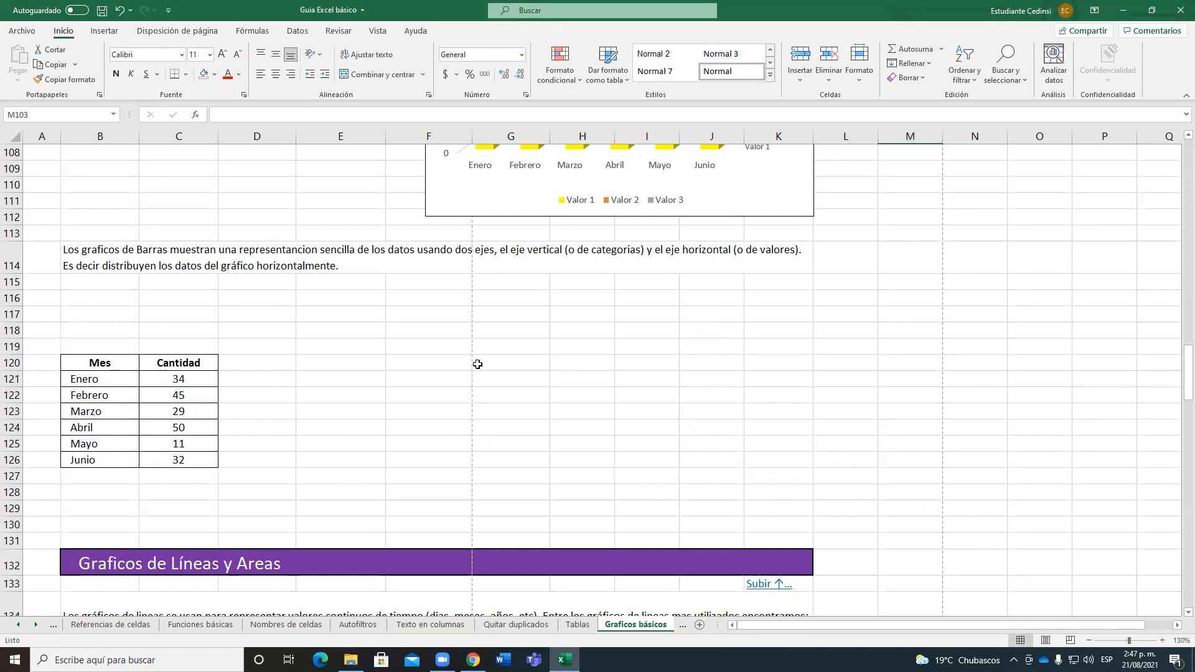
- Insert a 2-D clustered bar chart from the Mes and Cantidad table and place it below the Graficos de Barras paragraph
click(353, 361)
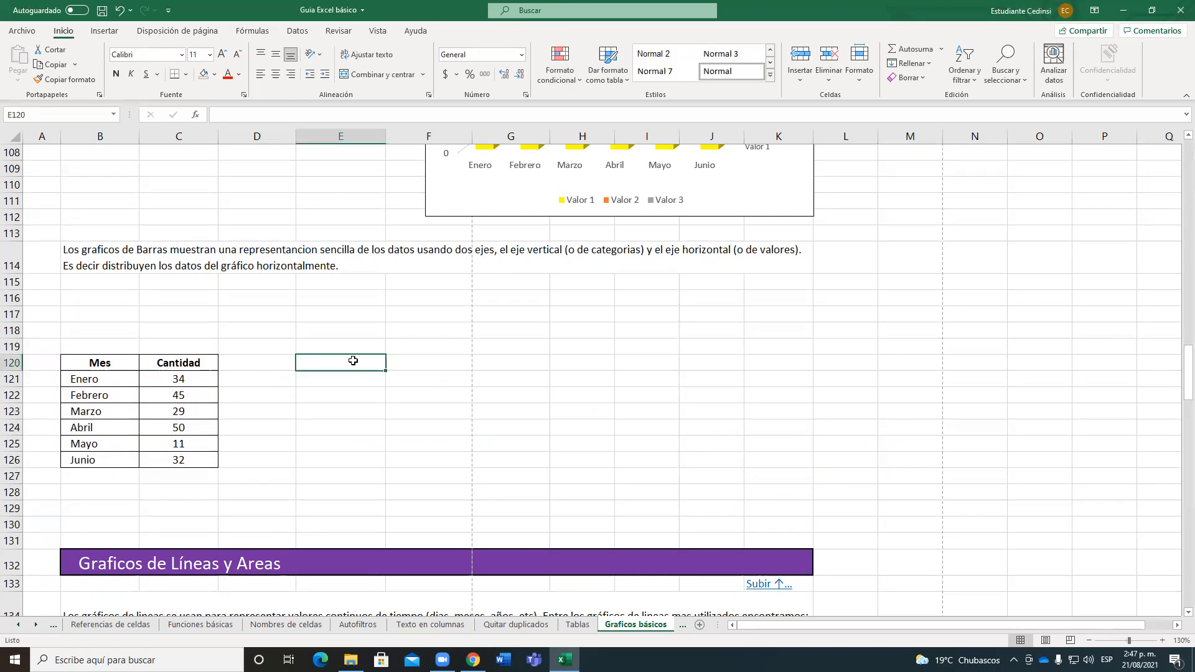
click(166, 410)
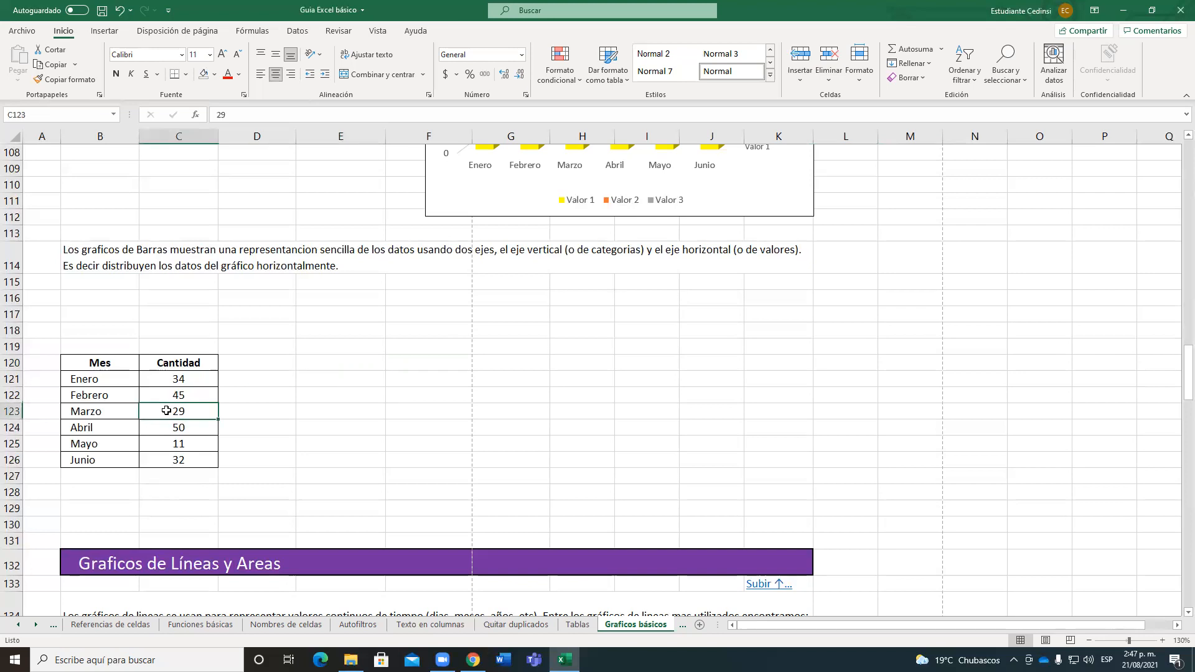
click(111, 32)
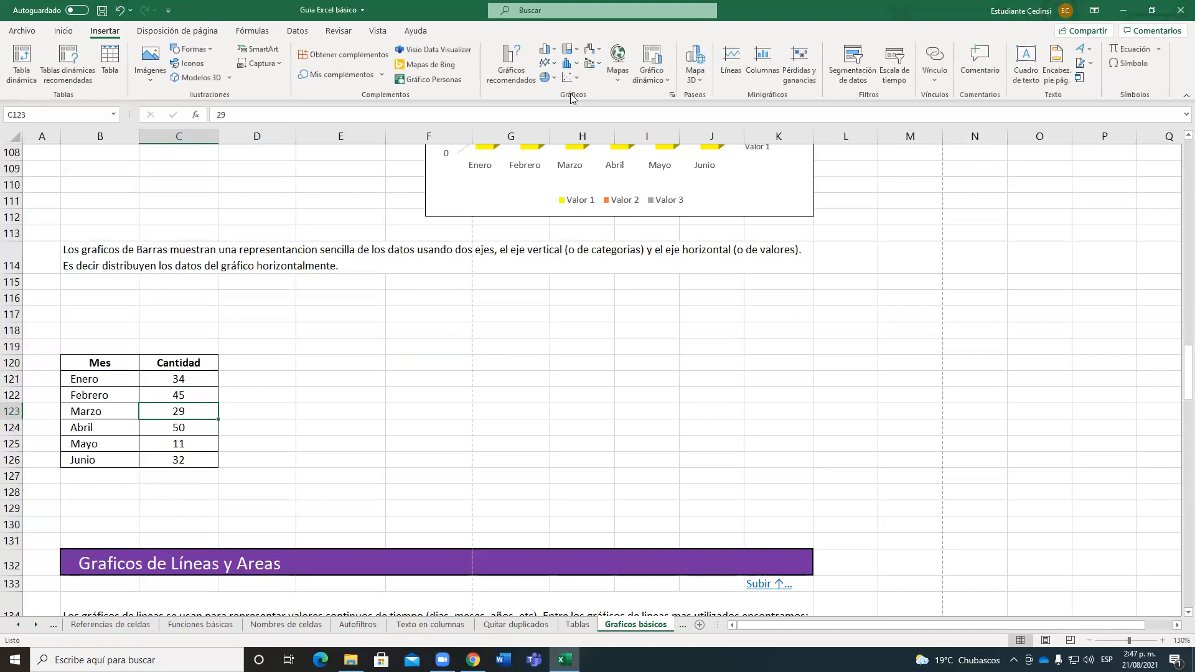
click(547, 50)
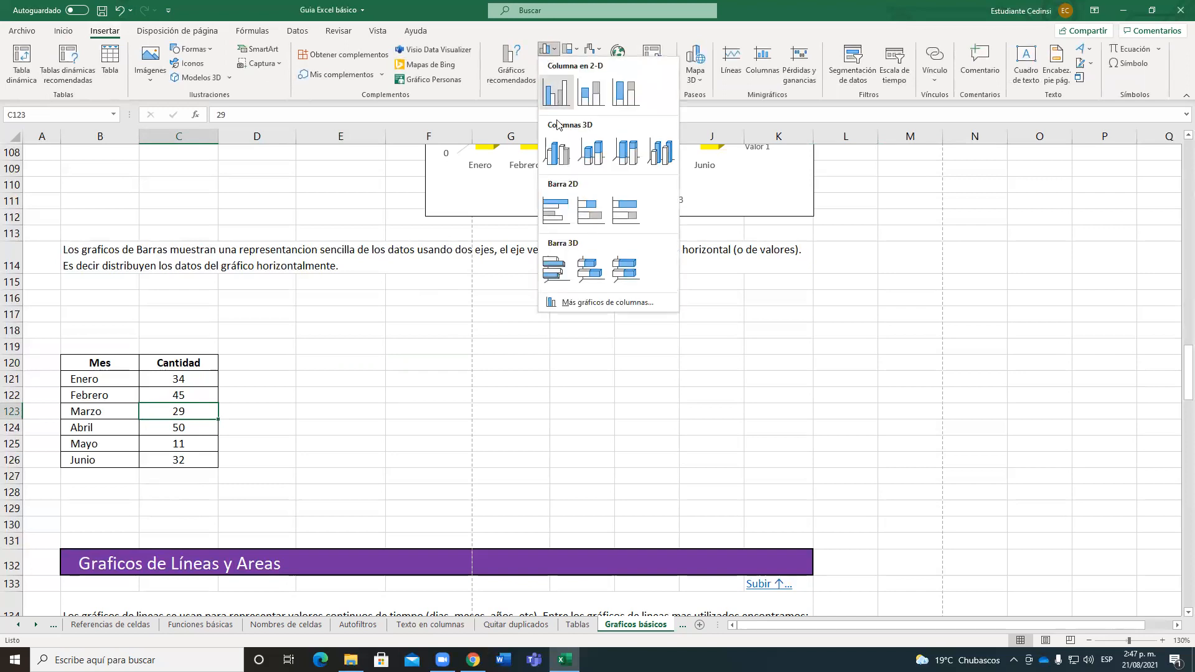
click(556, 220)
drag(472, 277, 353, 297)
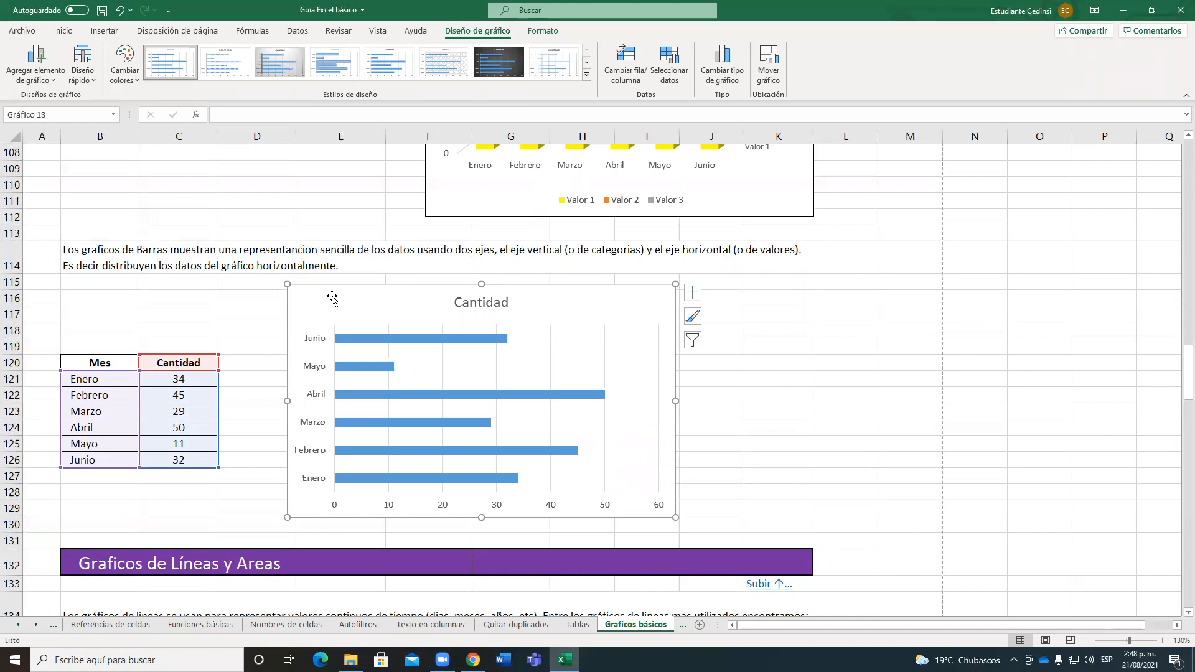
click(183, 431)
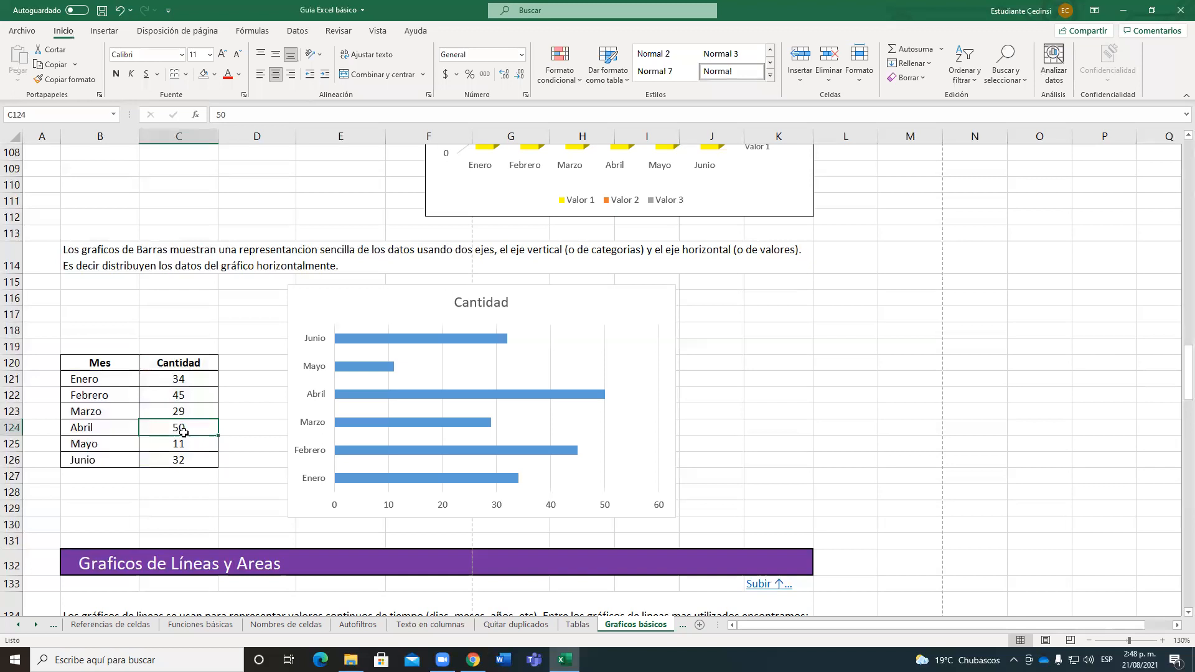
- Delete the Cantidad line chart under the Lineas y Lineas con Marcadores paragraph
scroll(350, 439, down, 5)
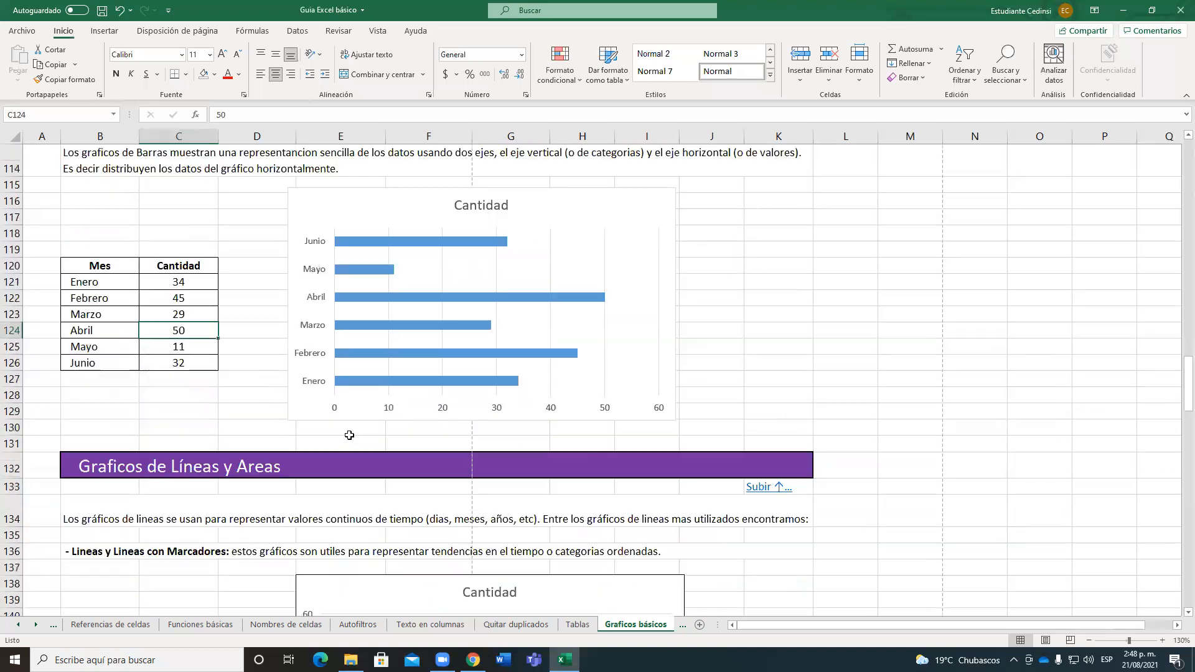
scroll(350, 440, down, 1)
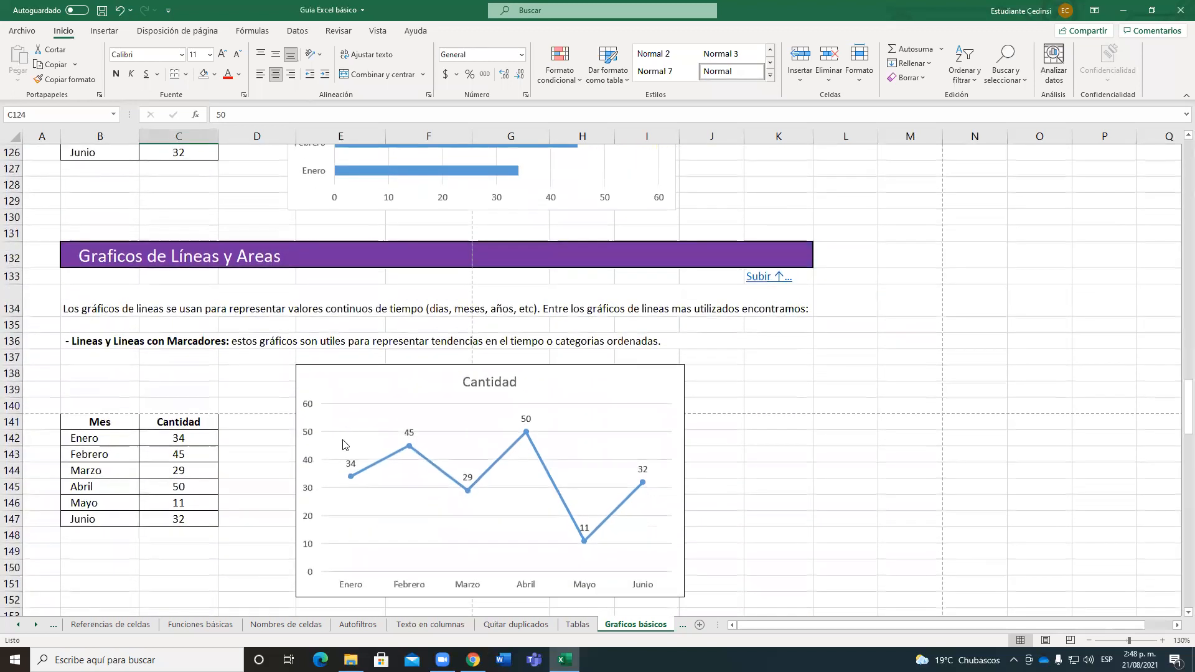
scroll(343, 444, down, 1)
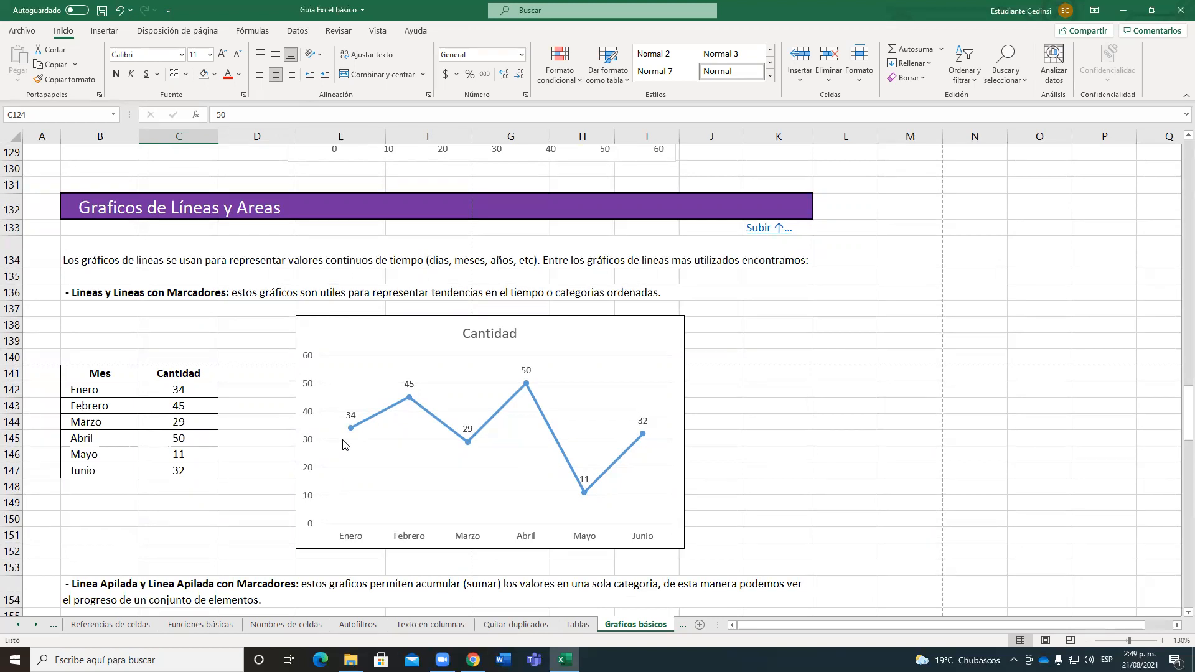
click(677, 336)
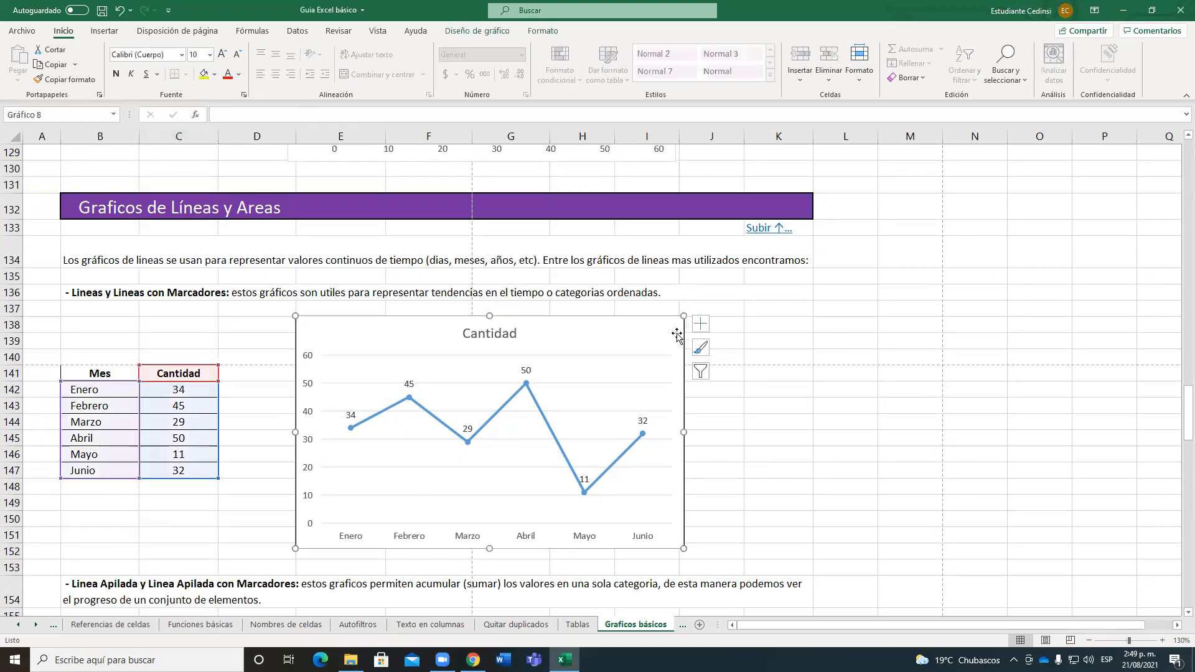
key(Delete)
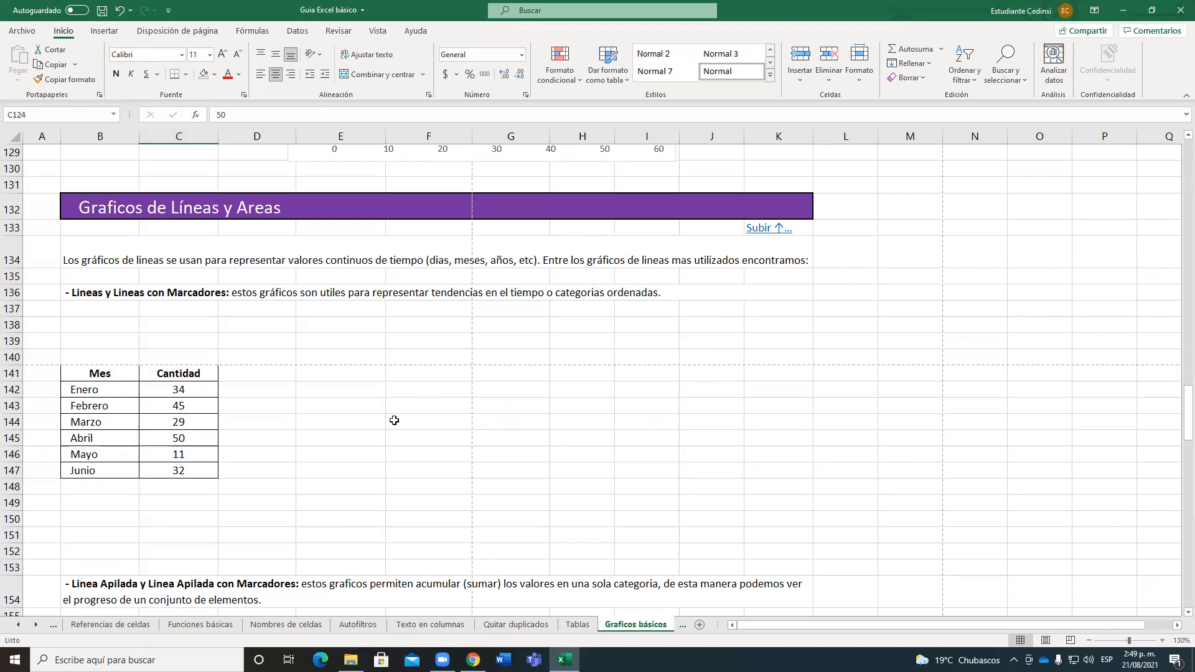
- Insert a 2-D line chart with markers from the Mes and Cantidad table and place it below the Lineas con Marcadores paragraph
click(332, 431)
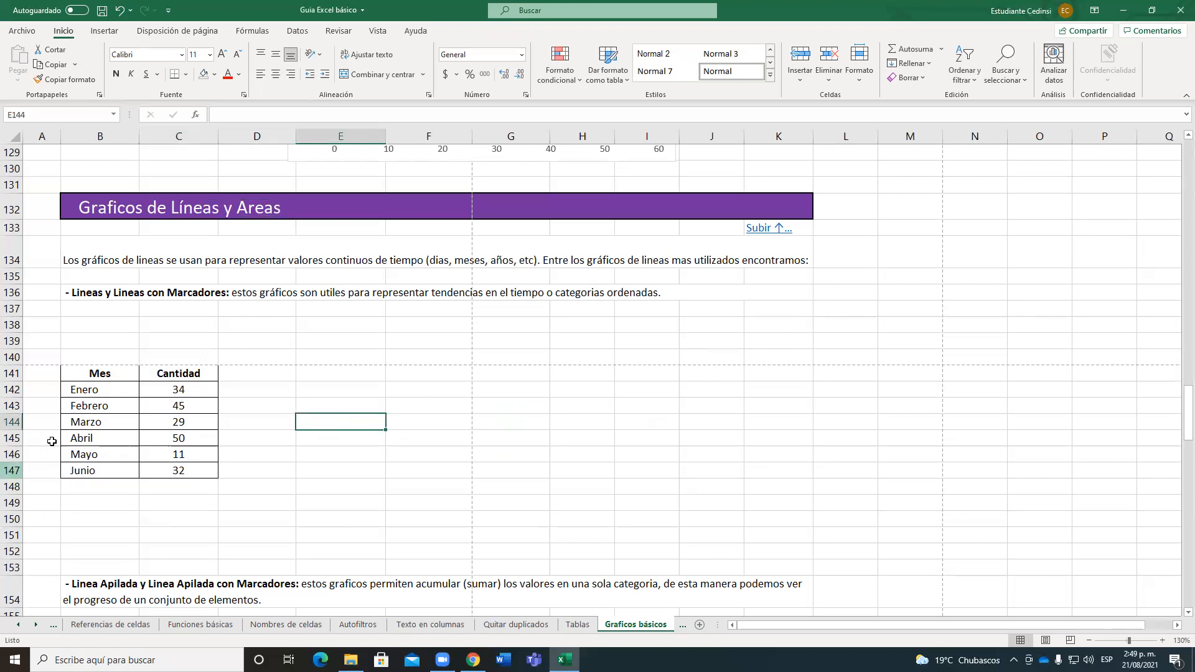
click(129, 420)
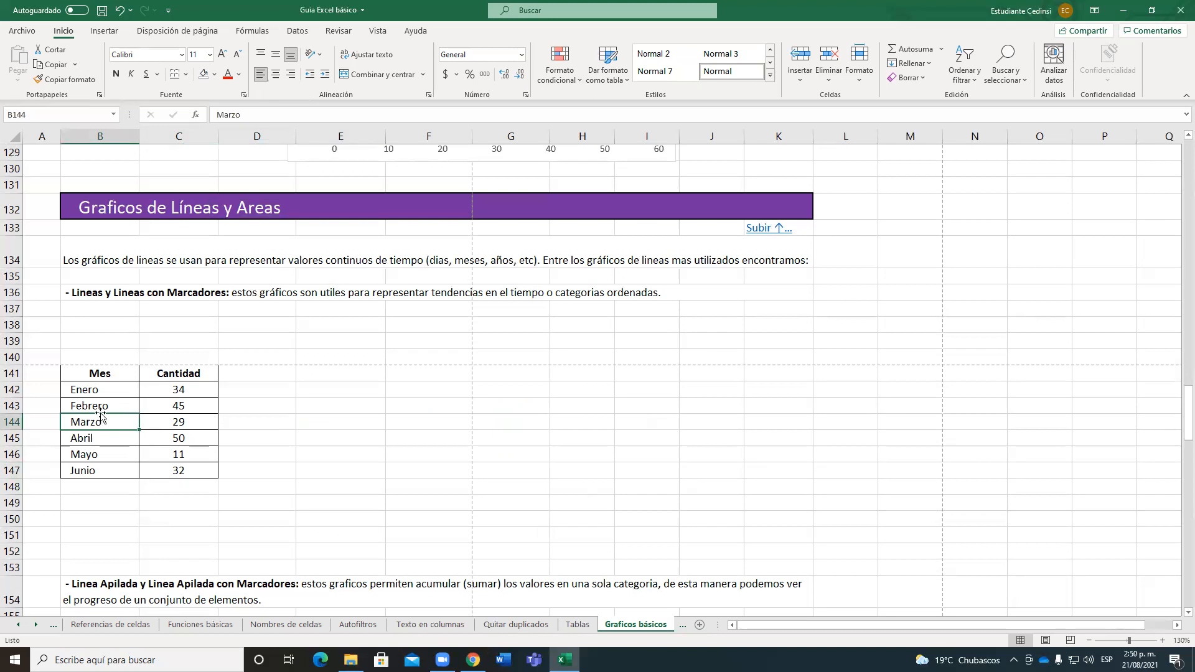
click(106, 31)
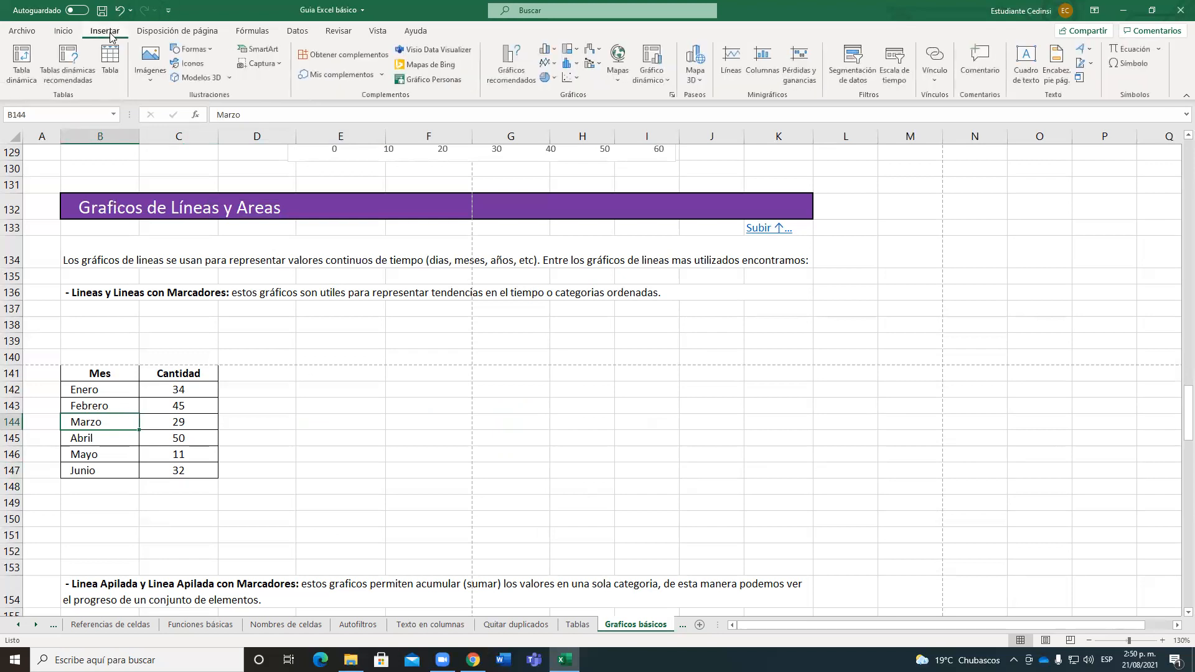
click(548, 62)
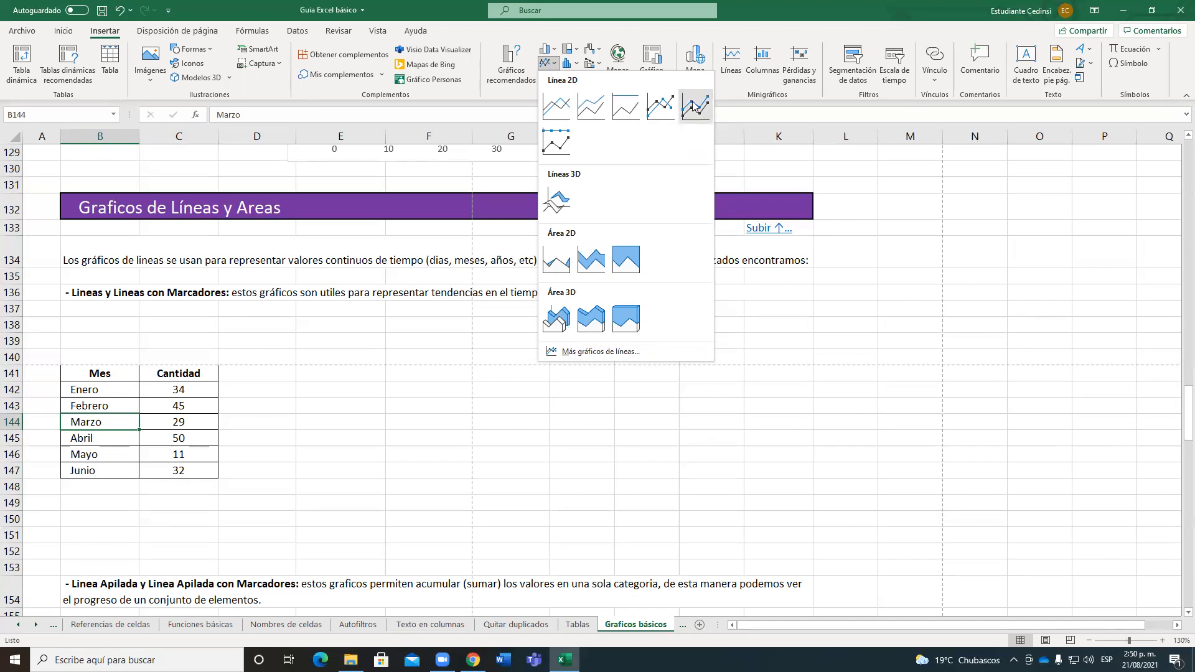
click(671, 105)
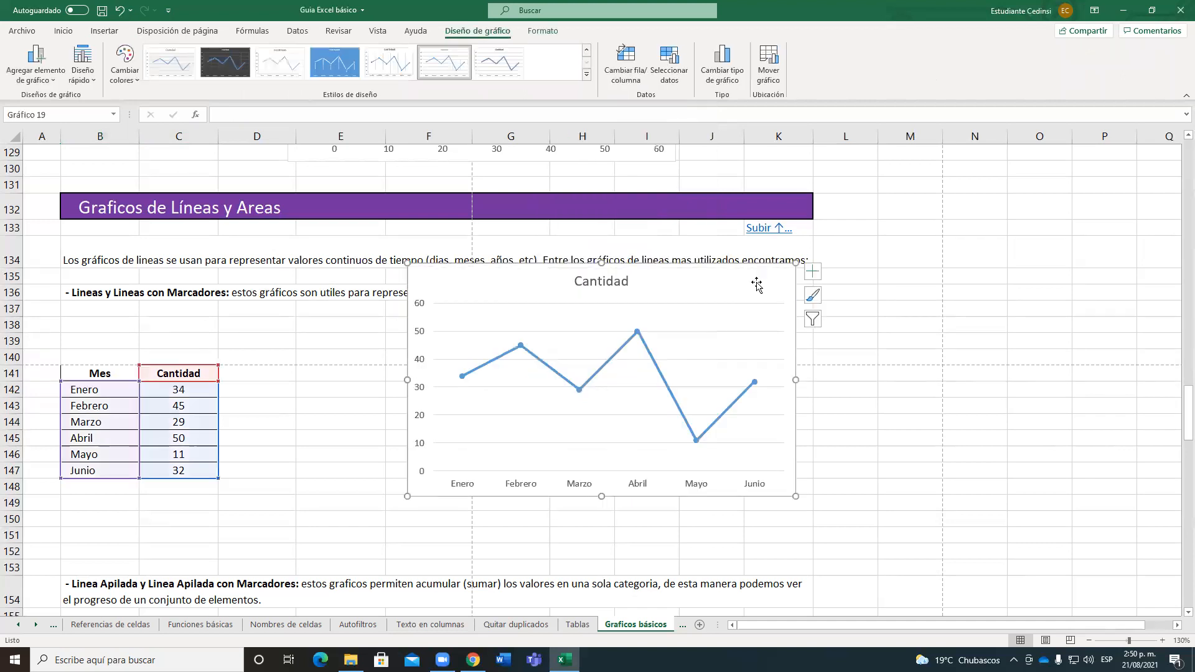
drag(690, 312, 625, 321)
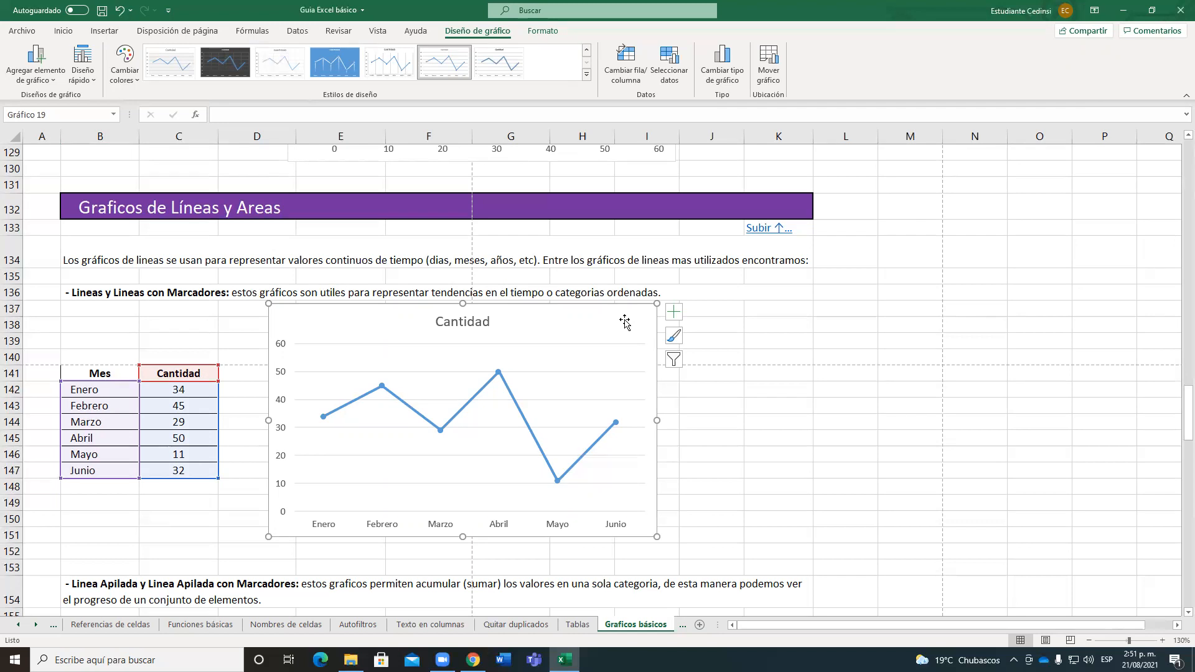
- Delete the Cantidades acumuladas Mes chart under the Linea Apilada paragraph
scroll(547, 349, down, 6)
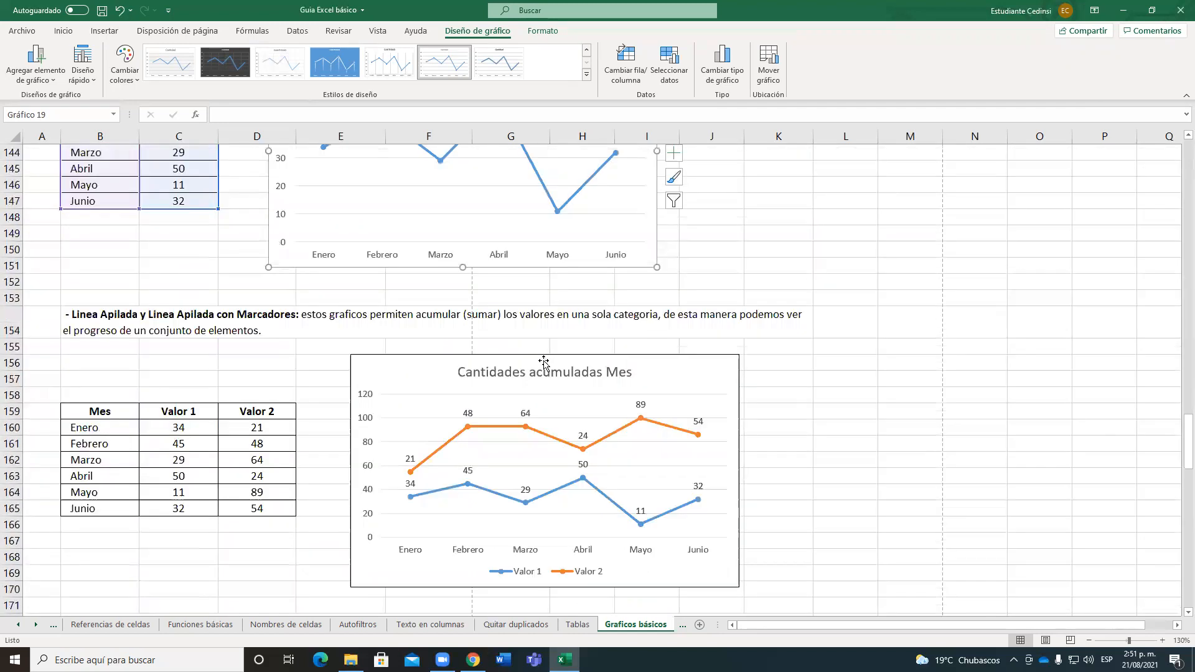
click(199, 379)
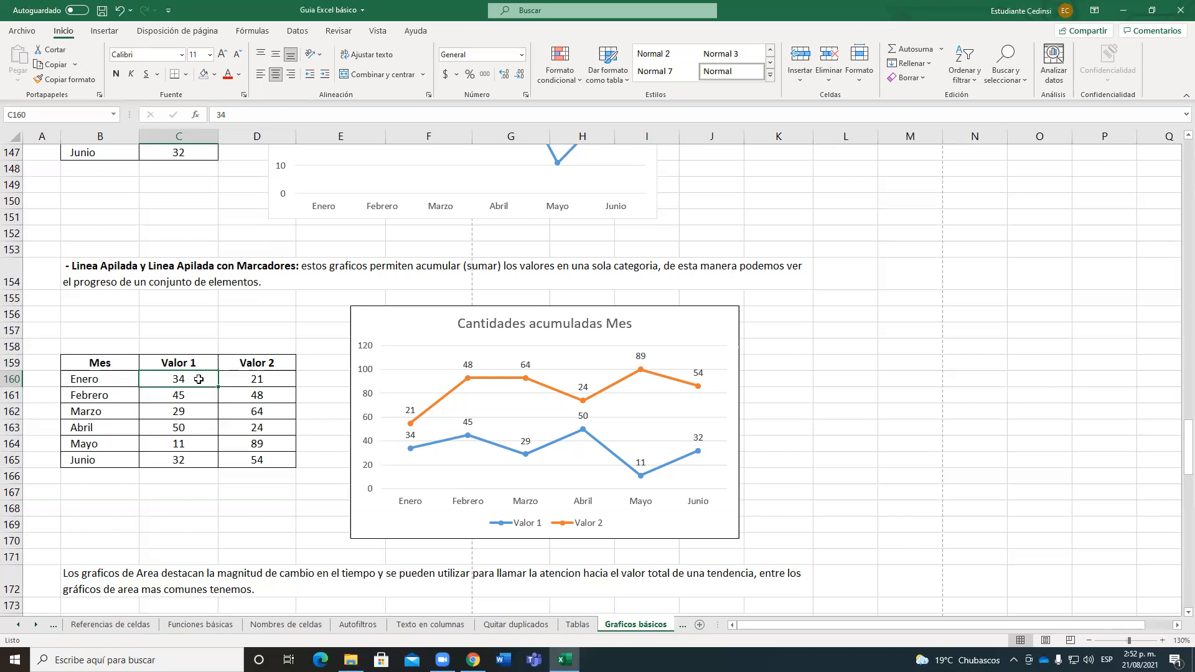
click(357, 328)
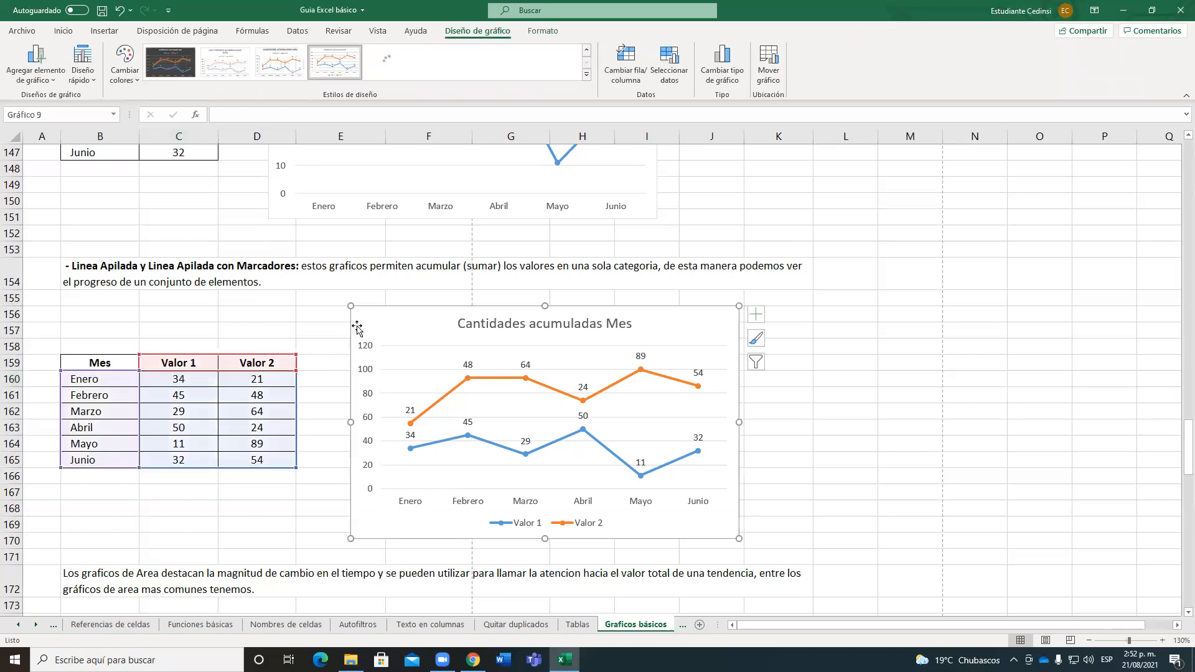
key(Delete)
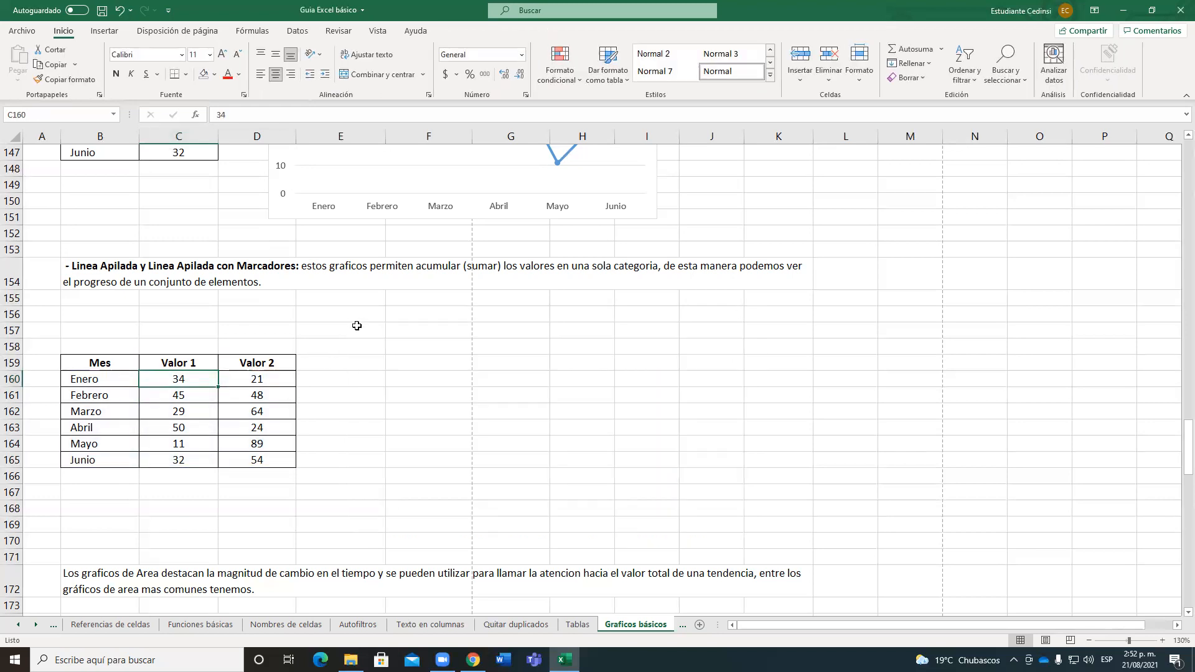
- Insert a 2-D stacked line chart with markers from the Valor 1 and Valor 2 table and place it below the Linea Apilada paragraph
click(178, 407)
click(199, 382)
click(197, 395)
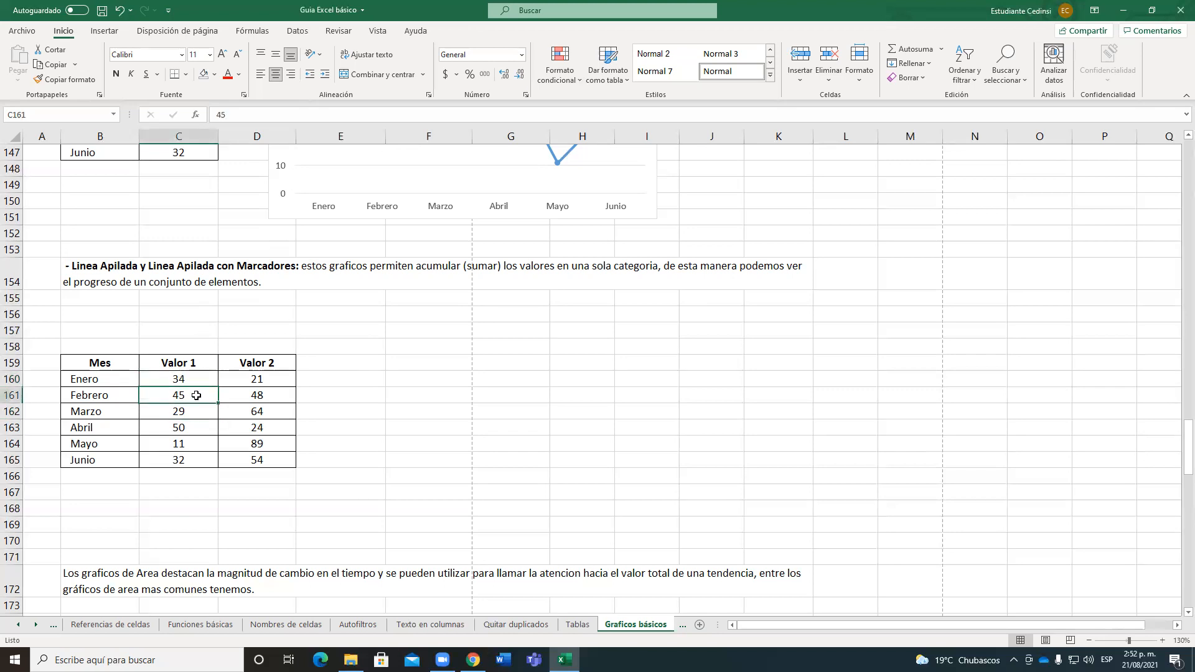
click(103, 32)
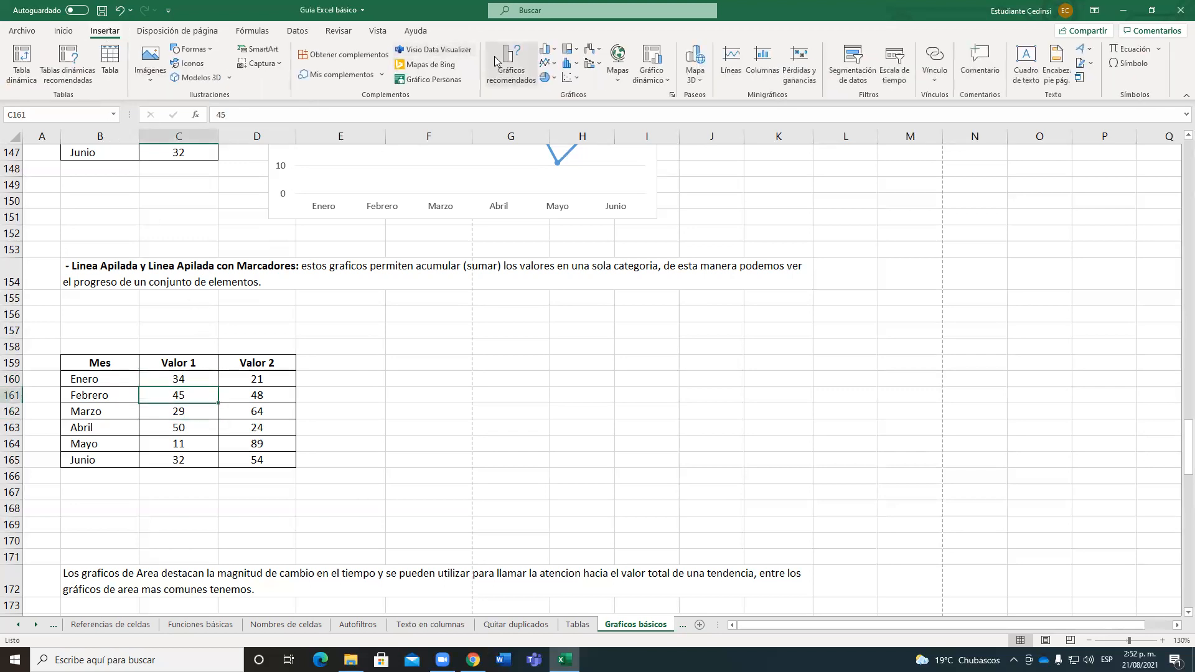
click(549, 66)
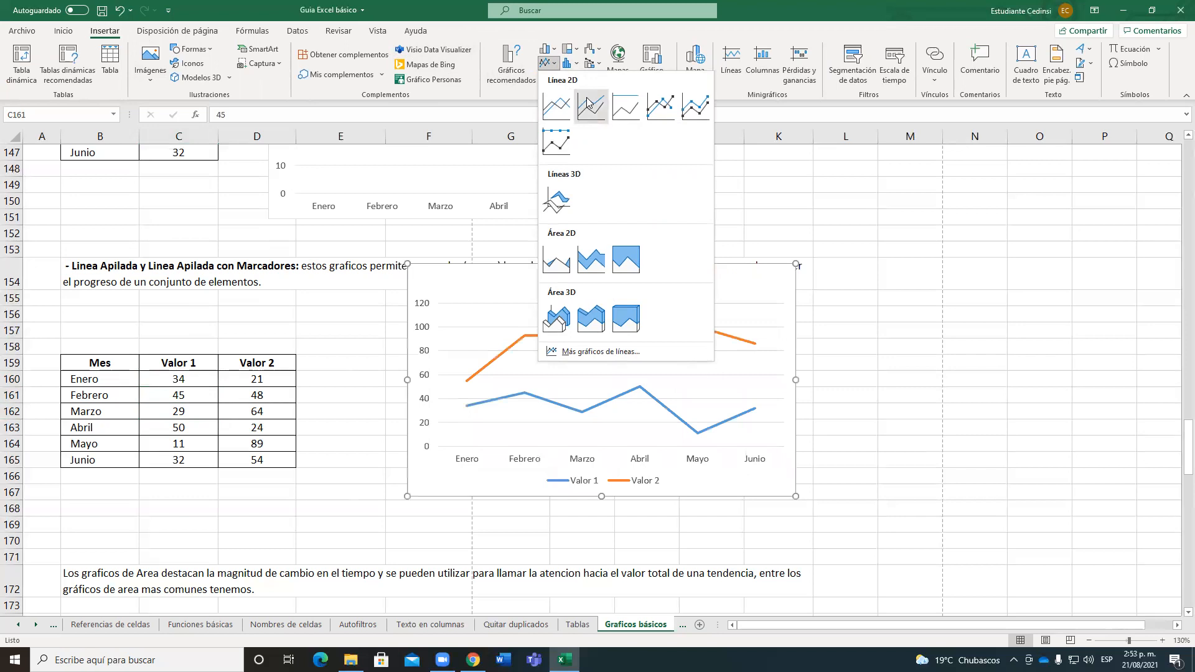
click(701, 116)
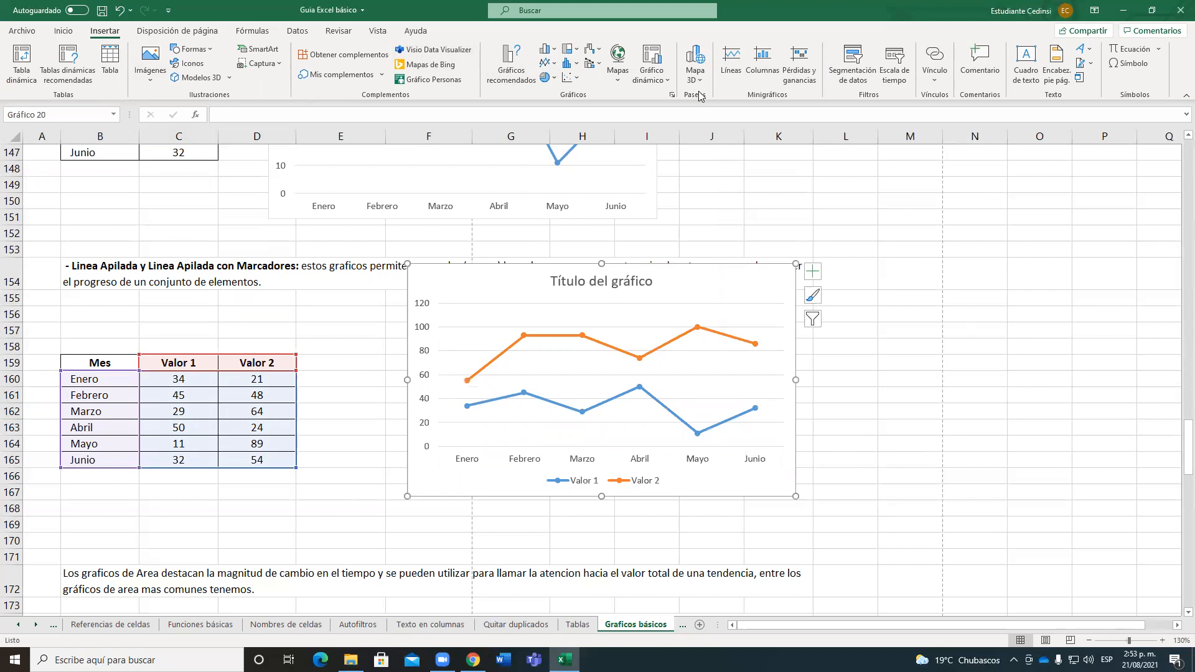
drag(434, 266, 374, 312)
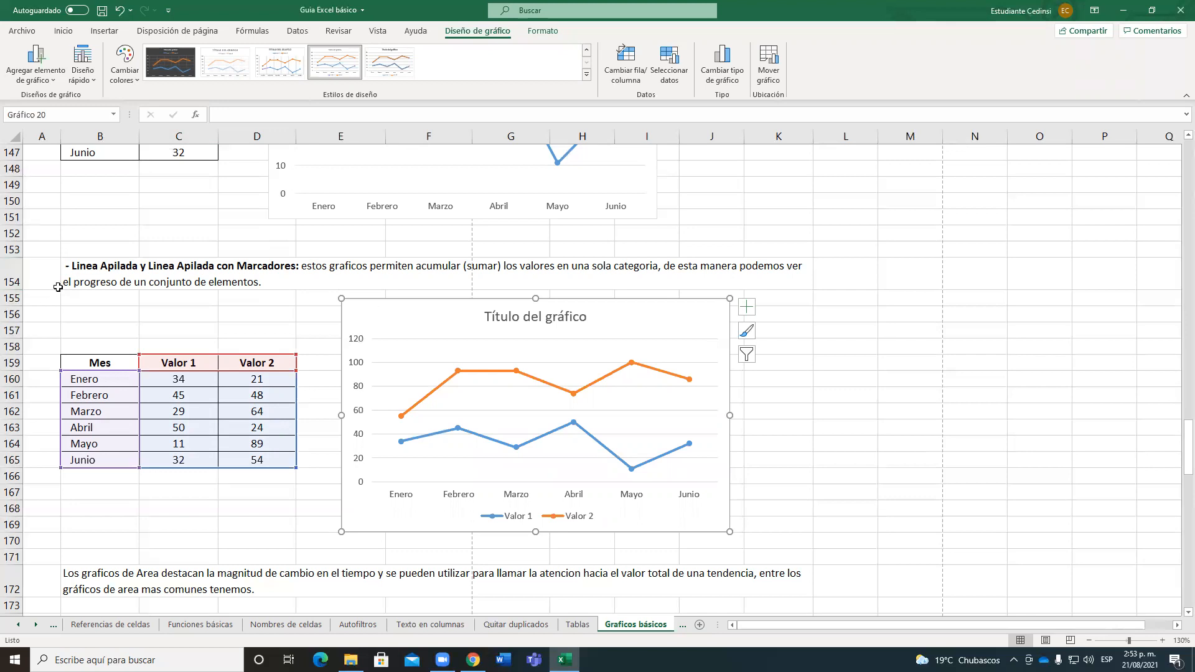
- Filter the Año 2018 series out of the Comparacion Ventas Años 2017 y 2018 area chart
scroll(70, 292, down, 2)
scroll(70, 292, down, 4)
scroll(71, 292, down, 1)
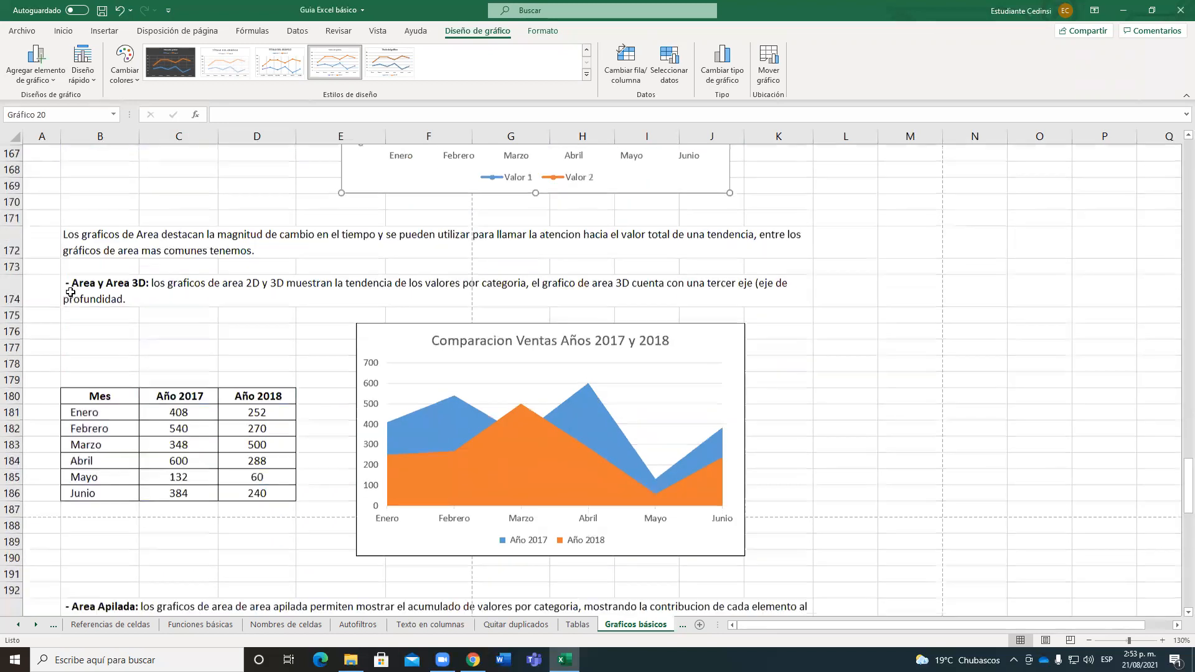
scroll(70, 292, down, 2)
scroll(70, 292, up, 2)
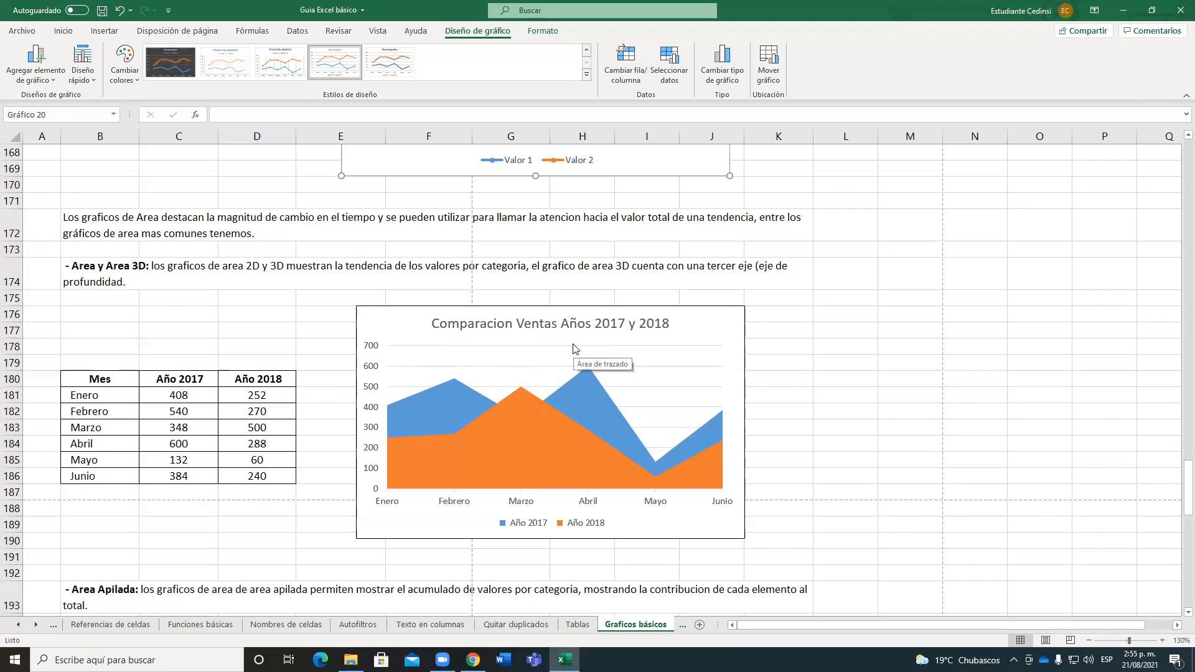
click(709, 320)
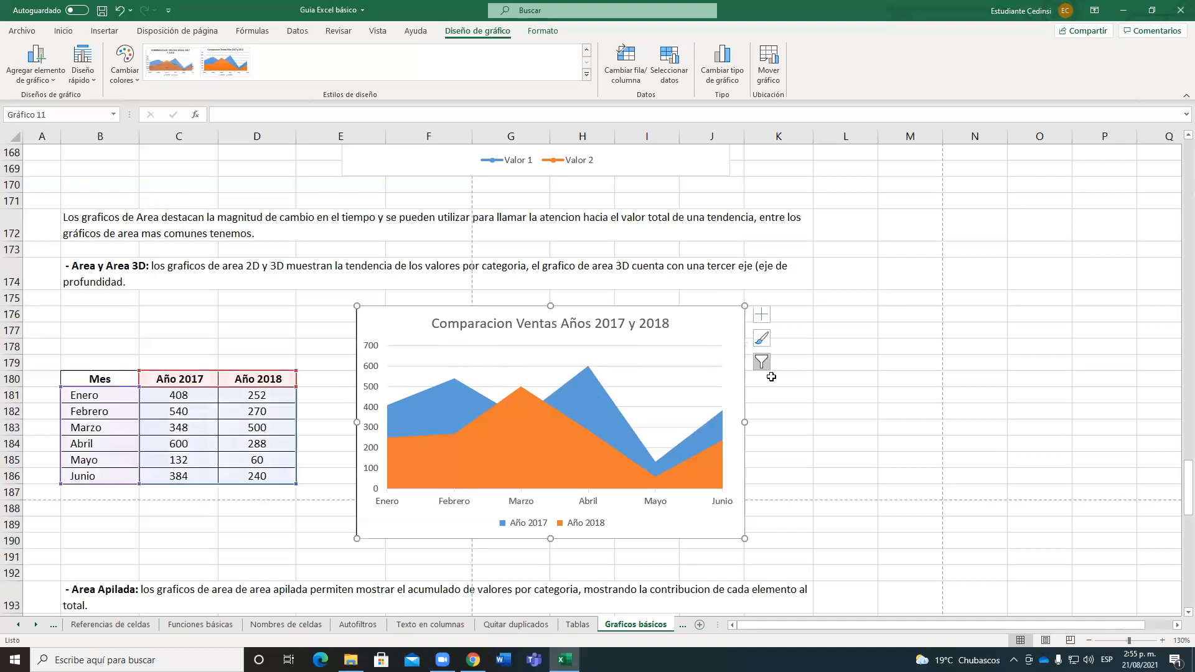
click(765, 368)
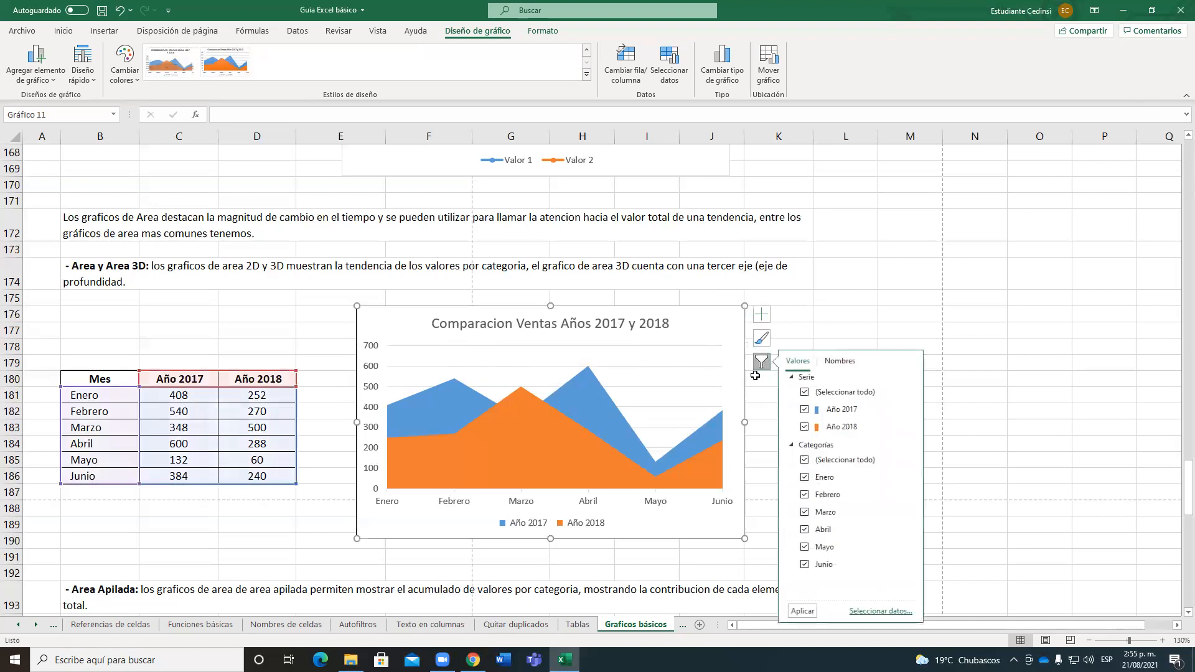
click(803, 427)
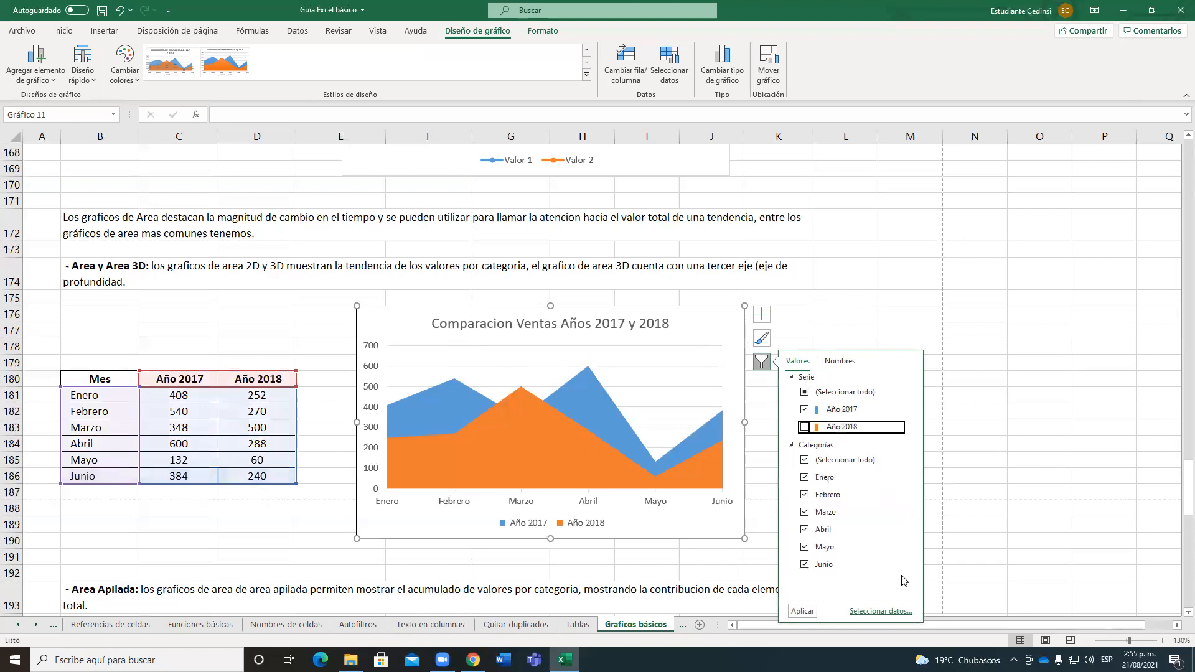
click(802, 611)
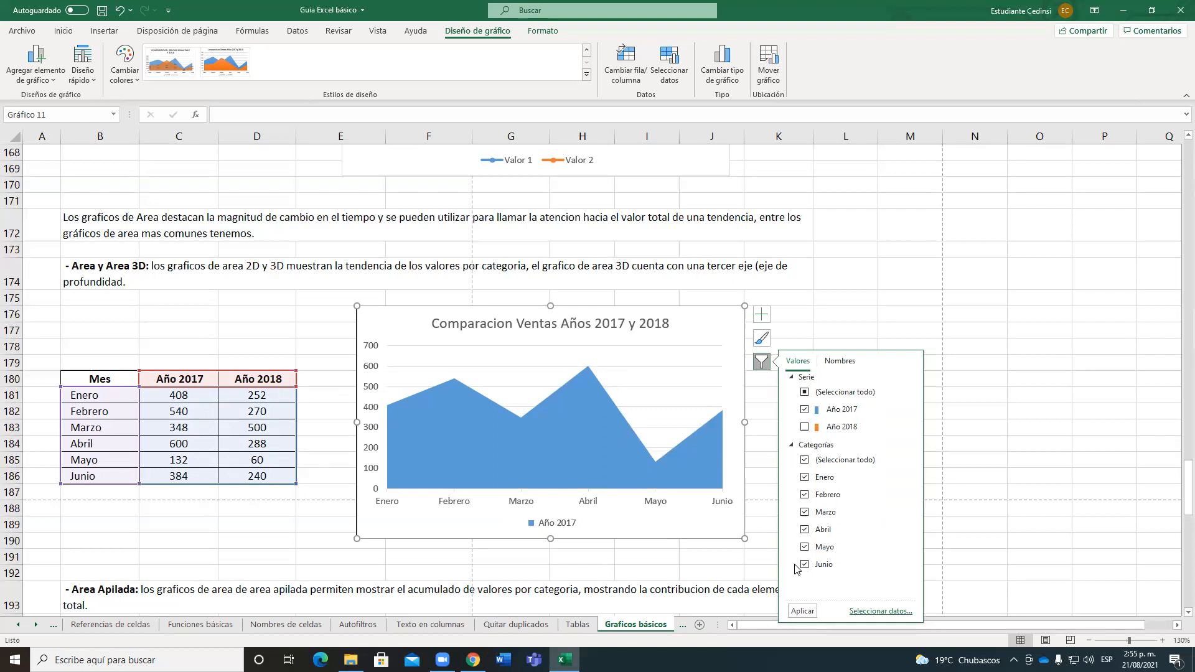
click(813, 371)
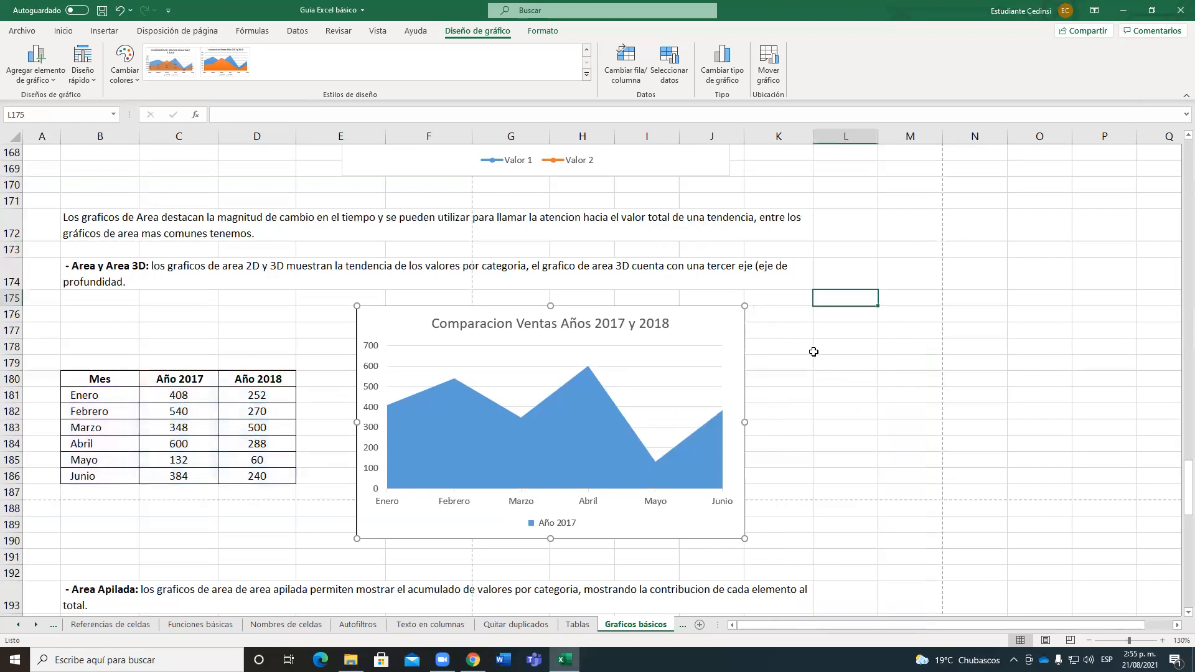
click(813, 370)
scroll(812, 370, down, 6)
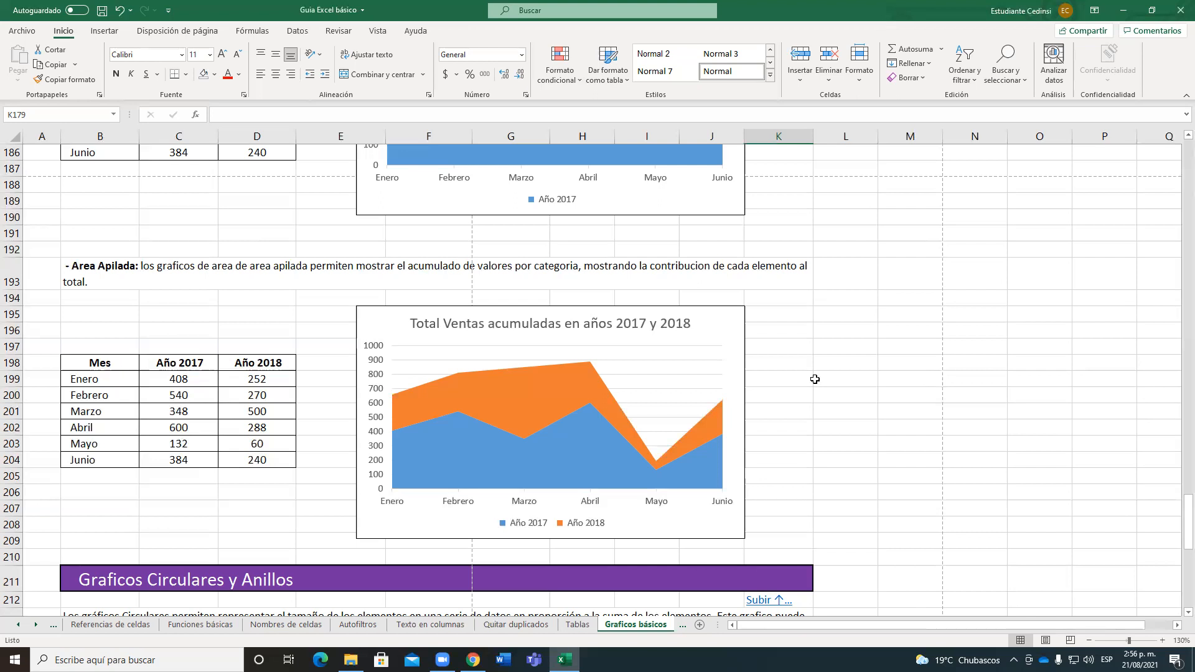
click(841, 314)
click(845, 348)
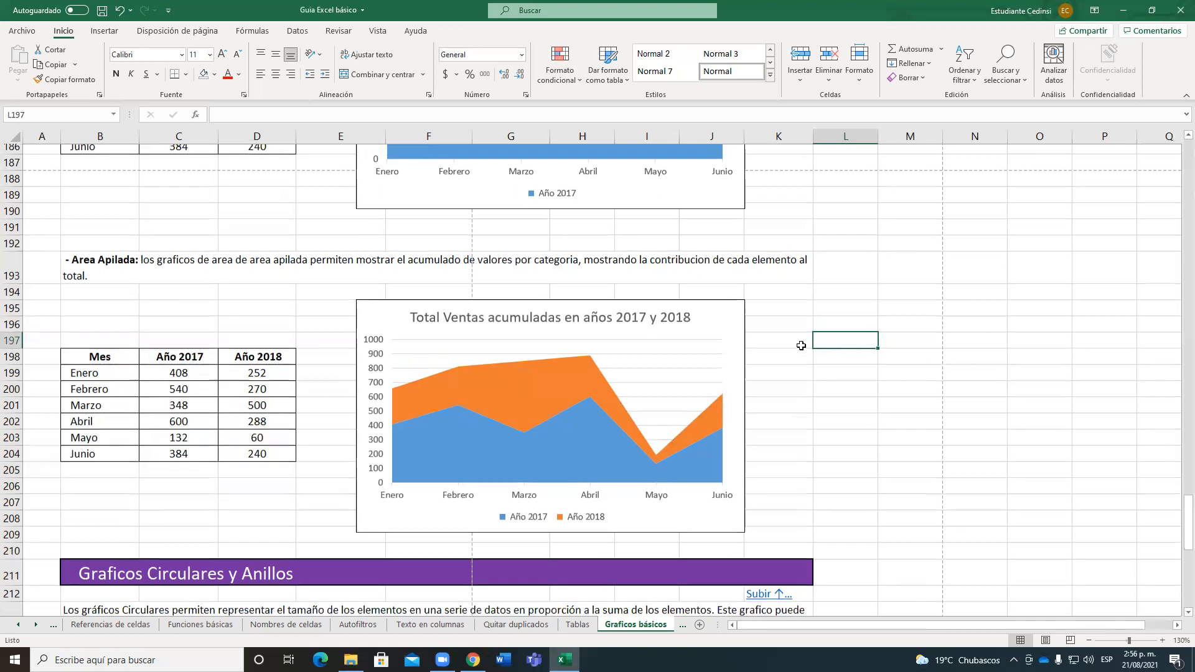
- Delete the Cantidad 3-D pie chart under the Circular y Circular 3D paragraph
scroll(800, 346, down, 8)
scroll(804, 346, up, 1)
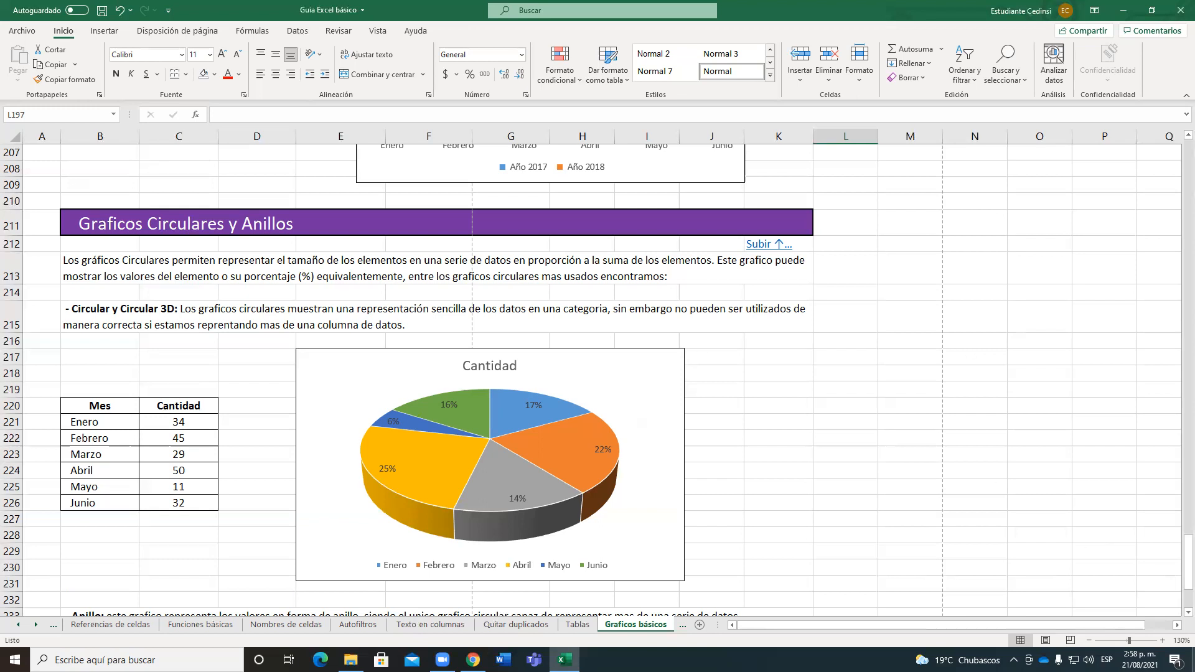
click(368, 373)
key(Delete)
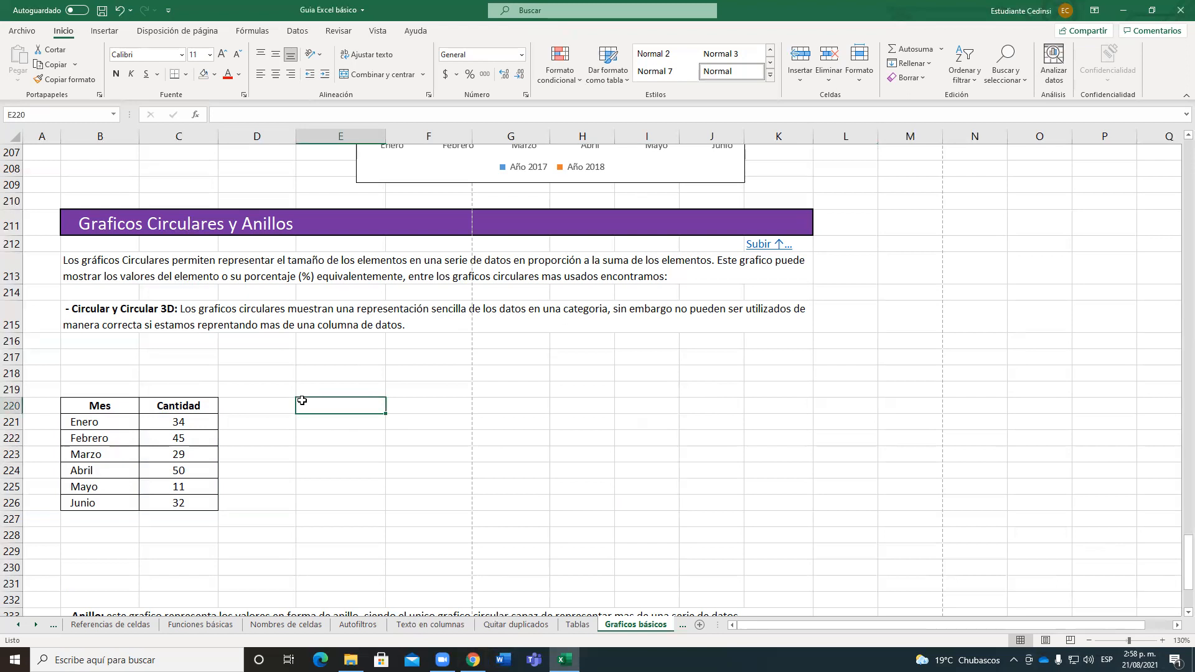
- Insert a 3-D pie chart from the Mes and Cantidad table and place it below the Circular y Circular 3D paragraph
click(161, 450)
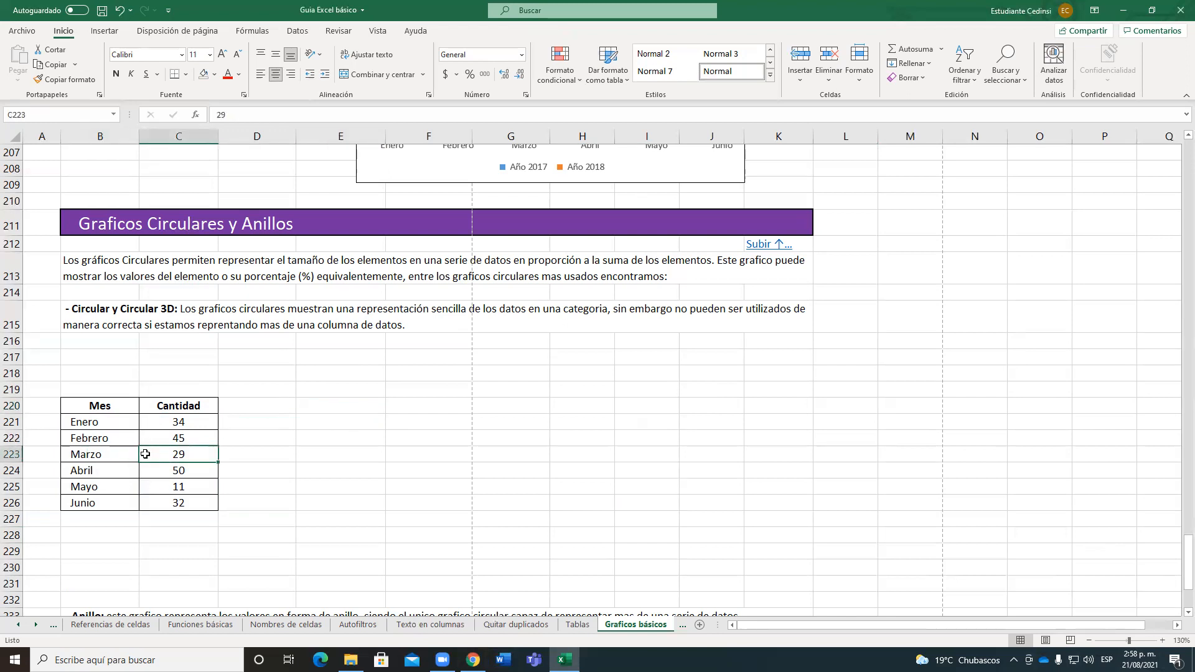
click(112, 32)
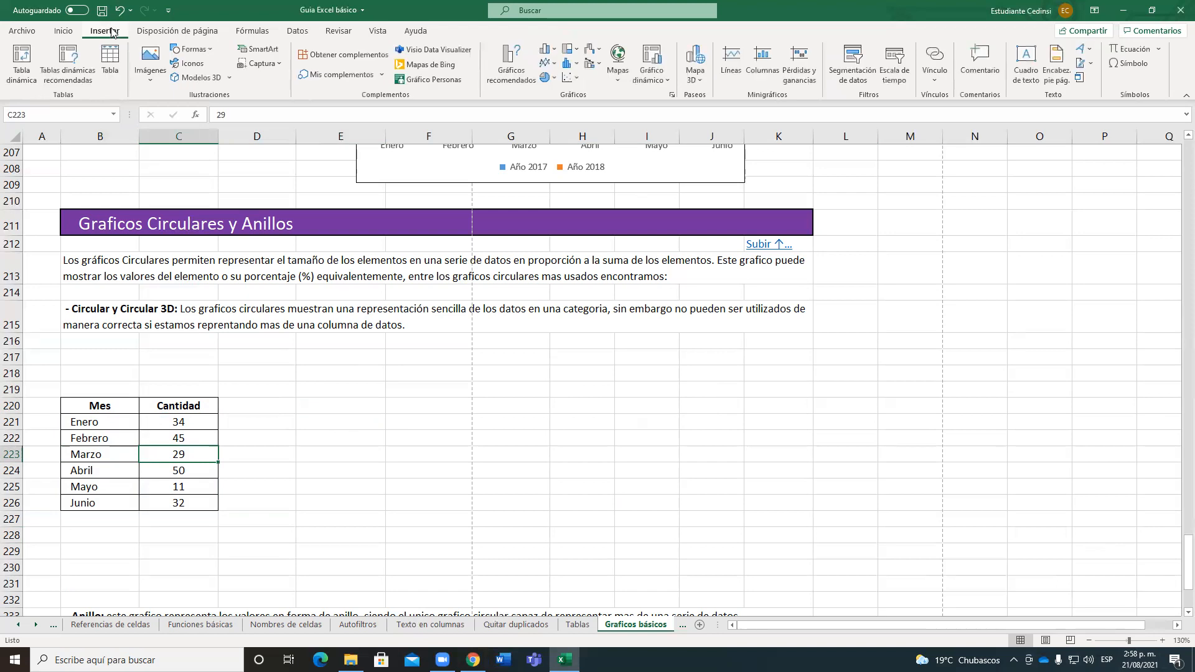
click(551, 79)
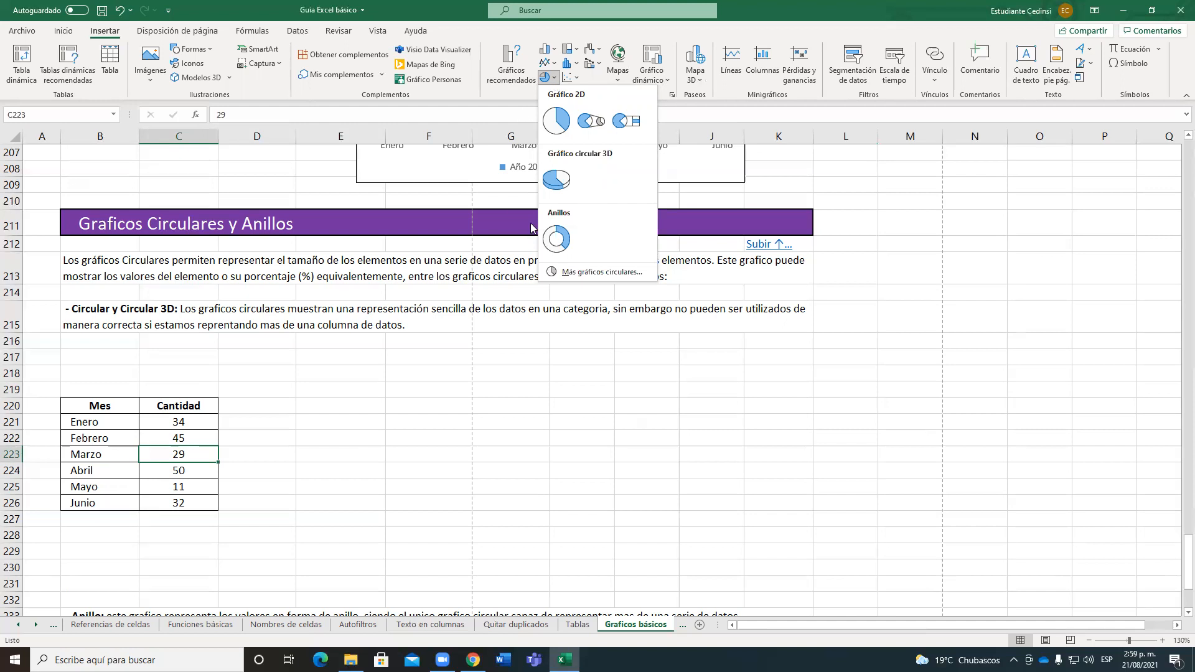
click(556, 179)
drag(758, 285, 612, 376)
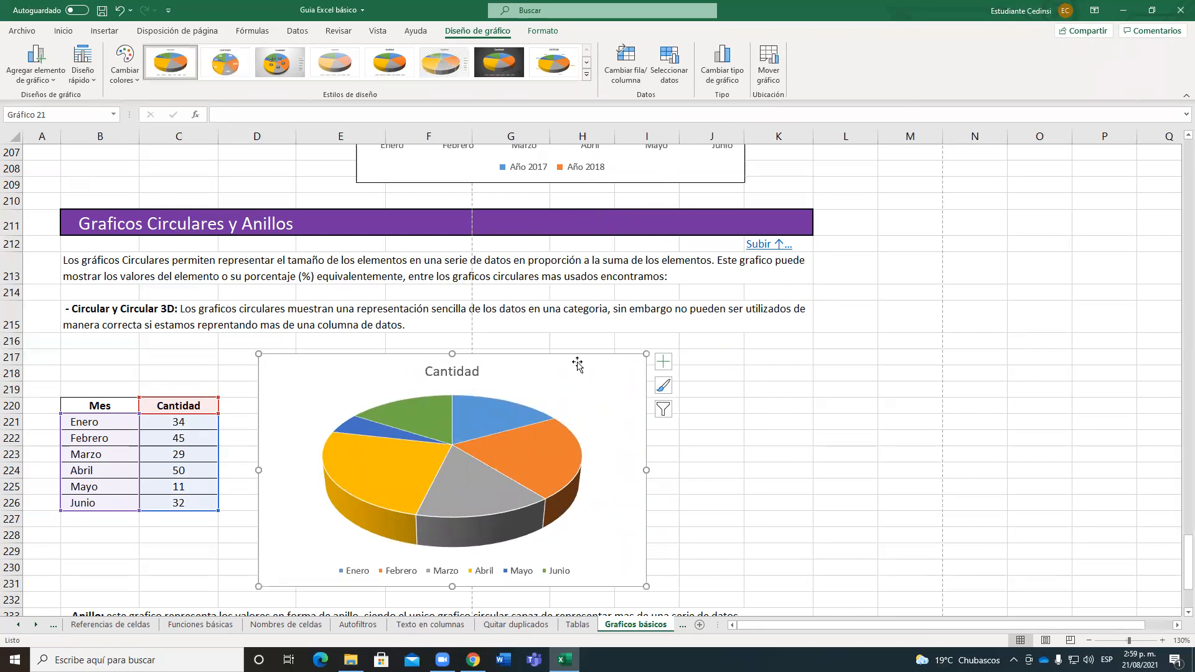
drag(609, 367, 600, 368)
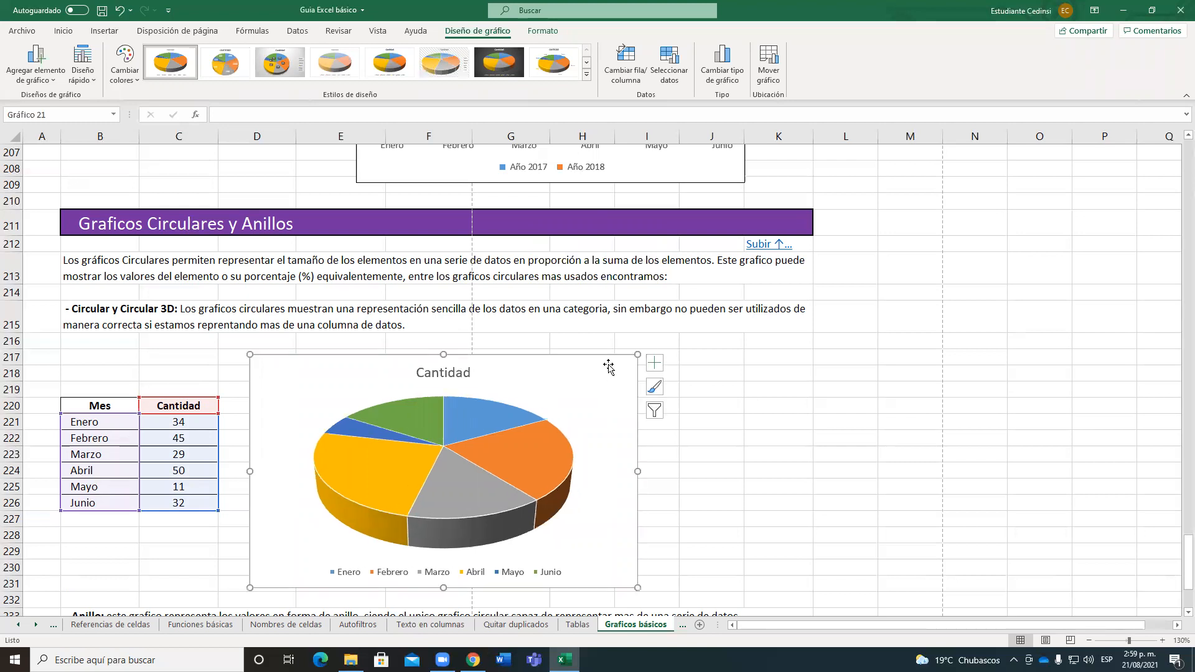
- Add data labels to the Cantidad pie chart that show Porcentaje instead of Valor
click(653, 375)
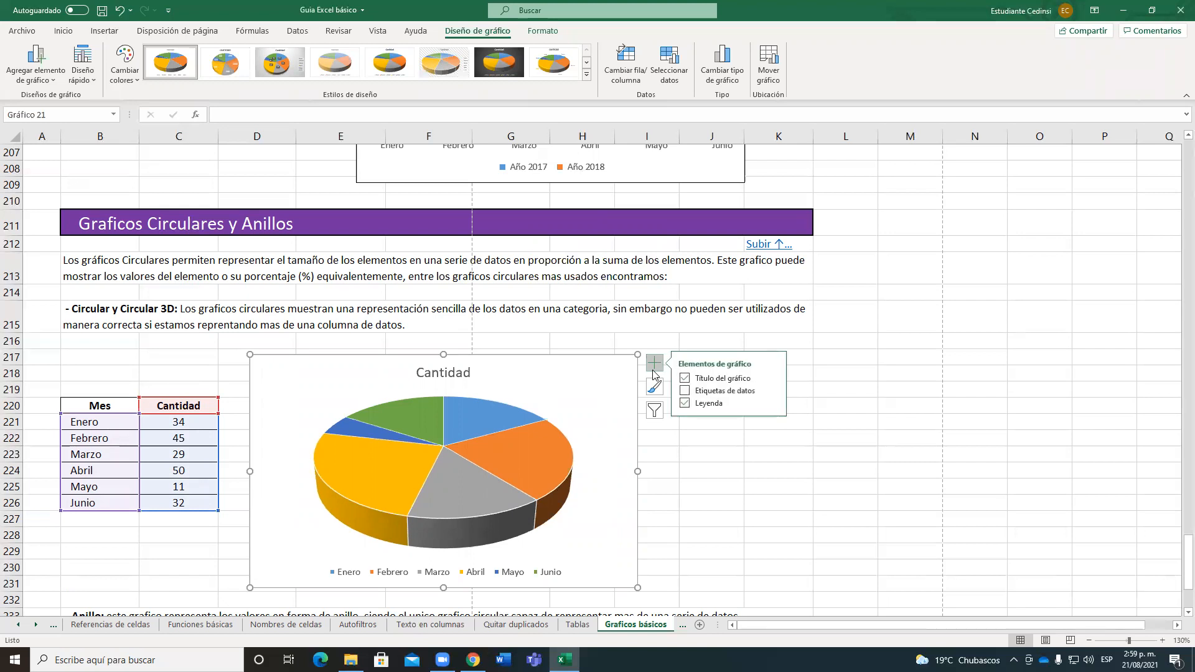
click(685, 392)
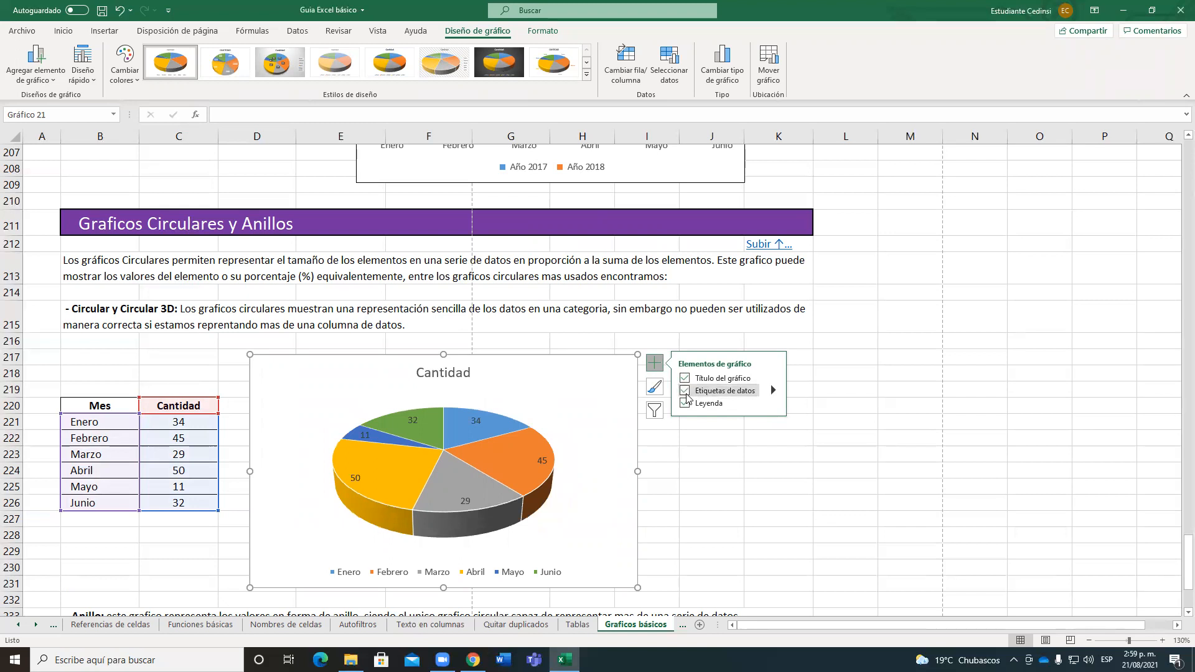
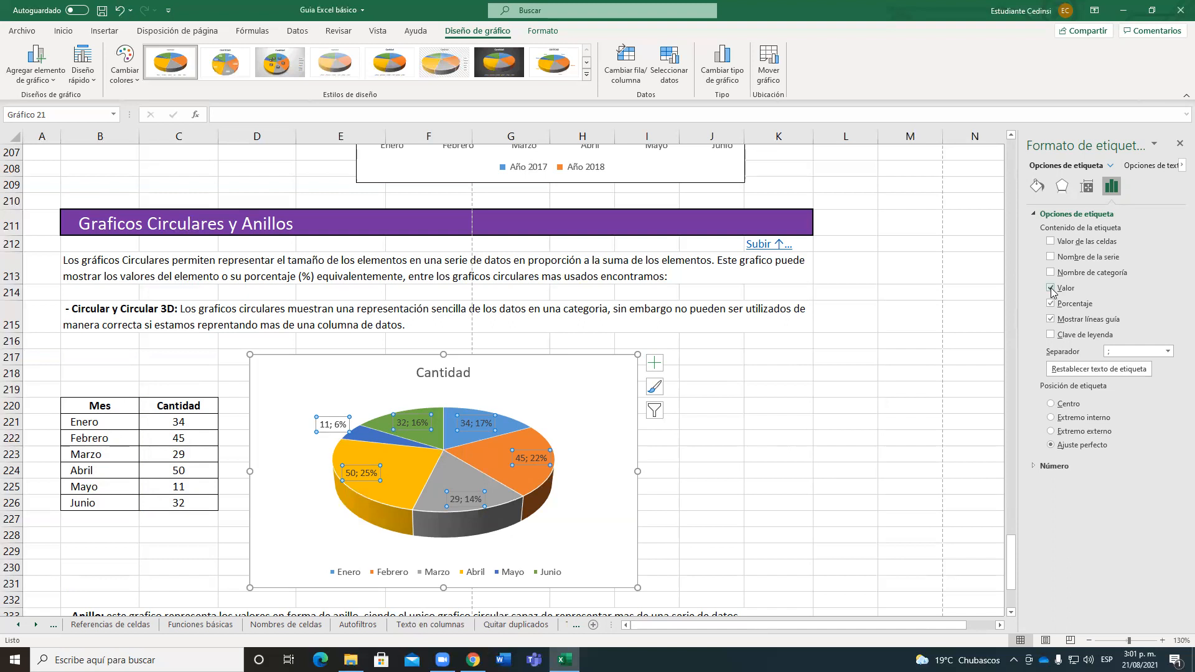
click(1050, 288)
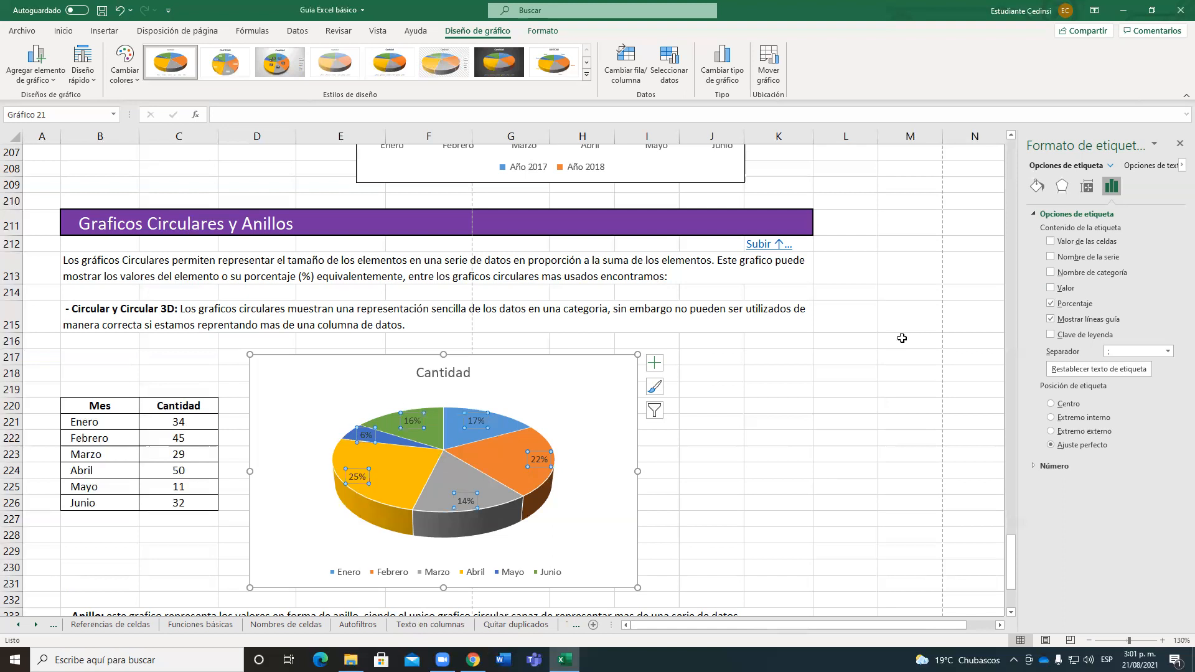
click(708, 450)
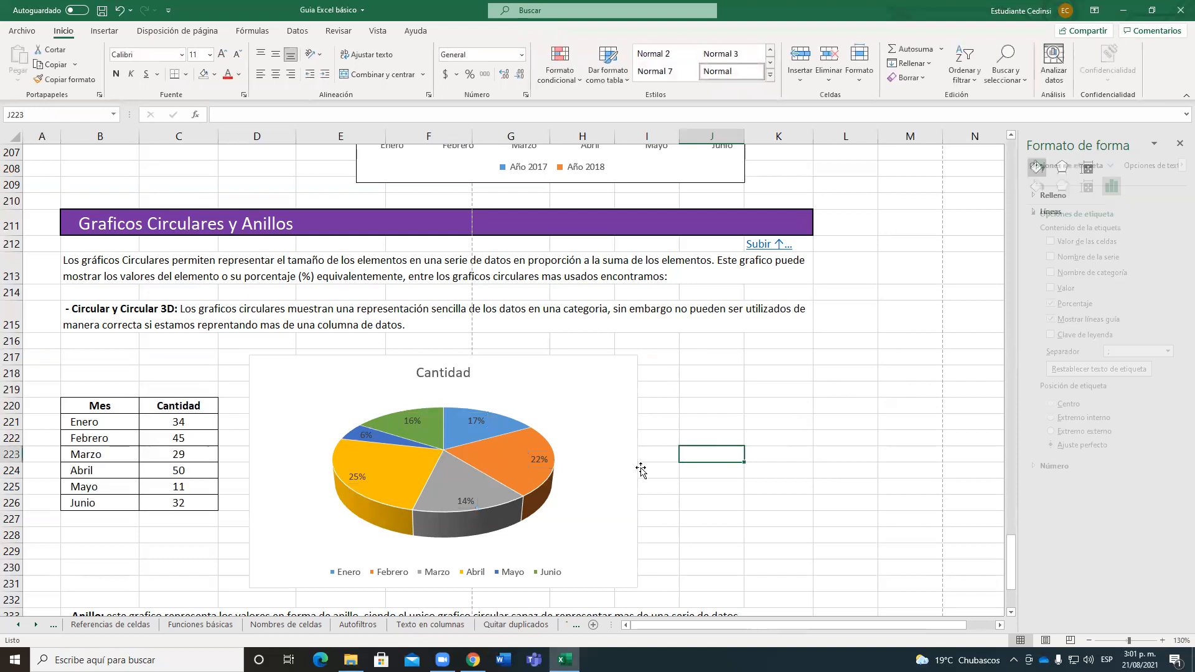
- Try a 3-D pie chart on the Año 2017 and Año 2018 table under Anillo, placing it beside the doughnut chart
scroll(640, 471, down, 5)
scroll(641, 471, up, 2)
scroll(634, 469, down, 4)
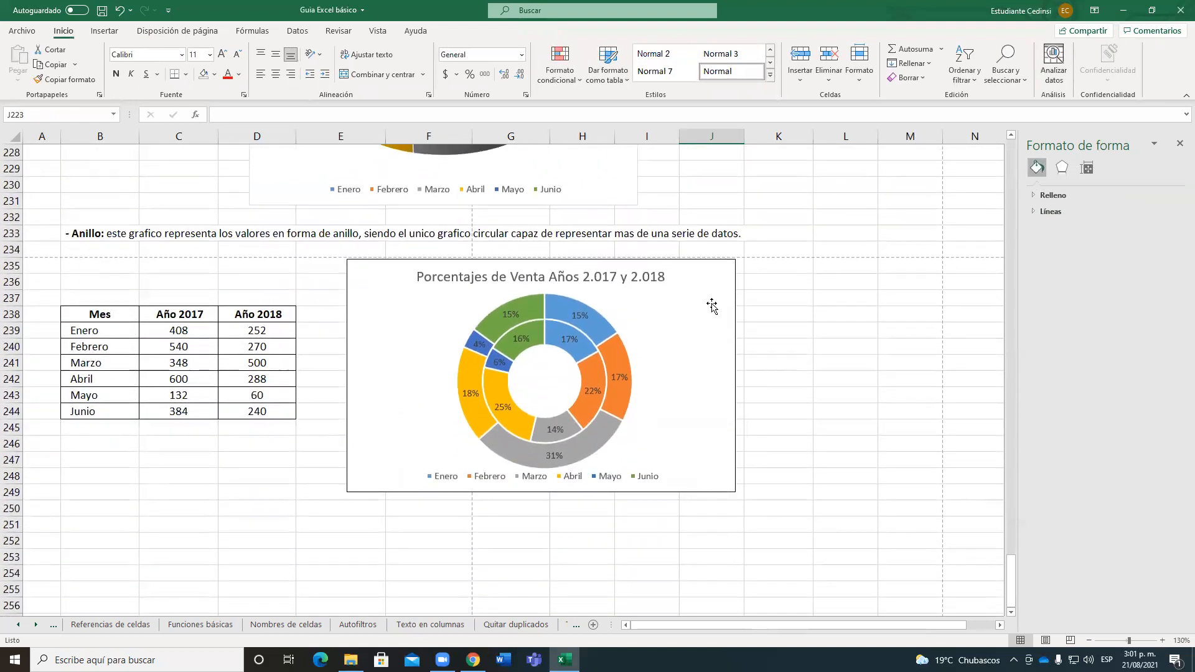
click(735, 330)
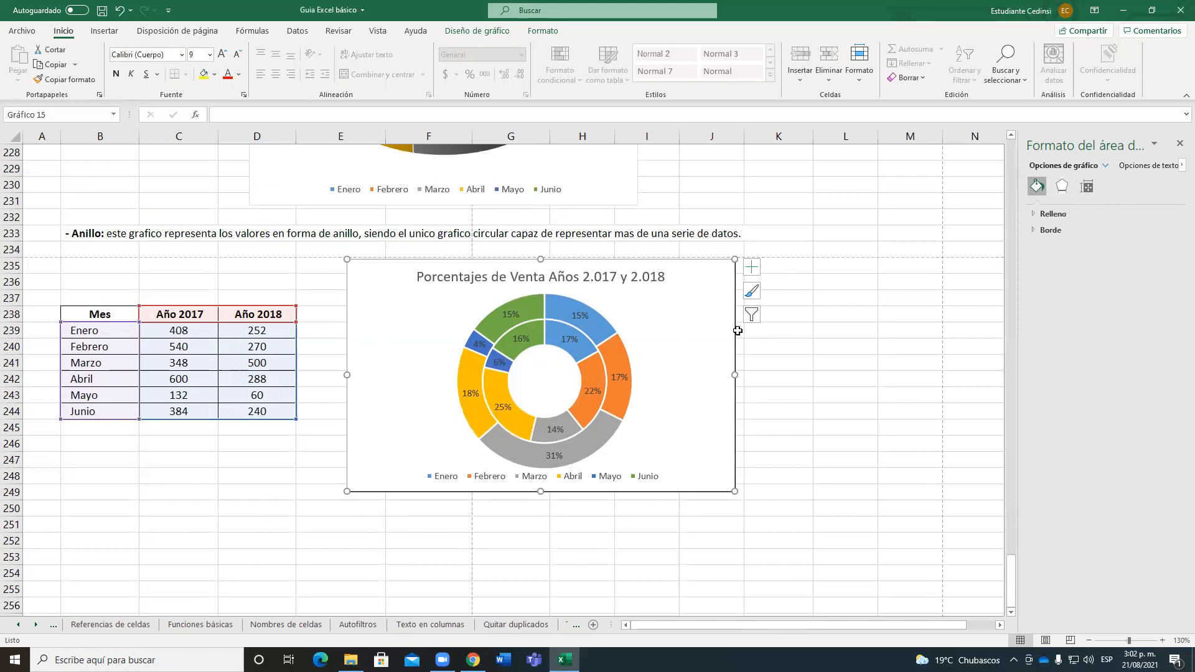
click(164, 355)
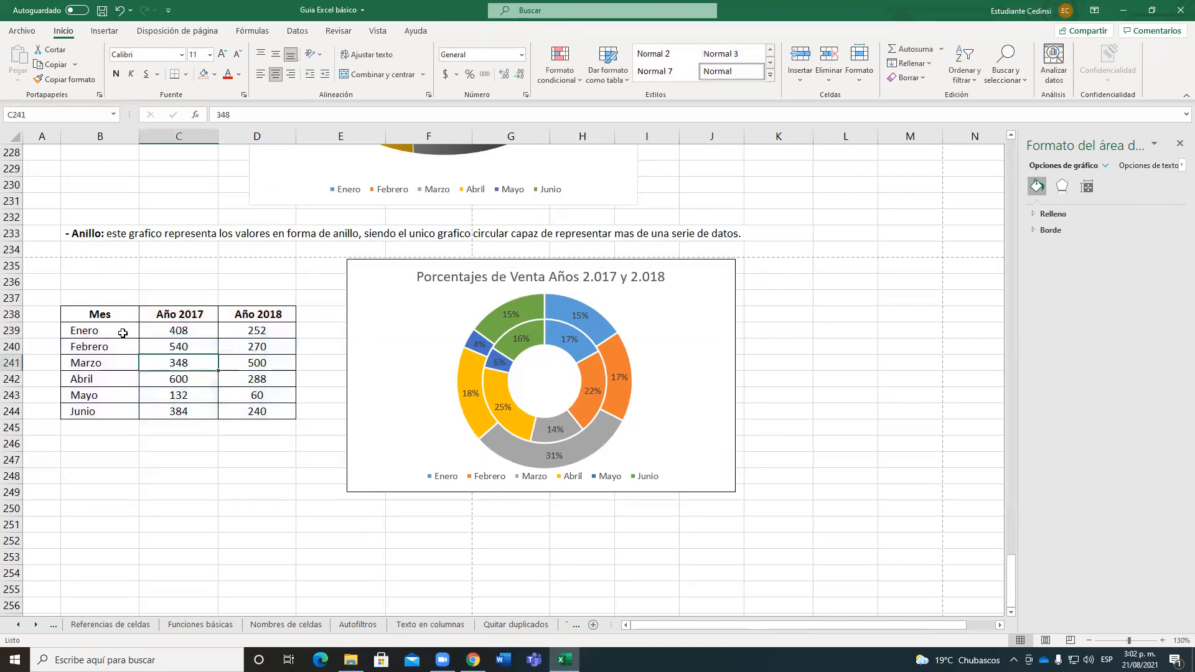
click(104, 31)
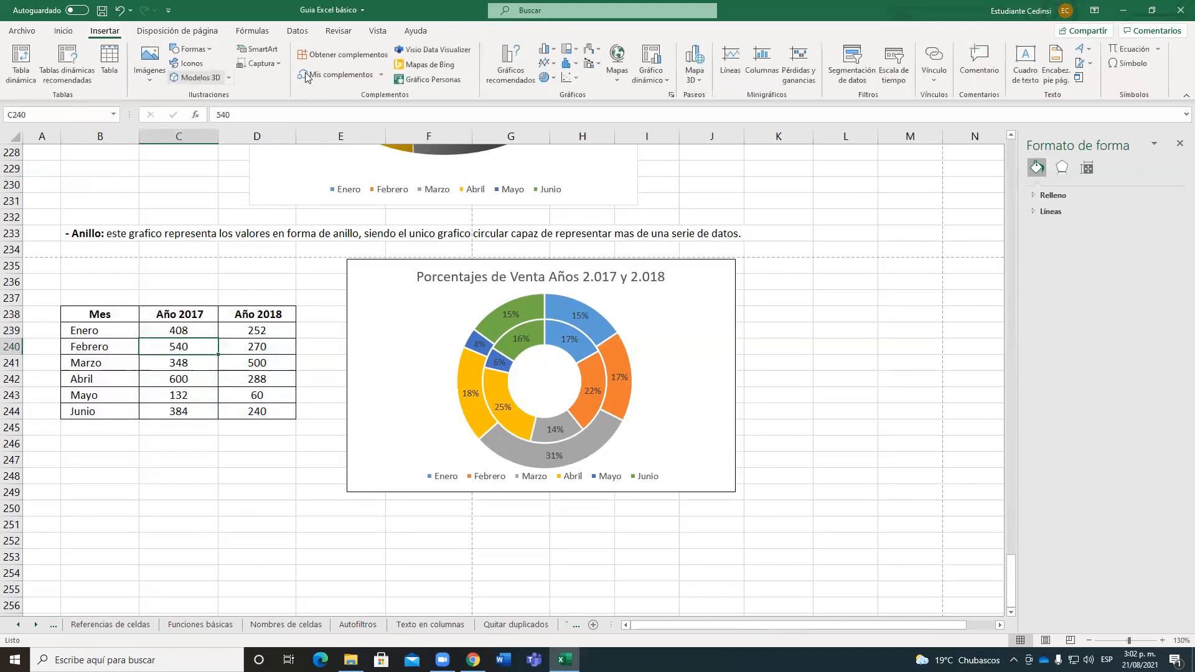
click(544, 79)
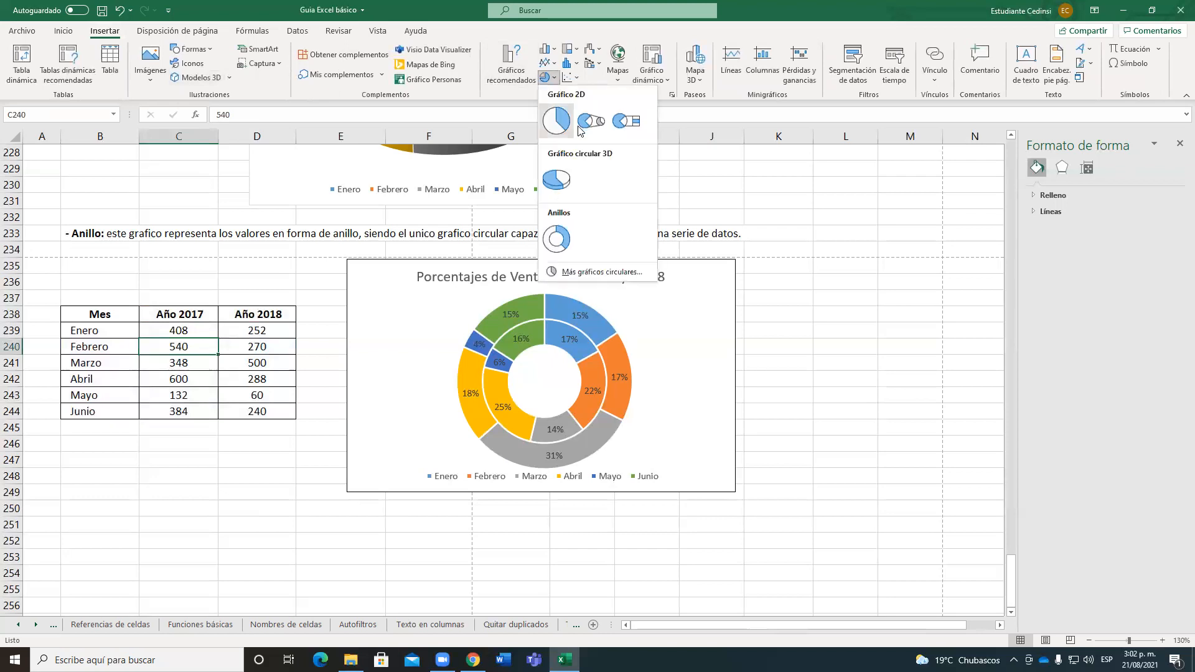
click(556, 180)
drag(622, 293, 915, 394)
click(846, 388)
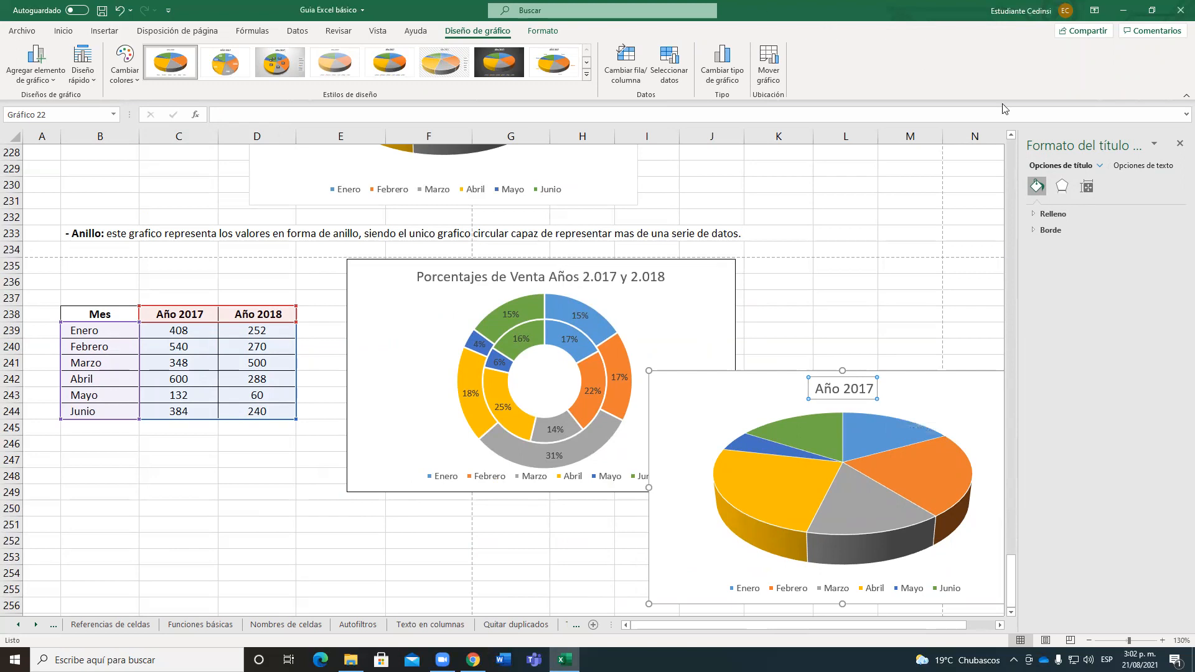
- Delete the Año 2017 pie chart that overlaps the doughnut chart
click(1178, 147)
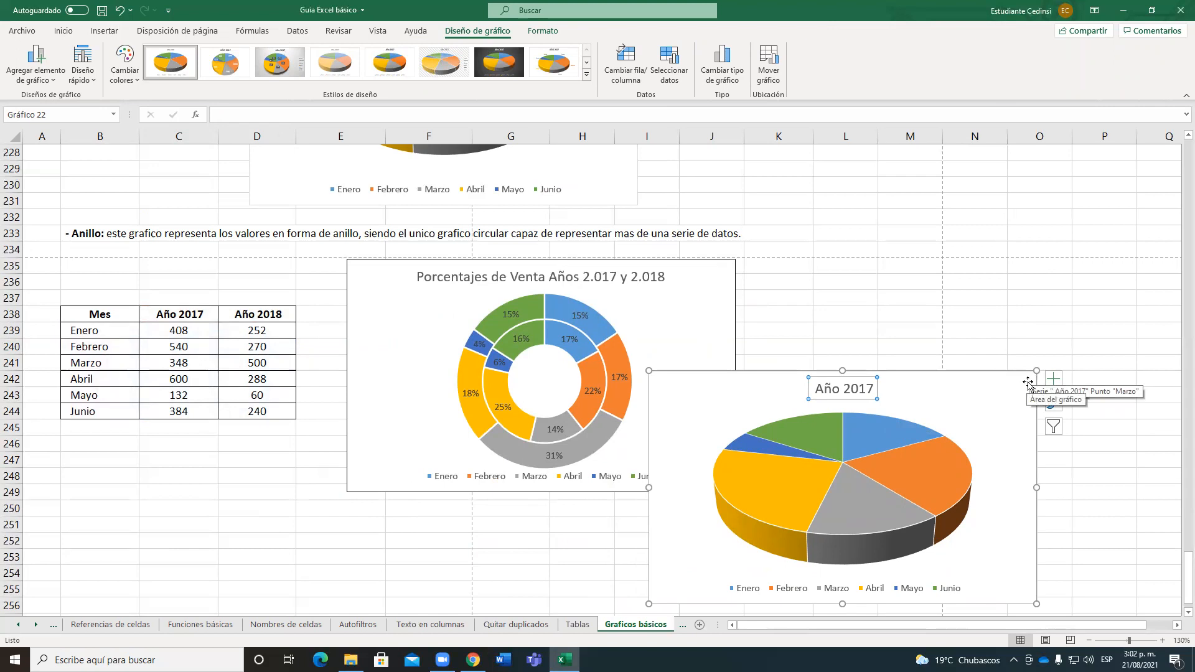
click(1029, 382)
key(Delete)
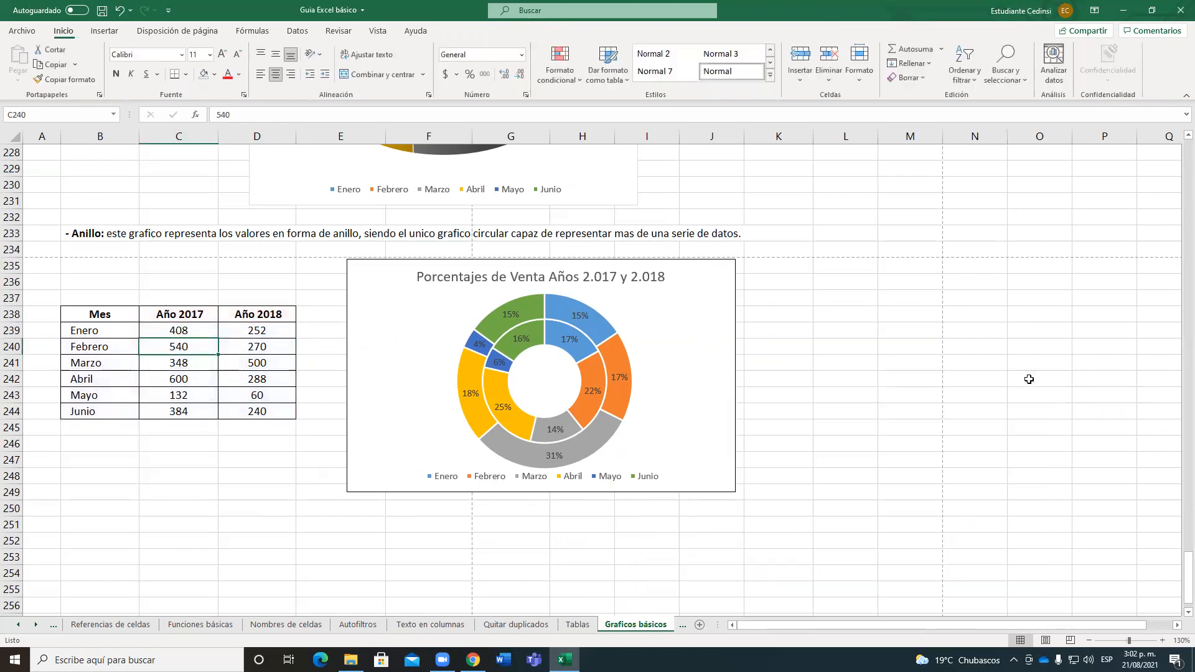
- Check the Año 2017 and Año 2018 rings of the Porcentajes de Venta doughnut chart and delete the chart
click(732, 323)
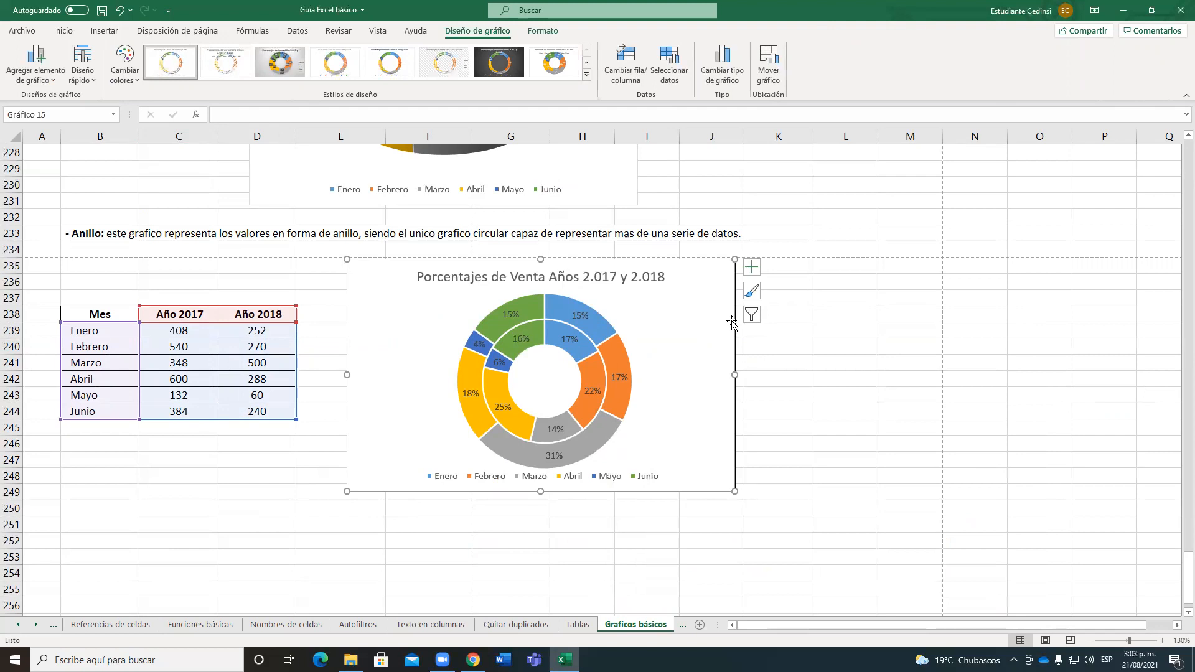
click(557, 333)
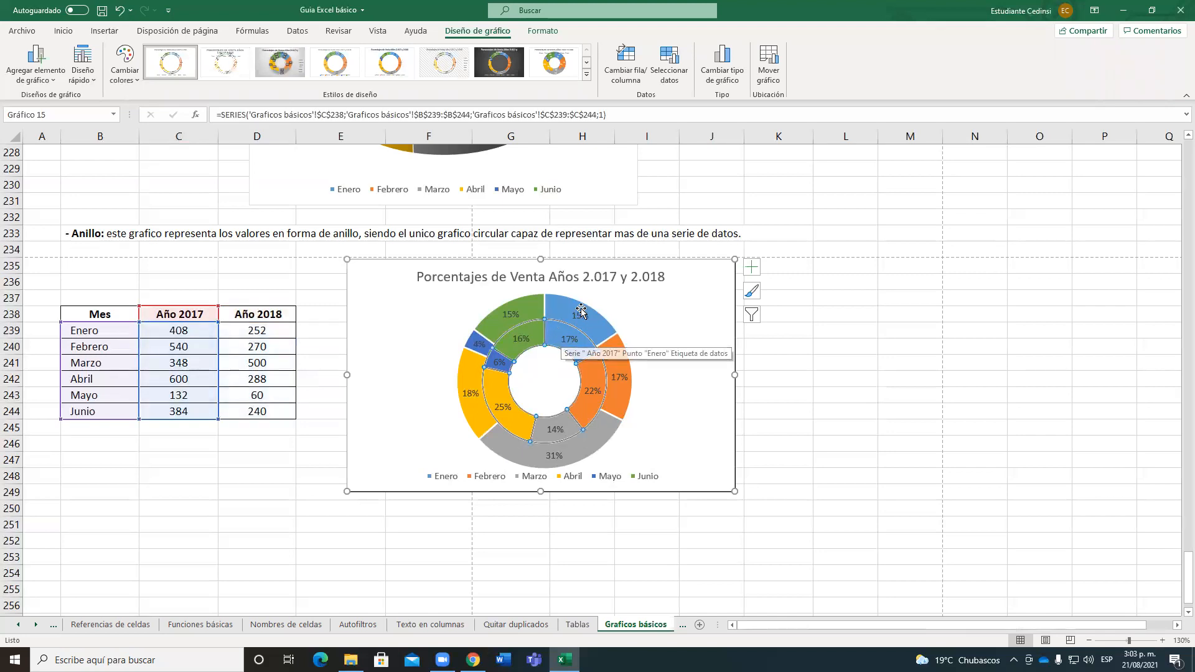
click(569, 303)
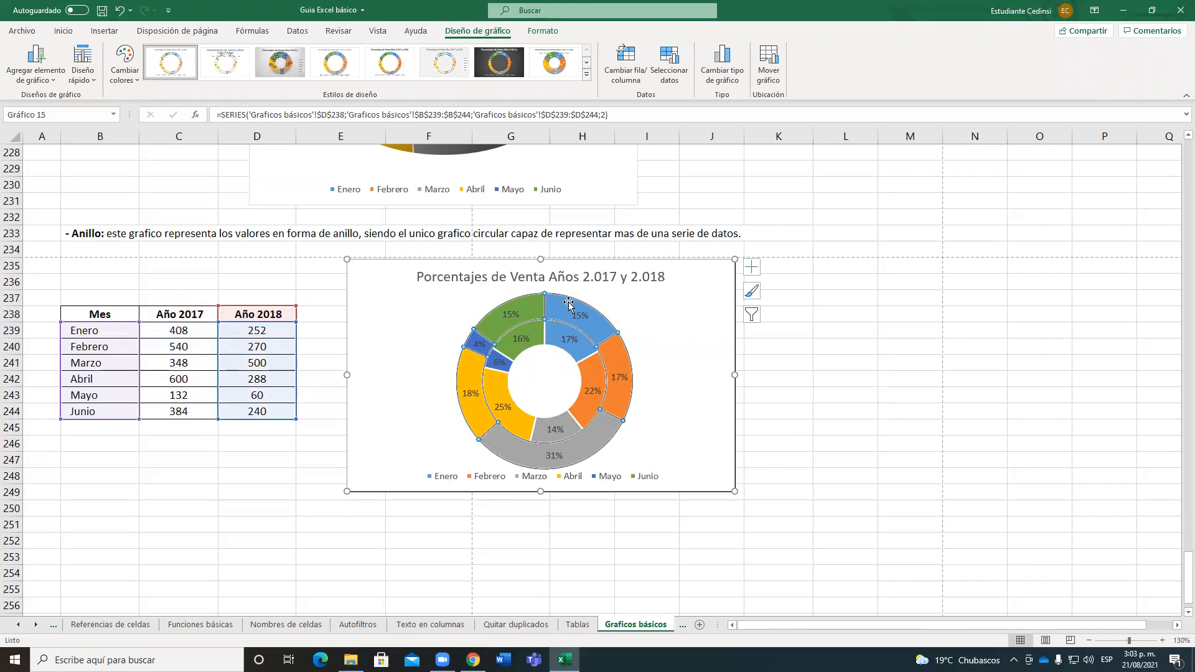
click(373, 277)
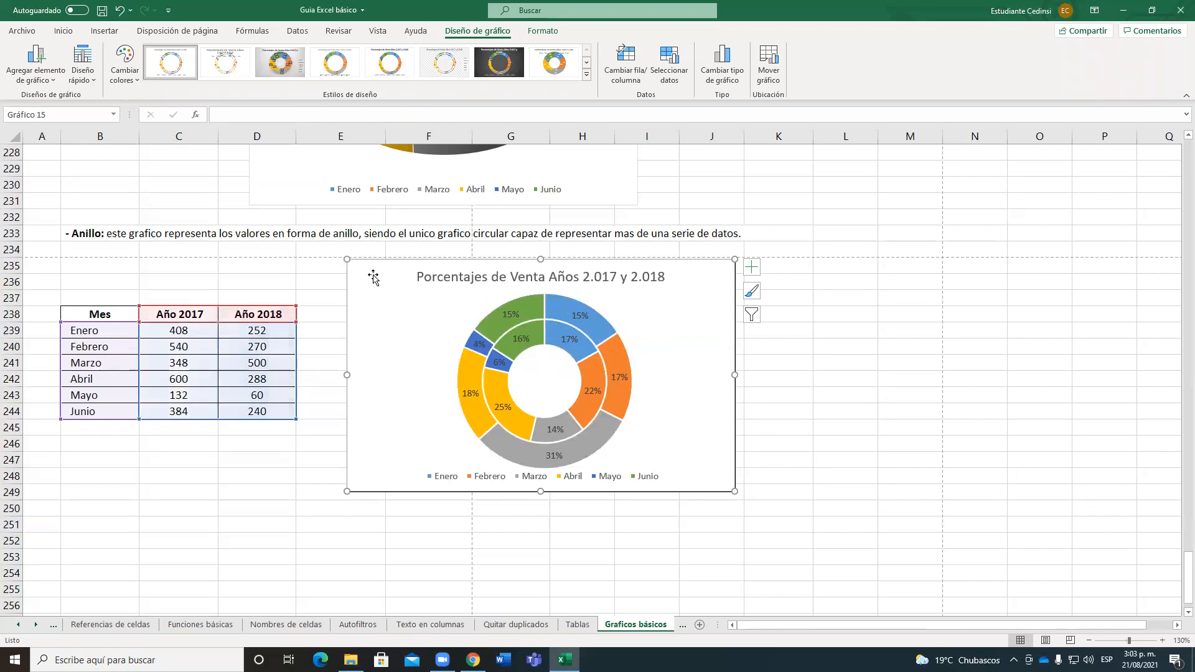
key(Delete)
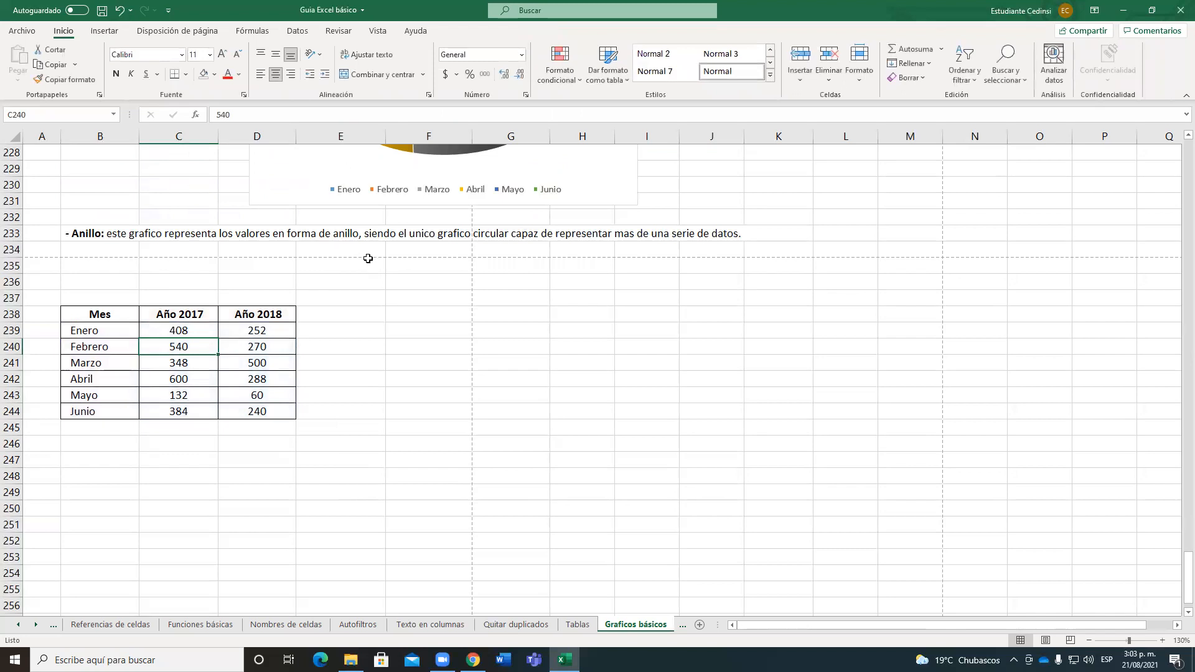
- Insert a doughnut chart from the Año 2017 and Año 2018 table and place it below the Anillo paragraph
click(199, 361)
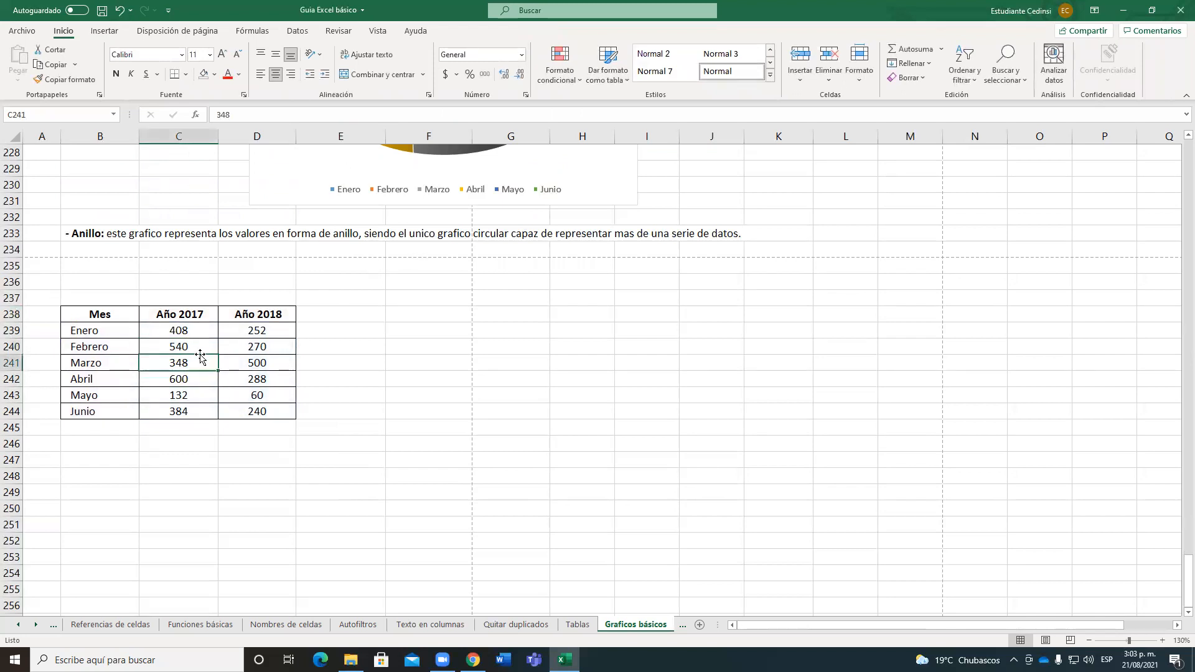
click(100, 33)
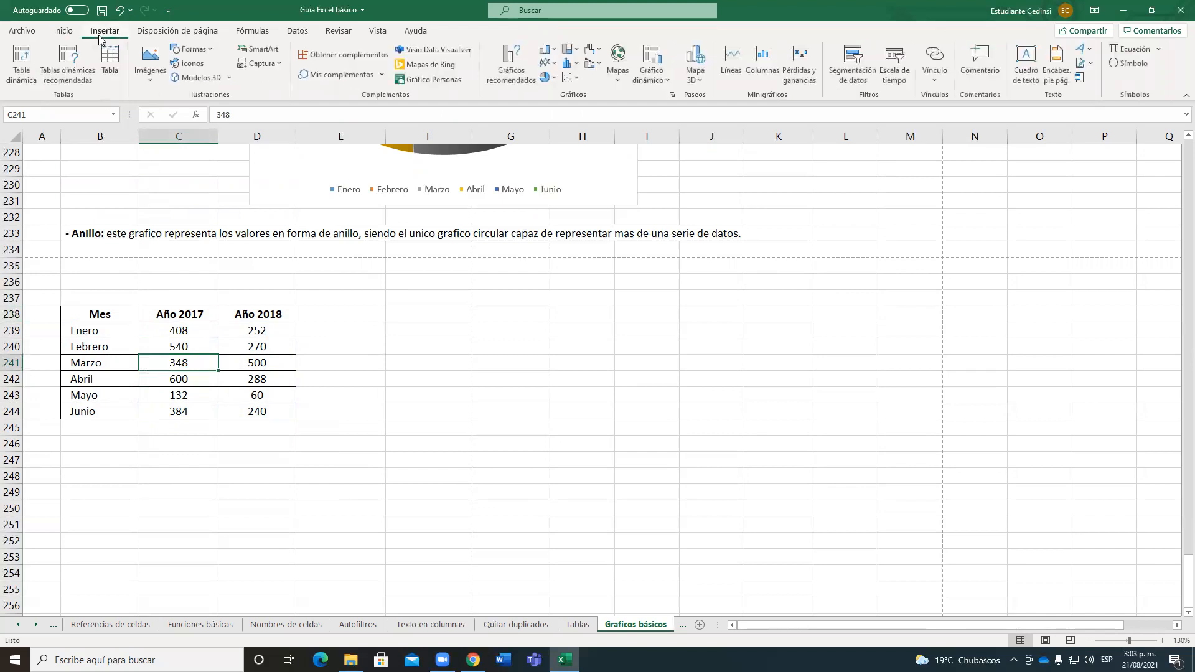
click(544, 77)
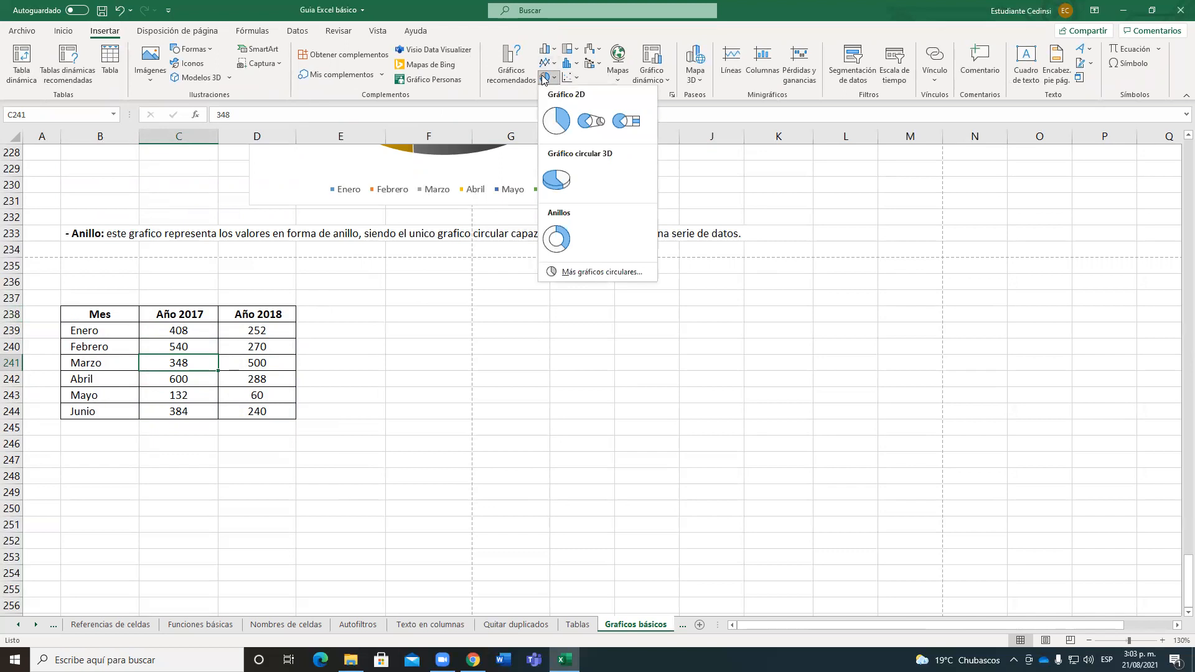
click(556, 240)
drag(719, 282, 662, 302)
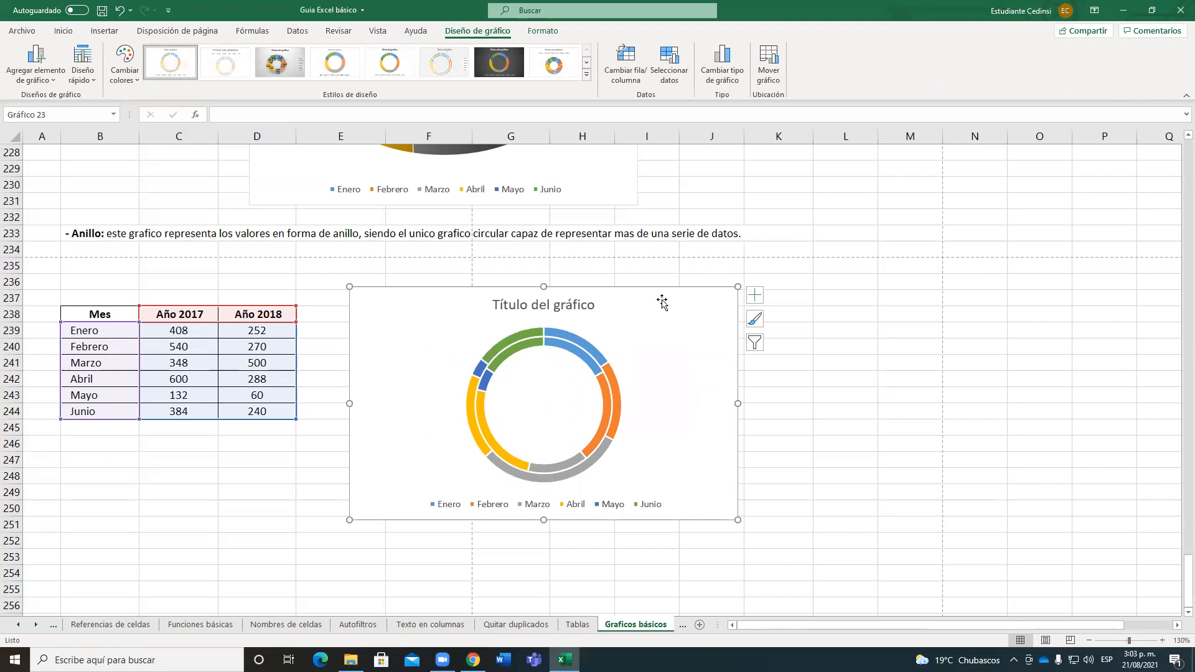
- Reduce the doughnut hole size of the new chart's series to 50%
double_click(545, 408)
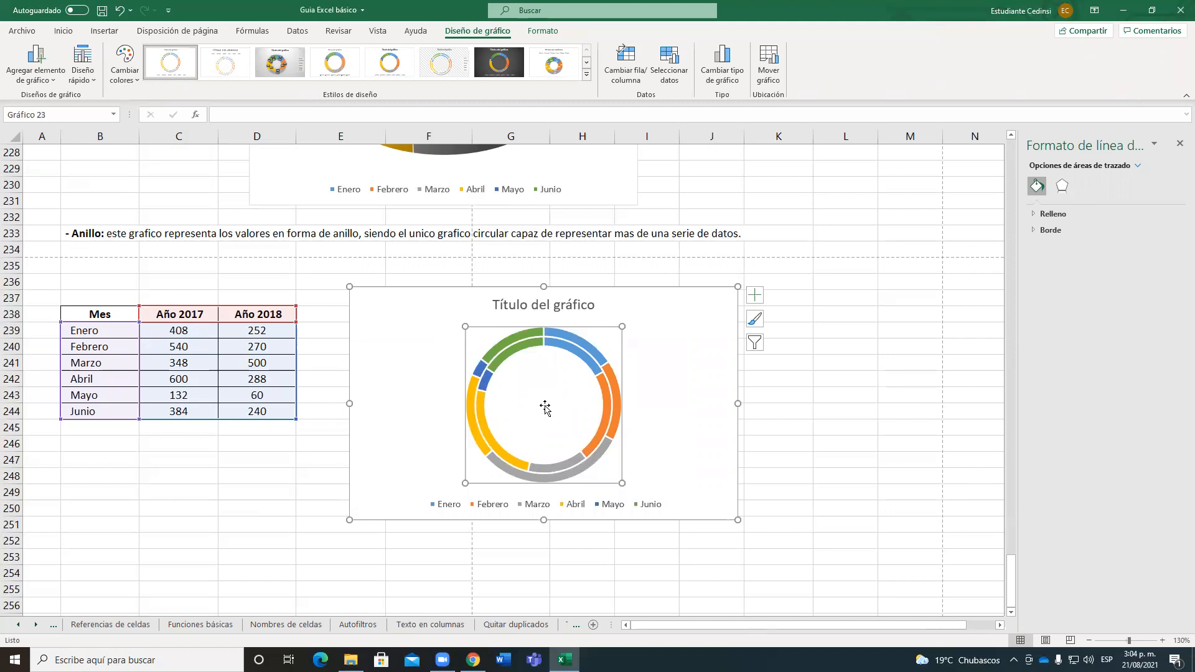
click(511, 355)
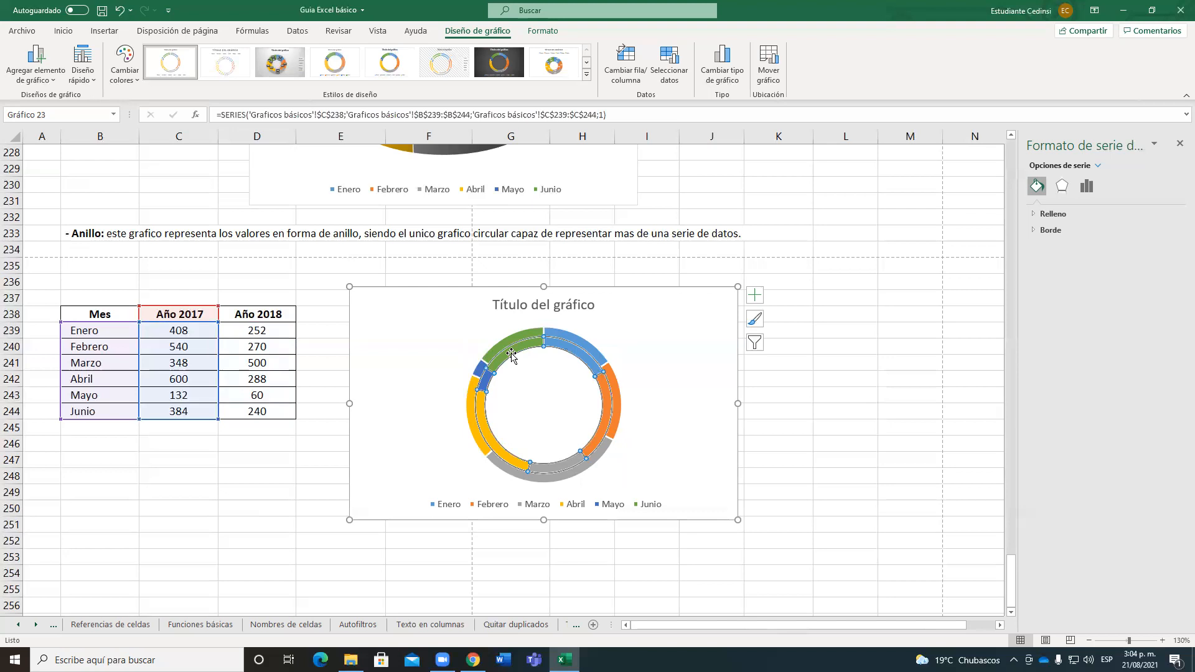
click(1093, 186)
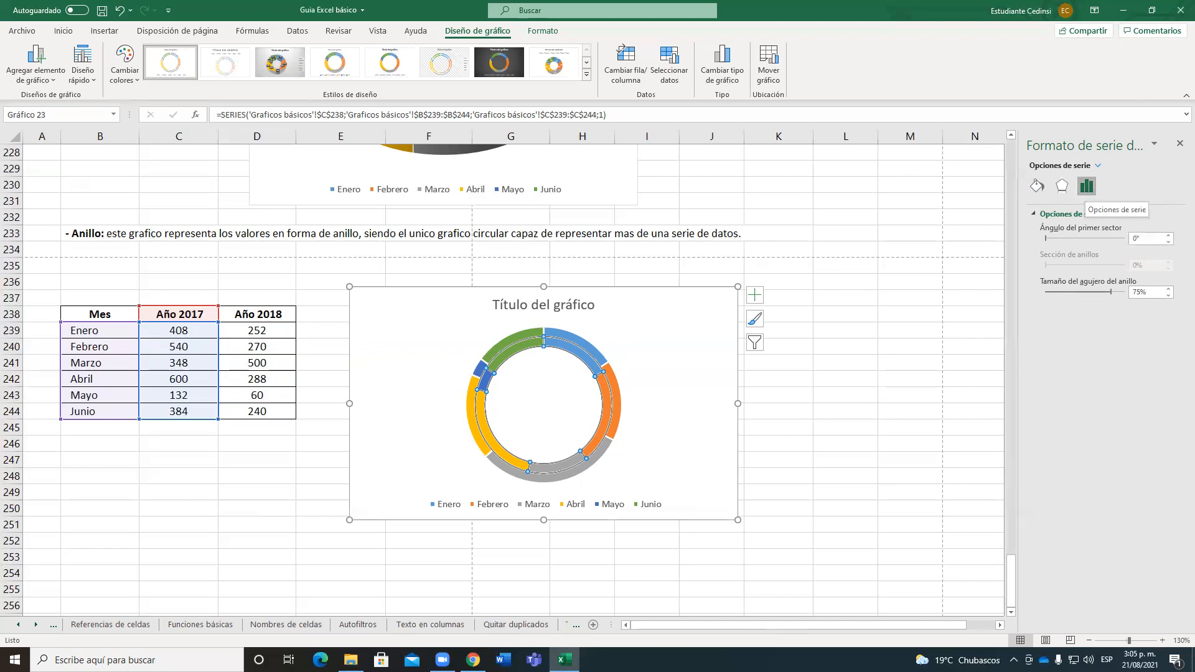
click(1168, 295)
click(1167, 295)
click(1167, 295)
click(1167, 295)
click(1168, 295)
click(1168, 295)
click(1167, 295)
click(1168, 295)
click(1168, 295)
click(1168, 295)
click(1168, 295)
click(1167, 295)
click(1167, 294)
click(1168, 294)
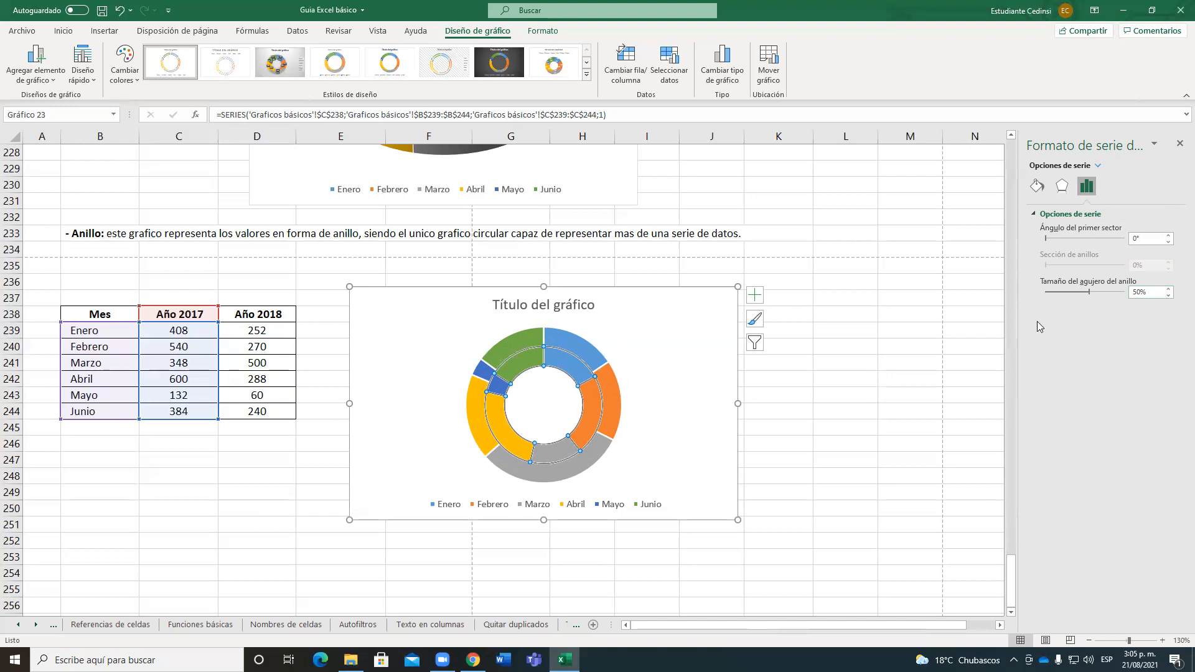
click(648, 323)
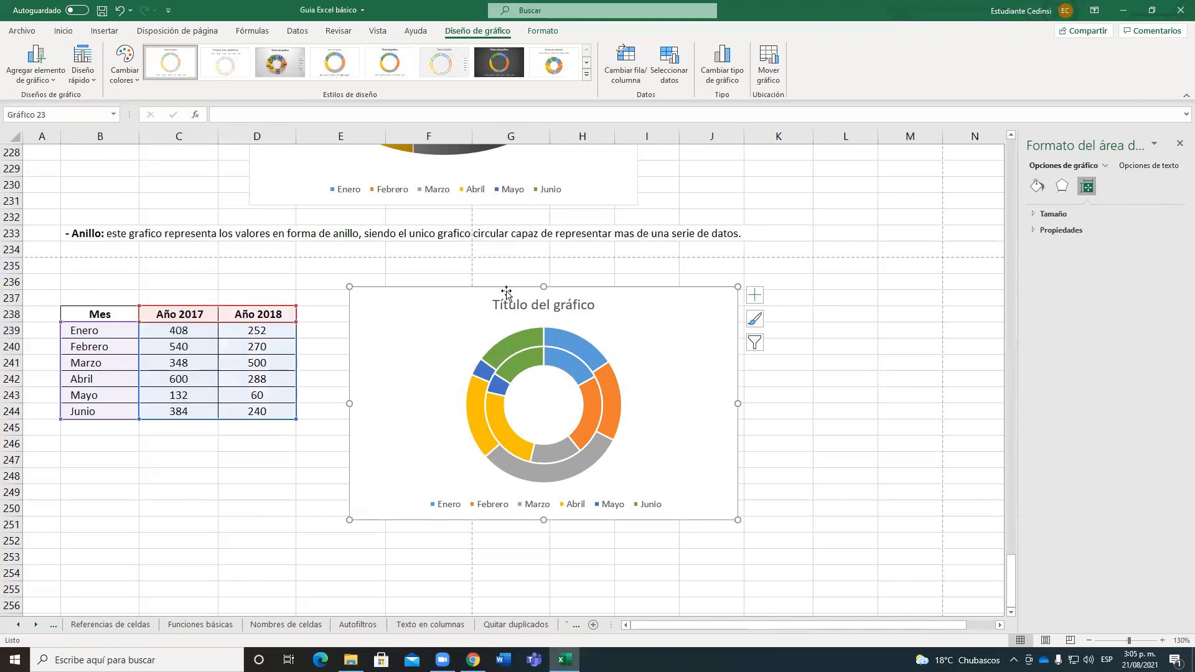
click(539, 369)
click(694, 333)
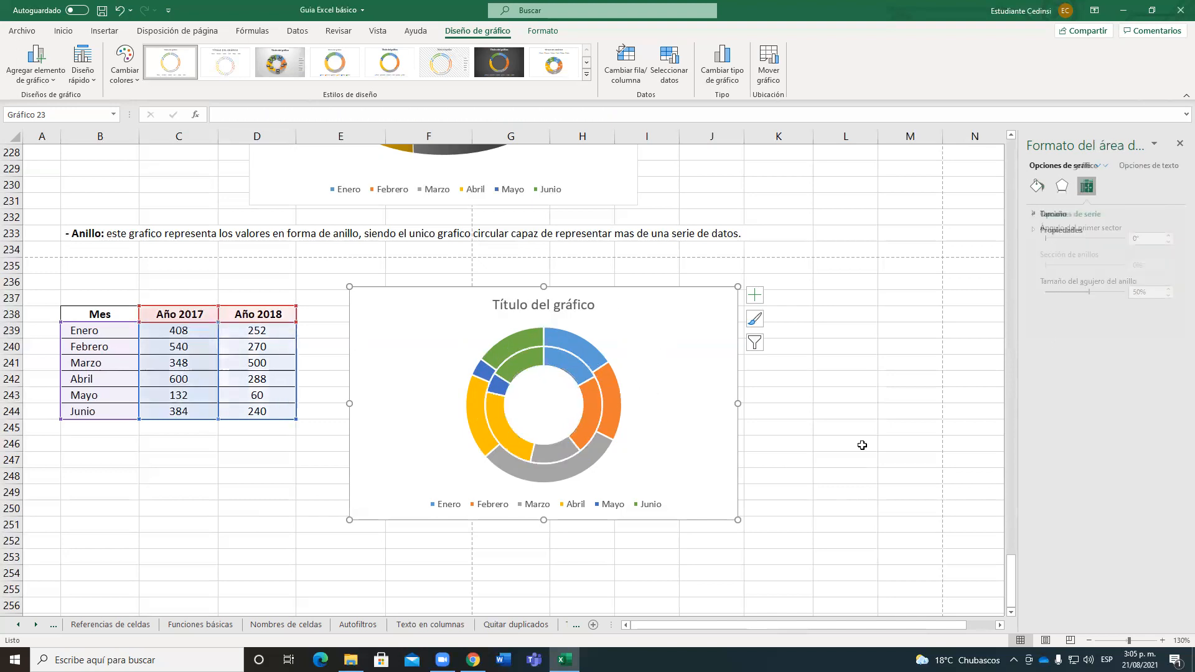
- Add data labels to both rings of the doughnut chart below the Anillo paragraph
click(1179, 145)
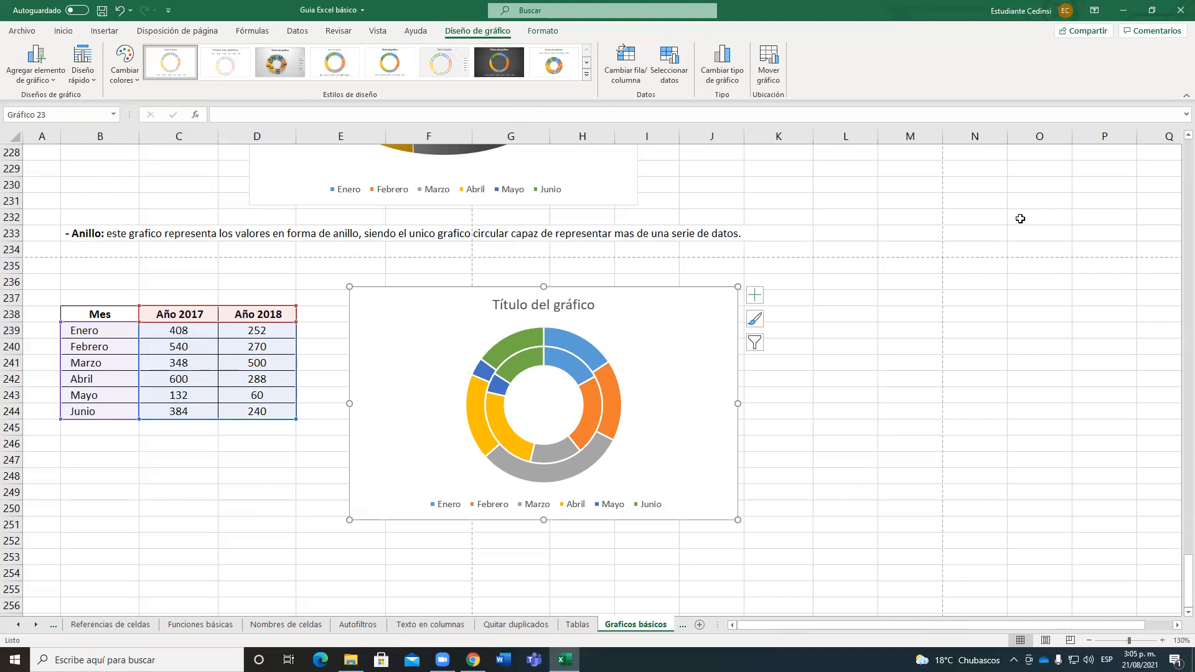
click(754, 297)
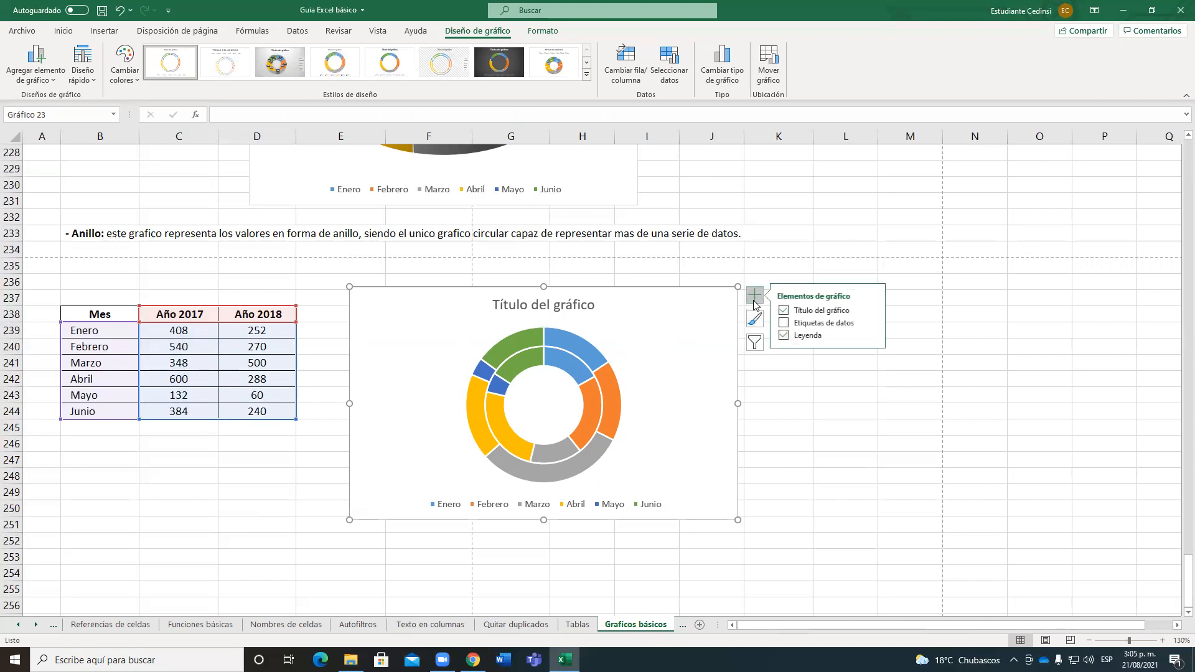
click(787, 326)
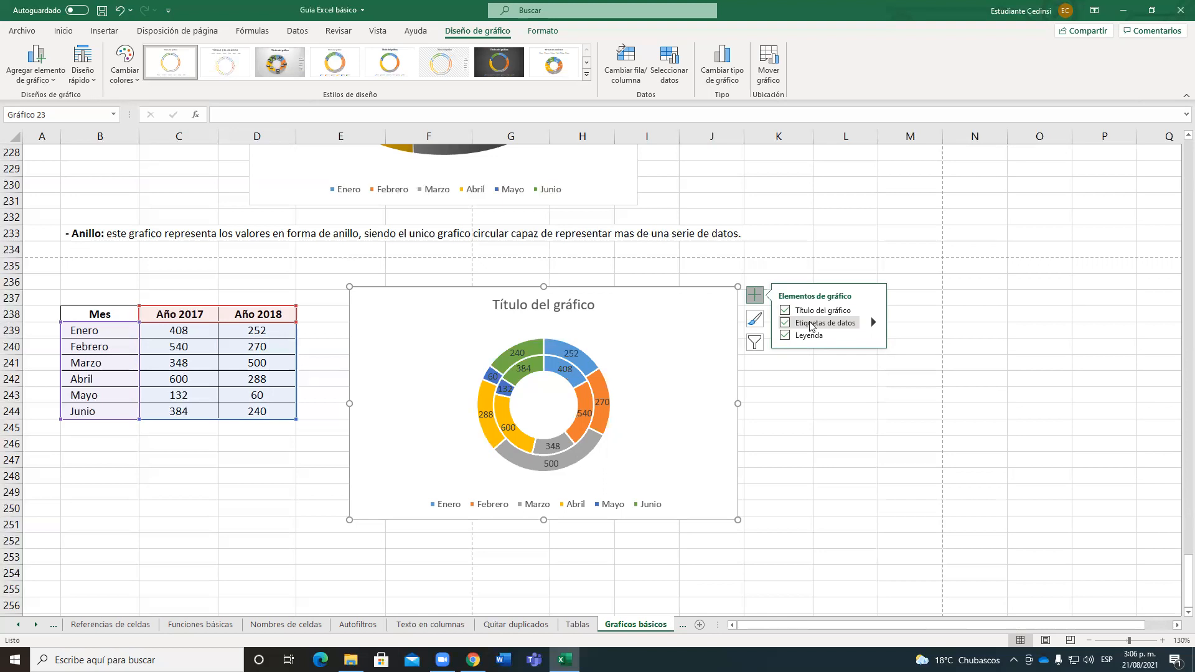
- Make the data labels of the inner Año 2017 ring show the percentage instead of the value
click(874, 323)
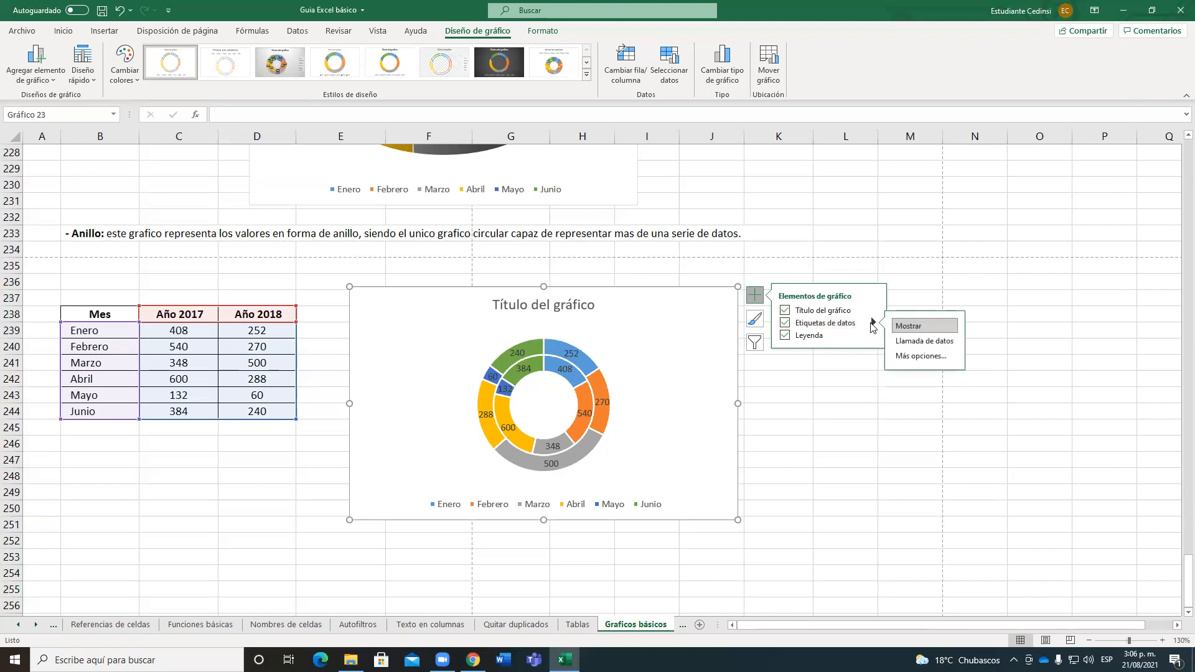
click(908, 361)
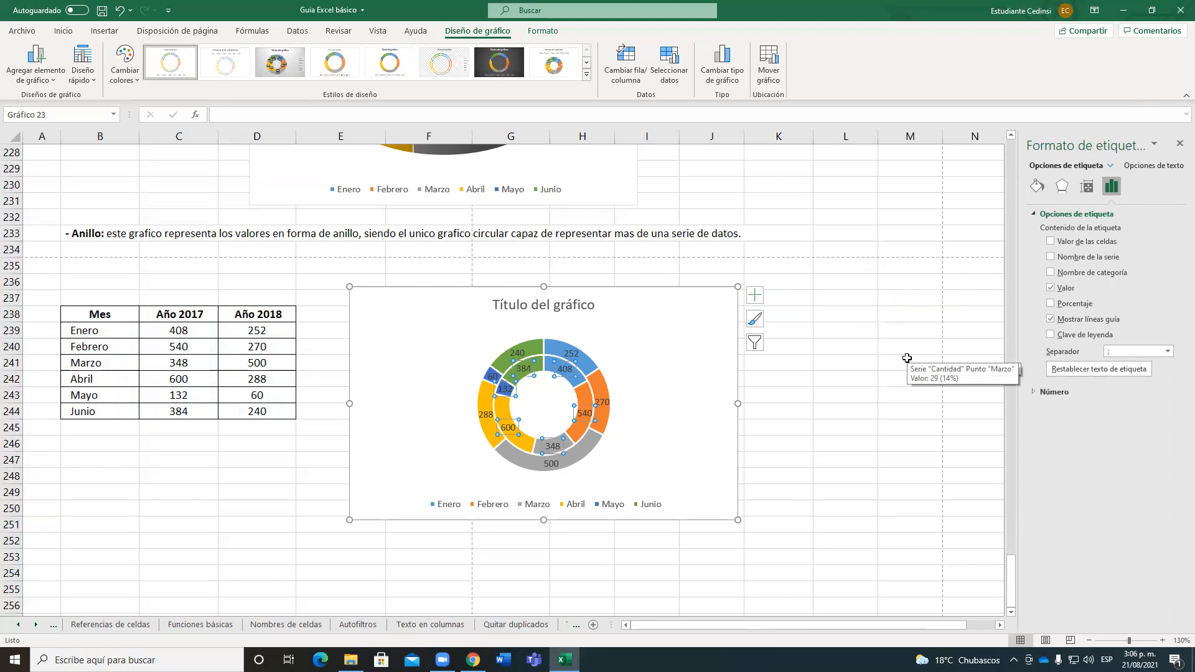
click(1052, 304)
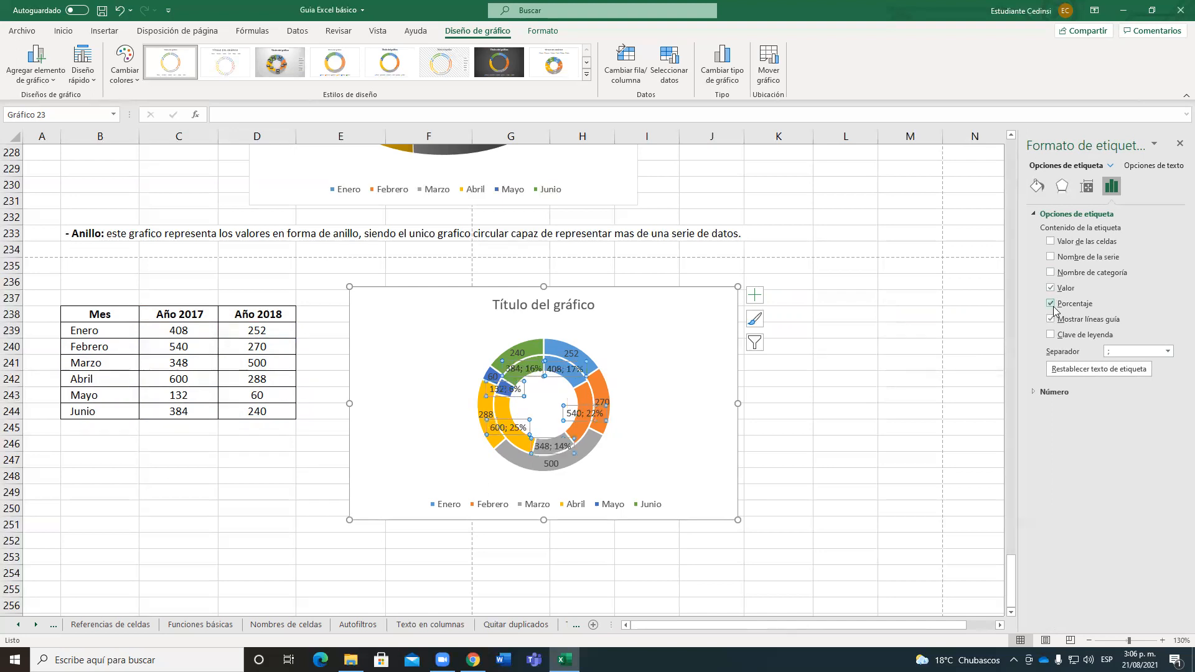
click(1050, 288)
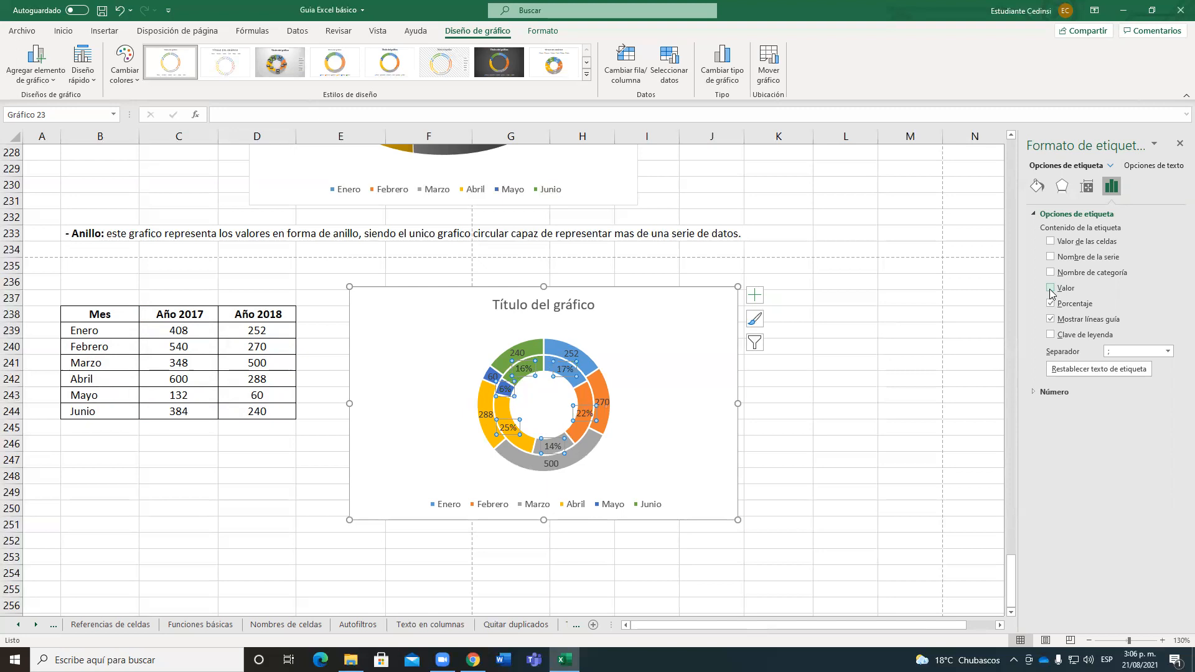
- Make the data labels of the outer Año 2018 ring show the percentage instead of the value
click(571, 354)
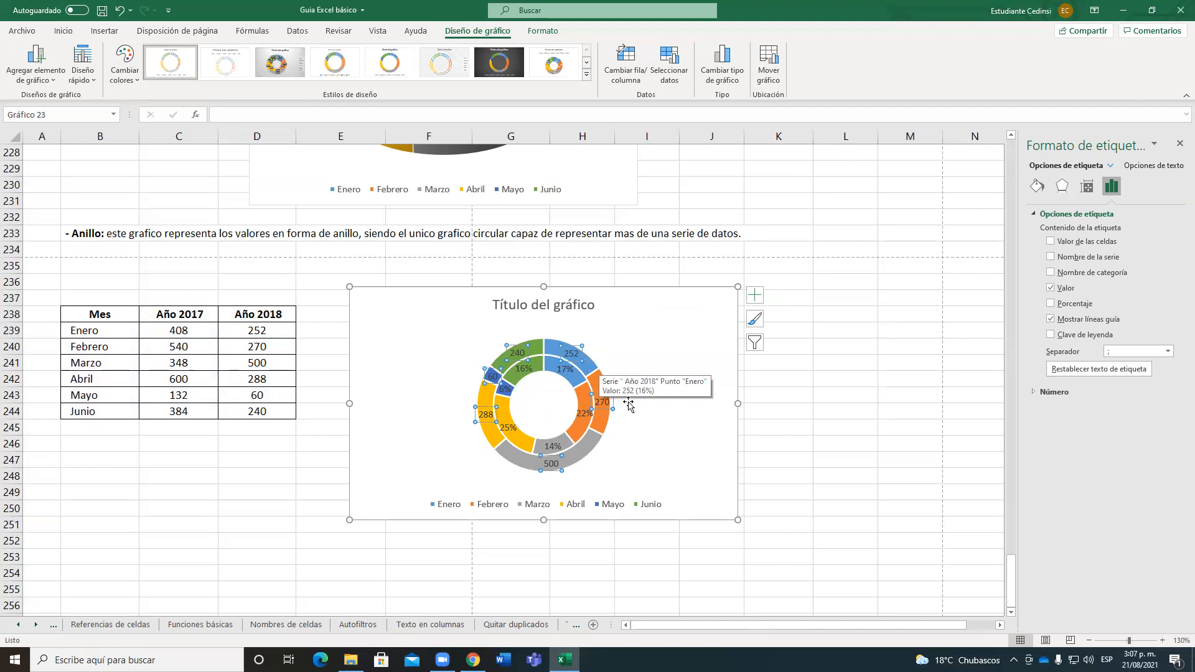
click(1051, 303)
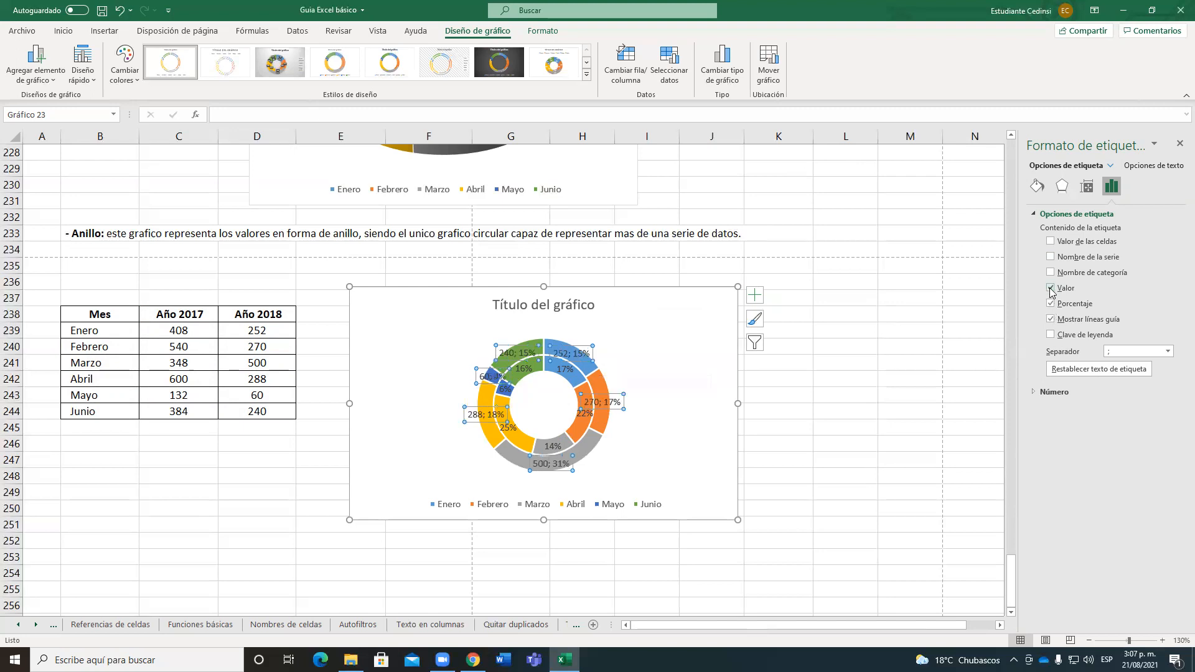
click(1051, 289)
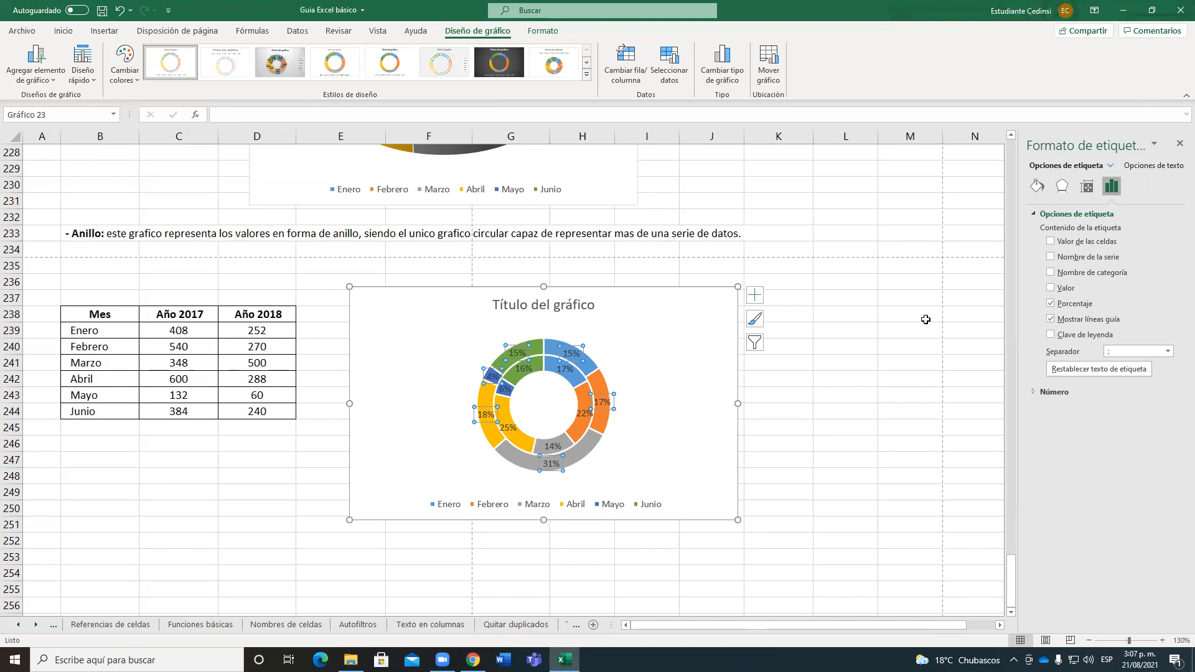
click(837, 338)
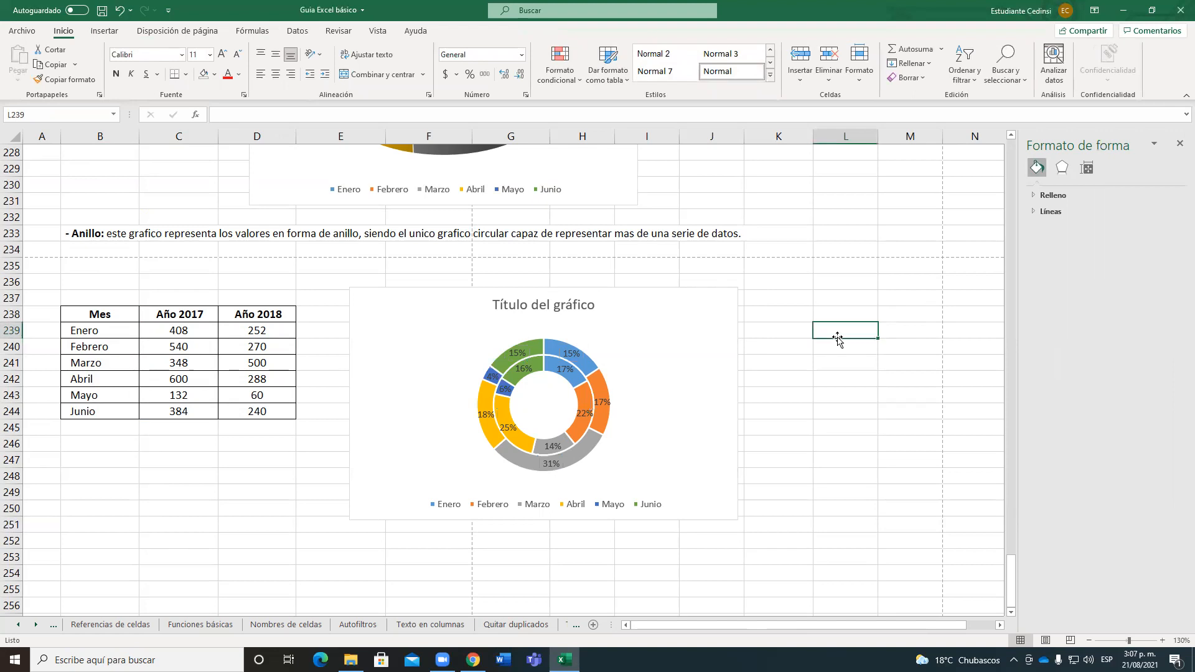
click(1179, 144)
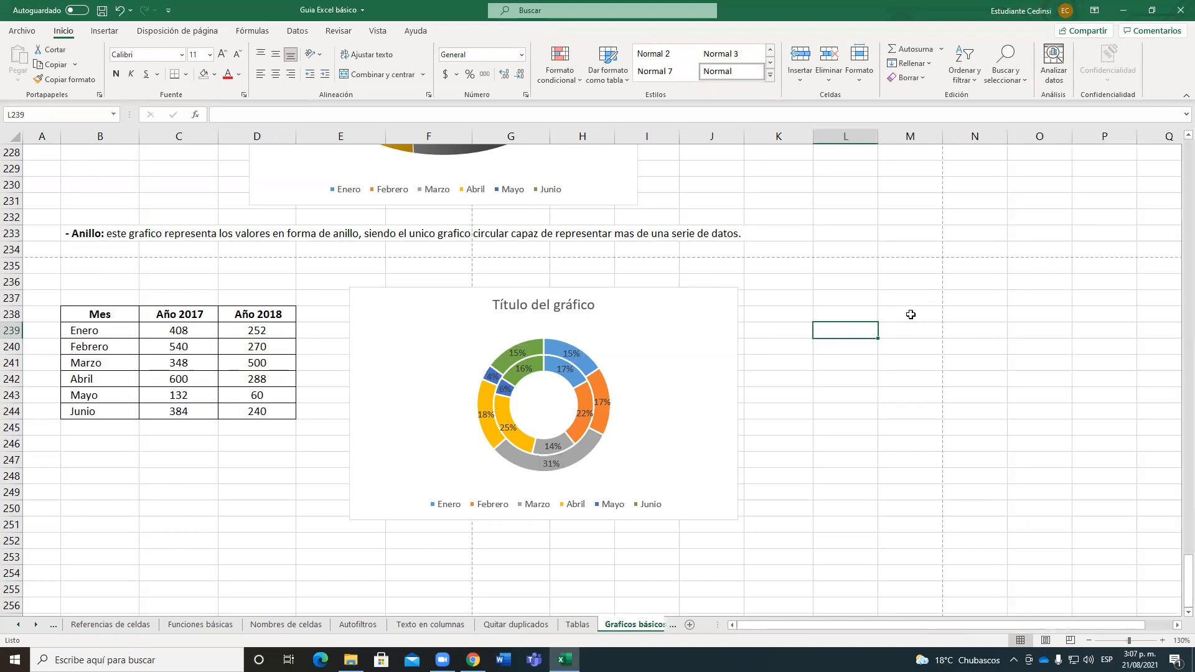
click(908, 317)
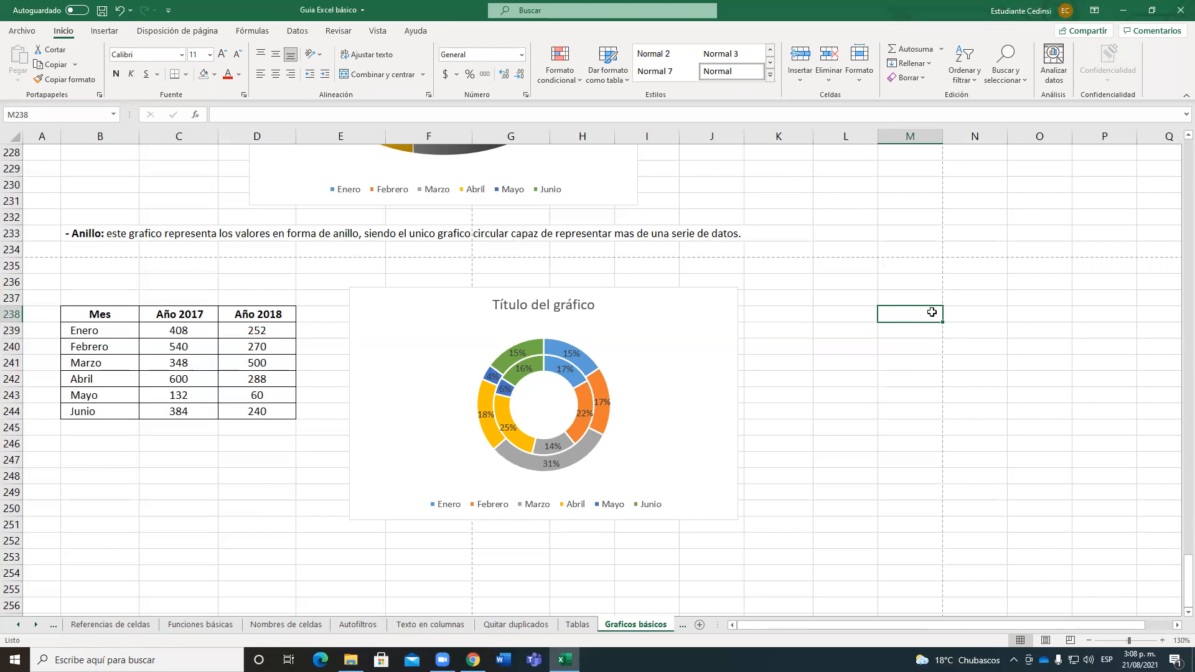
- Go back from the Graficos básicos sheet to the Tabla de contenido sheet through its link
scroll(479, 356, up, 5)
scroll(478, 356, up, 20)
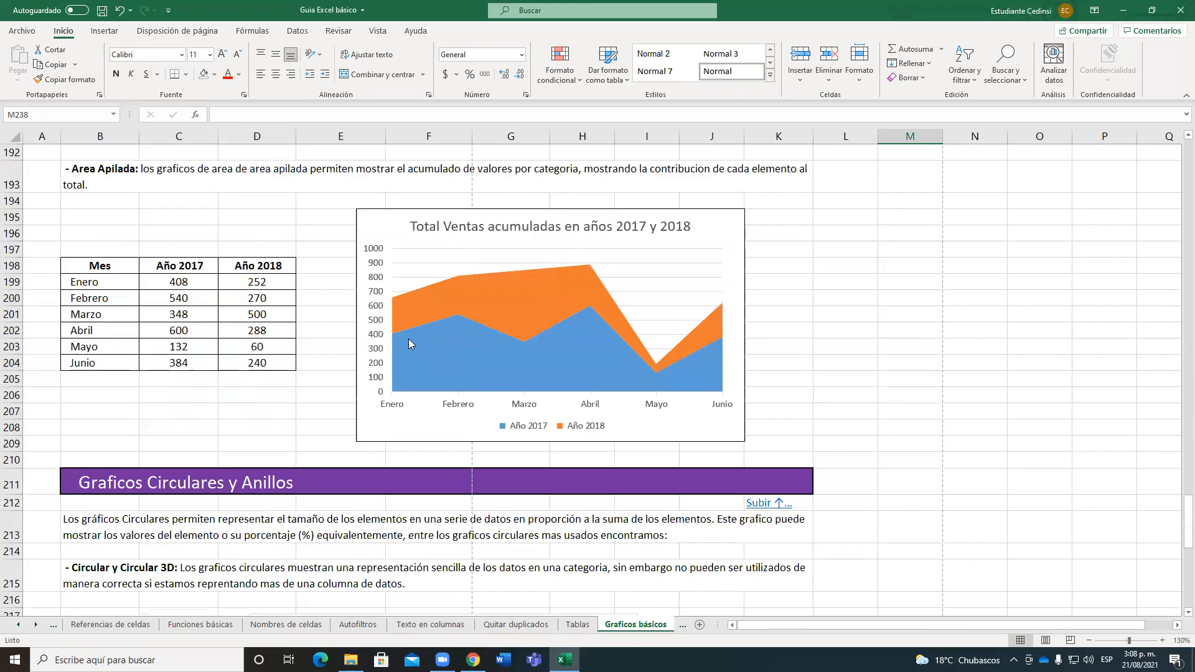
drag(1187, 435, 1173, 157)
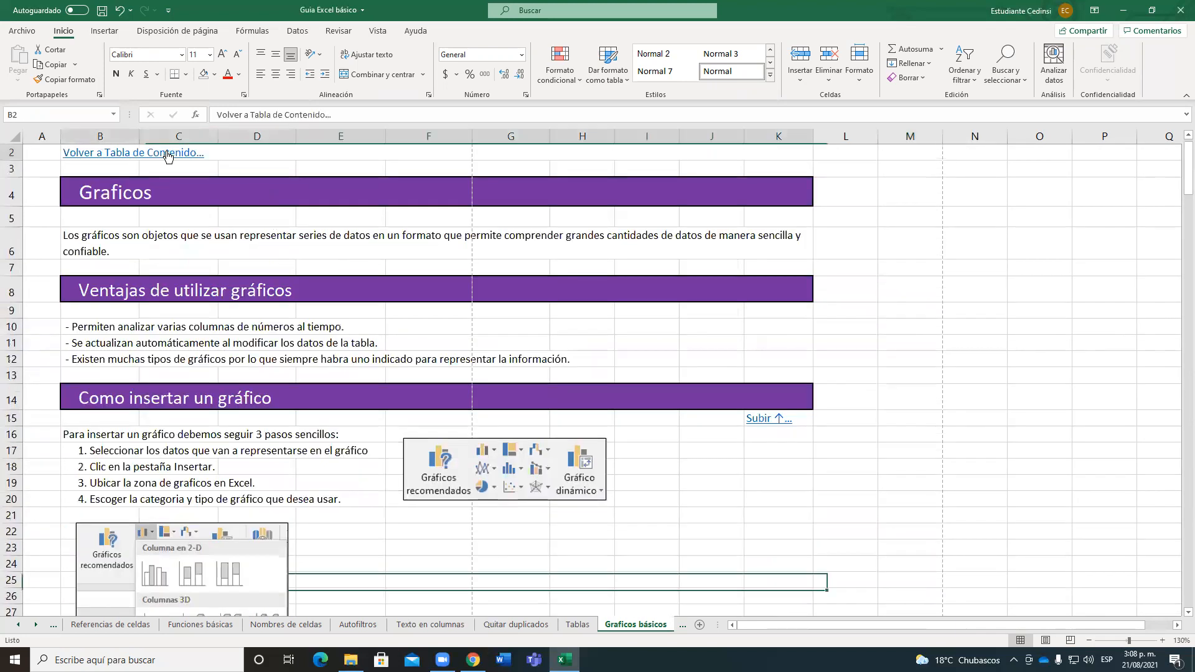
click(167, 153)
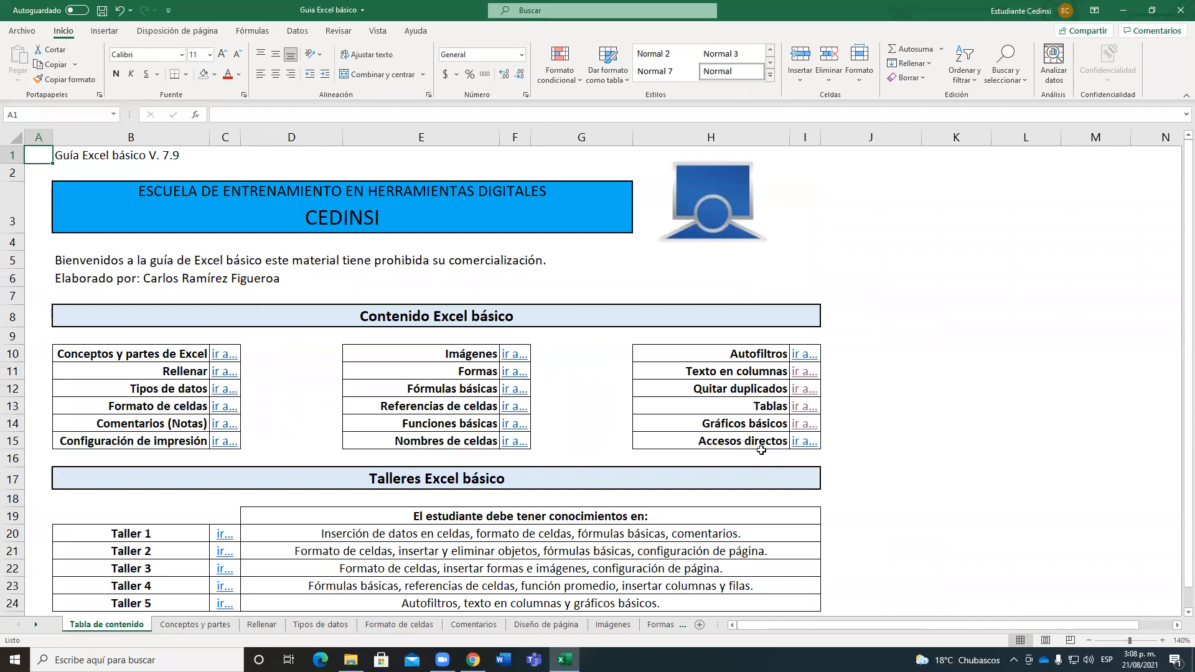
- Look over the keyboard shortcut lists on the Accesos directos sheet and return to the Tabla de contenido sheet
click(804, 443)
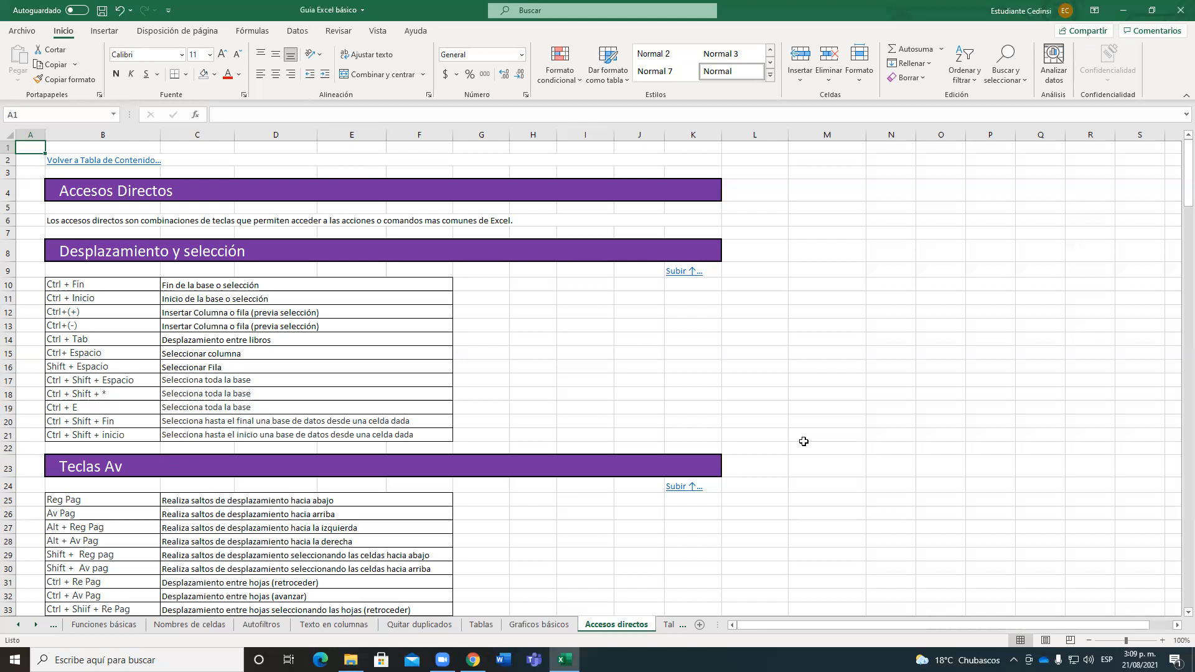
click(113, 163)
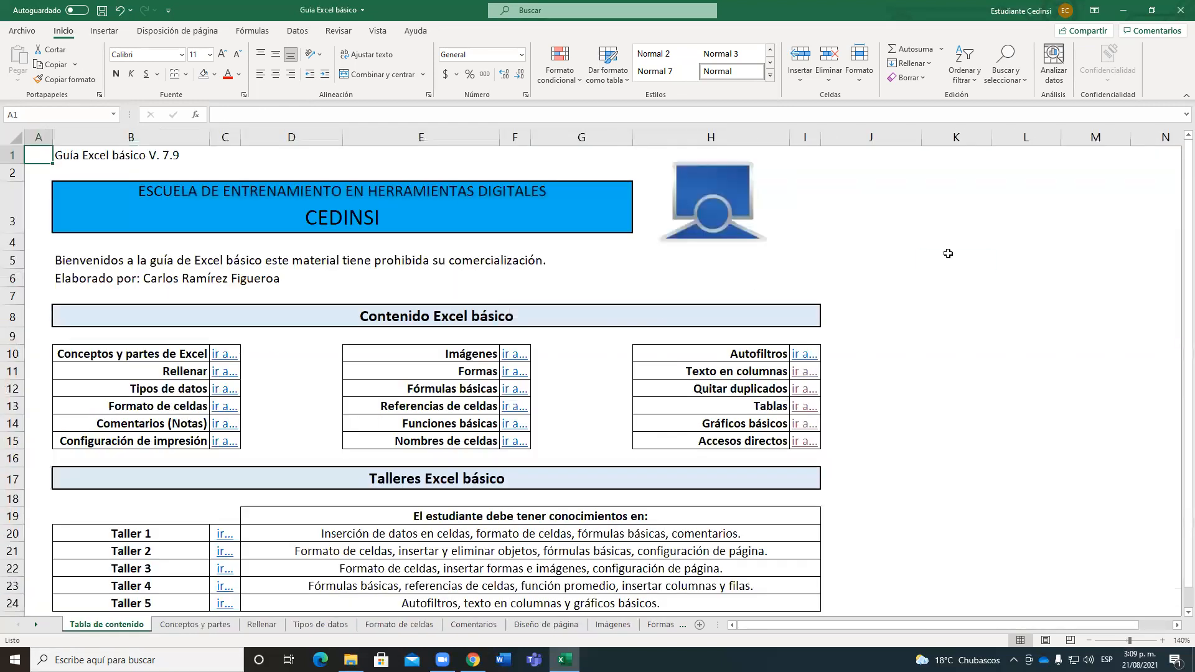
click(948, 254)
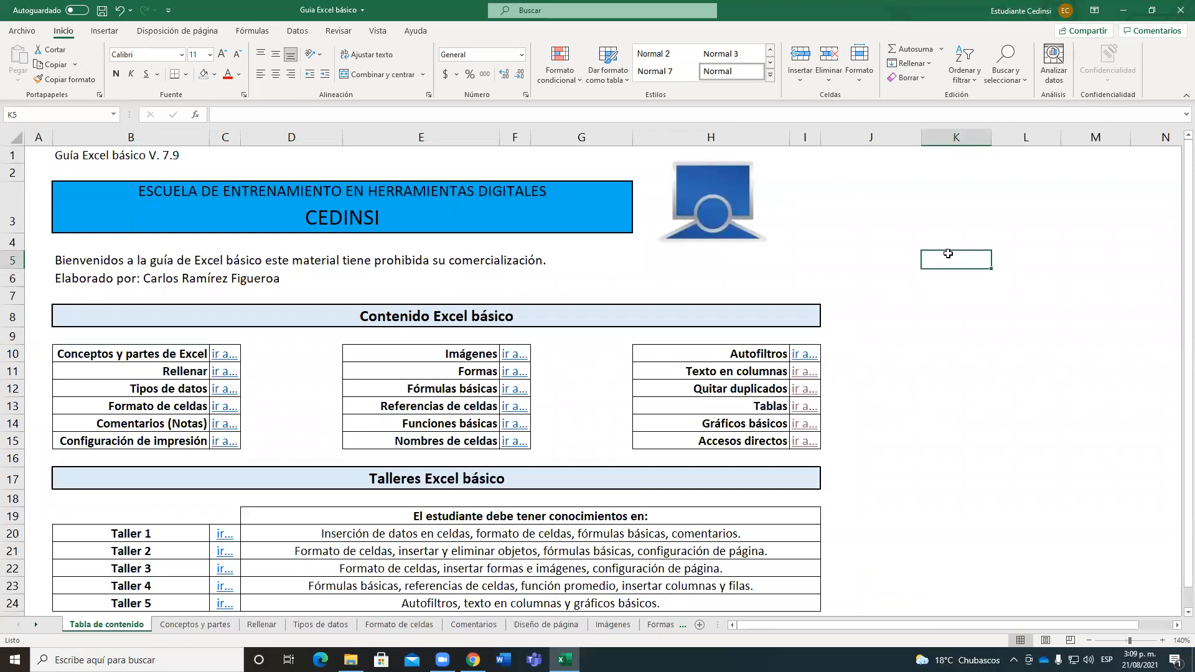